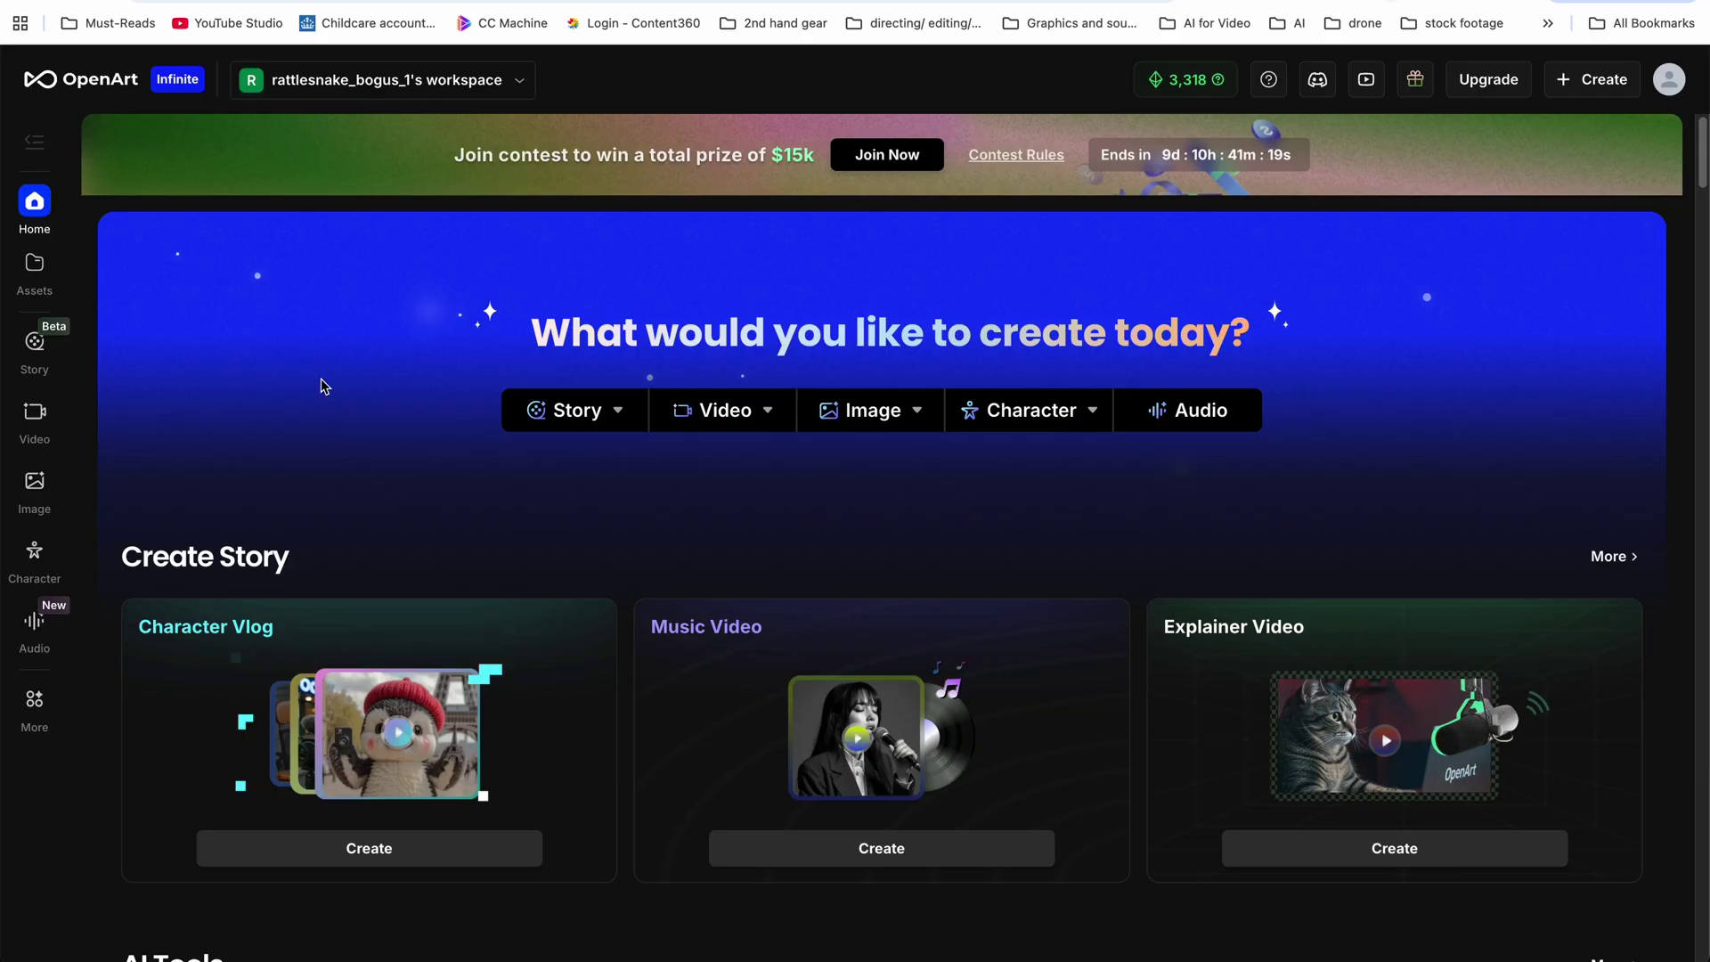
Open the image creation page and collapse its side menu
{"action": "scroll", "coordinate": [339, 383], "scroll_direction": "down", "scroll_amount": 1}
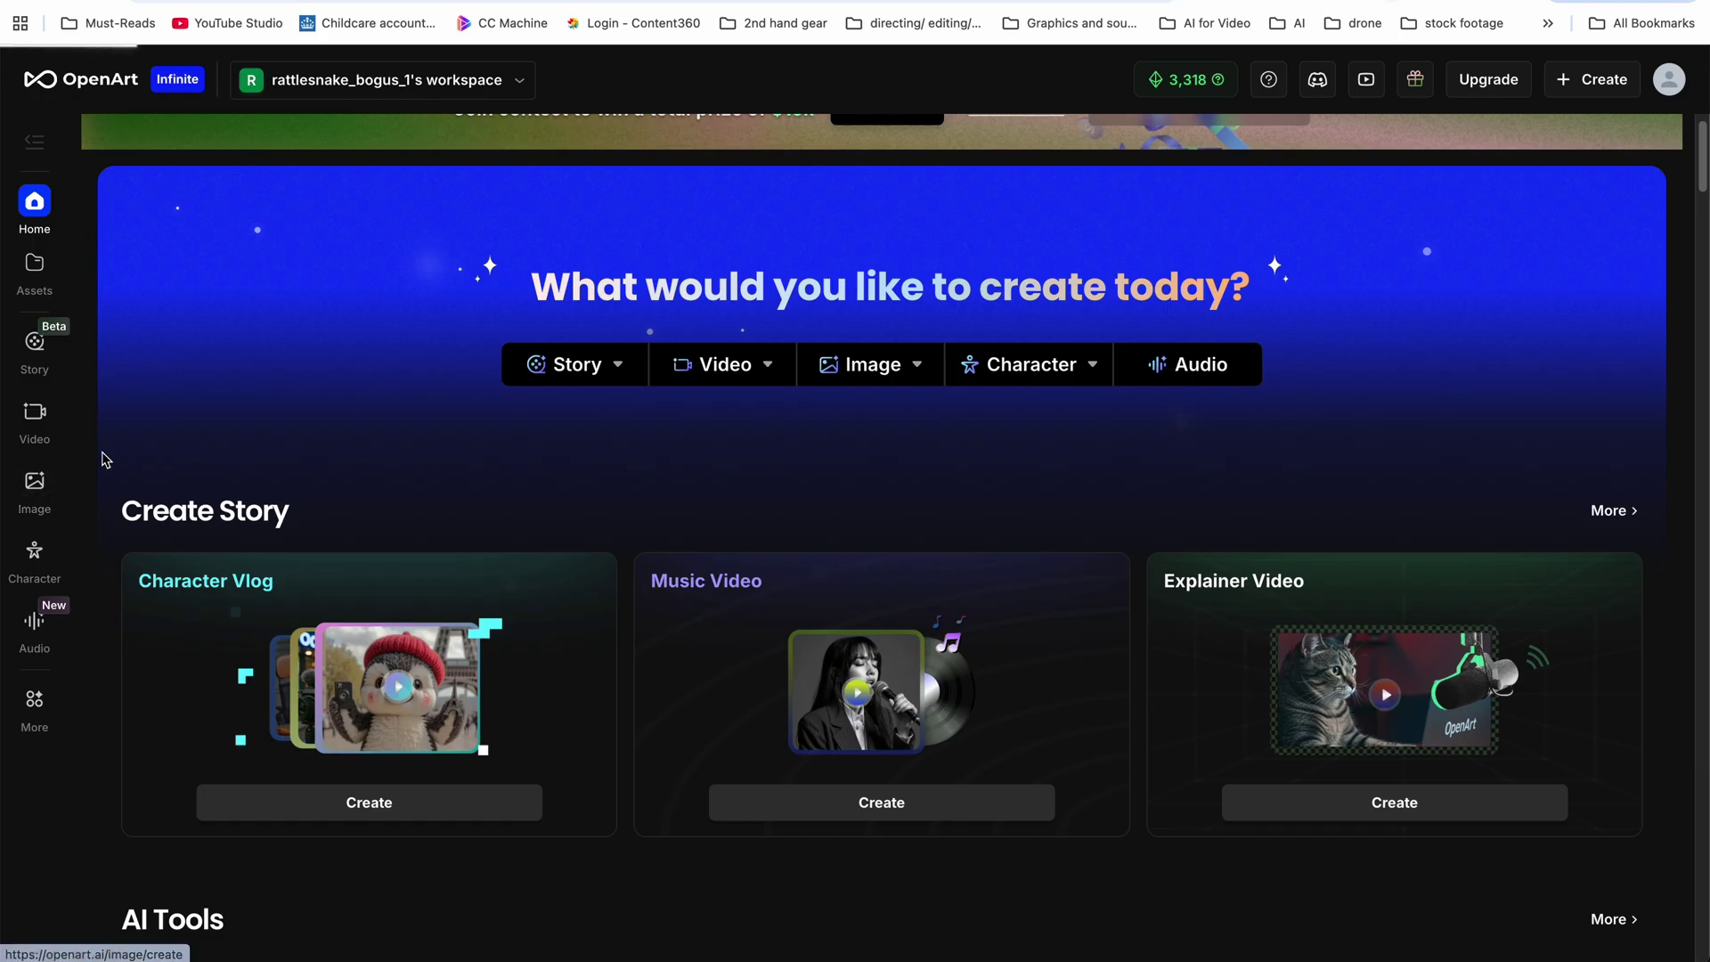
{"action": "left_click", "coordinate": [34, 481]}
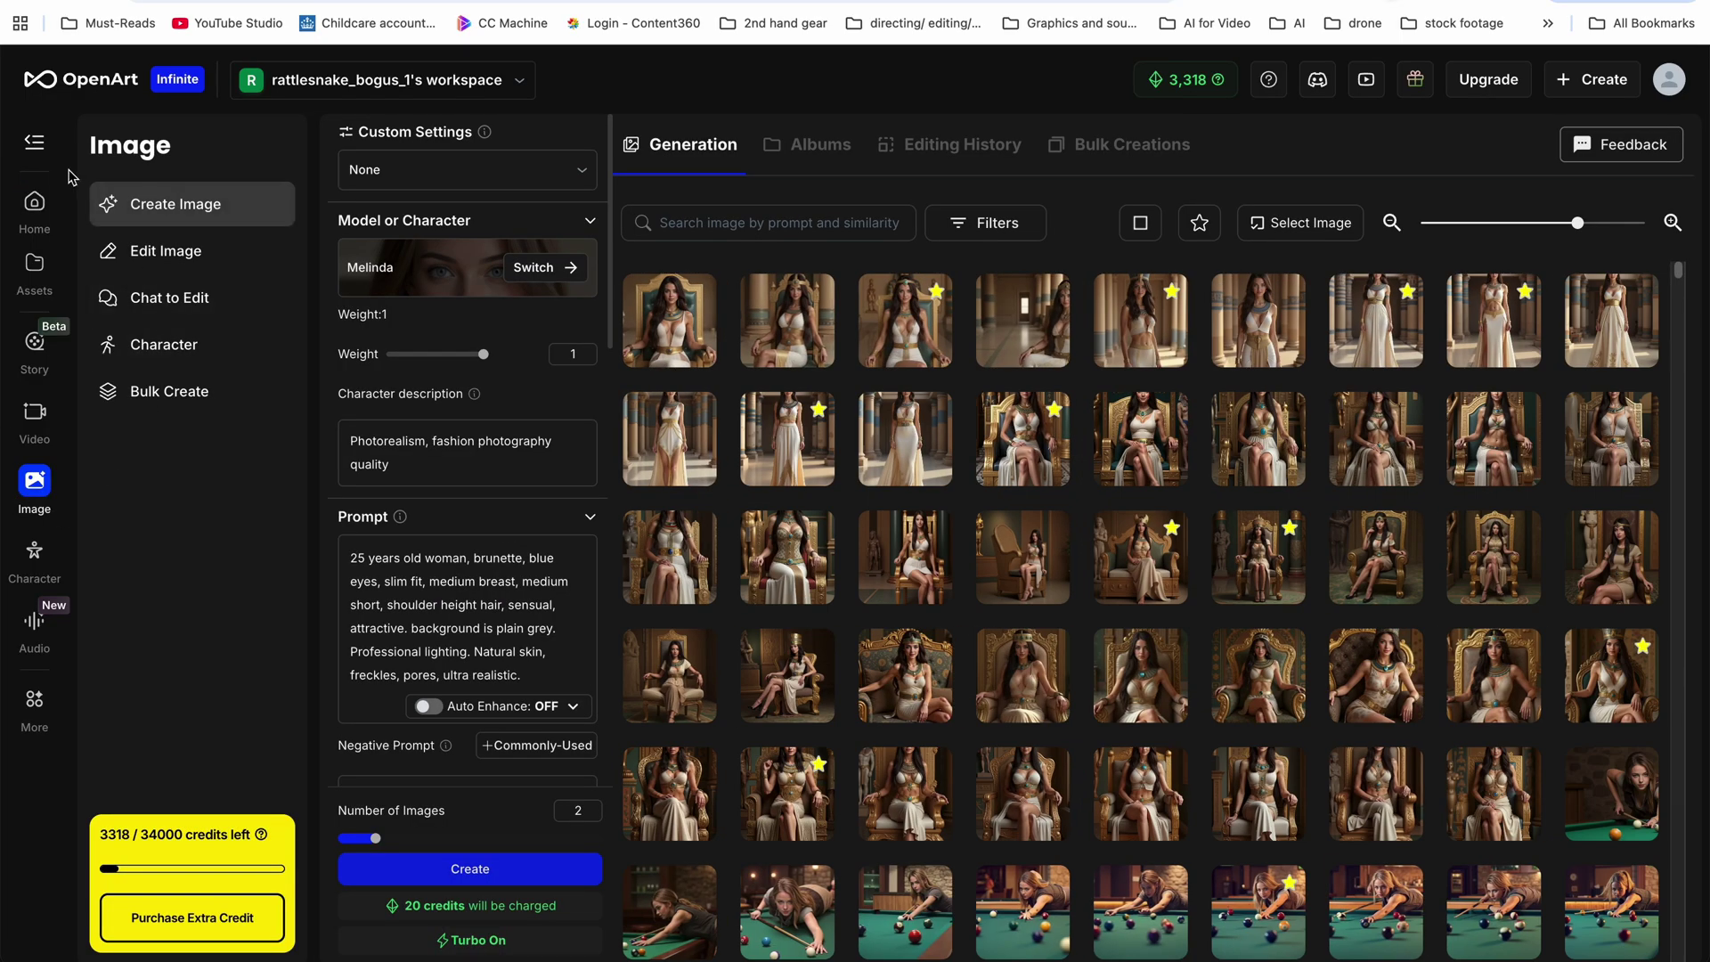
{"action": "left_click", "coordinate": [34, 142]}
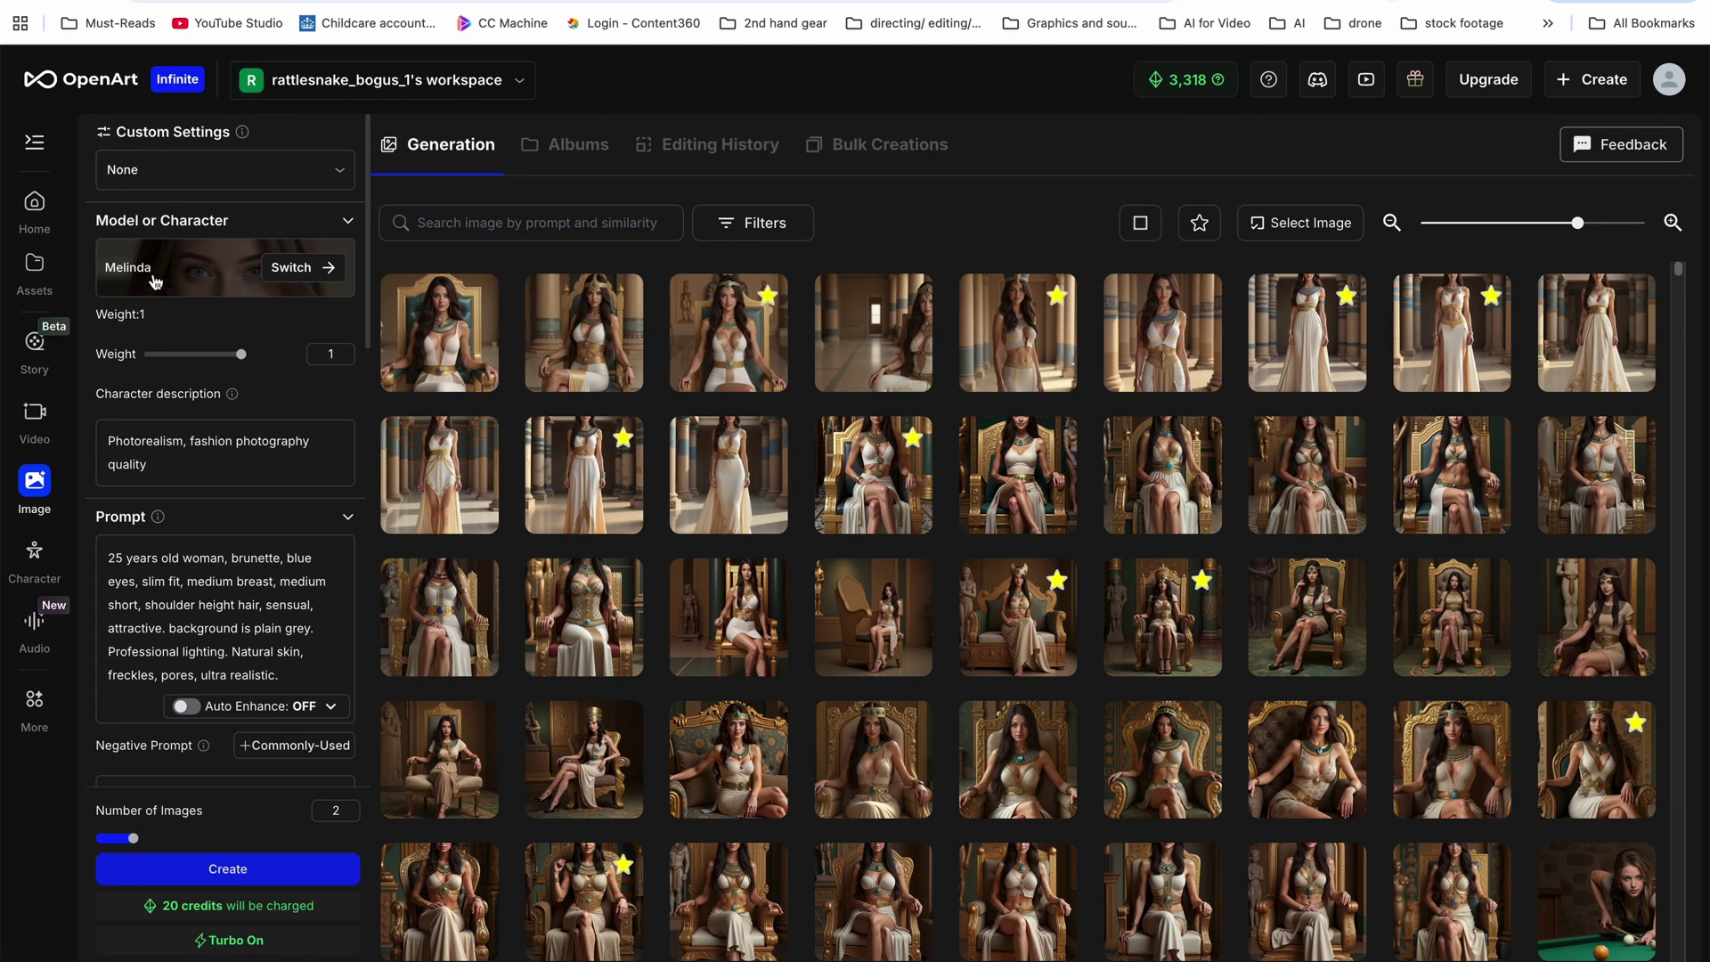
Browse the public models and switch the generation model to Juggernaut XL
{"action": "left_click", "coordinate": [153, 282]}
{"action": "left_click", "coordinate": [97, 172]}
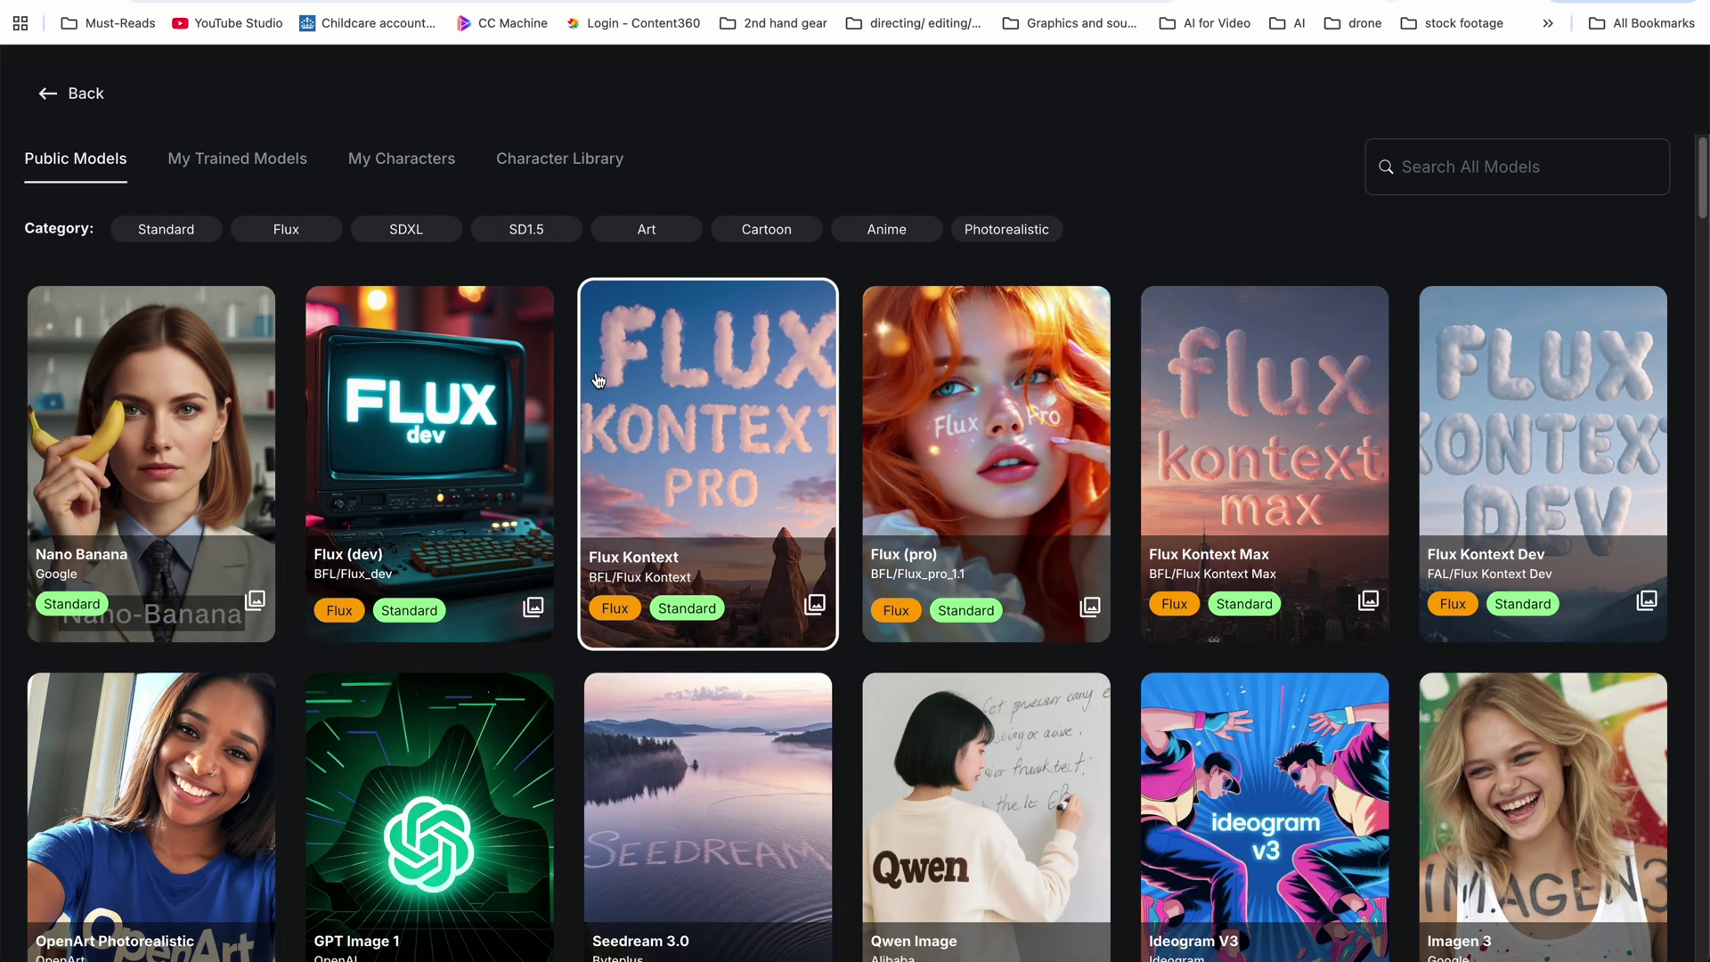
{"action": "scroll", "coordinate": [440, 464], "scroll_direction": "down", "scroll_amount": 3}
{"action": "scroll", "coordinate": [440, 464], "scroll_direction": "up", "scroll_amount": 3}
{"action": "scroll", "coordinate": [724, 398], "scroll_direction": "down", "scroll_amount": 3}
{"action": "scroll", "coordinate": [724, 398], "scroll_direction": "up", "scroll_amount": 3}
{"action": "scroll", "coordinate": [1490, 504], "scroll_direction": "down", "scroll_amount": 10}
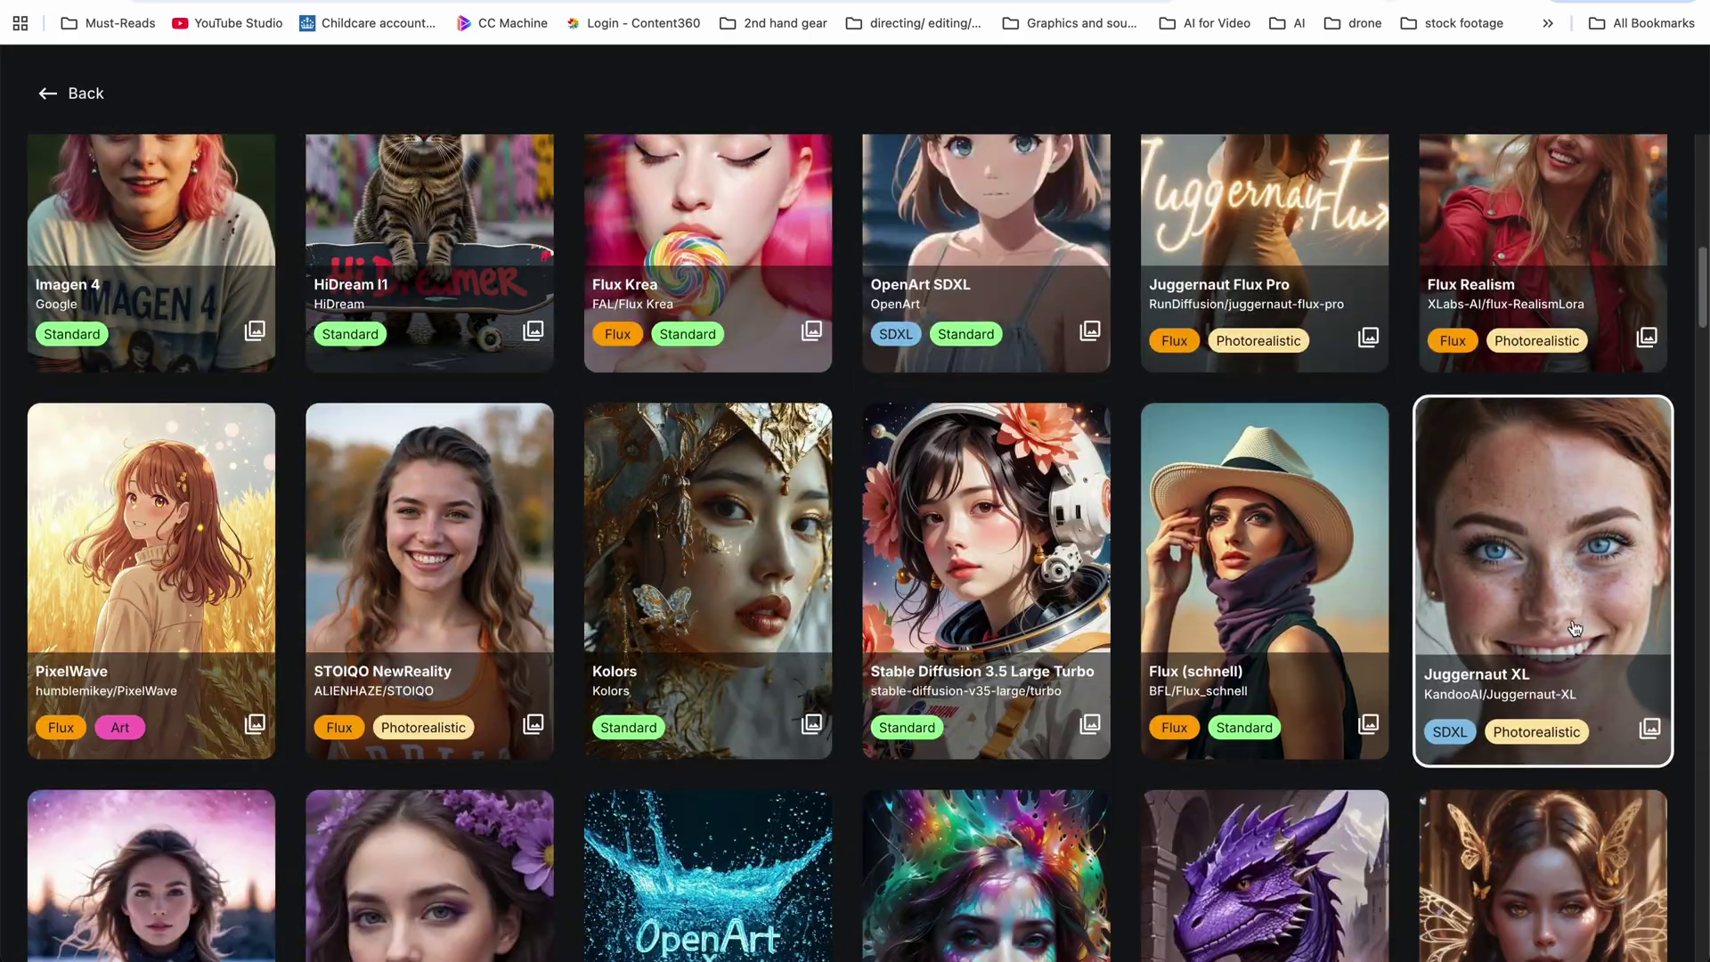
{"action": "scroll", "coordinate": [1550, 618], "scroll_direction": "up", "scroll_amount": 5}
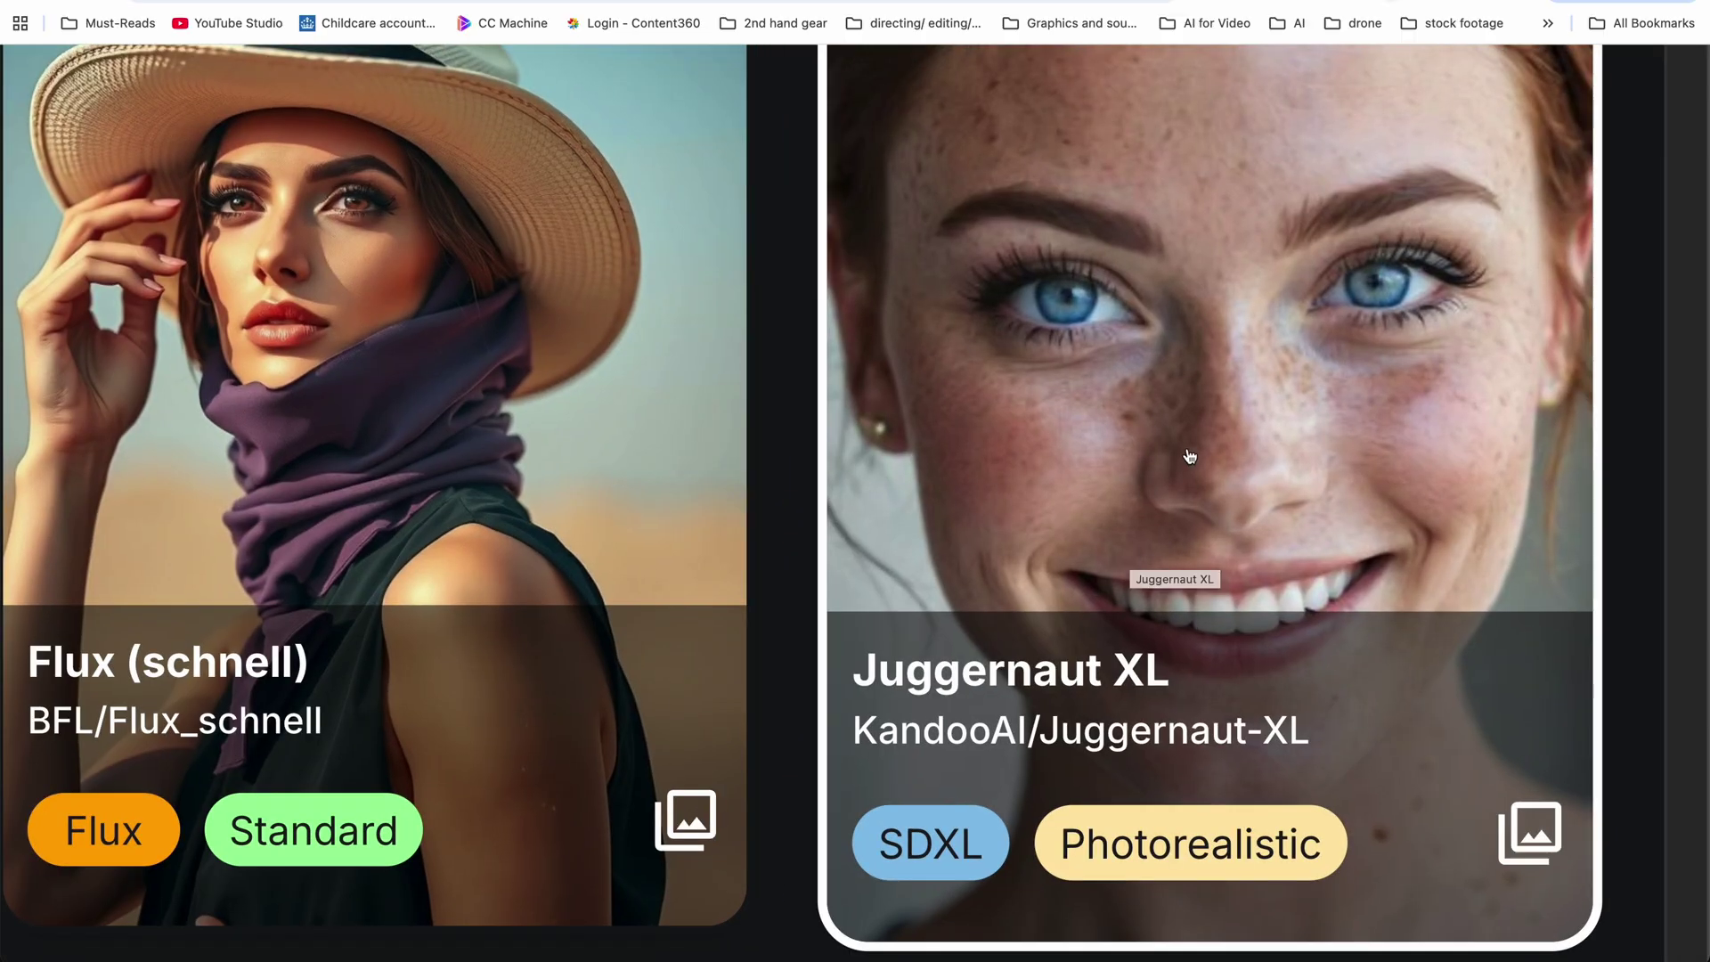
{"action": "scroll", "coordinate": [1190, 456], "scroll_direction": "down", "scroll_amount": 5}
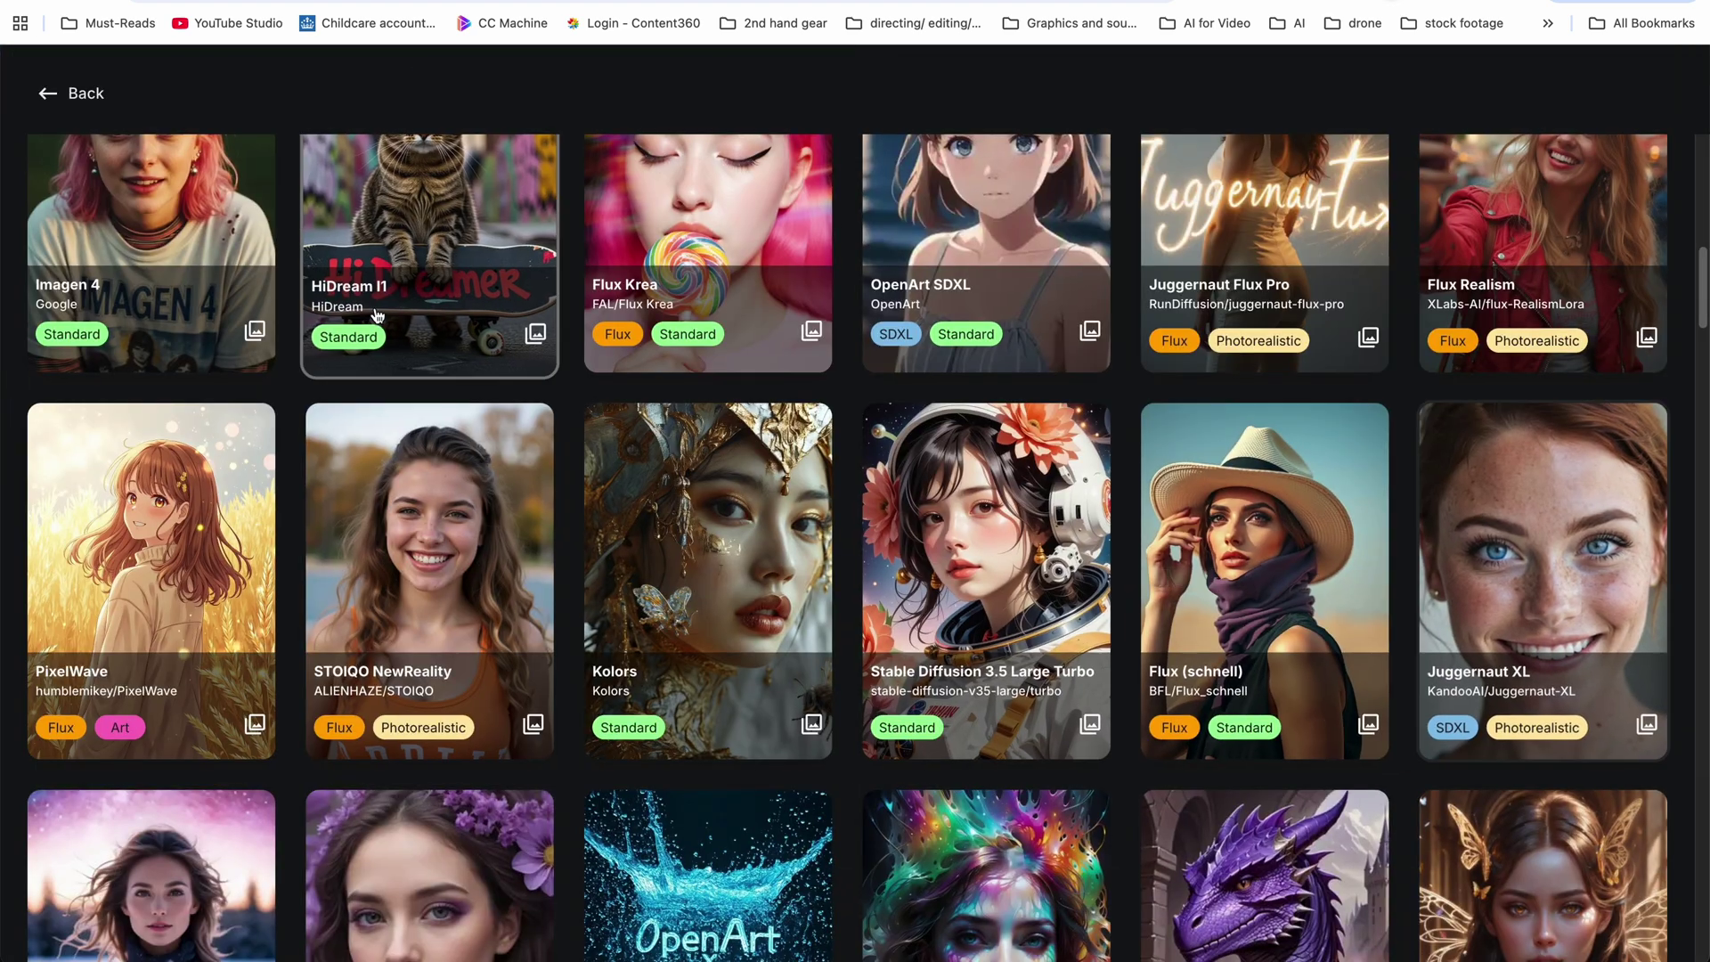
{"action": "left_click", "coordinate": [1591, 662]}
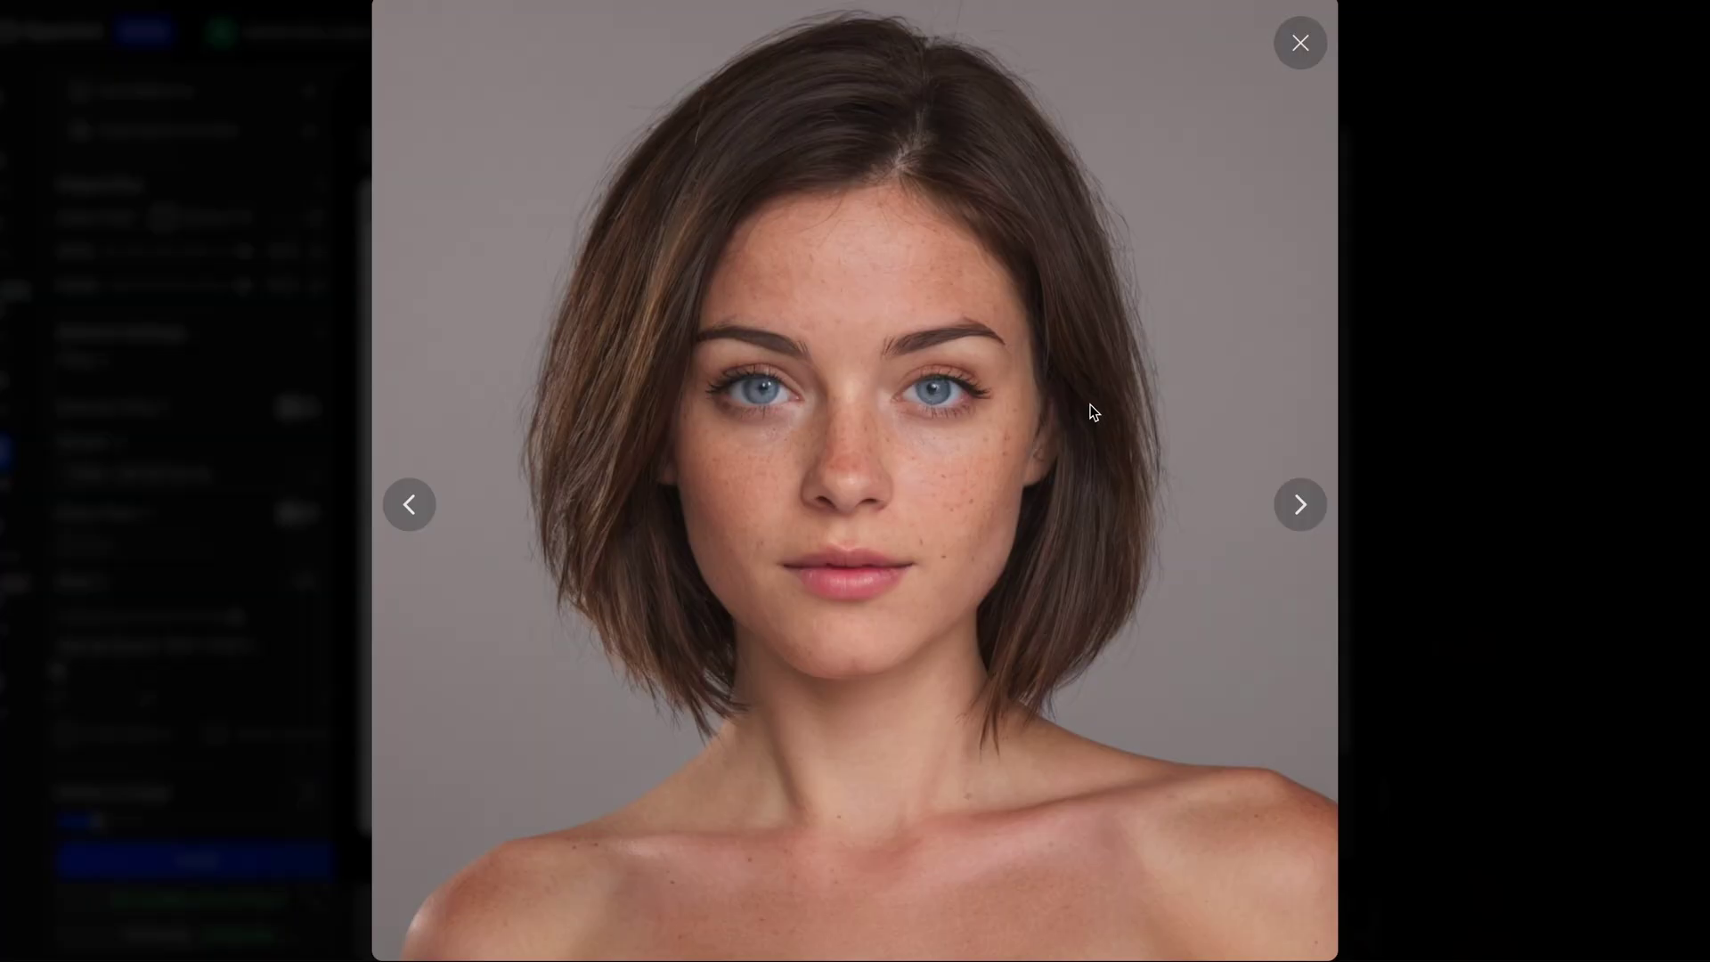
Compare generated portraits at full size and review the Flux (Pro) portraits with their generation details
{"action": "key", "text": "Right"}
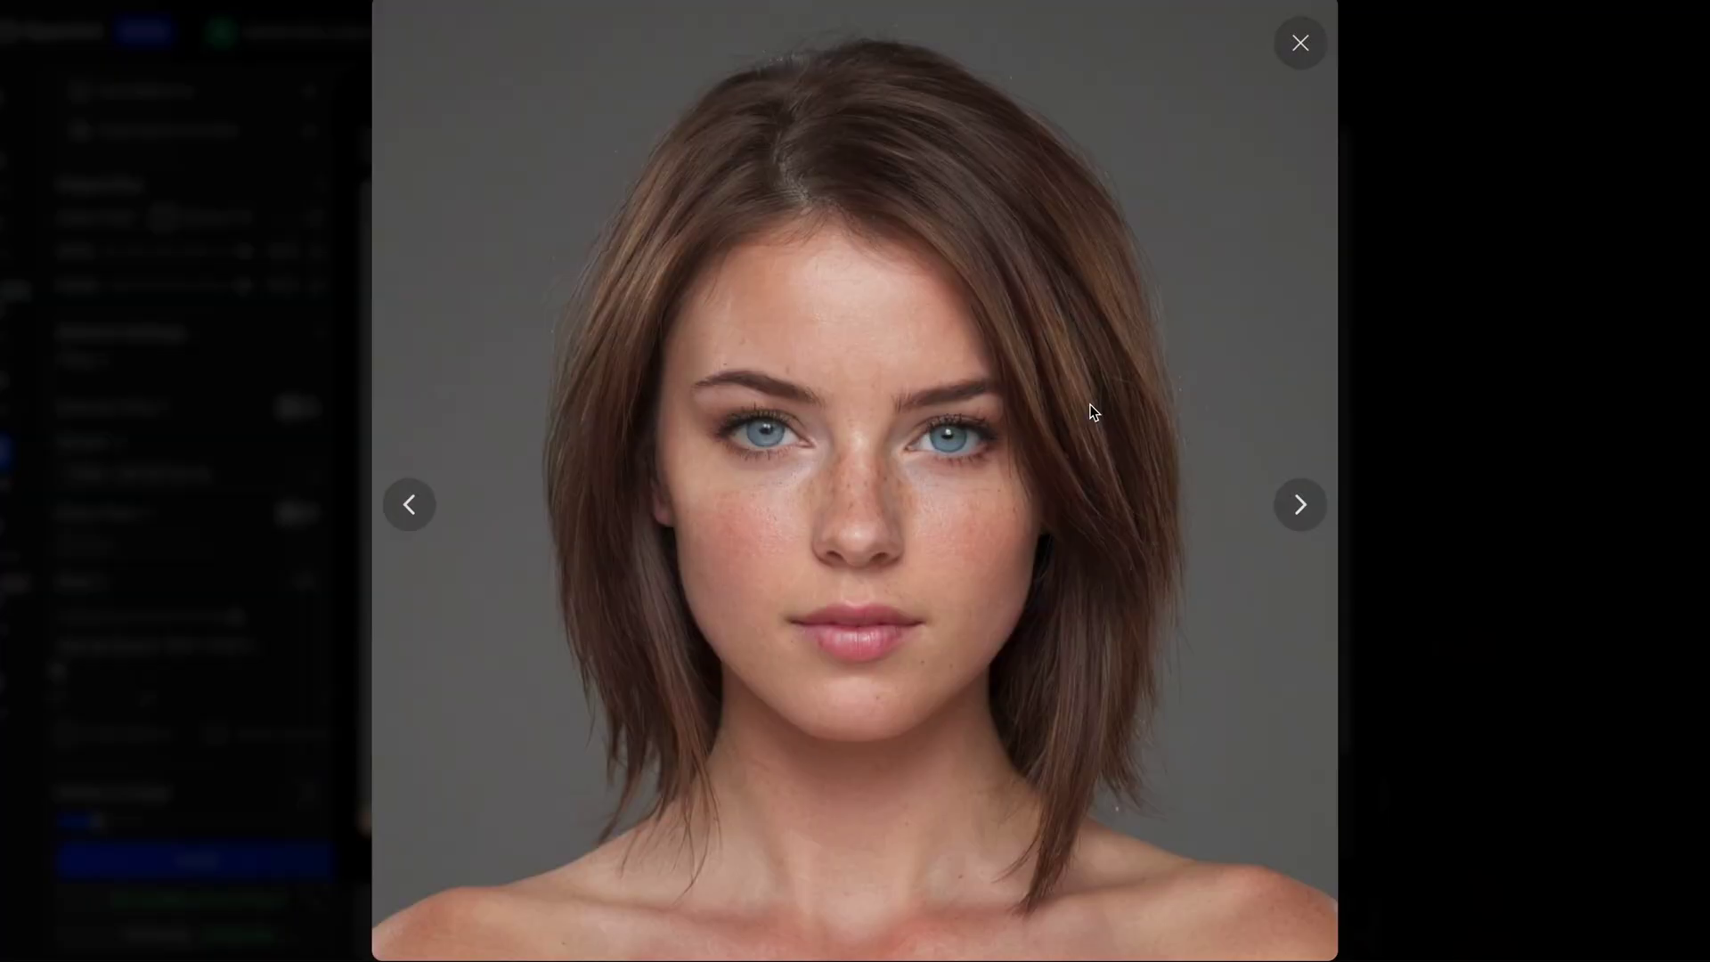
{"action": "key", "text": "Right"}
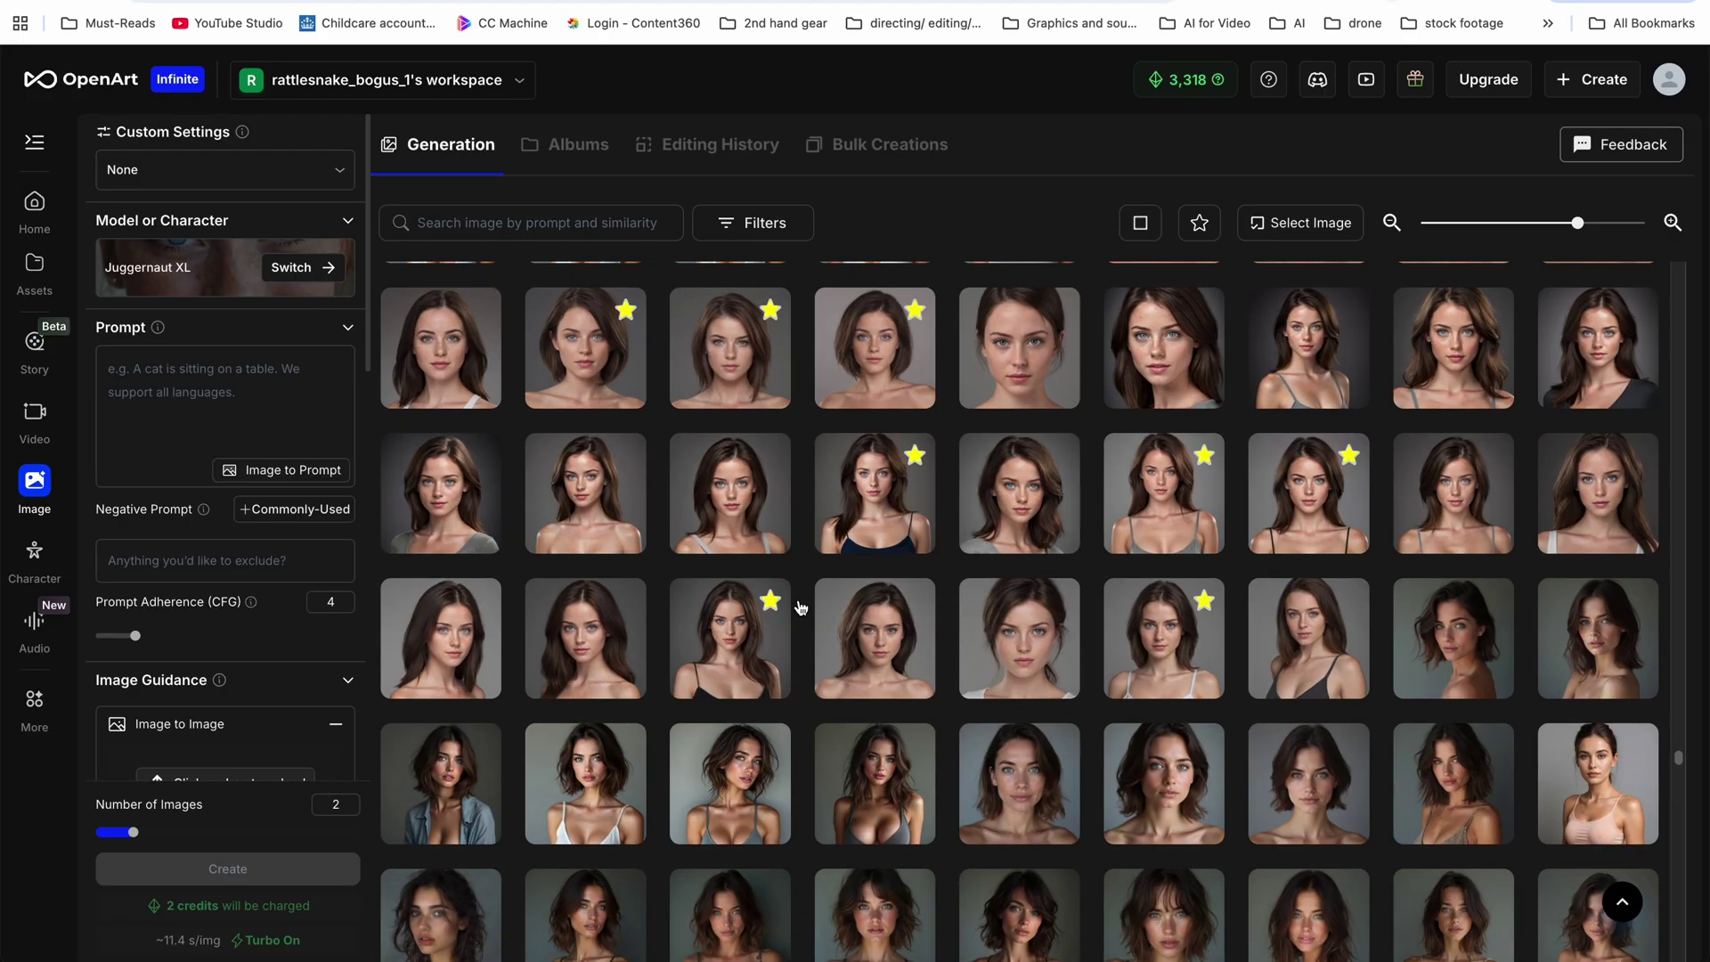
{"action": "scroll", "coordinate": [828, 615], "scroll_direction": "down", "scroll_amount": 1}
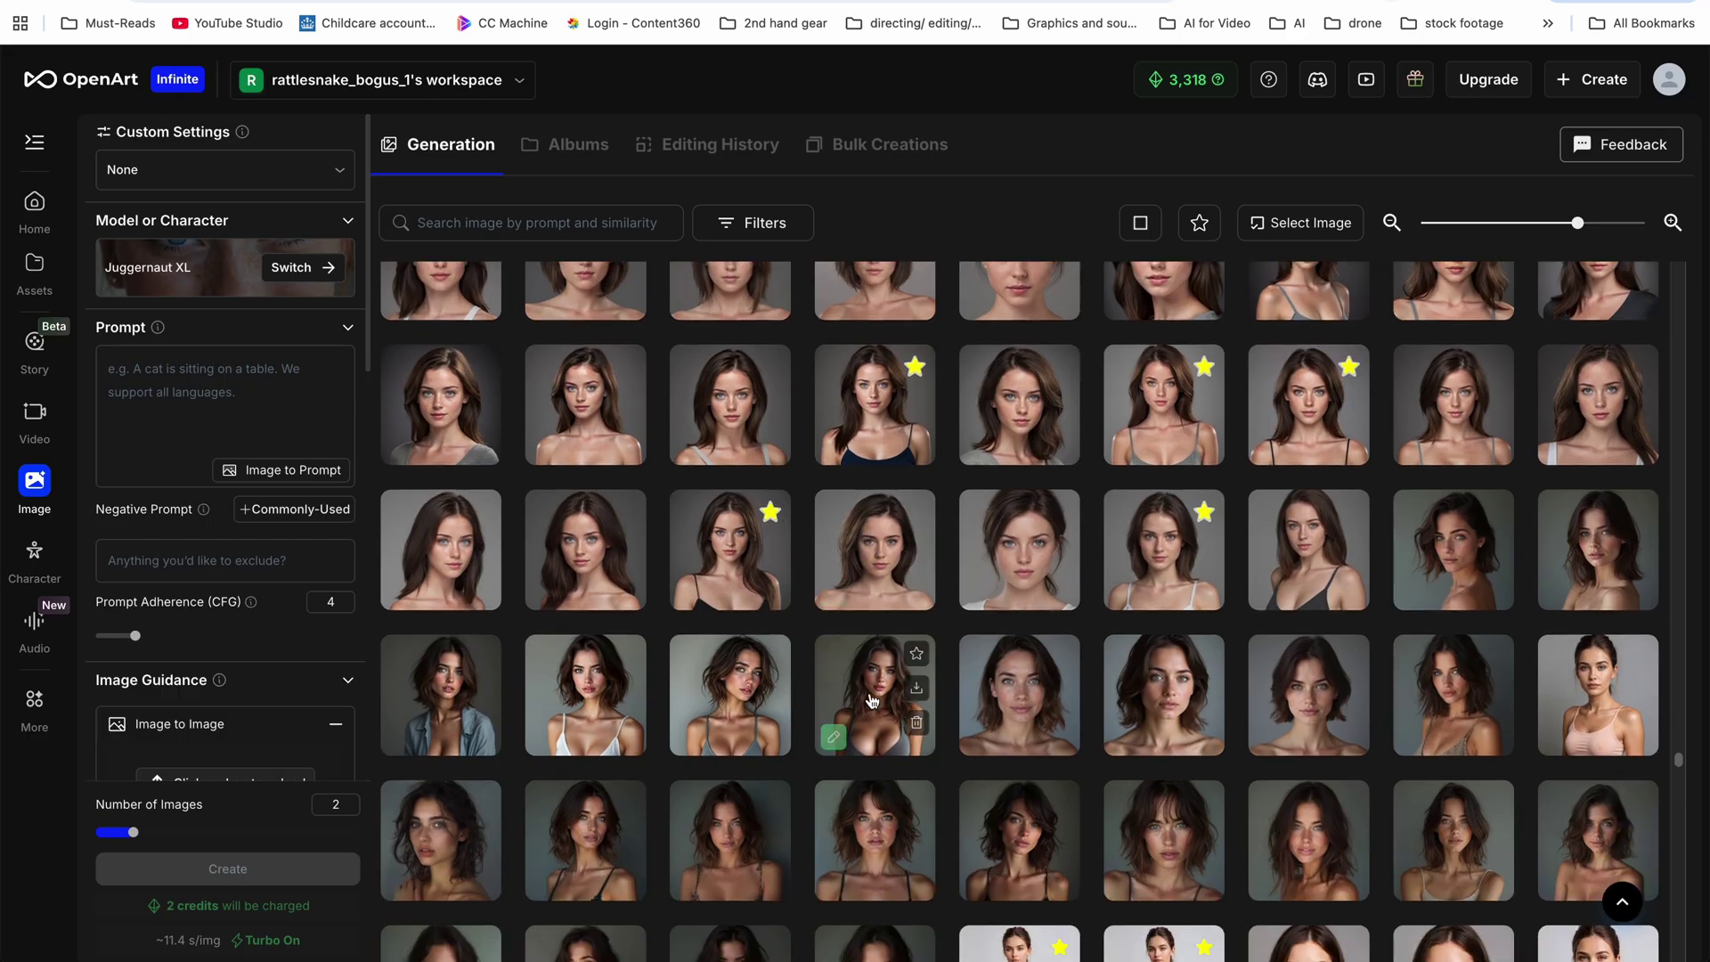
{"action": "left_click", "coordinate": [863, 726]}
{"action": "left_click", "coordinate": [1144, 492]}
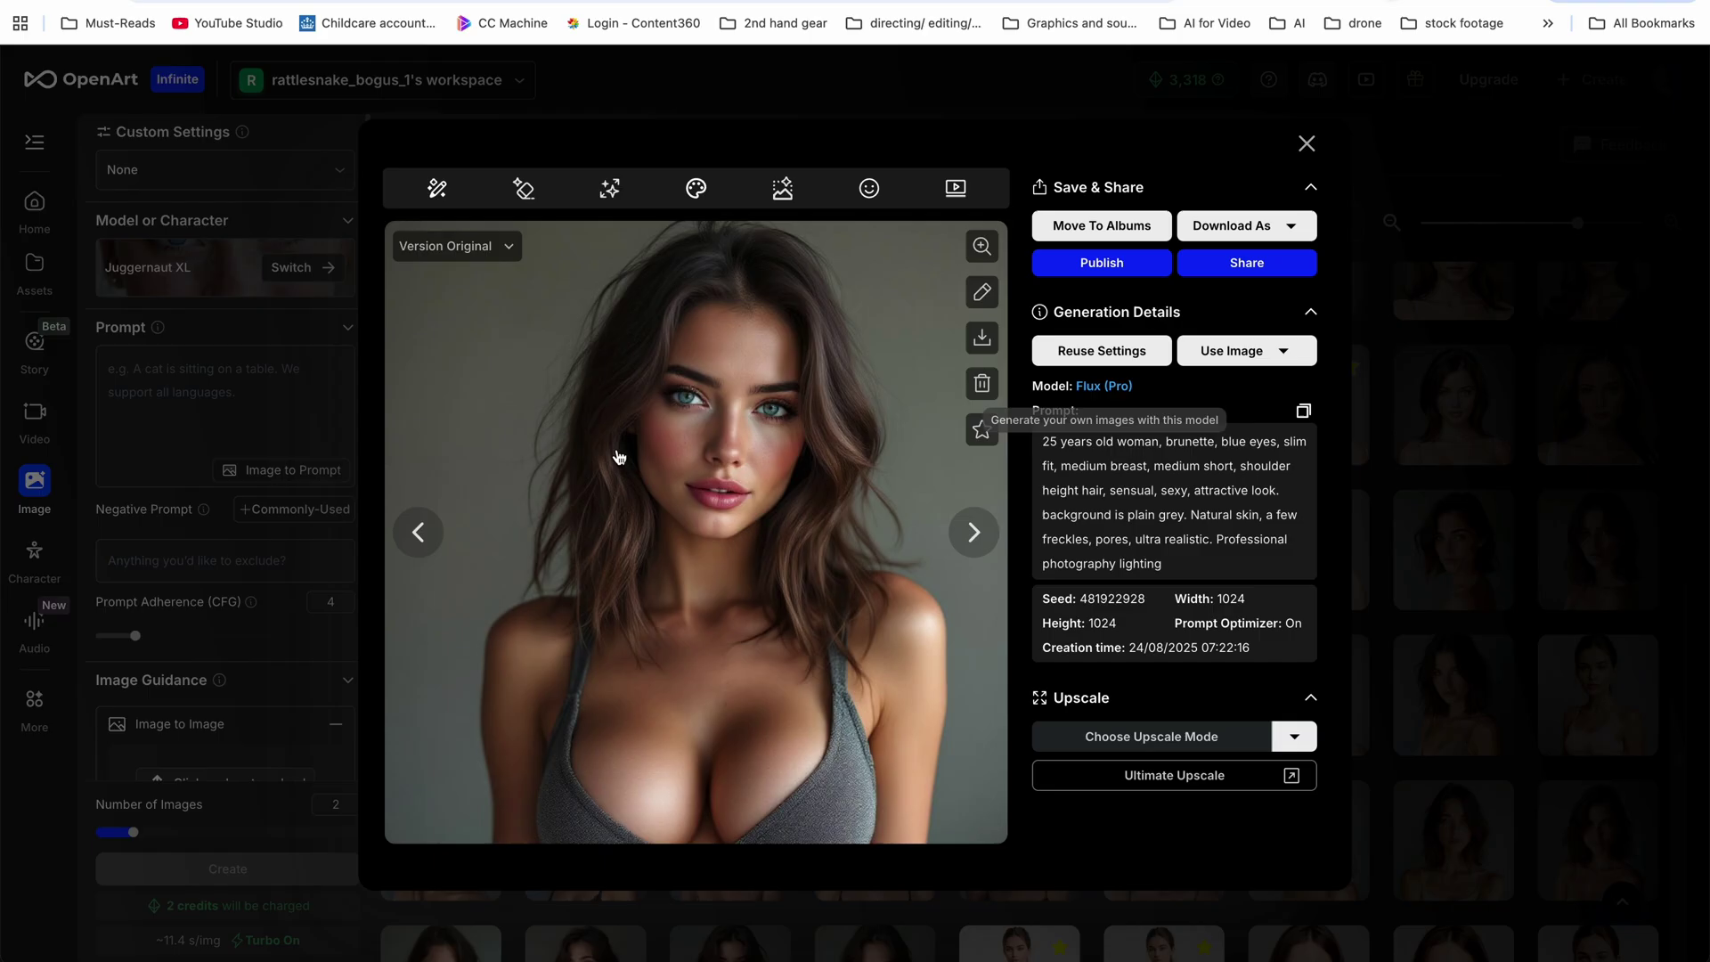
{"action": "left_click", "coordinate": [413, 534]}
{"action": "left_click", "coordinate": [414, 532]}
{"action": "left_click", "coordinate": [414, 533]}
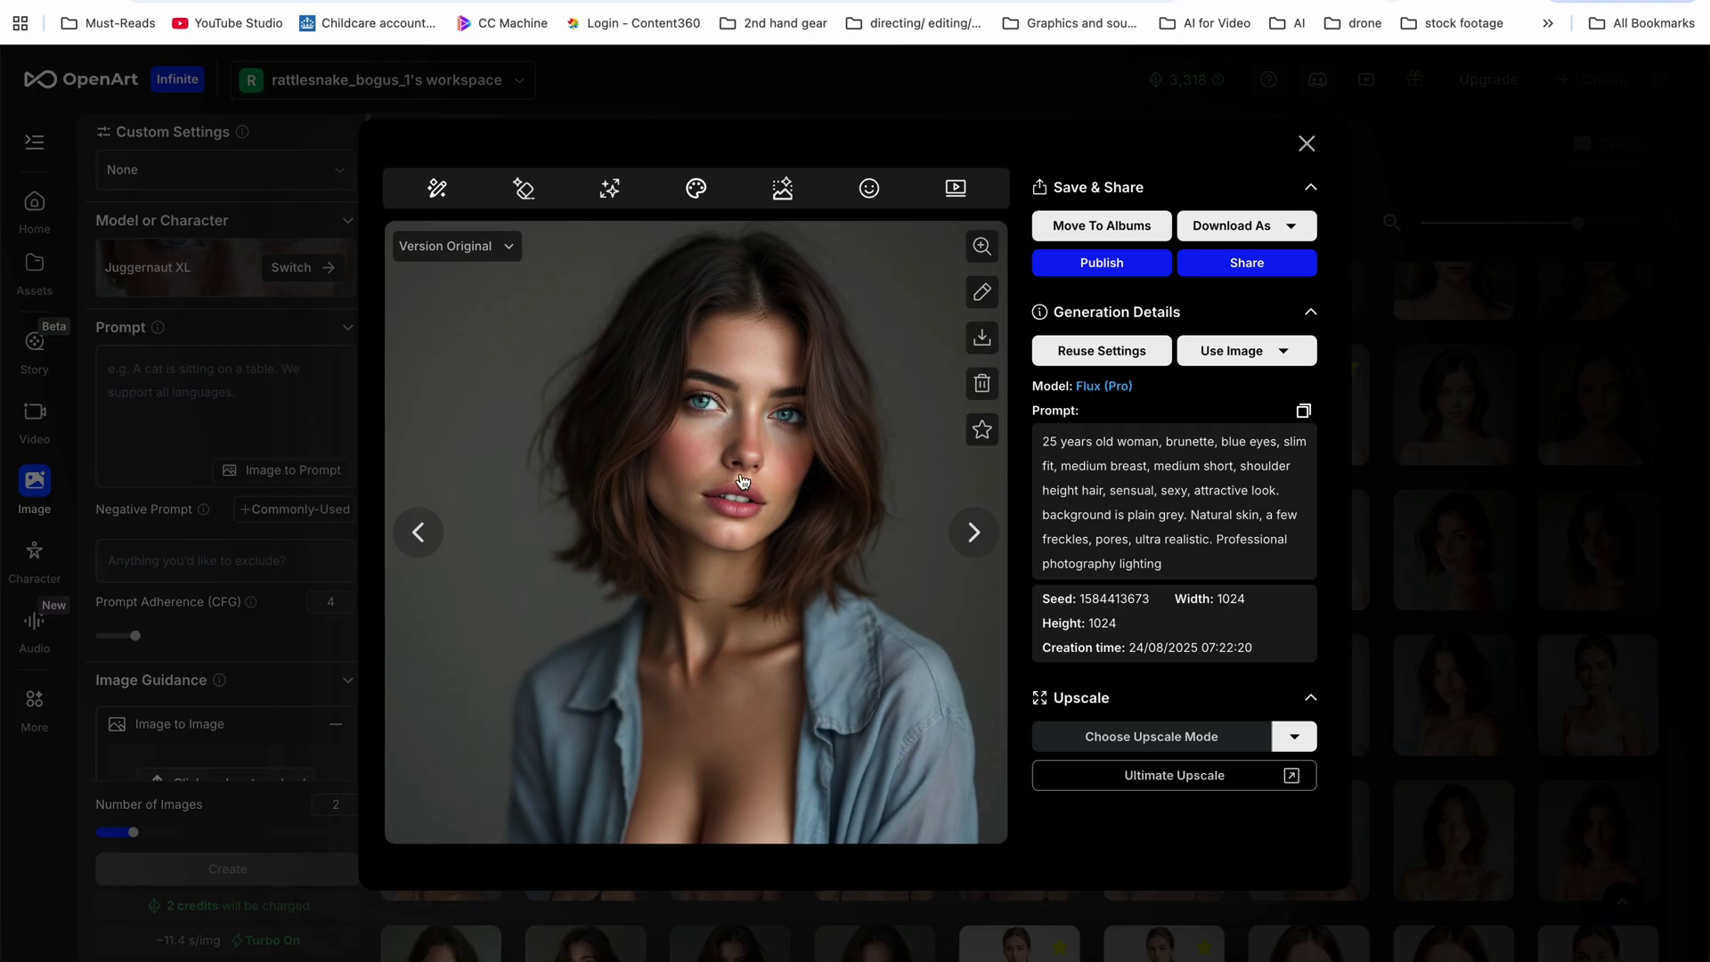
{"action": "left_click", "coordinate": [1306, 143]}
Compare the Juggernaut XL portraits at full size for skin detail and realism
{"action": "left_click", "coordinate": [1251, 456]}
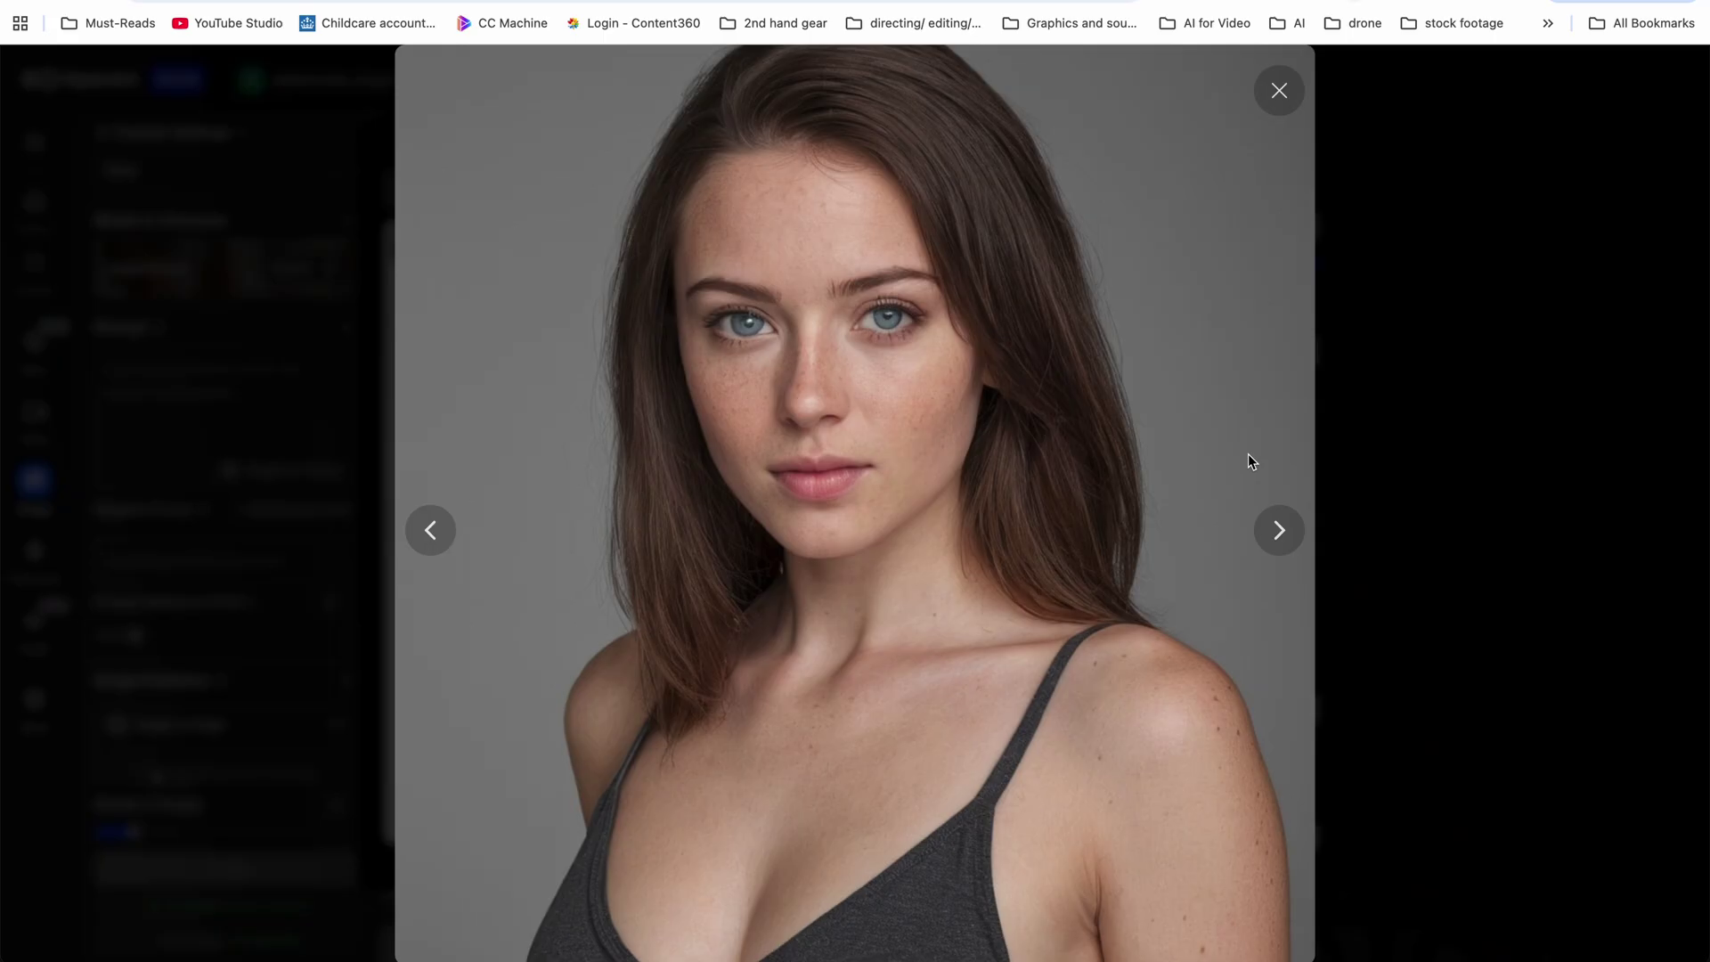
{"action": "key", "text": "Right"}
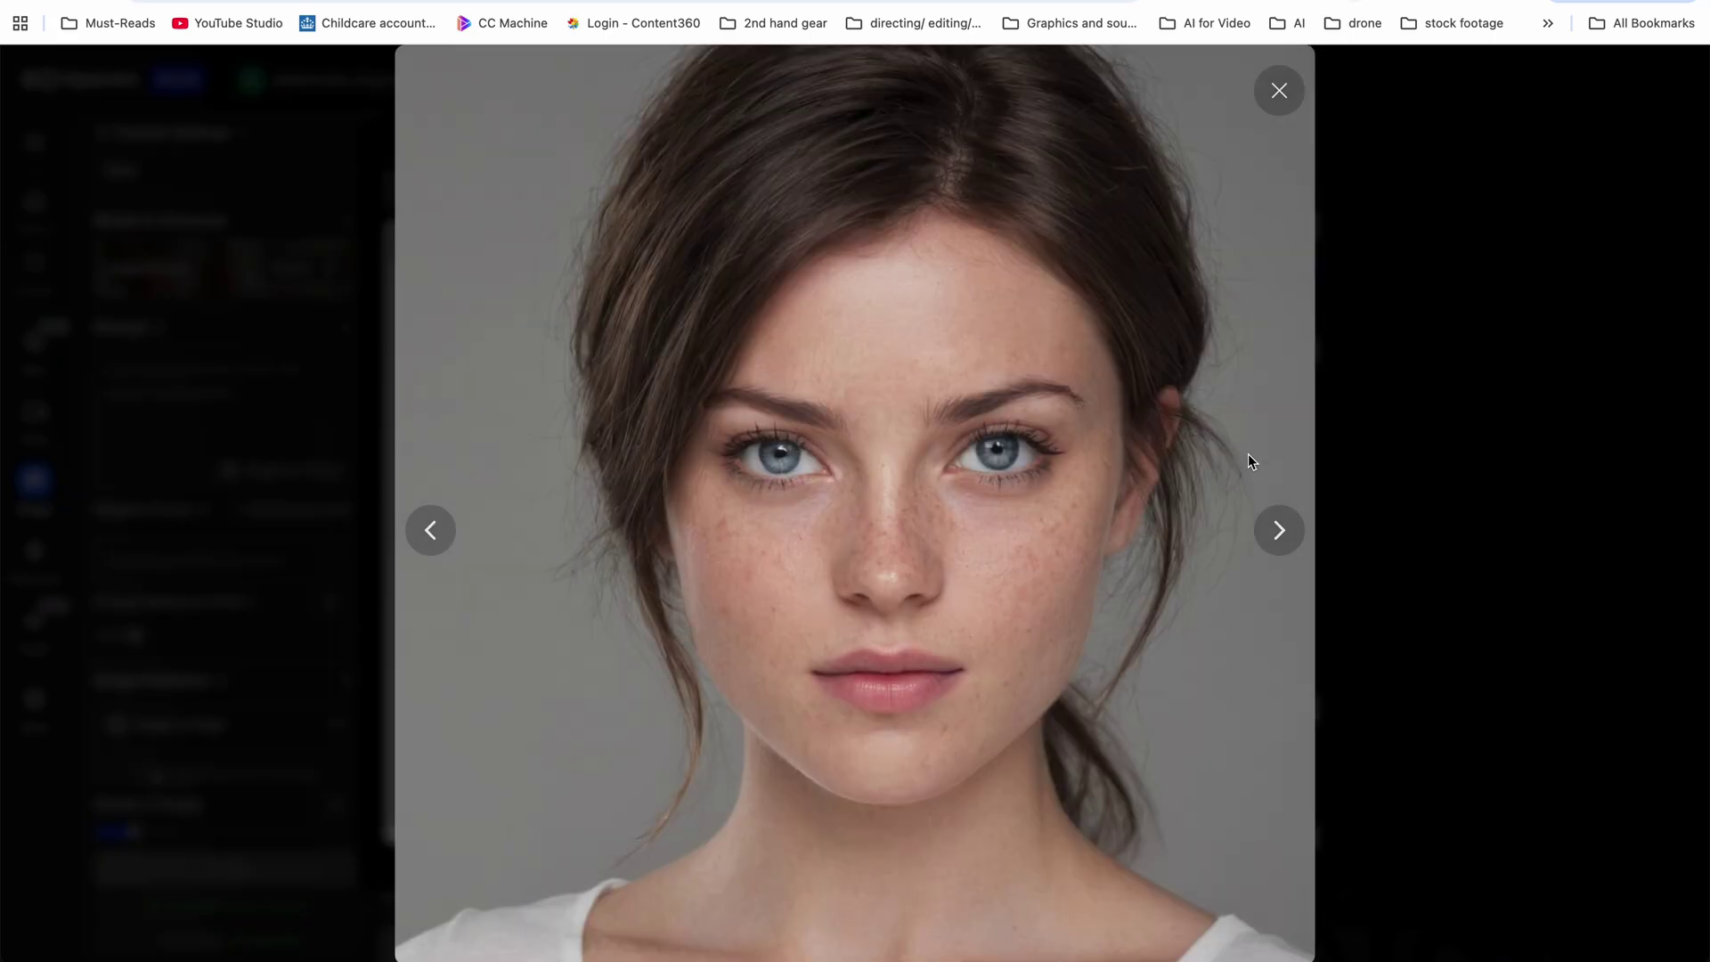
{"action": "key", "text": "Escape"}
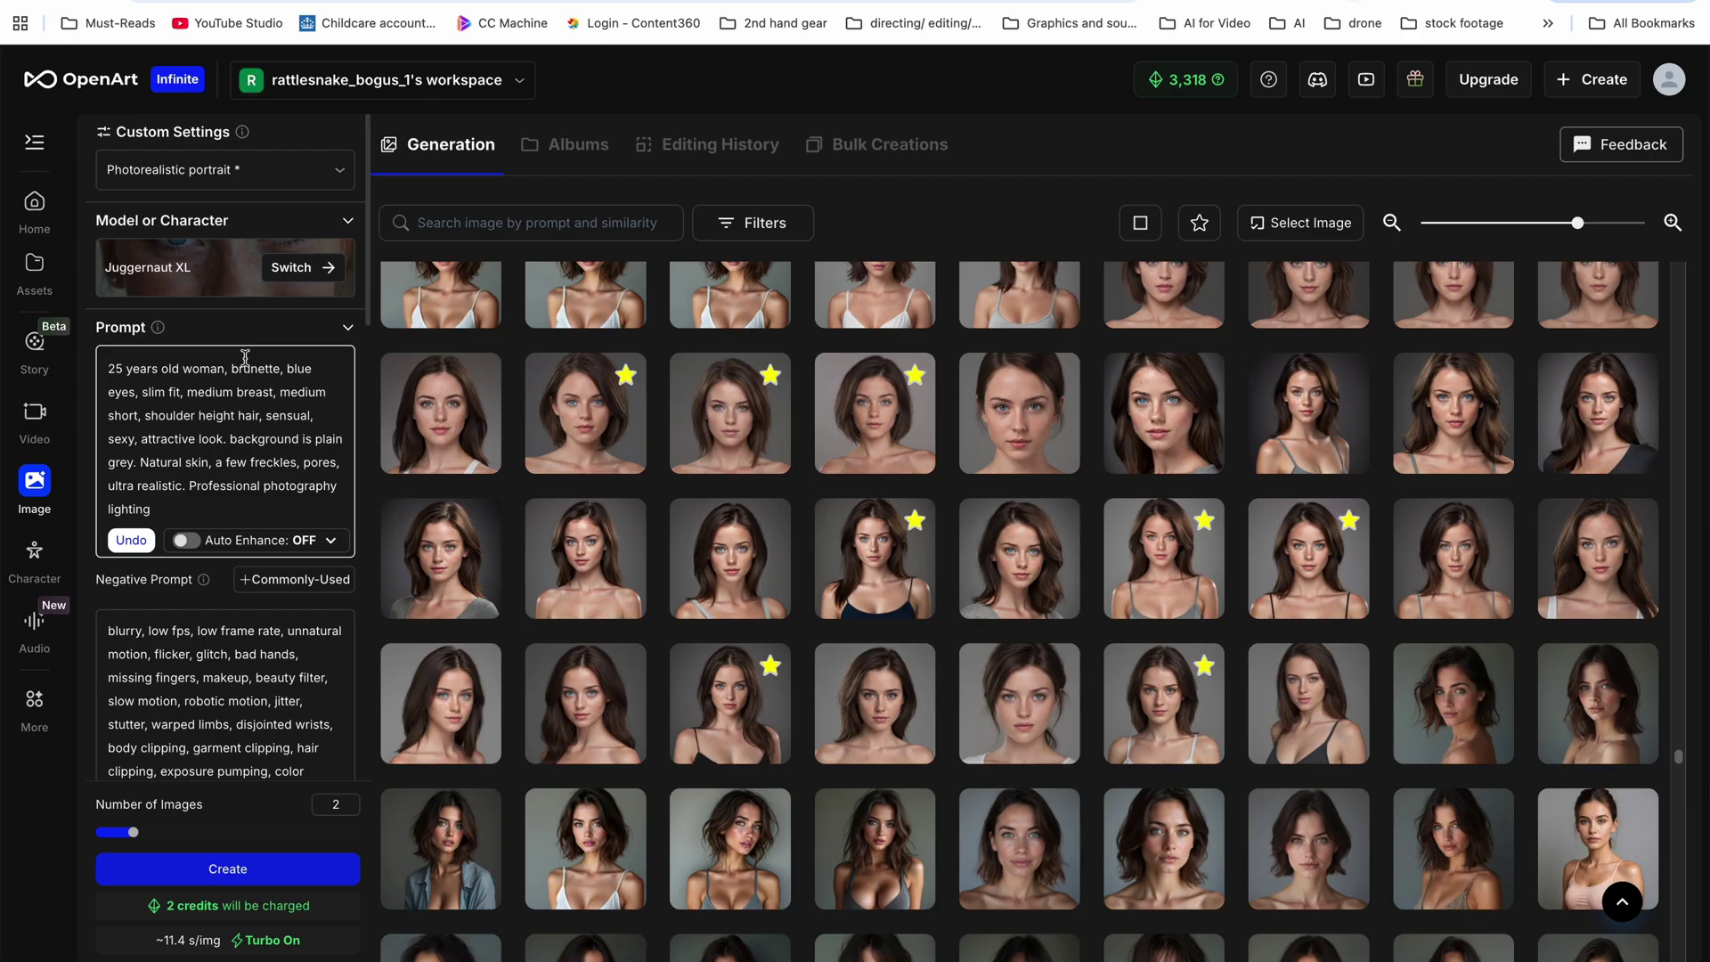
Review the available style presets, the prompt, the negative prompt and the prompt adherence setting for the Juggernaut XL generation
{"action": "left_click", "coordinate": [147, 178]}
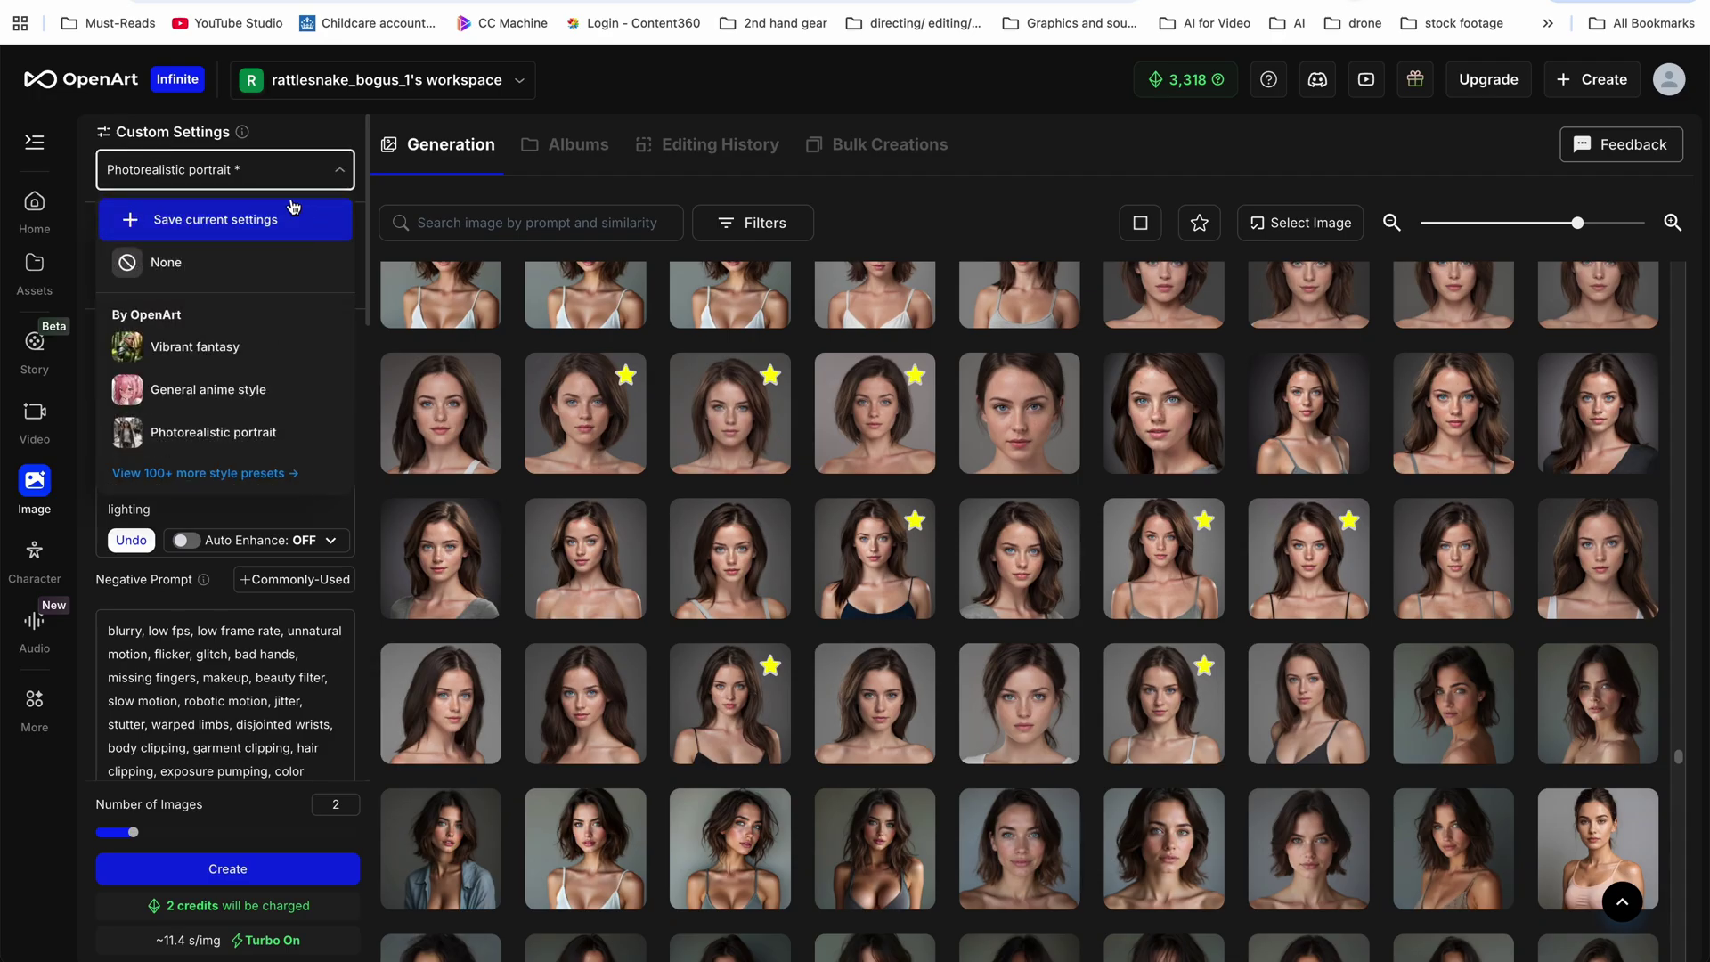
{"action": "left_click", "coordinate": [281, 169]}
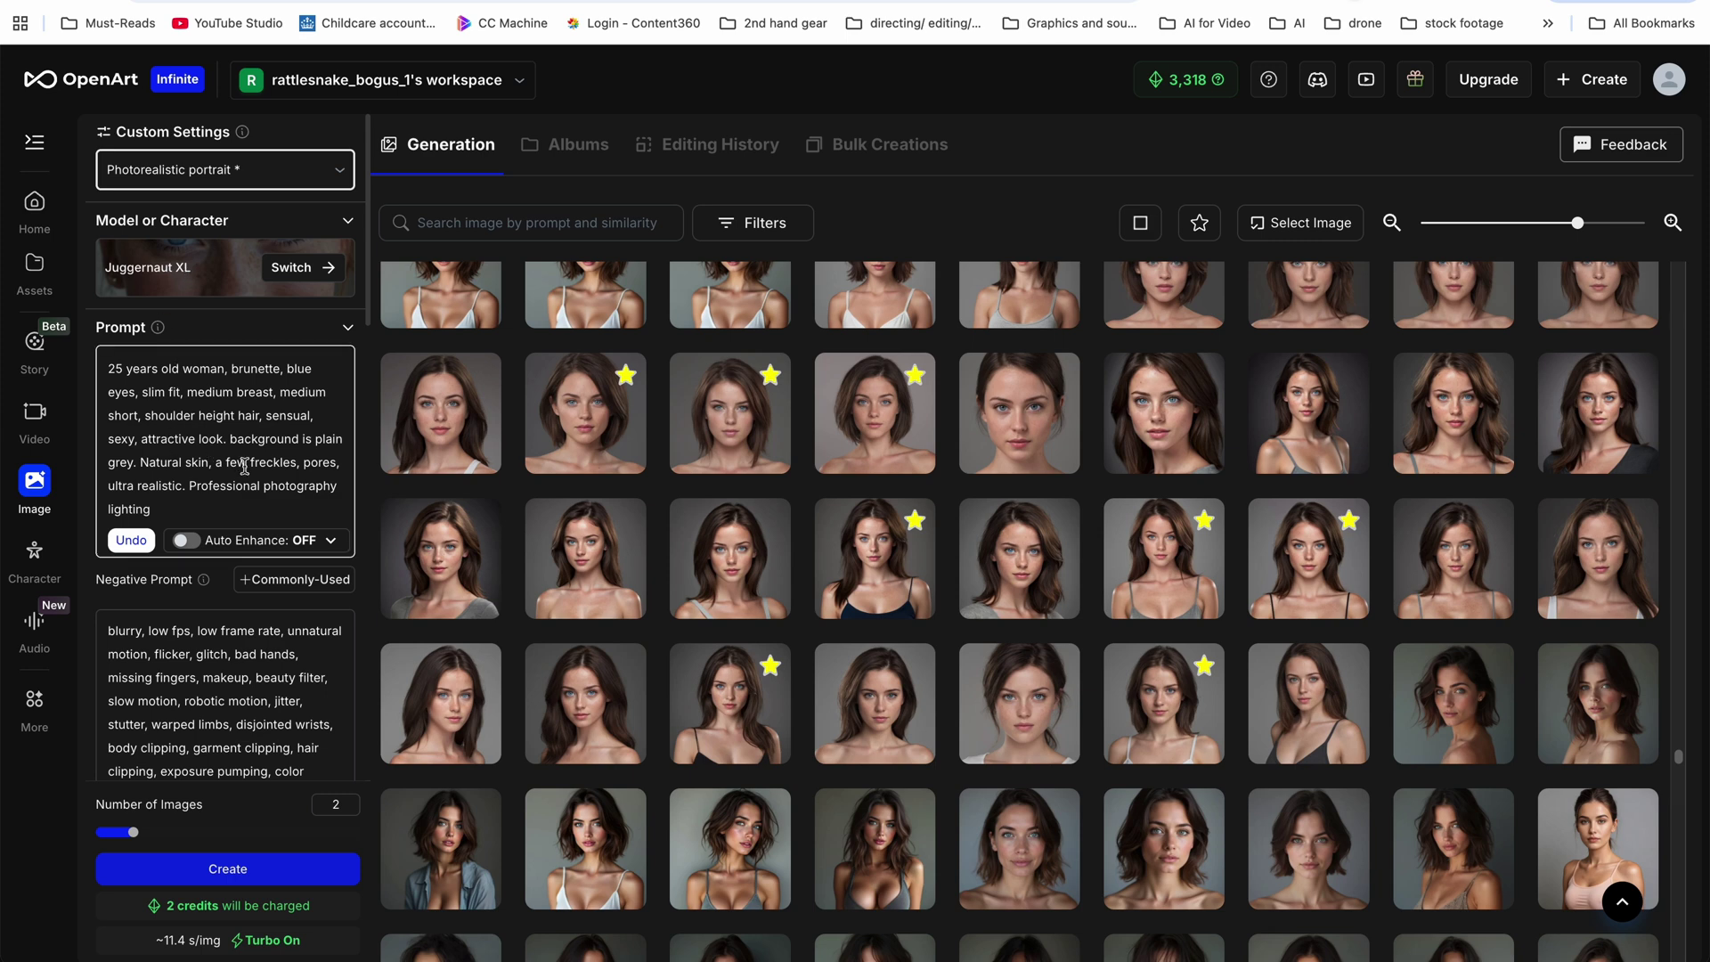
{"action": "scroll", "coordinate": [244, 465], "scroll_direction": "down", "scroll_amount": 2}
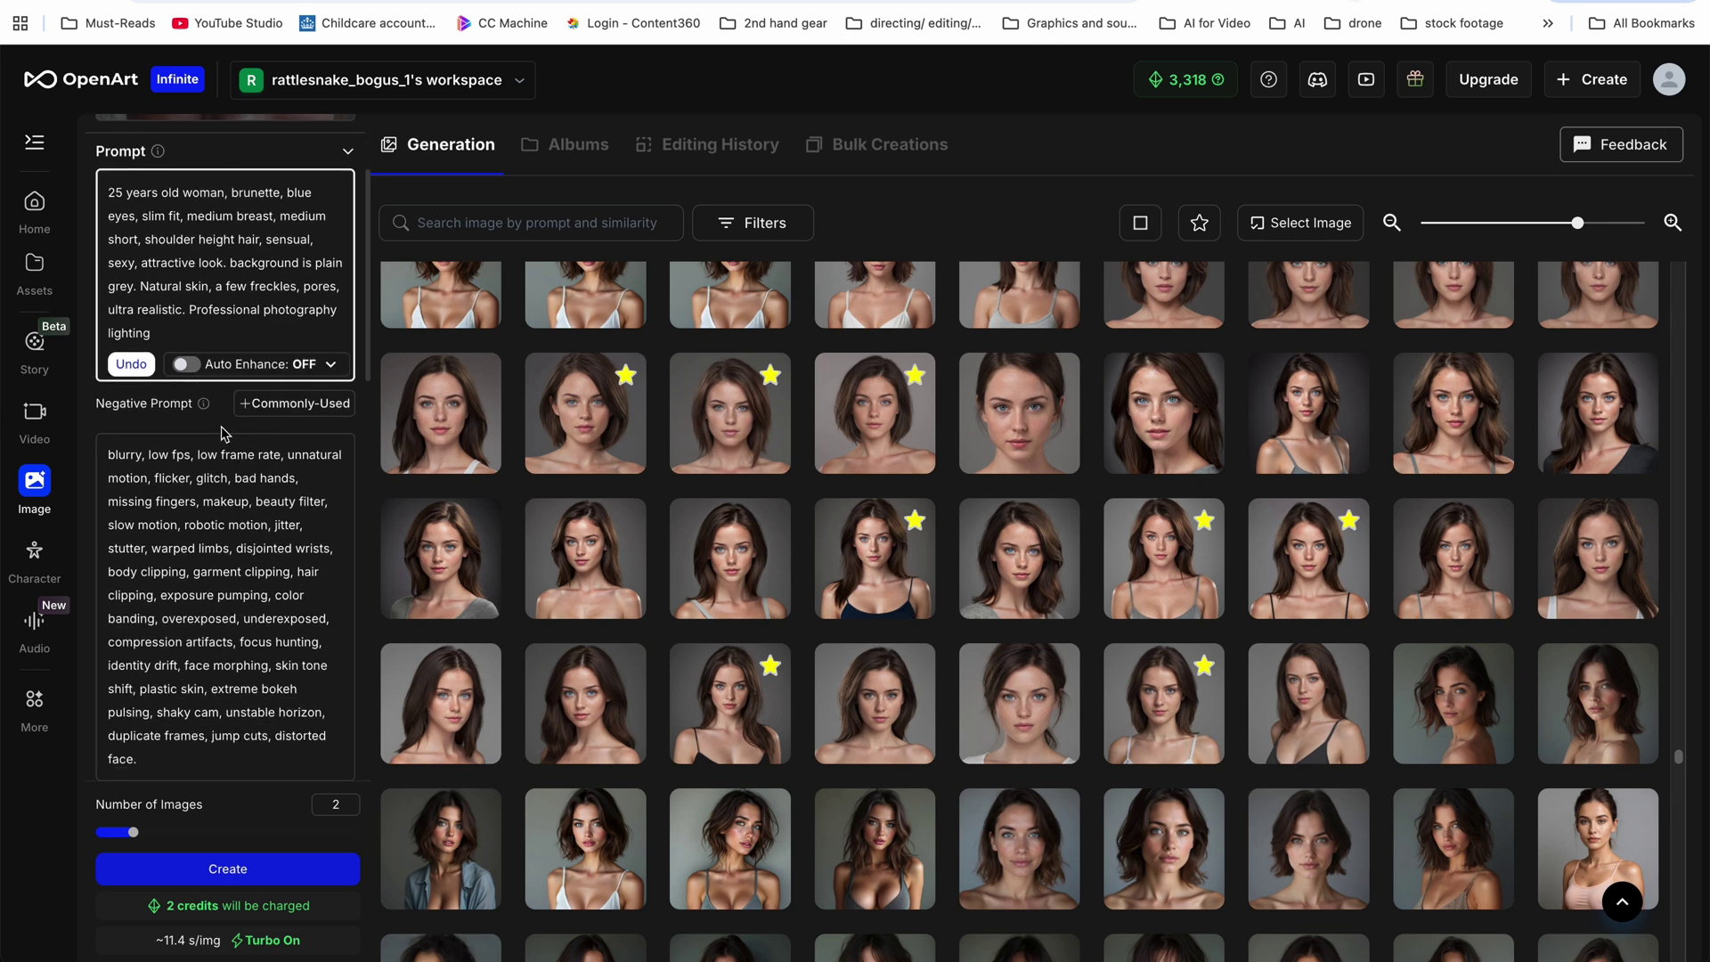
{"action": "scroll", "coordinate": [225, 435], "scroll_direction": "up", "scroll_amount": 2}
{"action": "scroll", "coordinate": [222, 546], "scroll_direction": "down", "scroll_amount": 4}
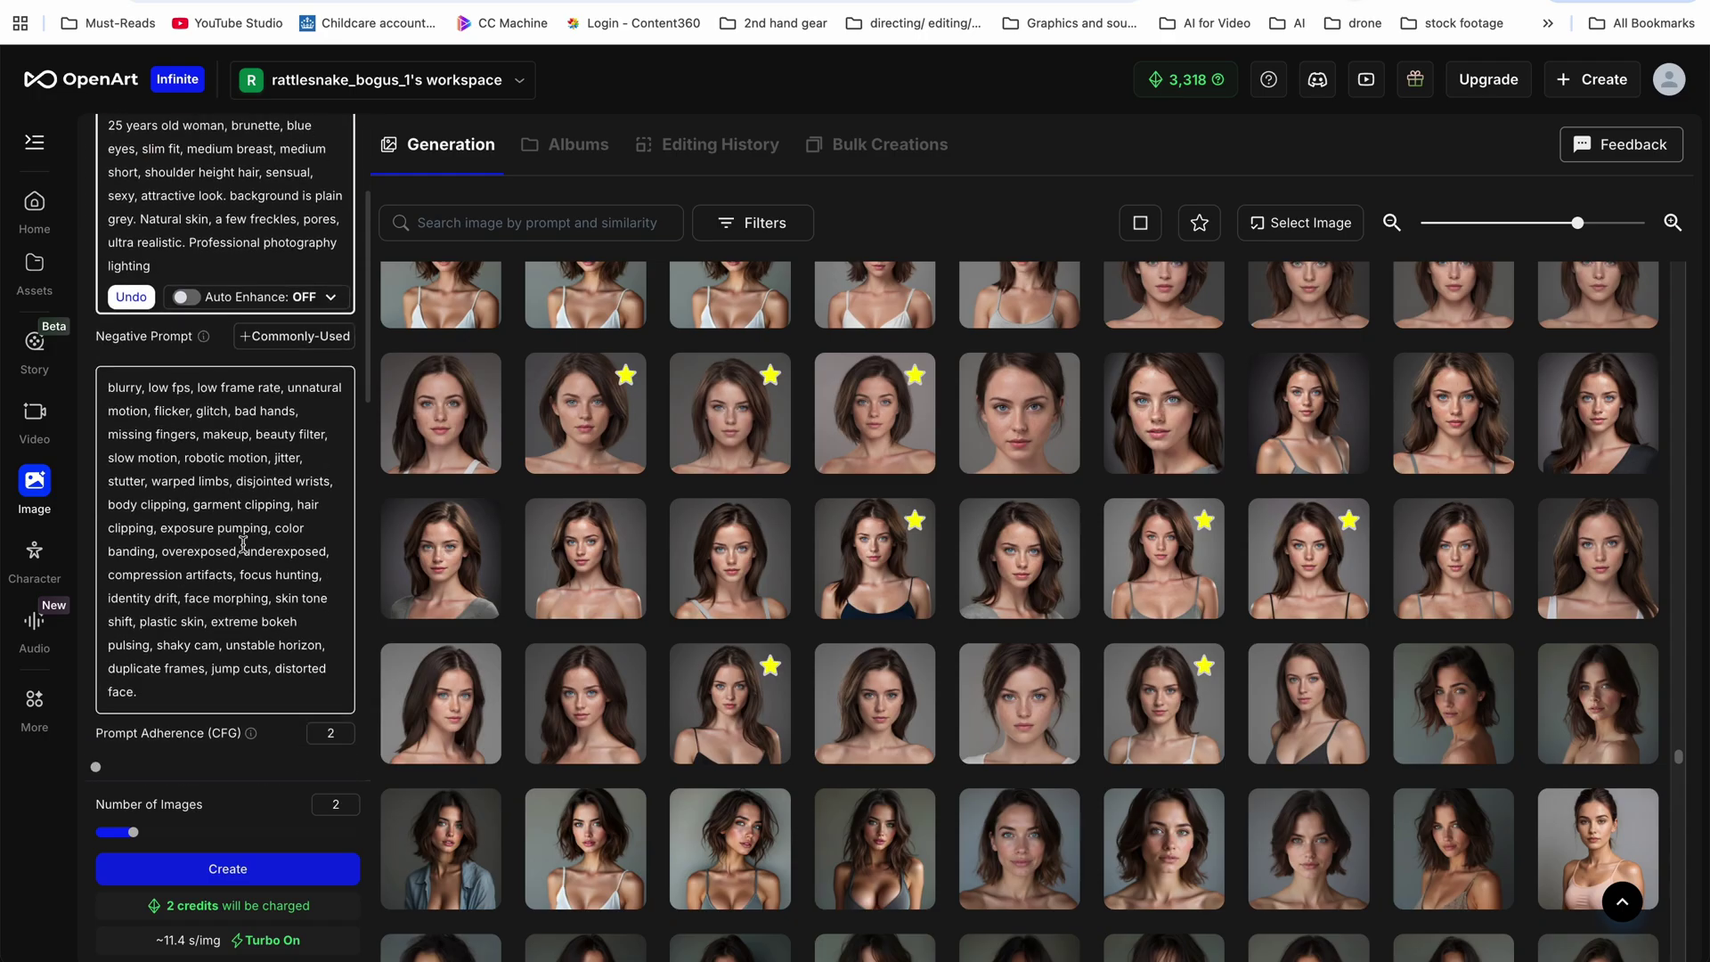
{"action": "scroll", "coordinate": [259, 467], "scroll_direction": "up", "scroll_amount": 4}
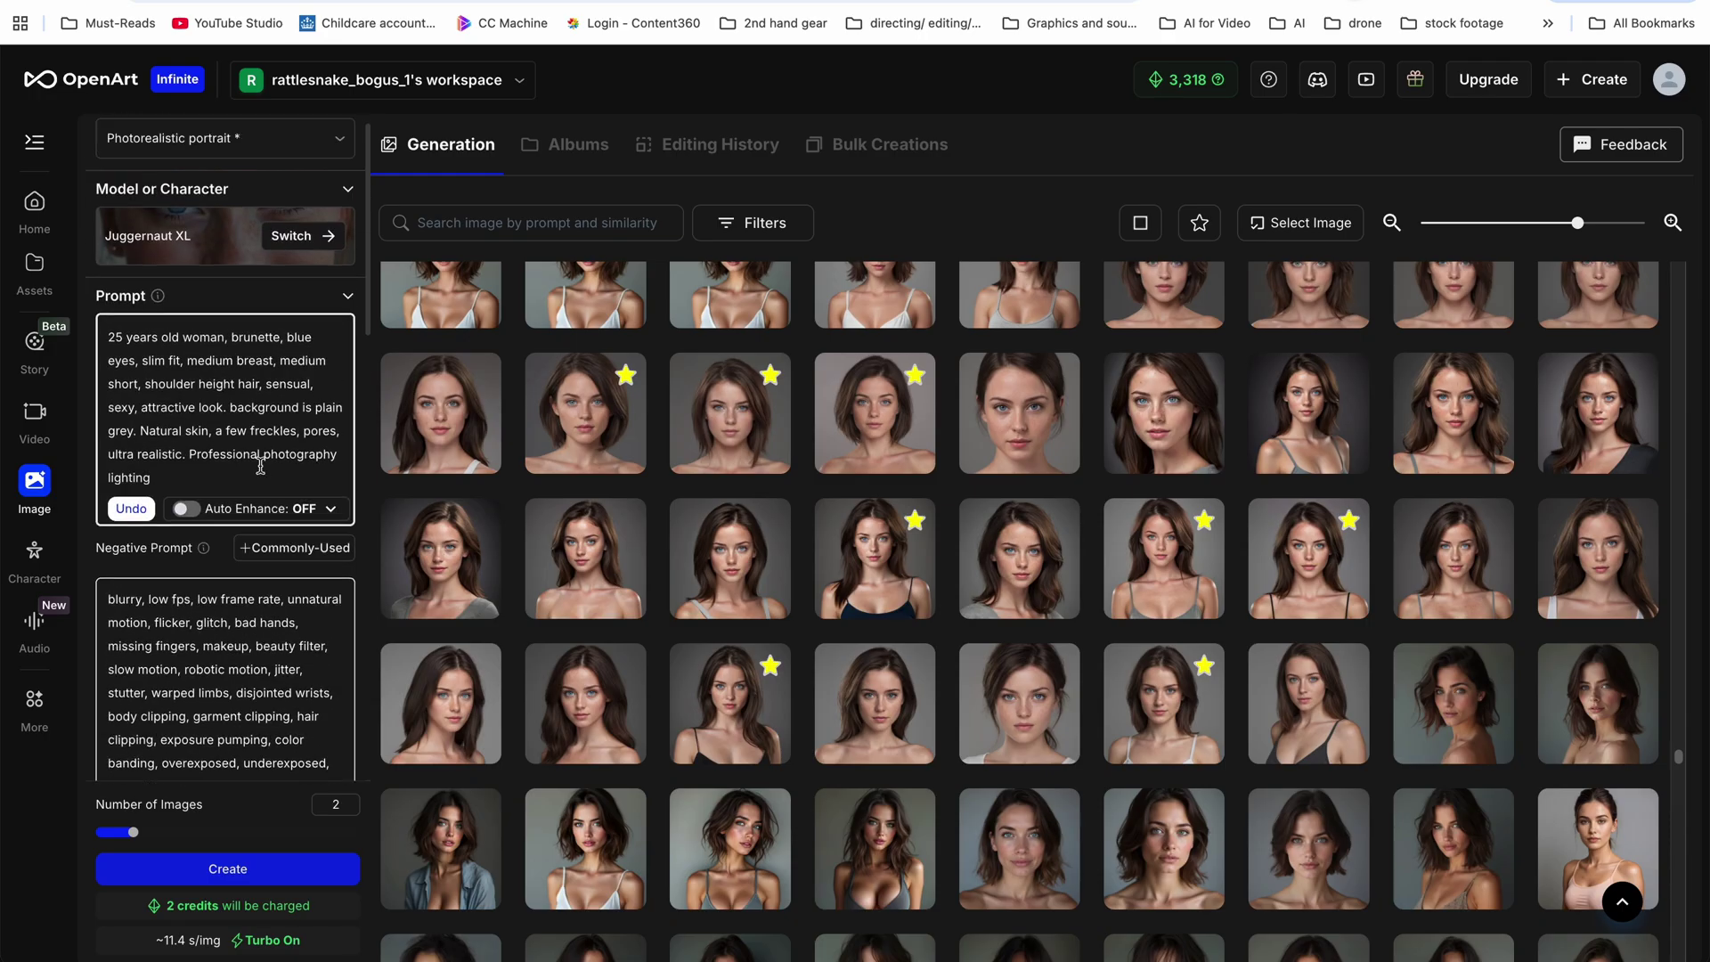
{"action": "scroll", "coordinate": [268, 482], "scroll_direction": "down", "scroll_amount": 4}
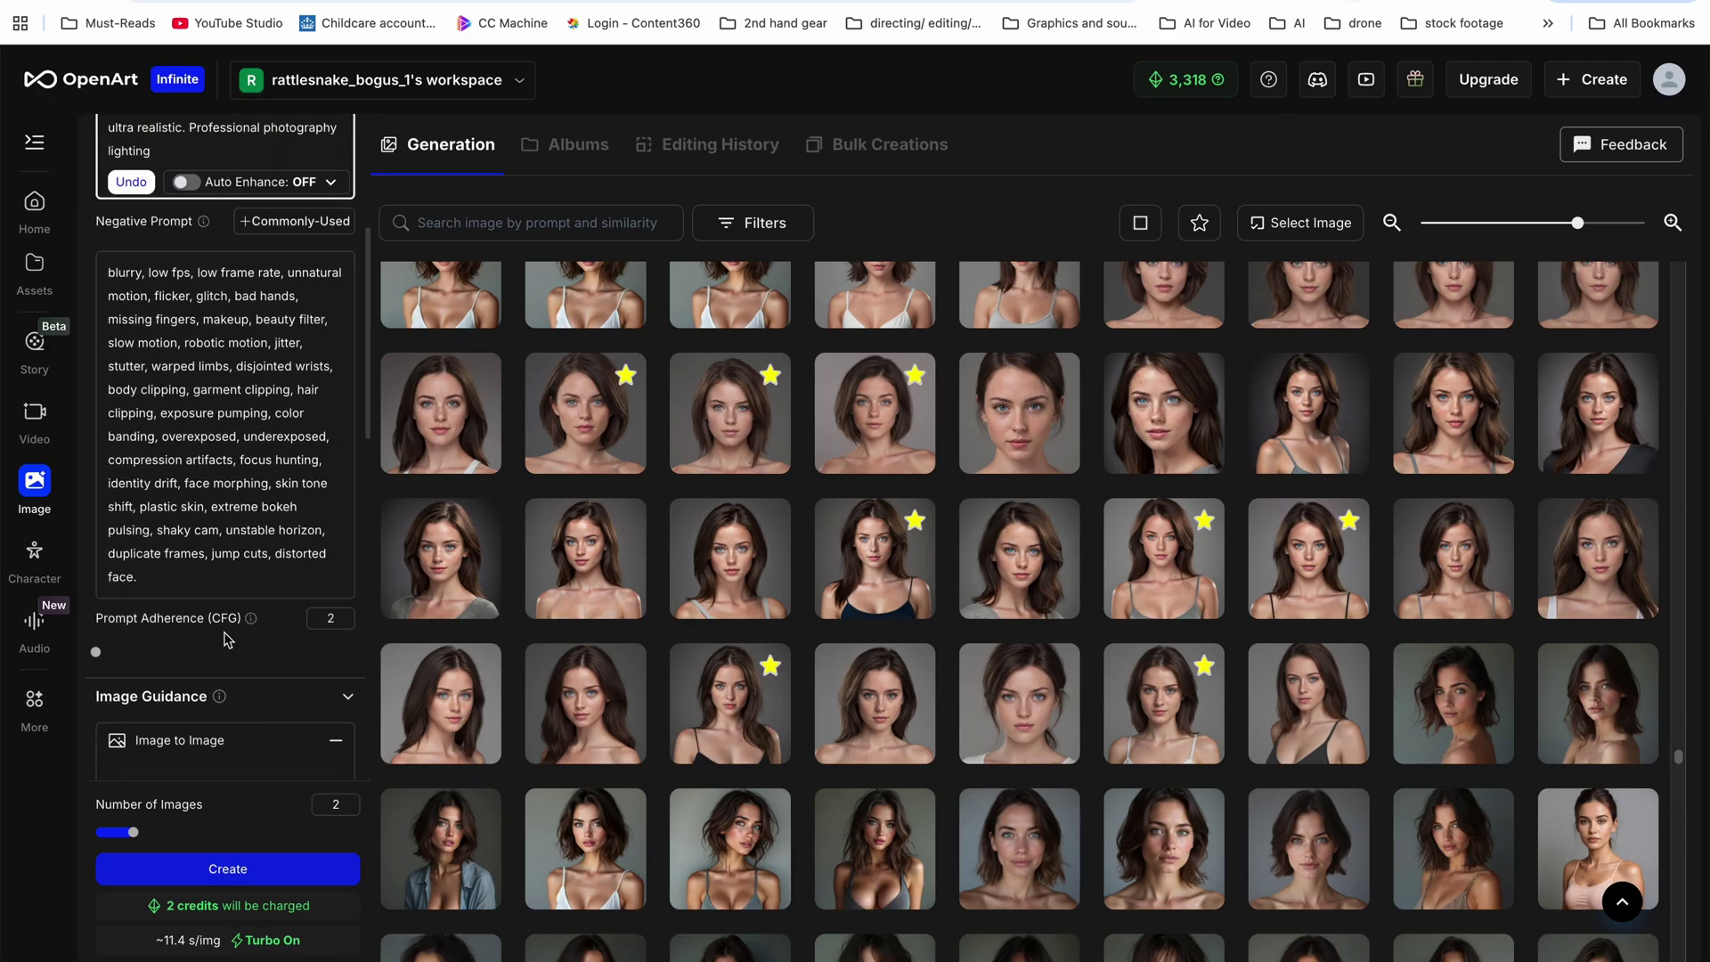
{"action": "scroll", "coordinate": [228, 637], "scroll_direction": "down", "scroll_amount": 2}
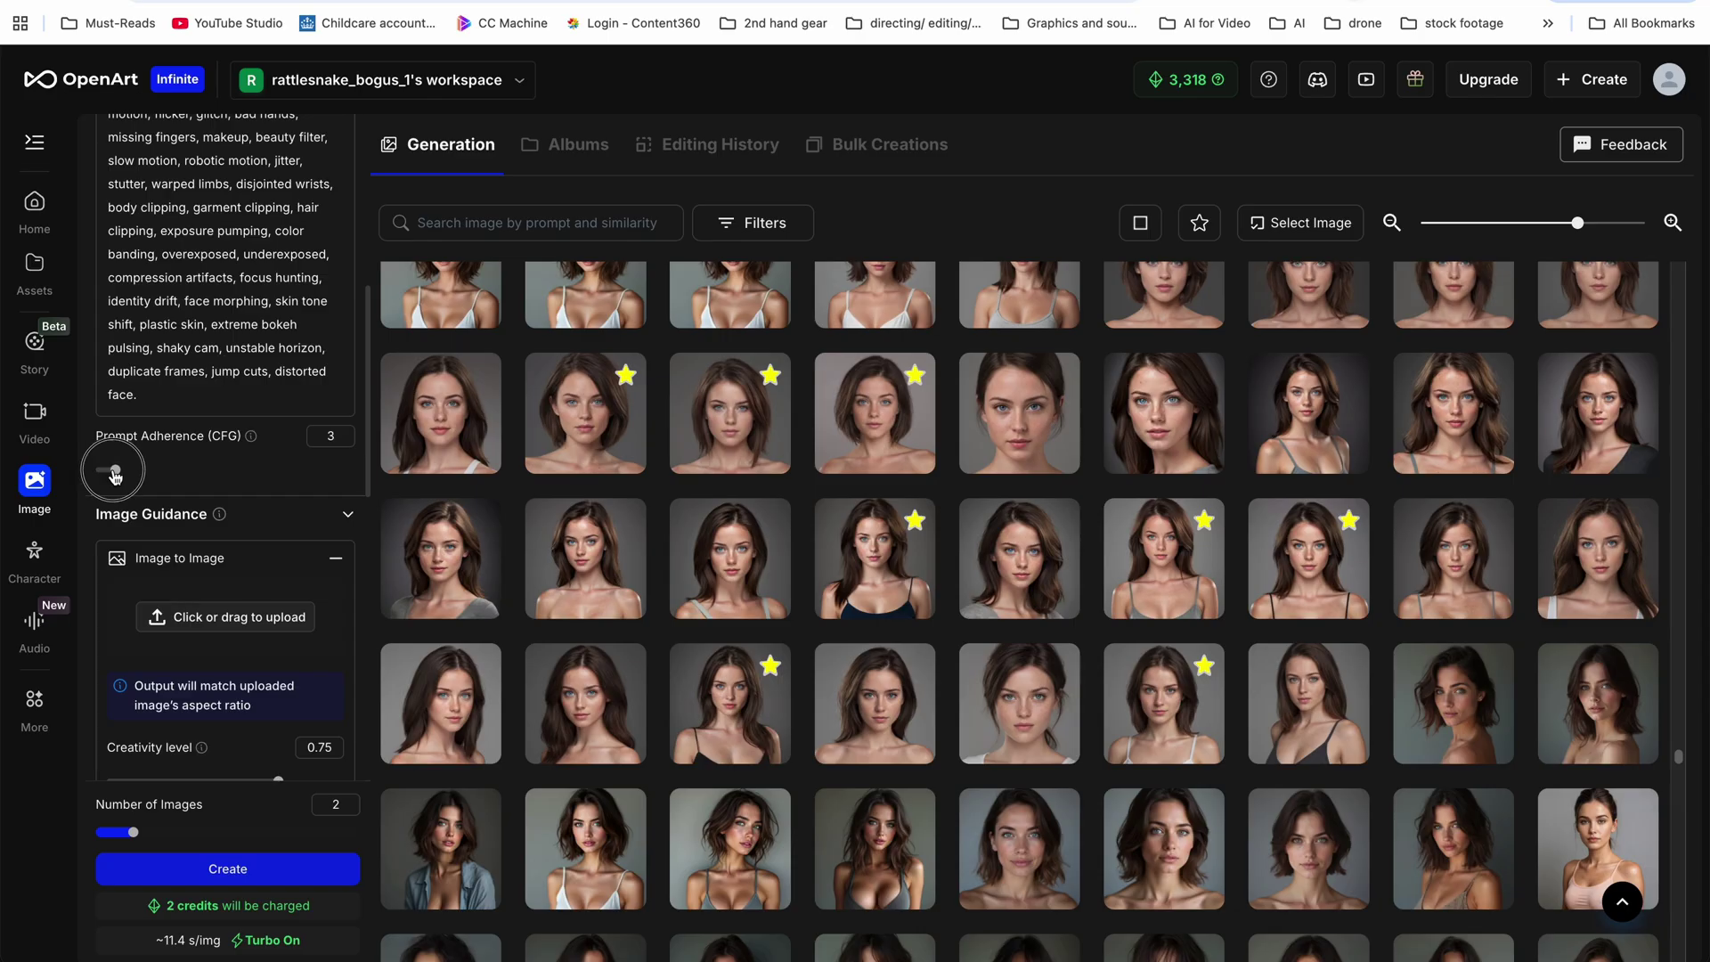
{"action": "scroll", "coordinate": [210, 478], "scroll_direction": "down", "scroll_amount": 3}
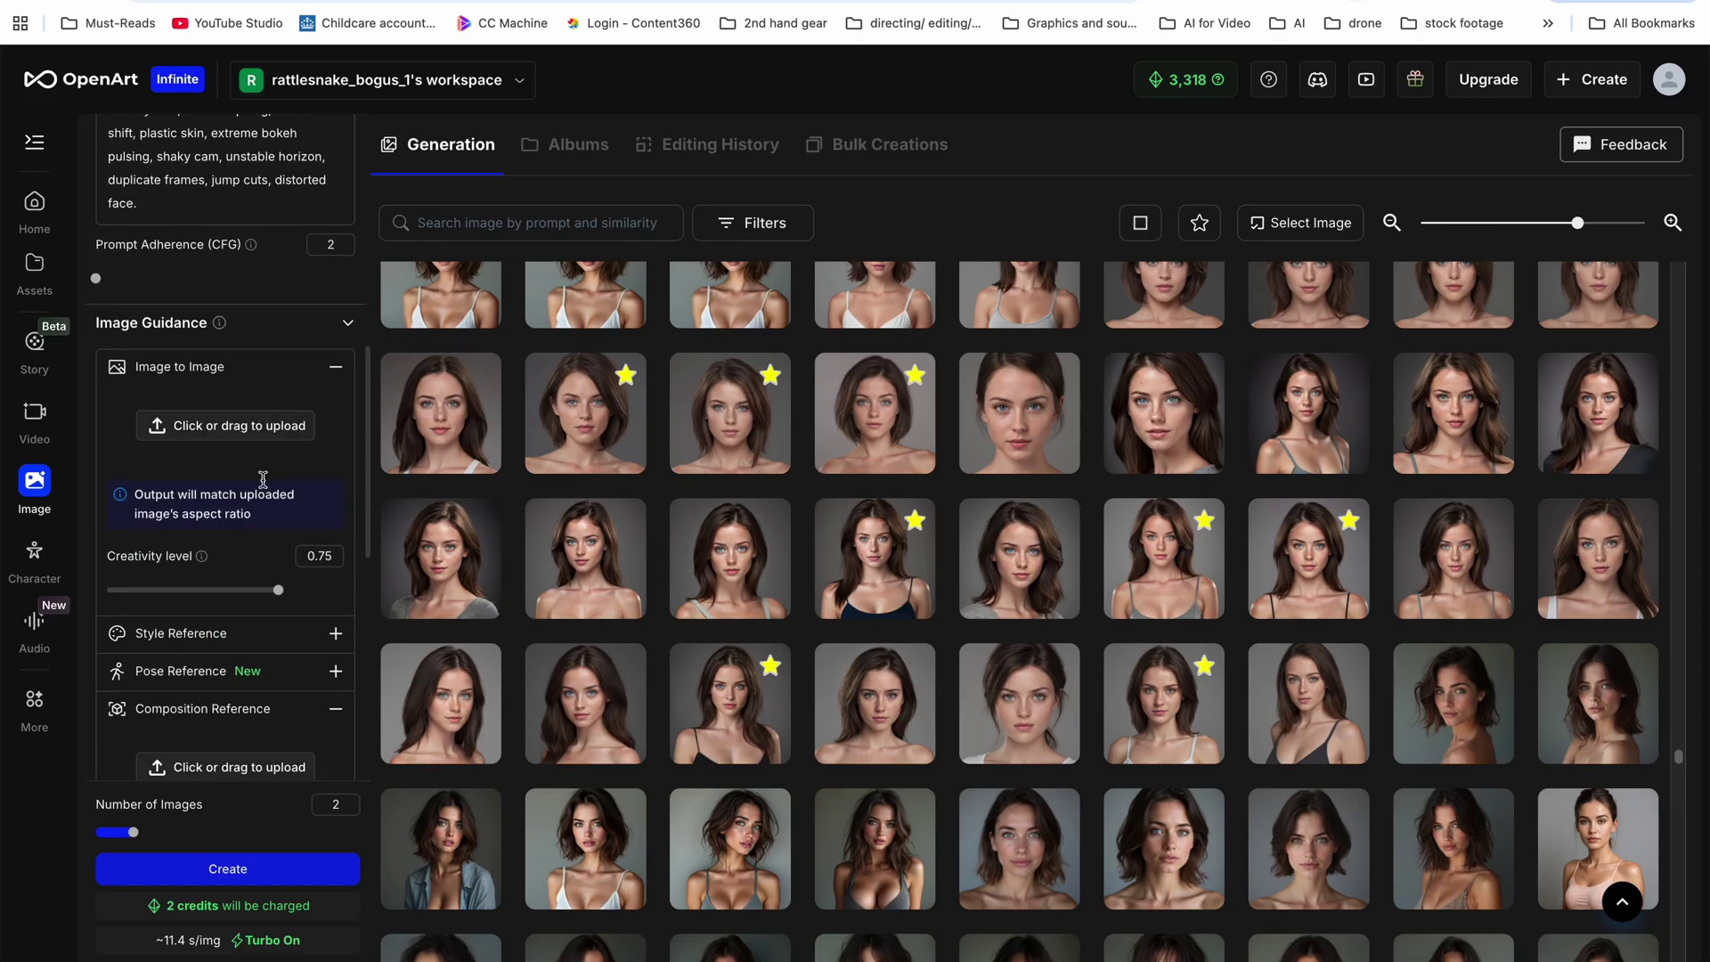
Collapse the Image to Image and Composition Reference options under Image Guidance
{"action": "left_click", "coordinate": [204, 317]}
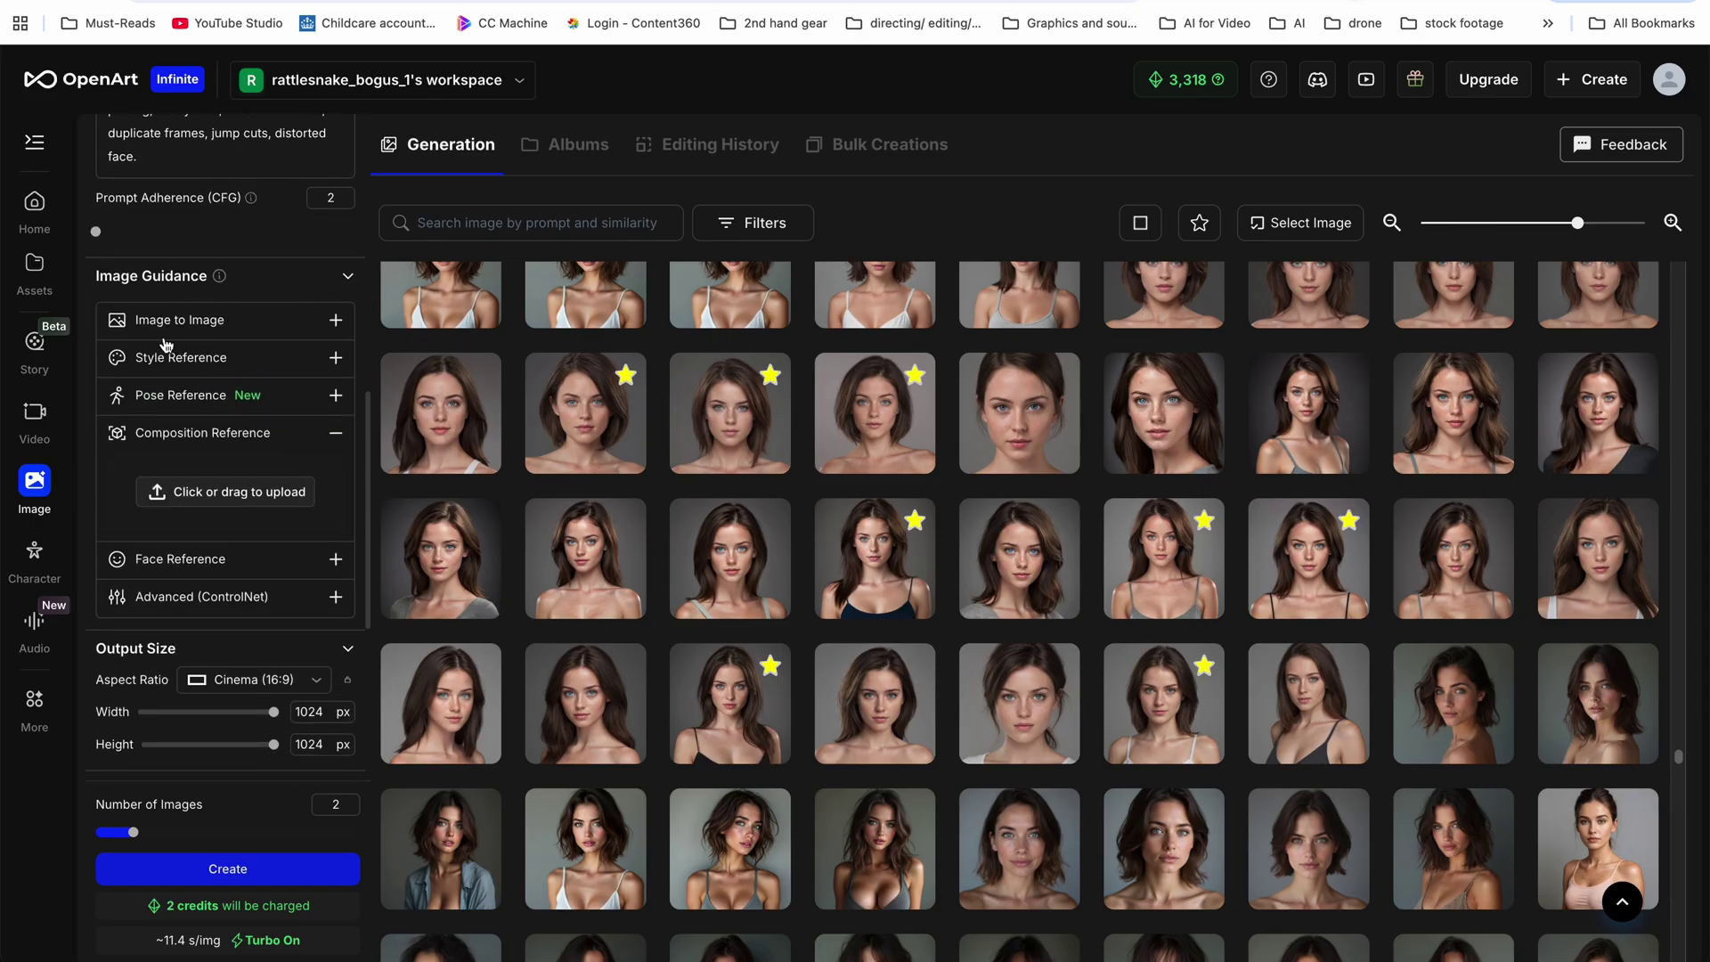
{"action": "left_click", "coordinate": [335, 432]}
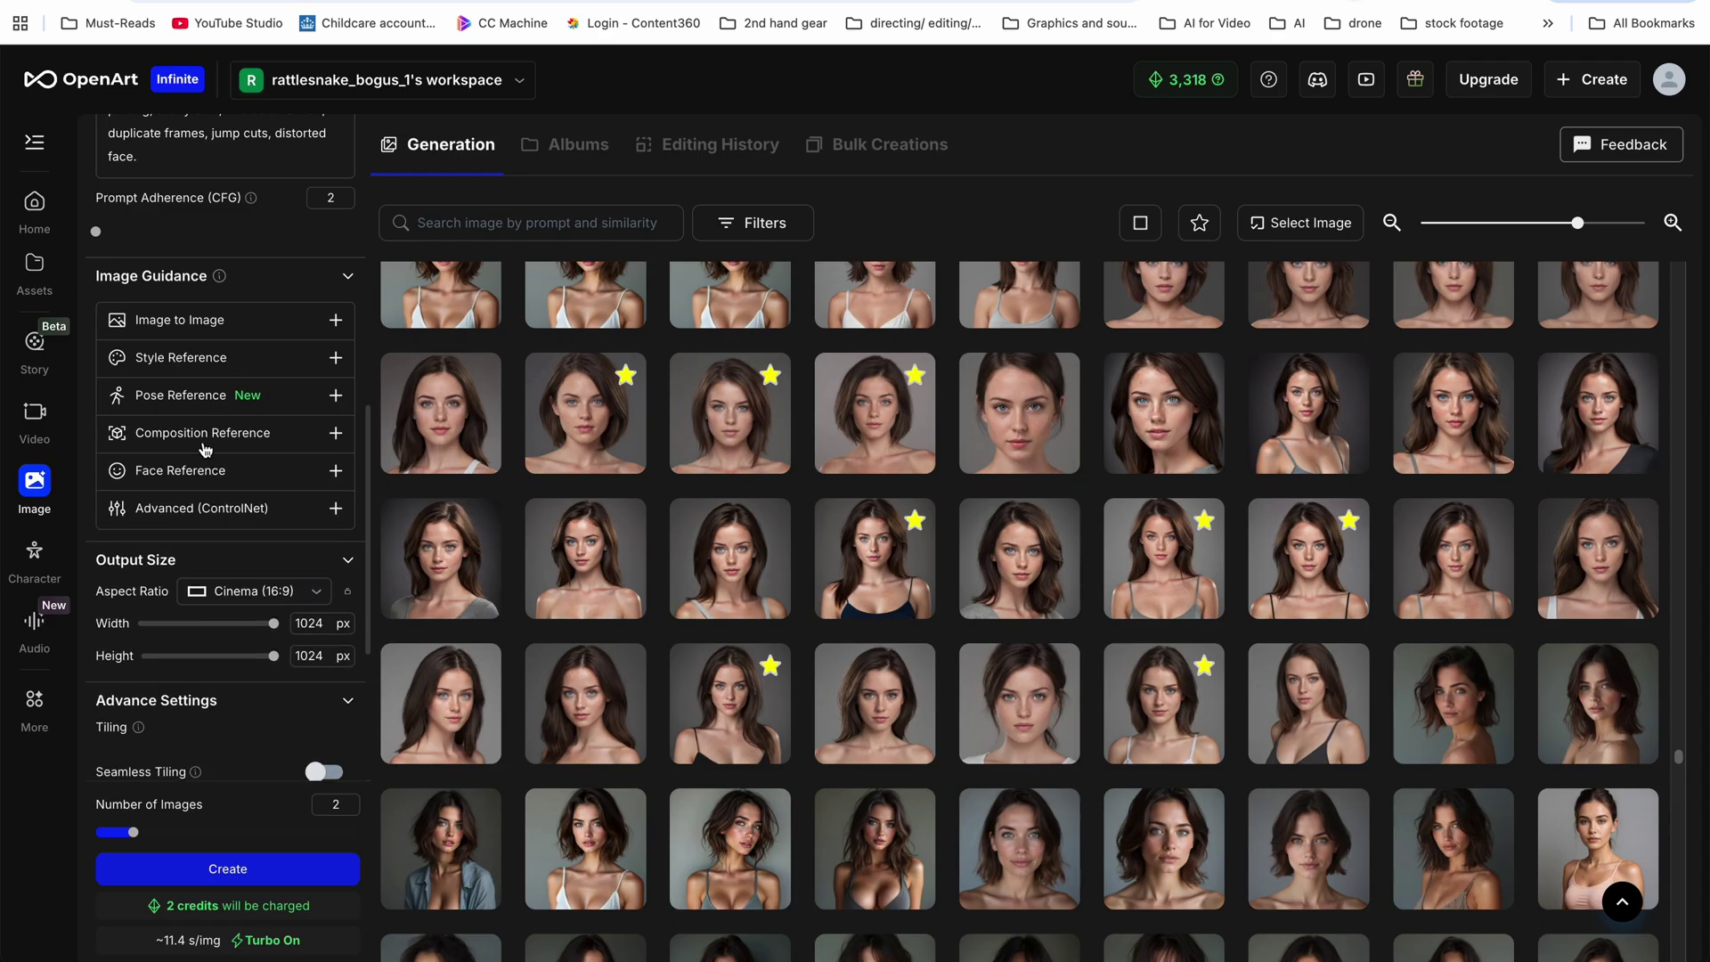
Set the output aspect ratio to Square (1:1) and the generation steps to 49
{"action": "scroll", "coordinate": [255, 446], "scroll_direction": "down", "scroll_amount": 2}
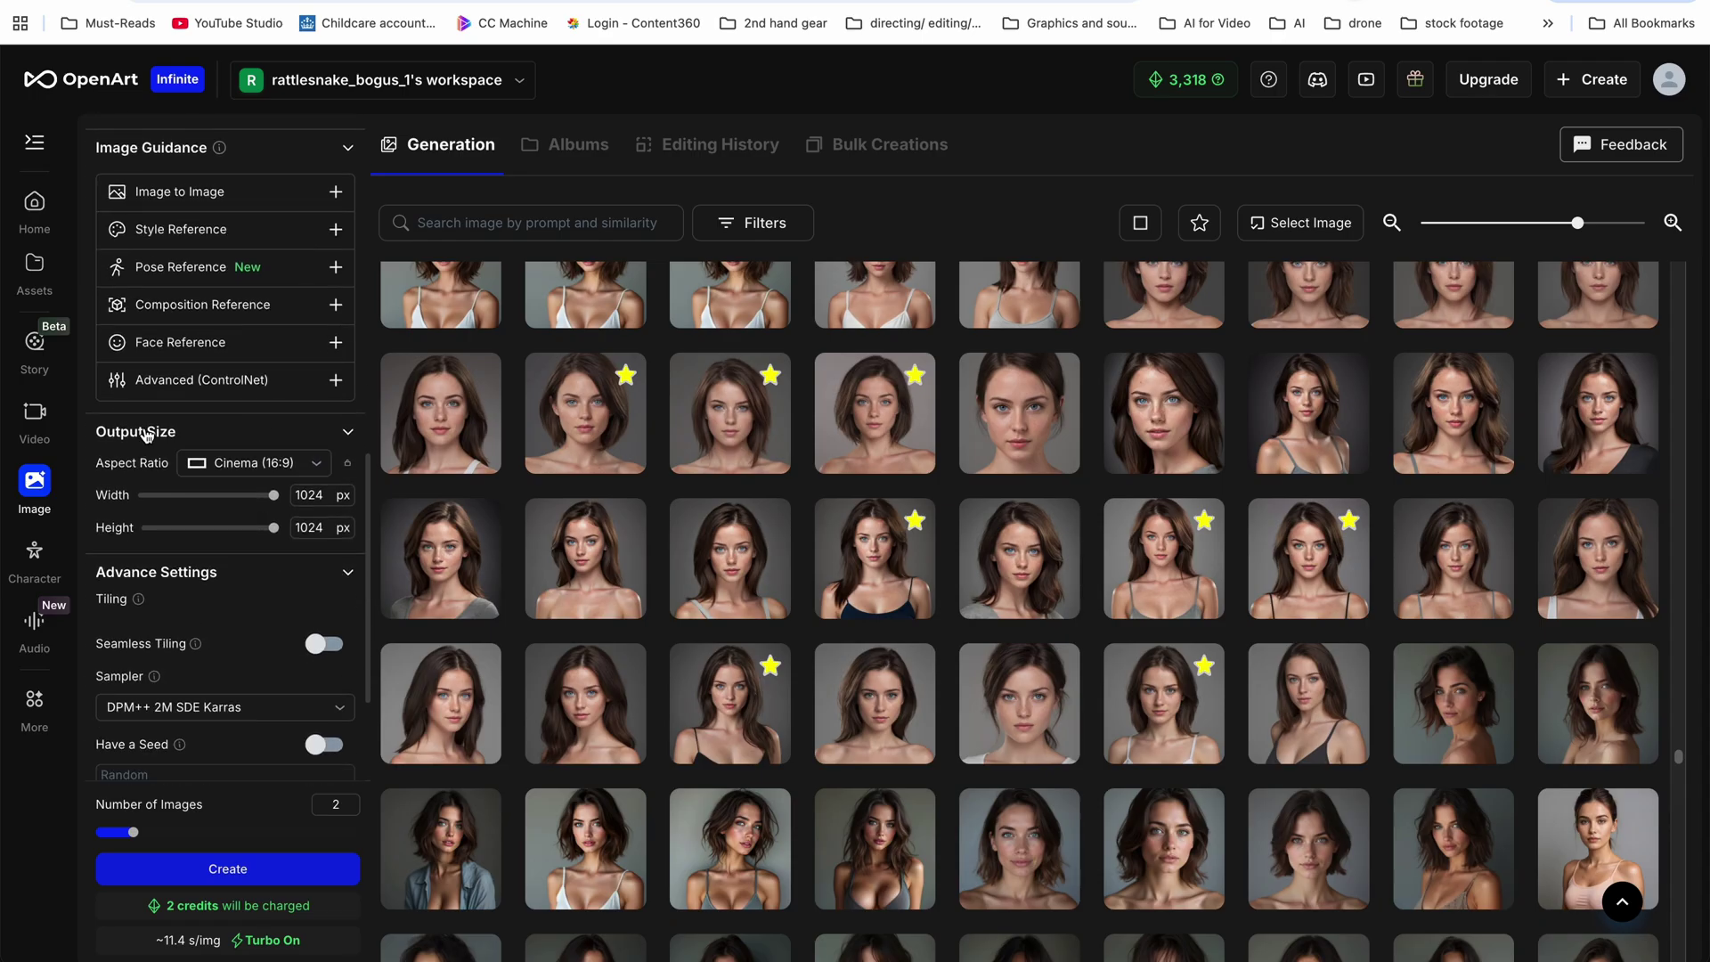
{"action": "left_click", "coordinate": [263, 467]}
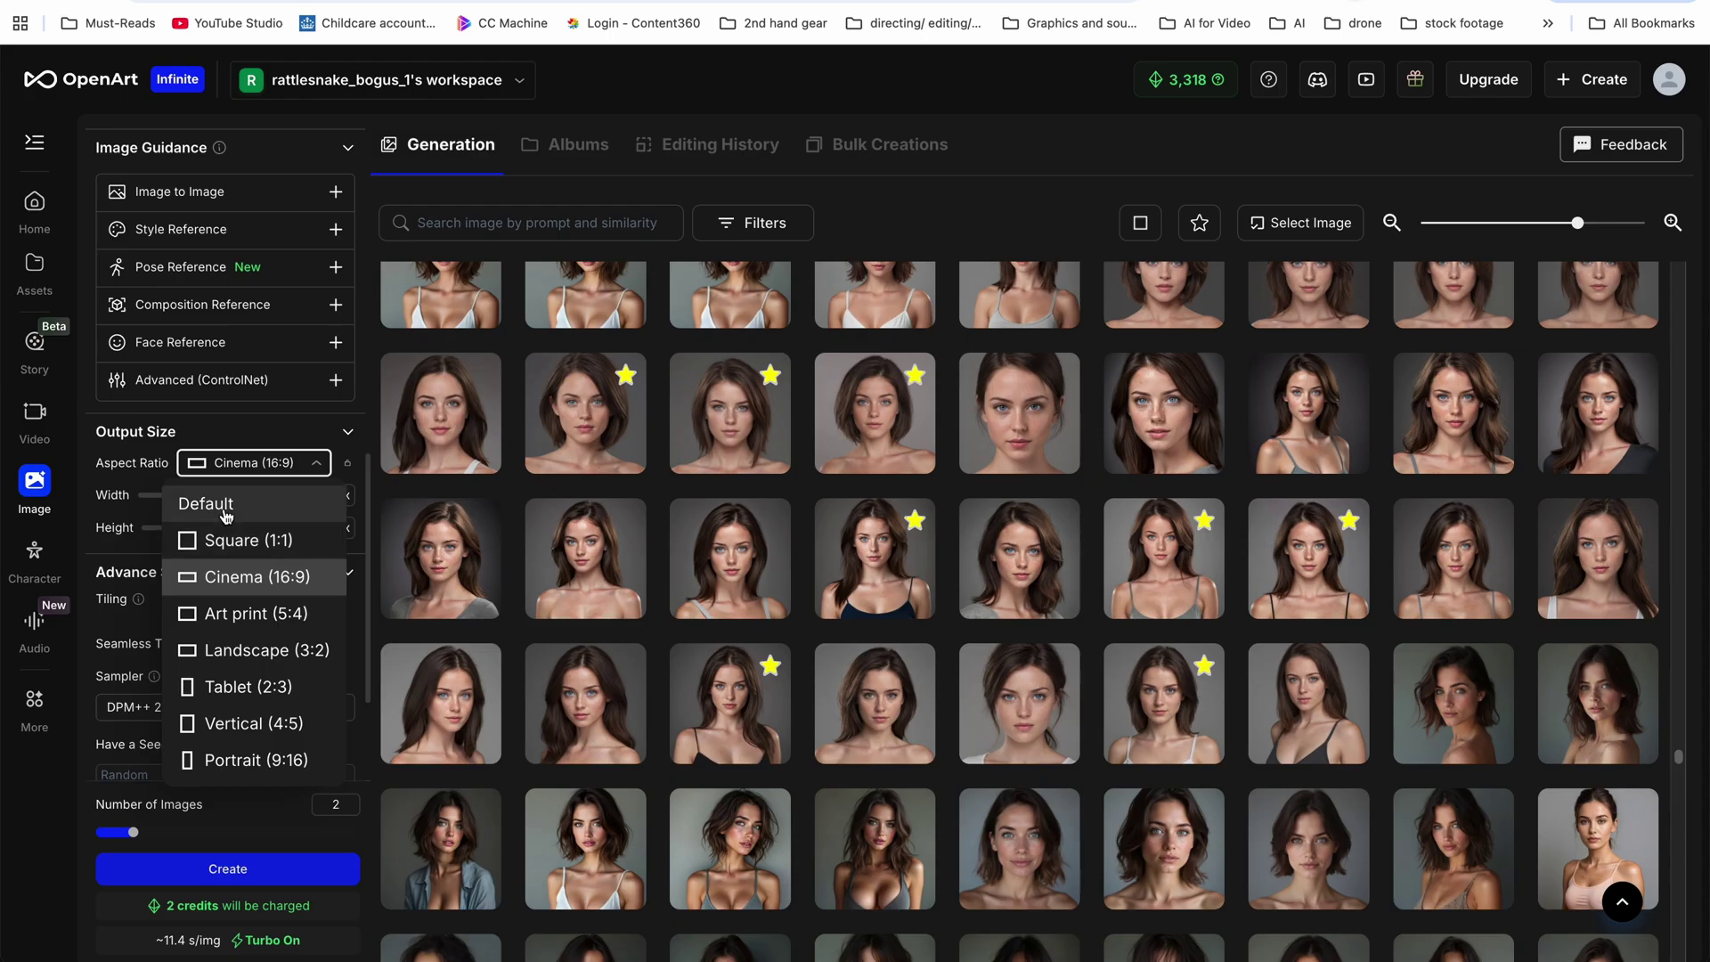
{"action": "left_click", "coordinate": [268, 540]}
{"action": "scroll", "coordinate": [238, 593], "scroll_direction": "down", "scroll_amount": 1}
{"action": "scroll", "coordinate": [238, 592], "scroll_direction": "down", "scroll_amount": 3}
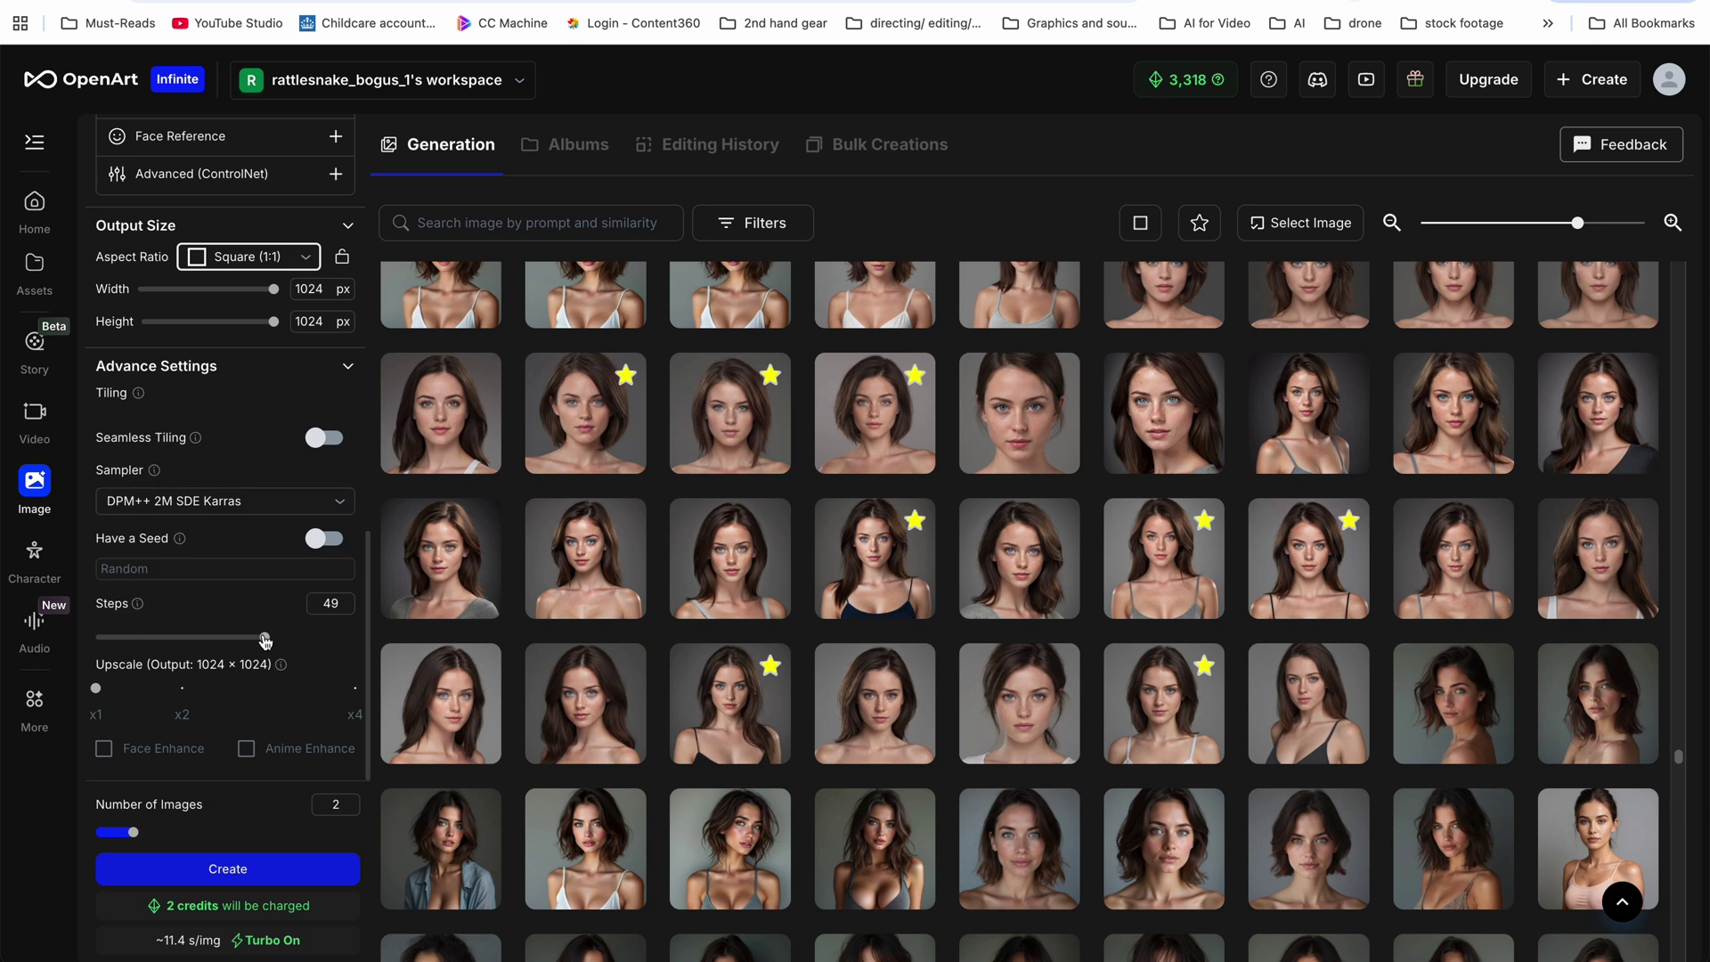
{"action": "mouse_move", "coordinate": [265, 638]}
{"action": "left_mouse_down"}
{"action": "mouse_move", "coordinate": [175, 643]}
{"action": "mouse_move", "coordinate": [268, 646]}
{"action": "left_mouse_up"}
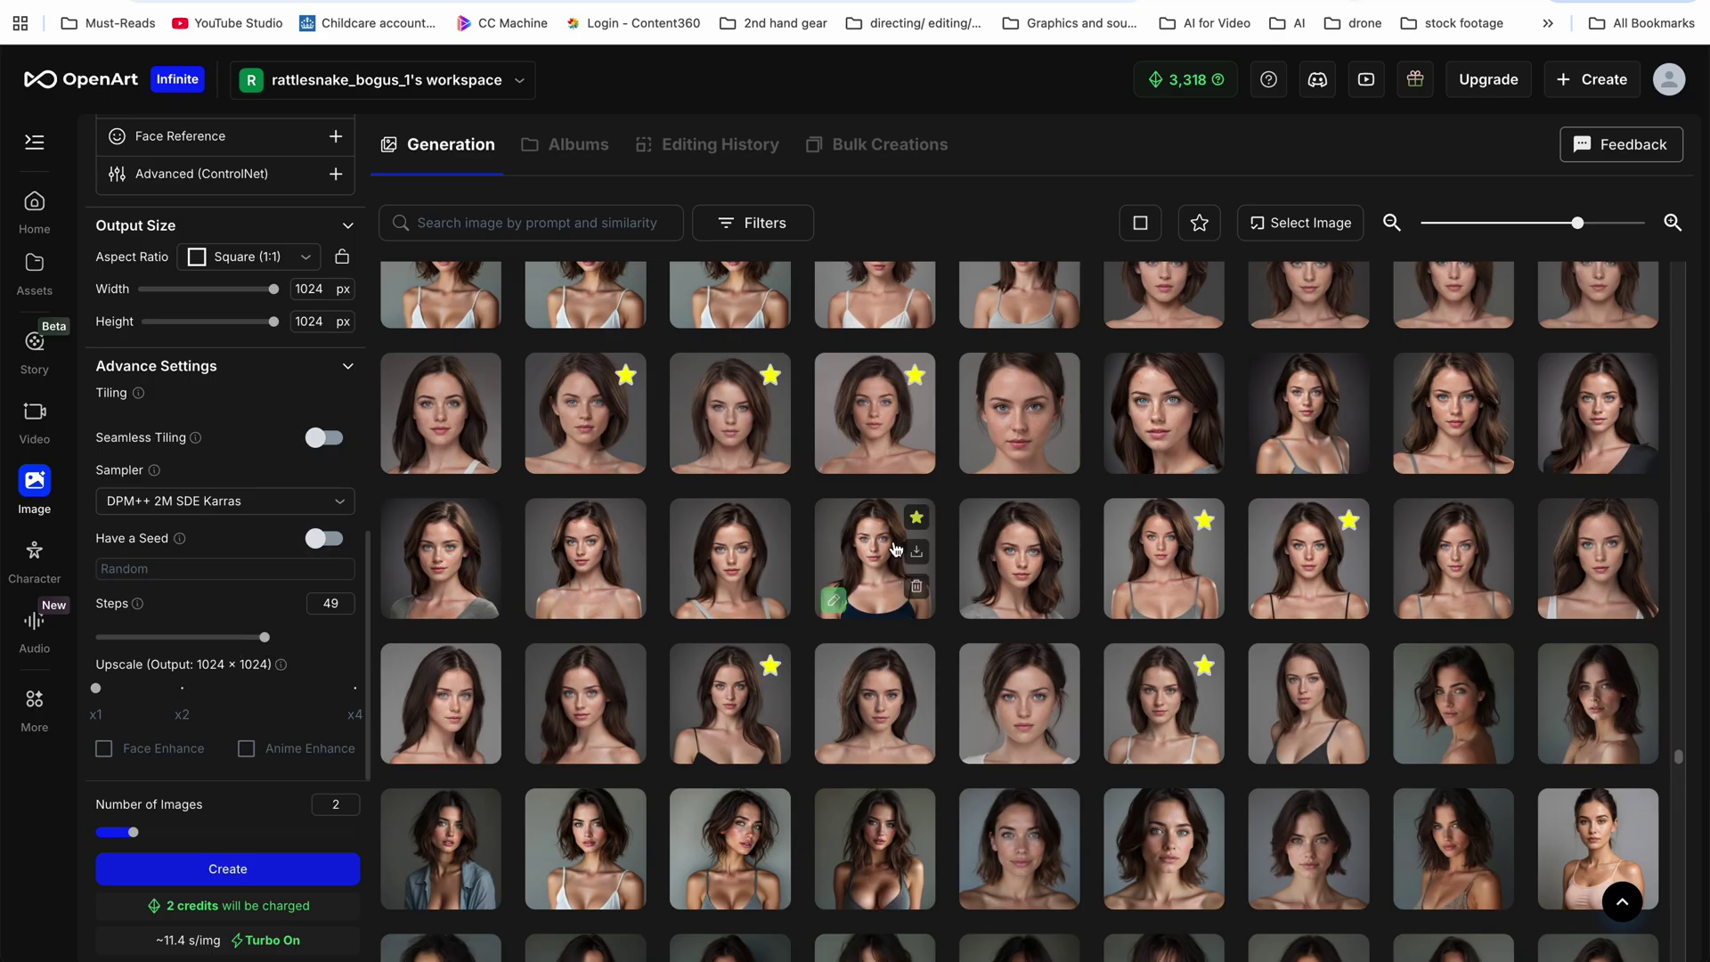
Open an existing Juggernaut XL portrait and show all its generation details, checking the scale value
{"action": "scroll", "coordinate": [908, 552], "scroll_direction": "up", "scroll_amount": 1}
{"action": "left_click", "coordinate": [870, 778]}
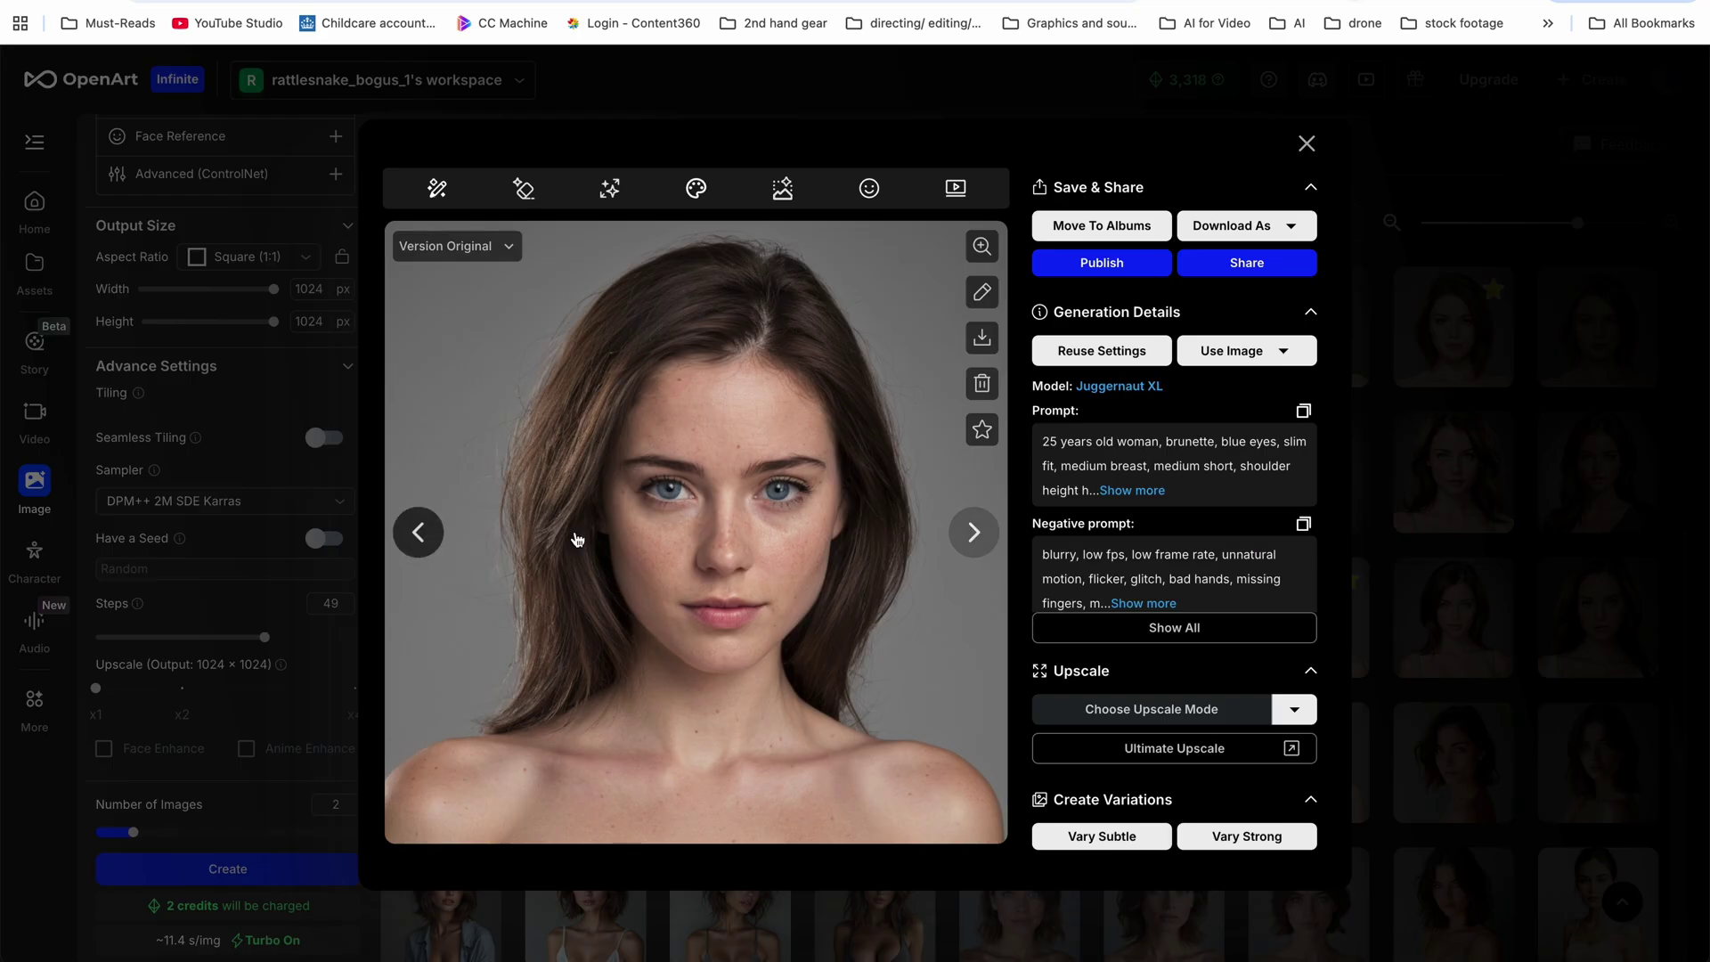
{"action": "left_click", "coordinate": [1168, 634]}
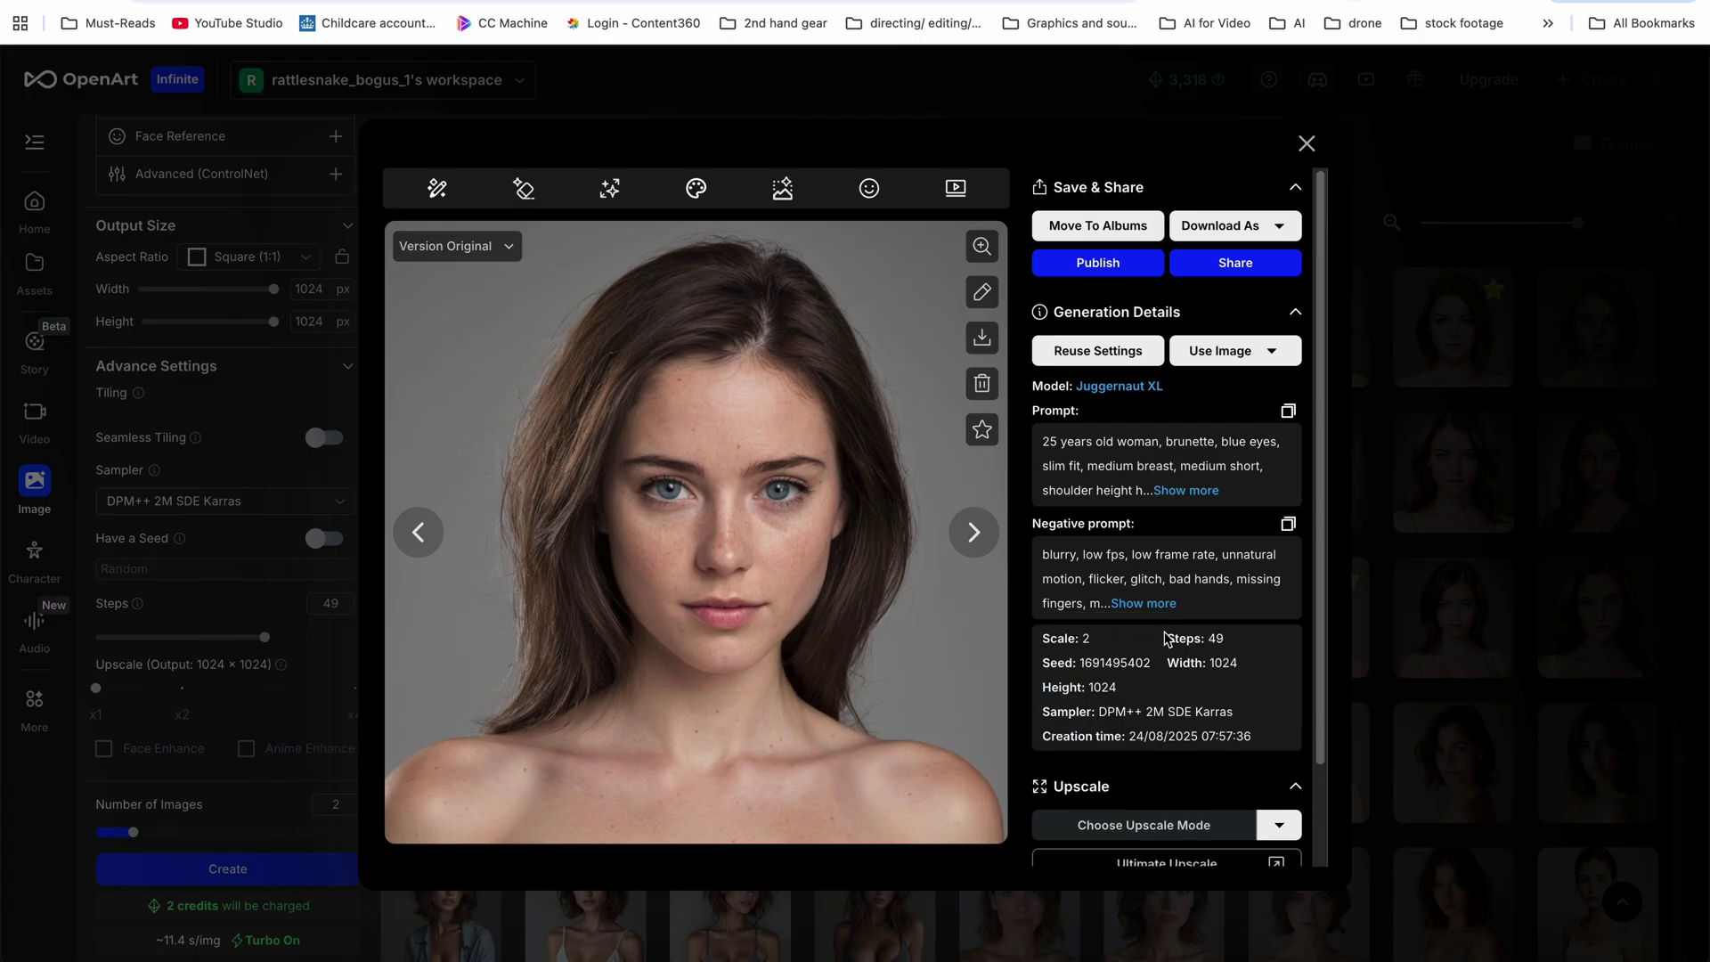
{"action": "double_click", "coordinate": [1086, 638]}
Go to the next portrait, enlarge it to full size and view the following ones
{"action": "left_click", "coordinate": [974, 533]}
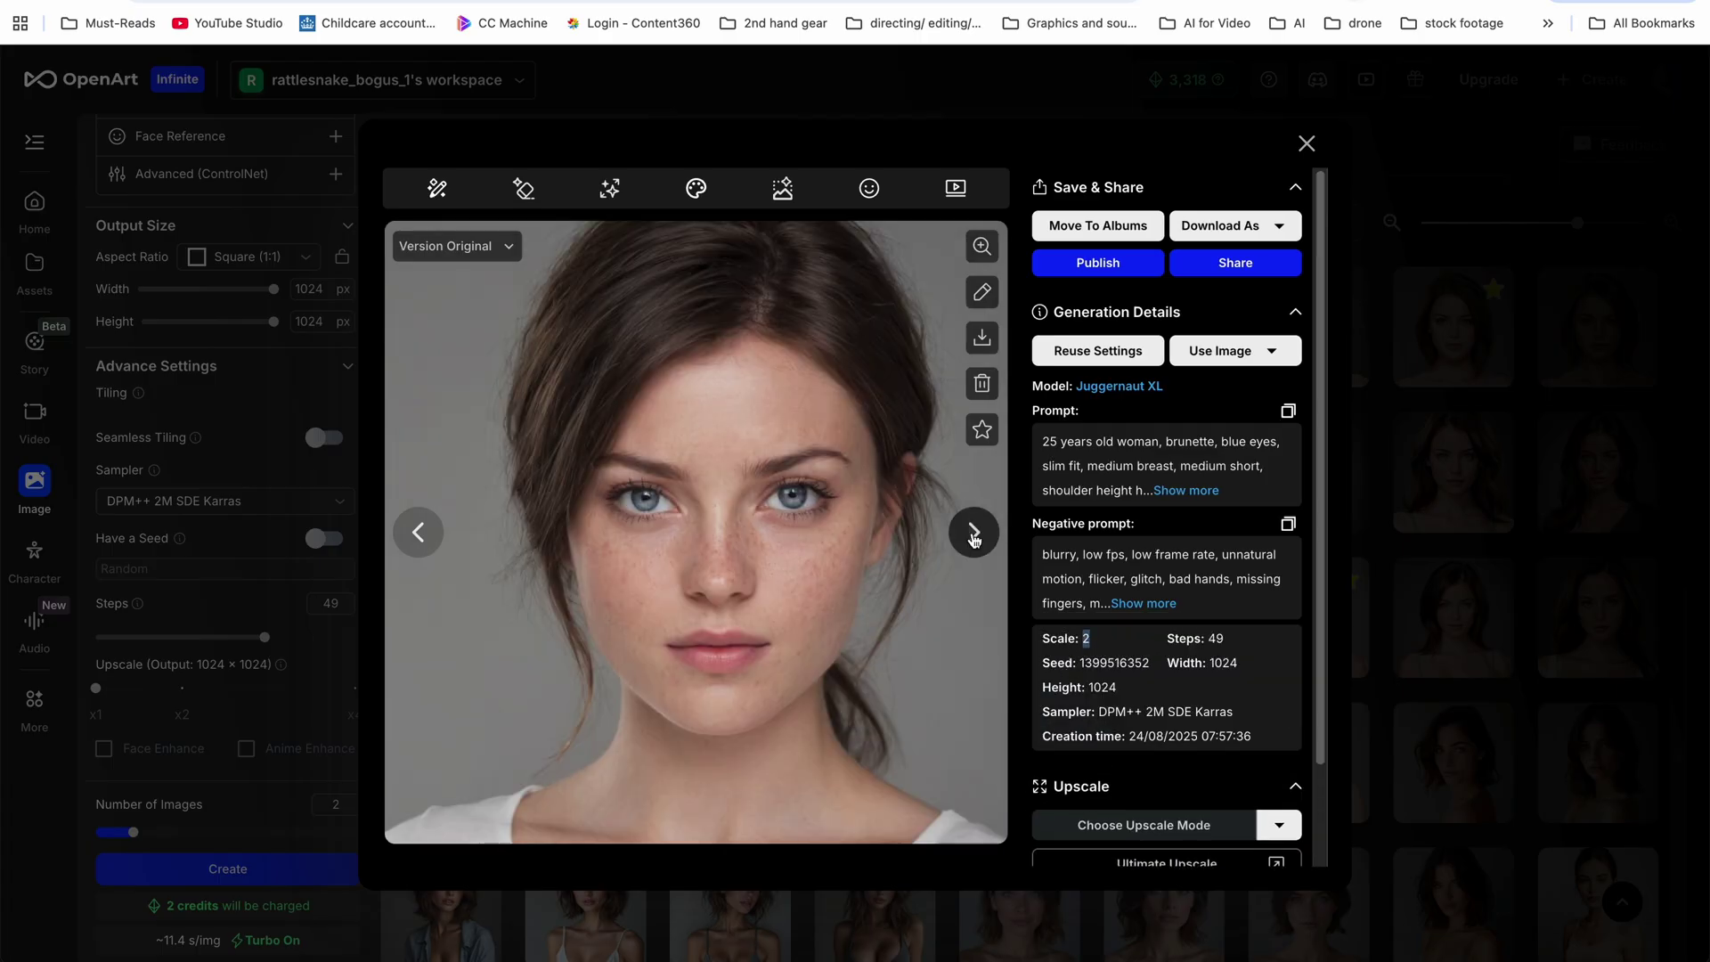
{"action": "left_click", "coordinate": [982, 245]}
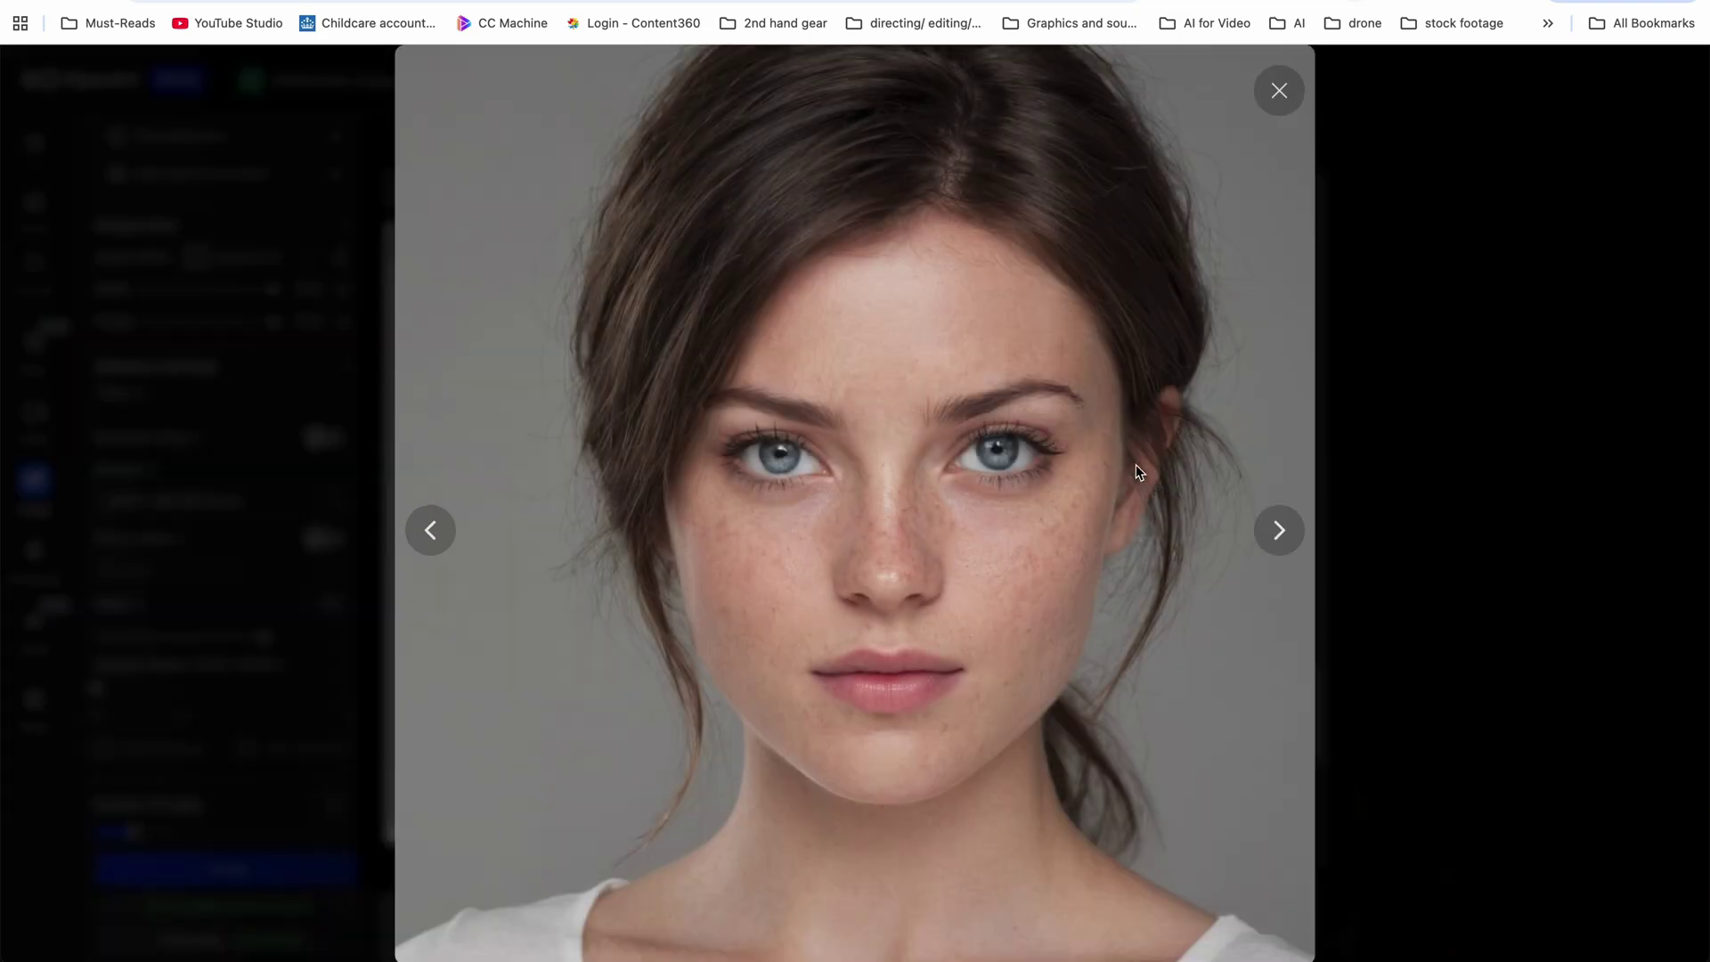
{"action": "key", "text": "Right"}
{"action": "key", "text": "Right"}
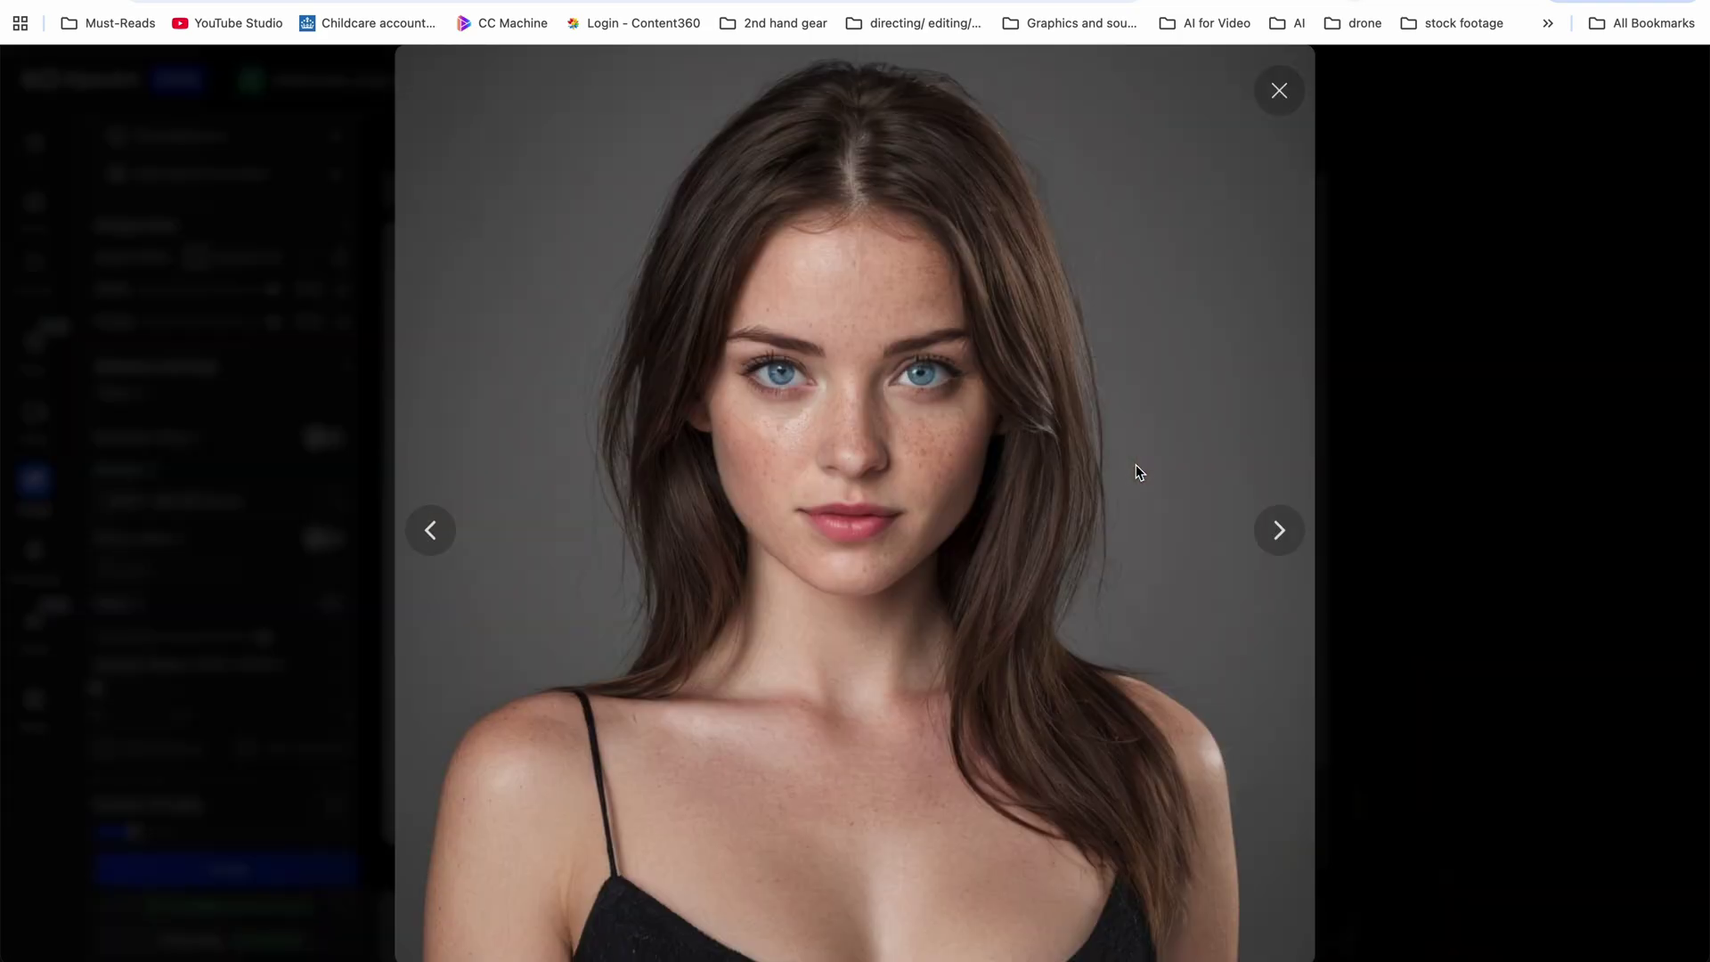
Flip through the following enlarged portraits to compare facial consistency and return to the generation details
{"action": "key", "text": "Right"}
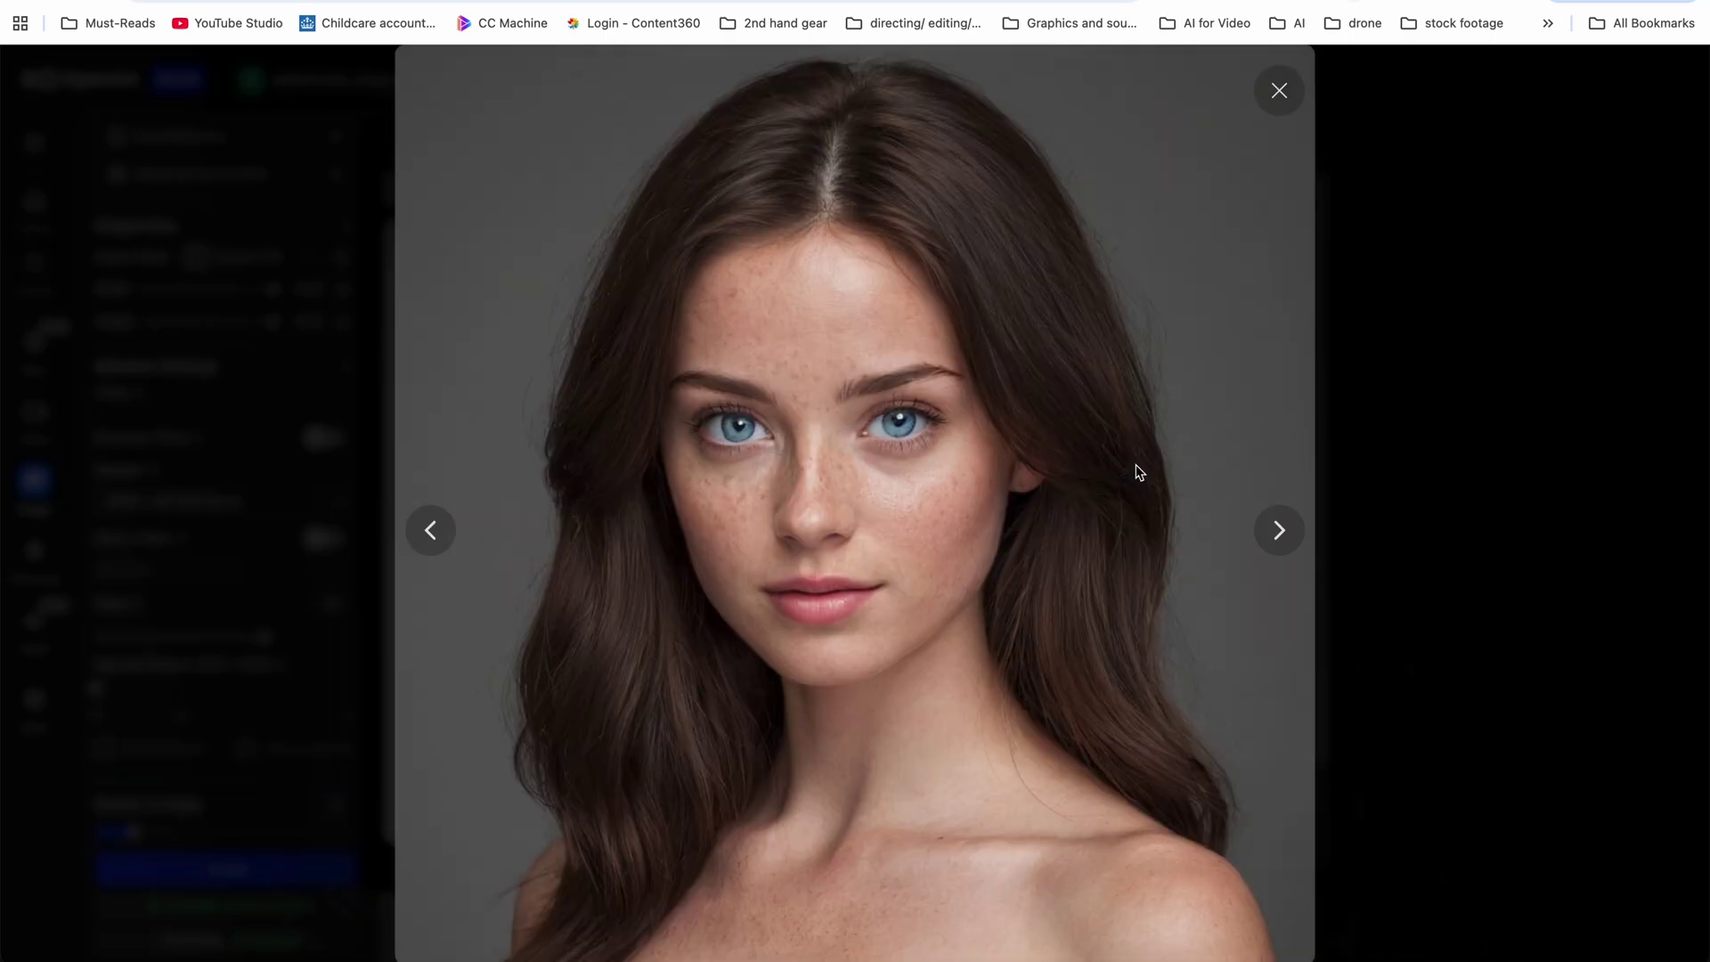
{"action": "key", "text": "Right"}
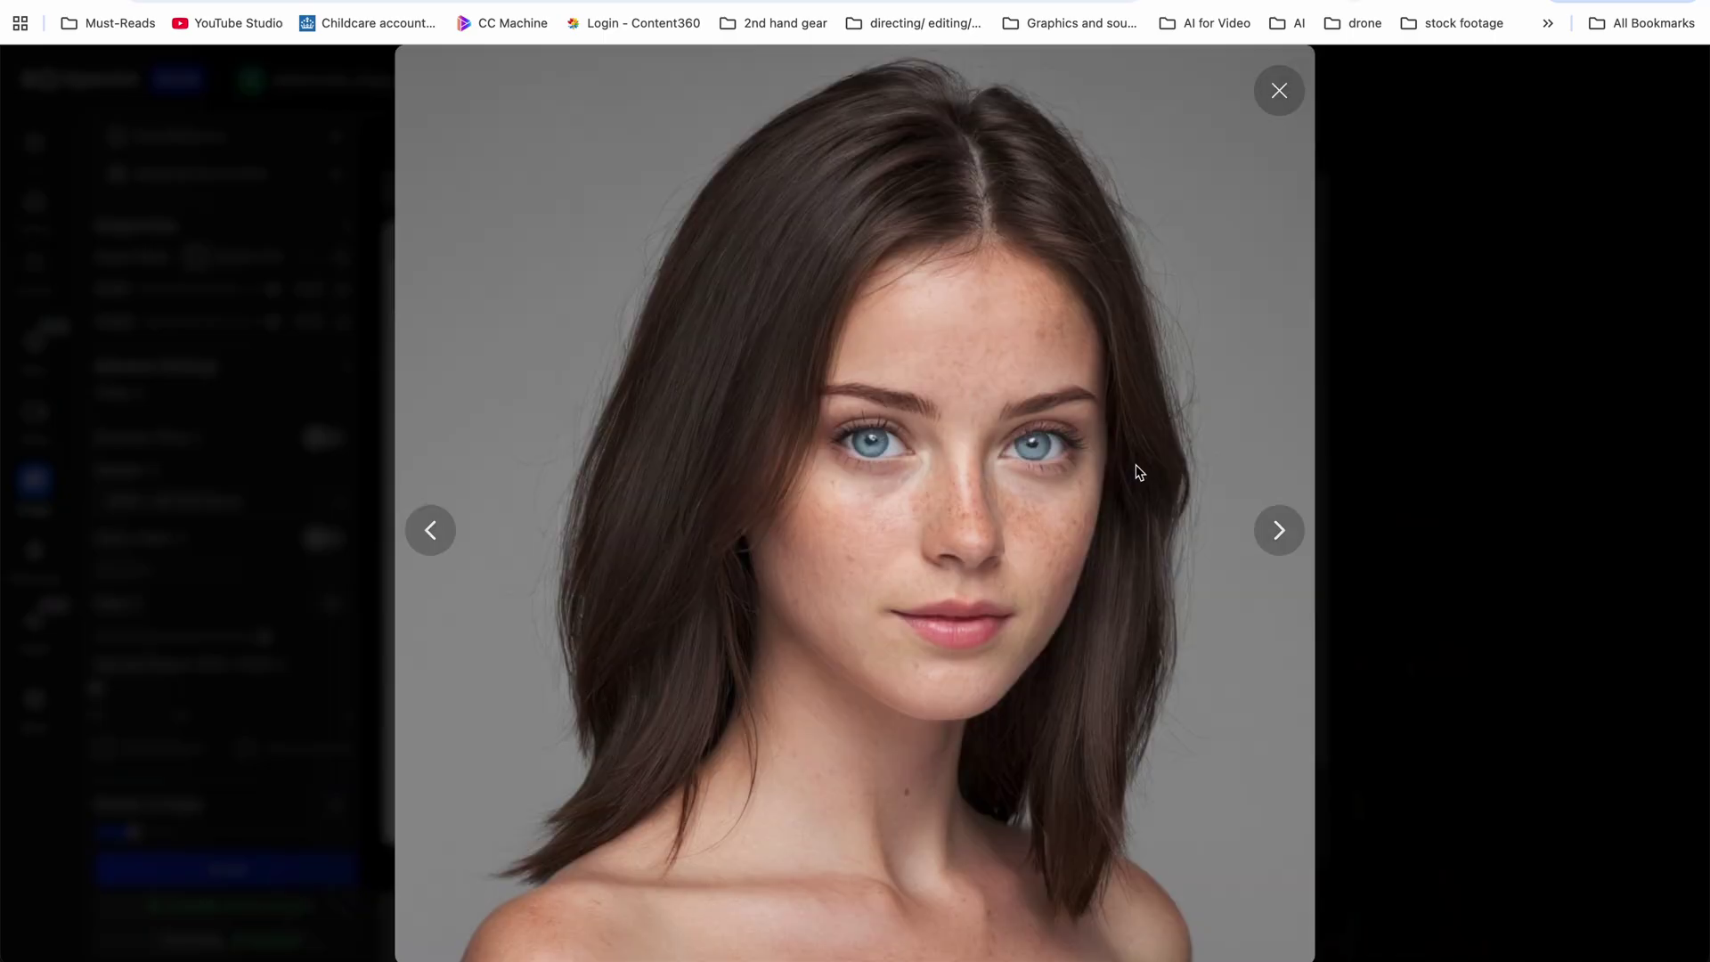
{"action": "key", "text": "Right"}
{"action": "key", "text": "Right"}
{"action": "key", "text": "Right"}
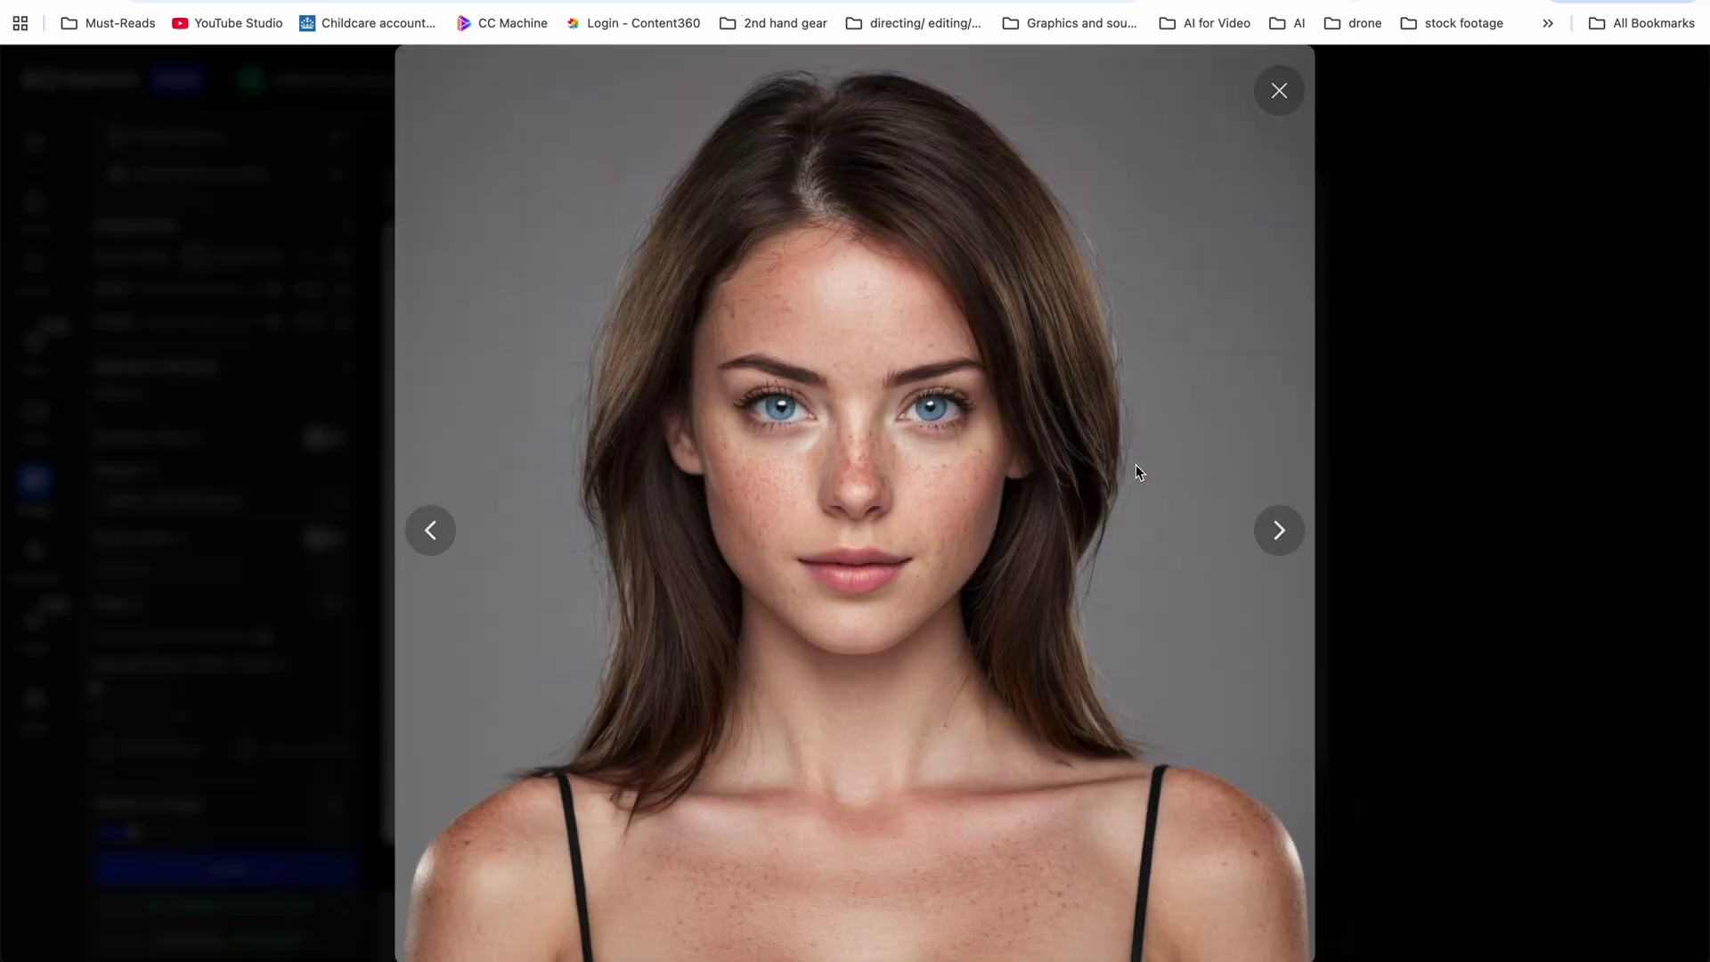
{"action": "key", "text": "Right"}
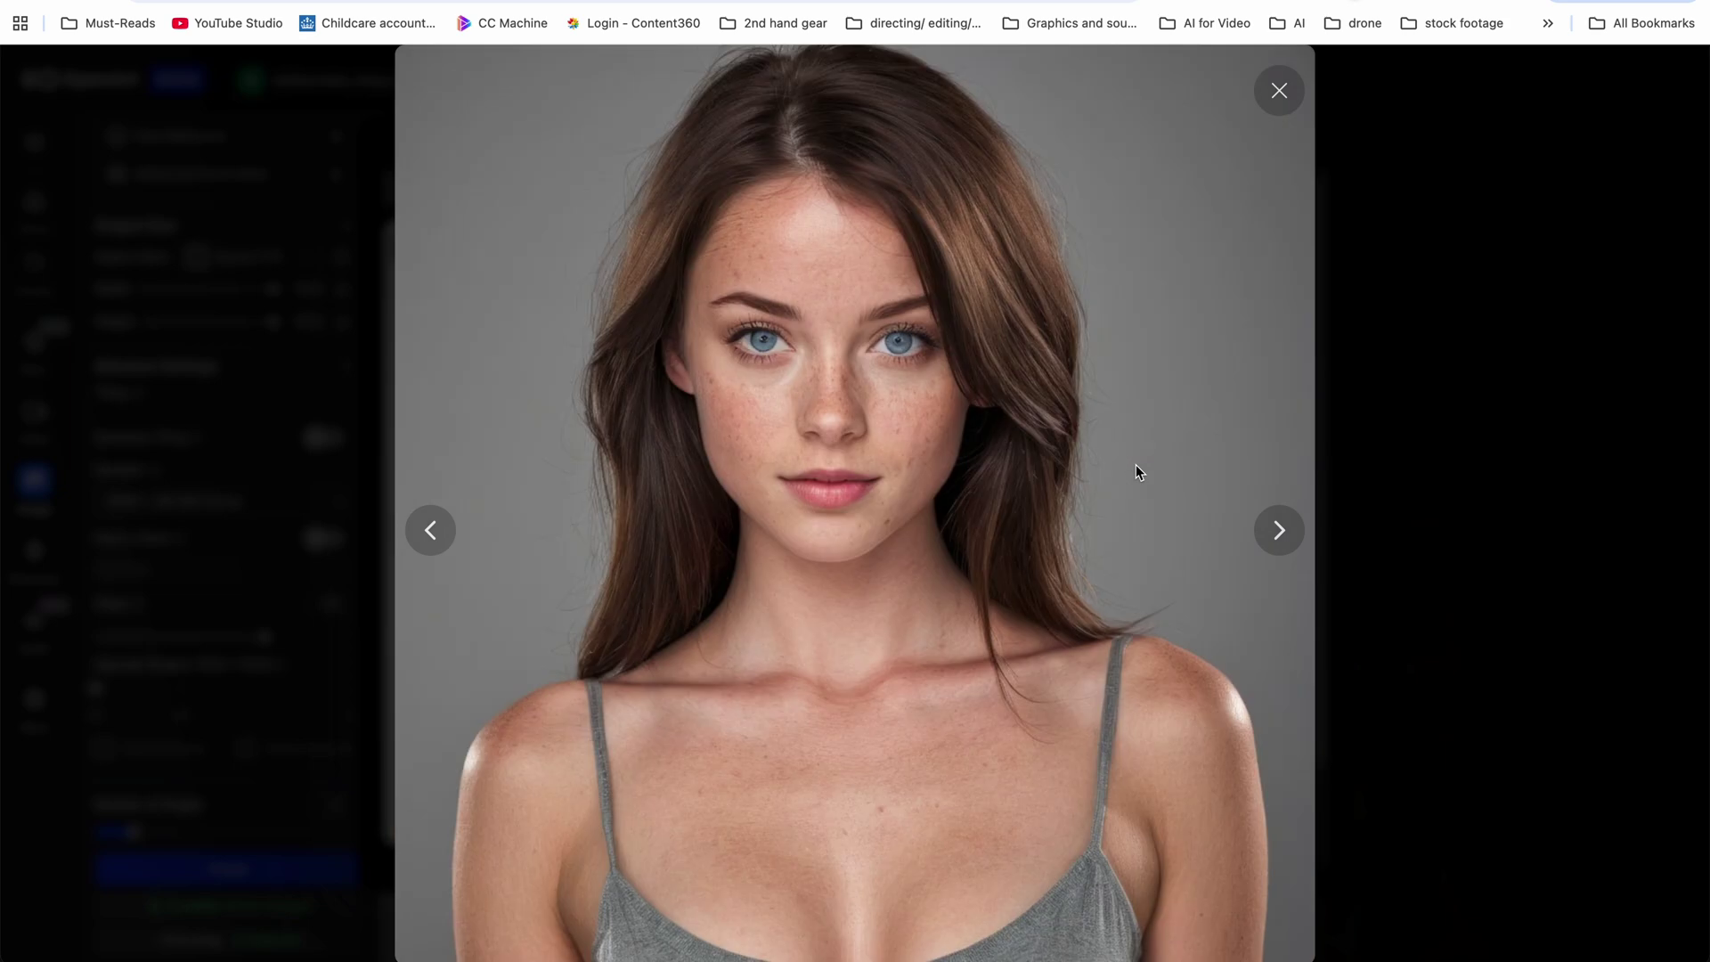
{"action": "left_click", "coordinate": [1382, 435]}
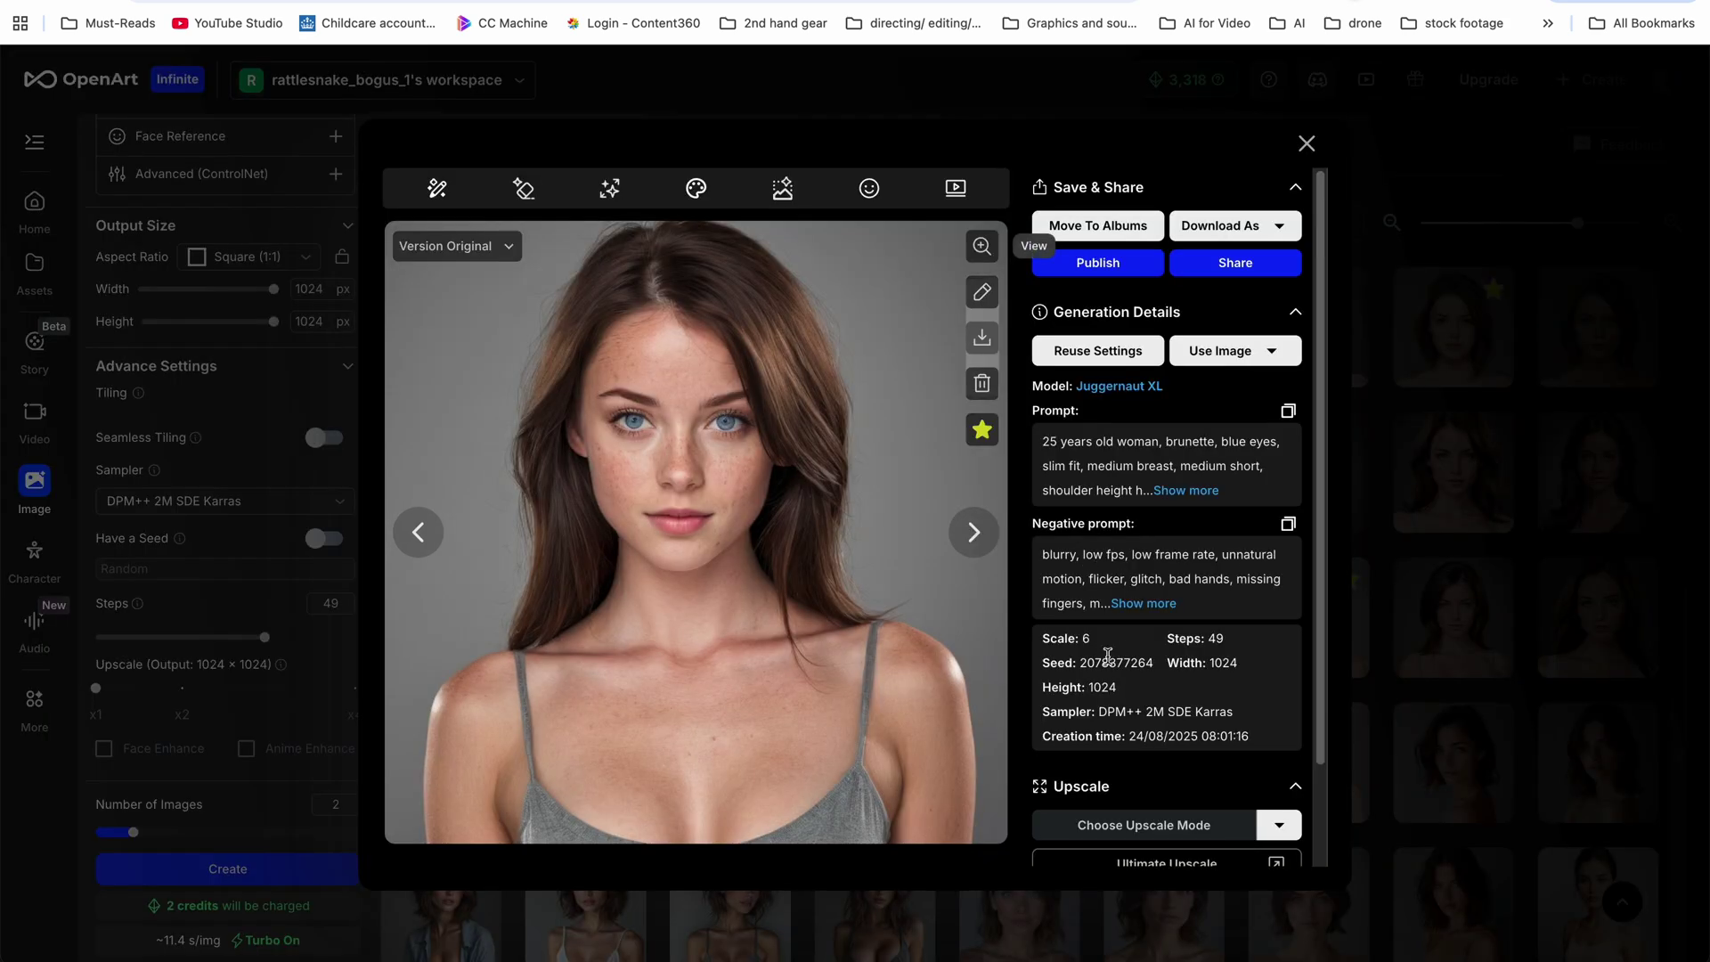
Enlarge the starred portrait in the grey top again, compare it with the neighbouring portraits, and return to the details view
{"action": "left_click", "coordinate": [982, 246]}
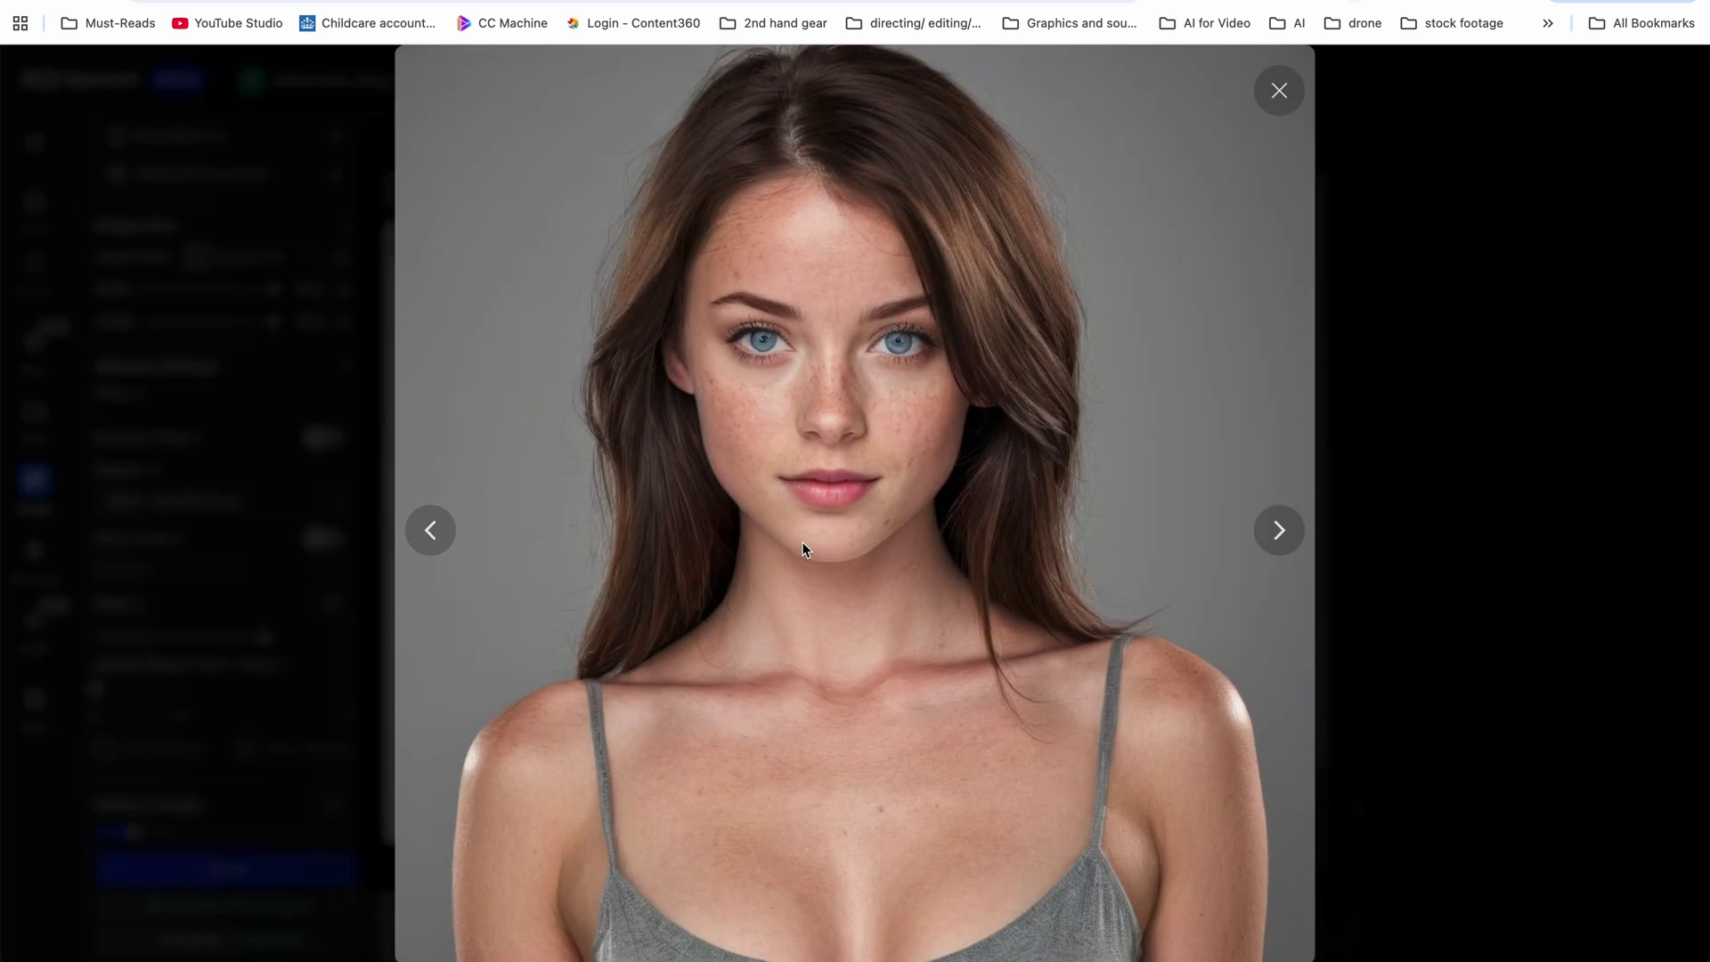
{"action": "key", "text": "Right"}
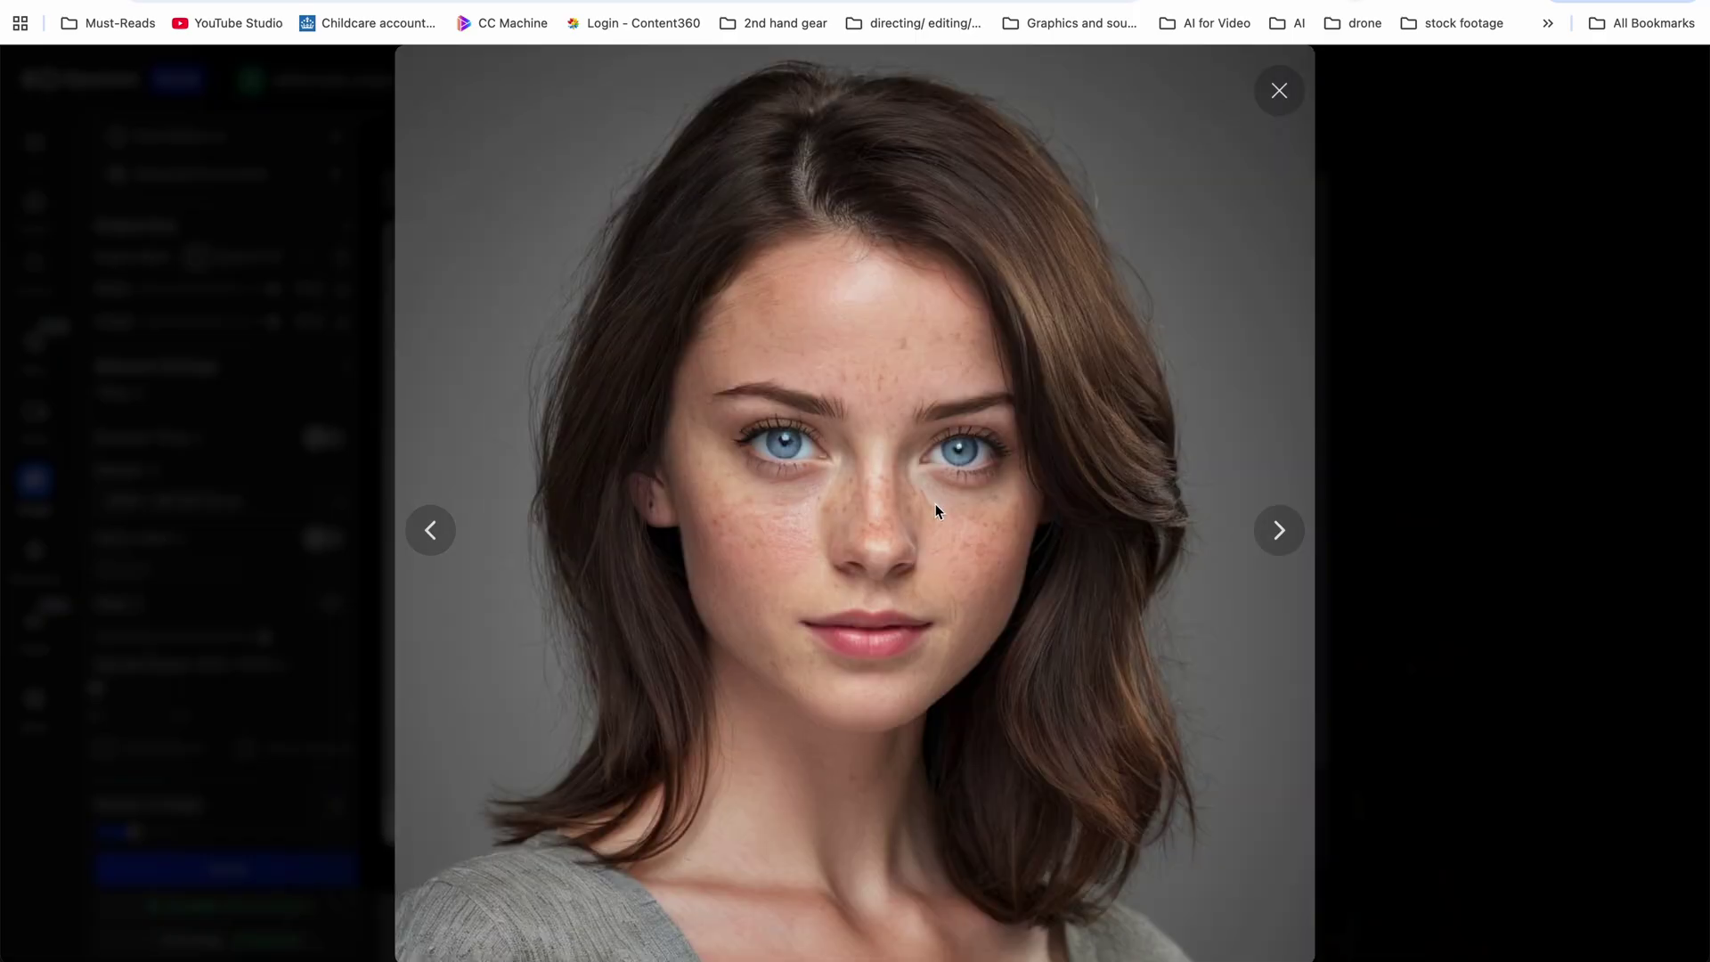
{"action": "key", "text": "Right"}
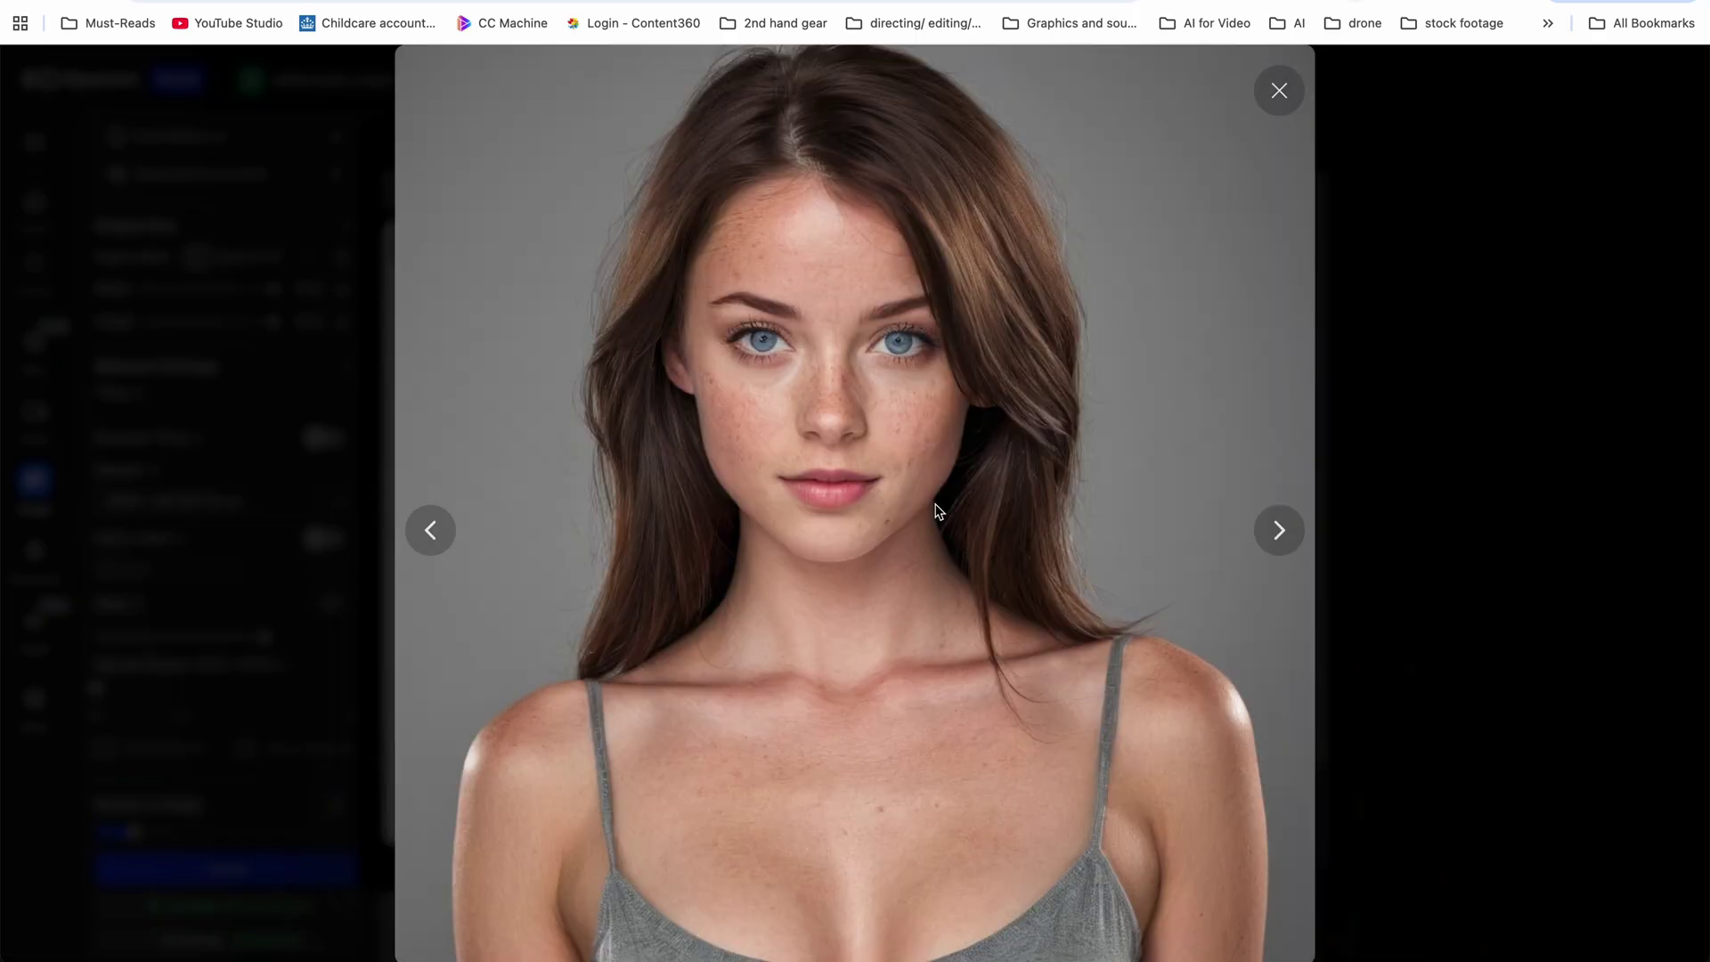
{"action": "key", "text": "Right"}
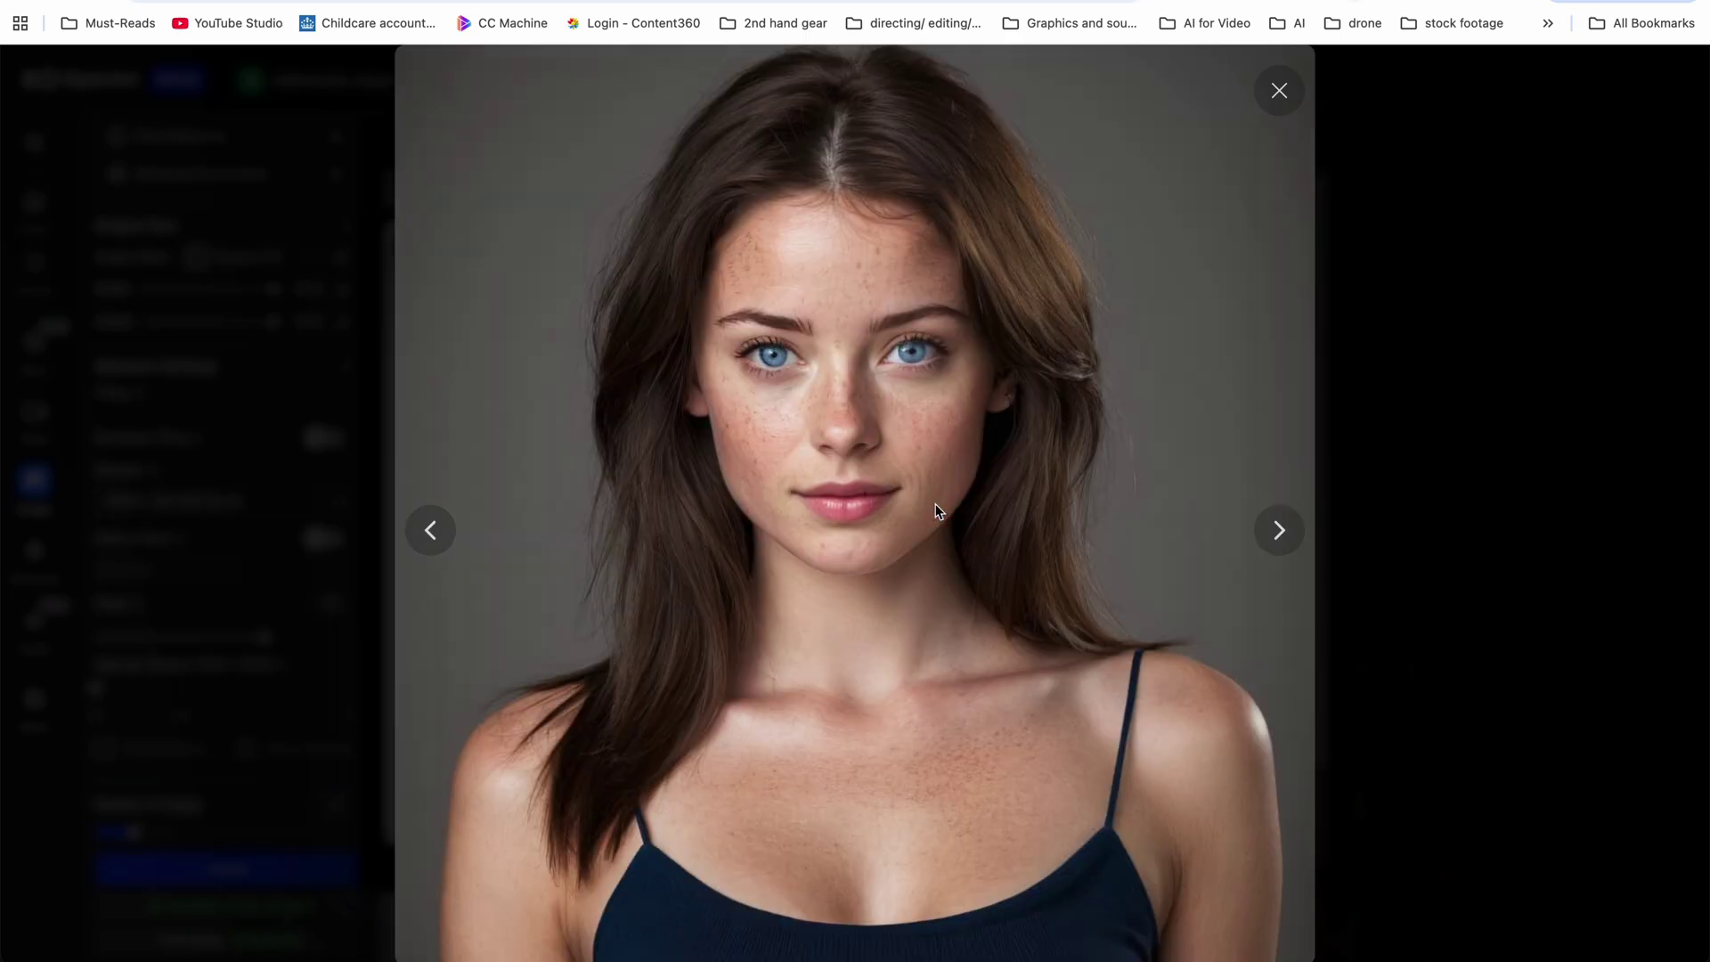
{"action": "key", "text": "Right"}
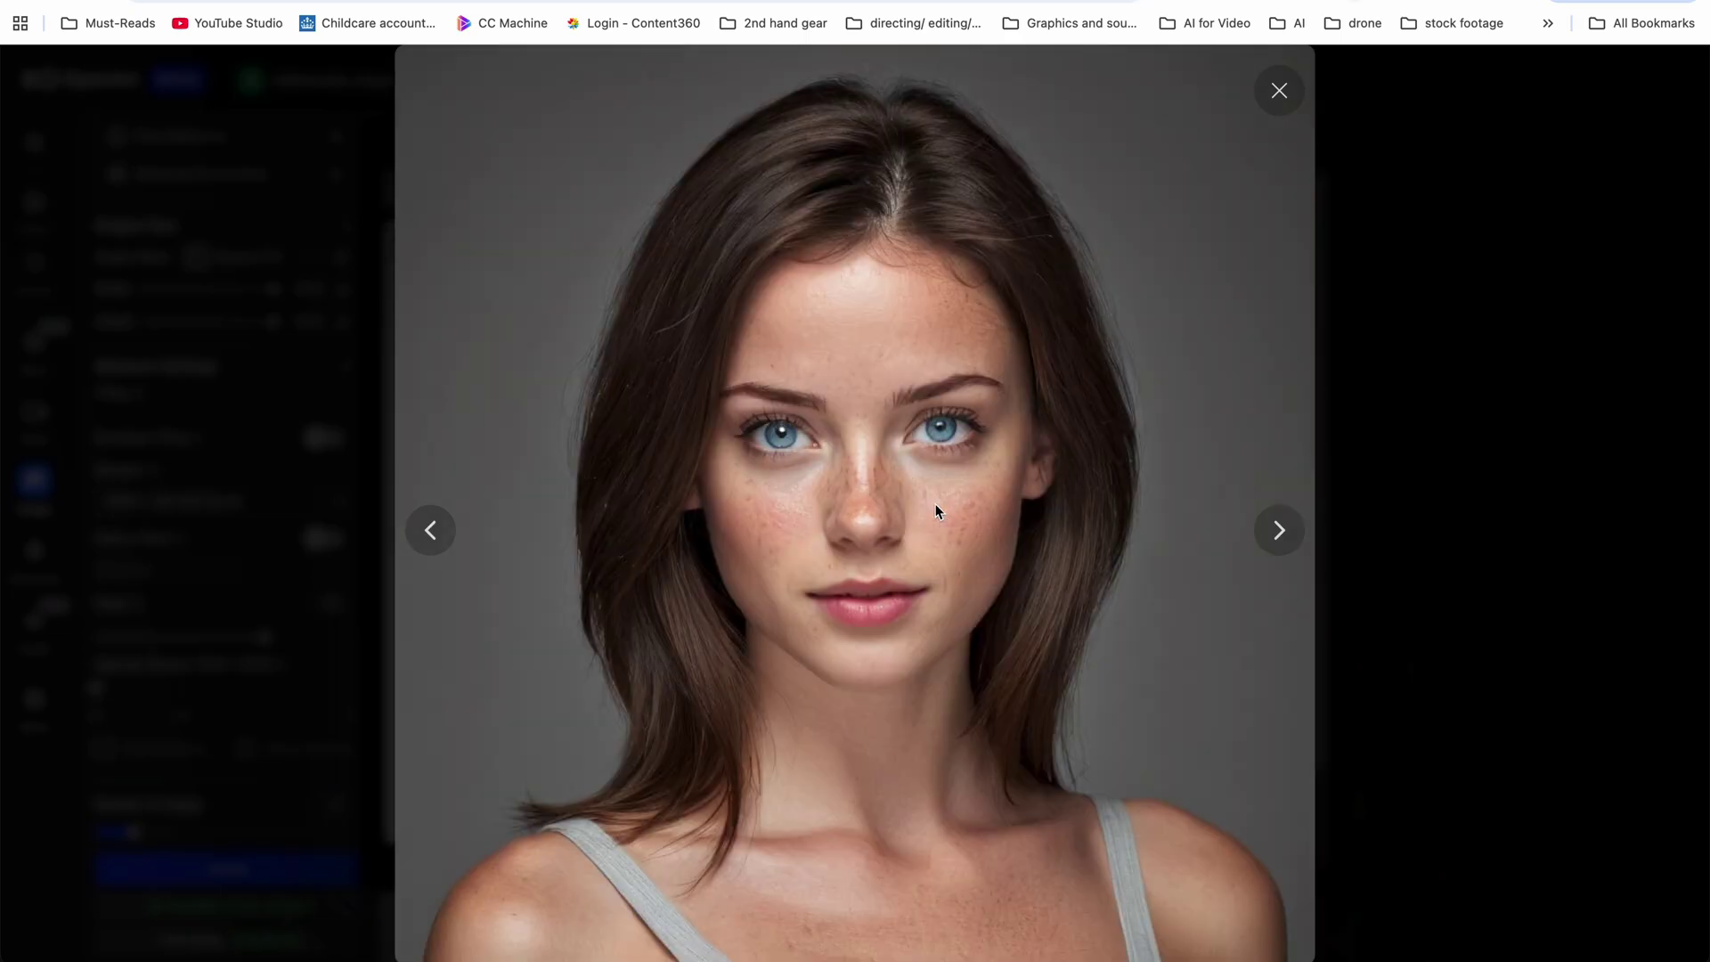
{"action": "key", "text": "Right"}
{"action": "key", "text": "Right"}
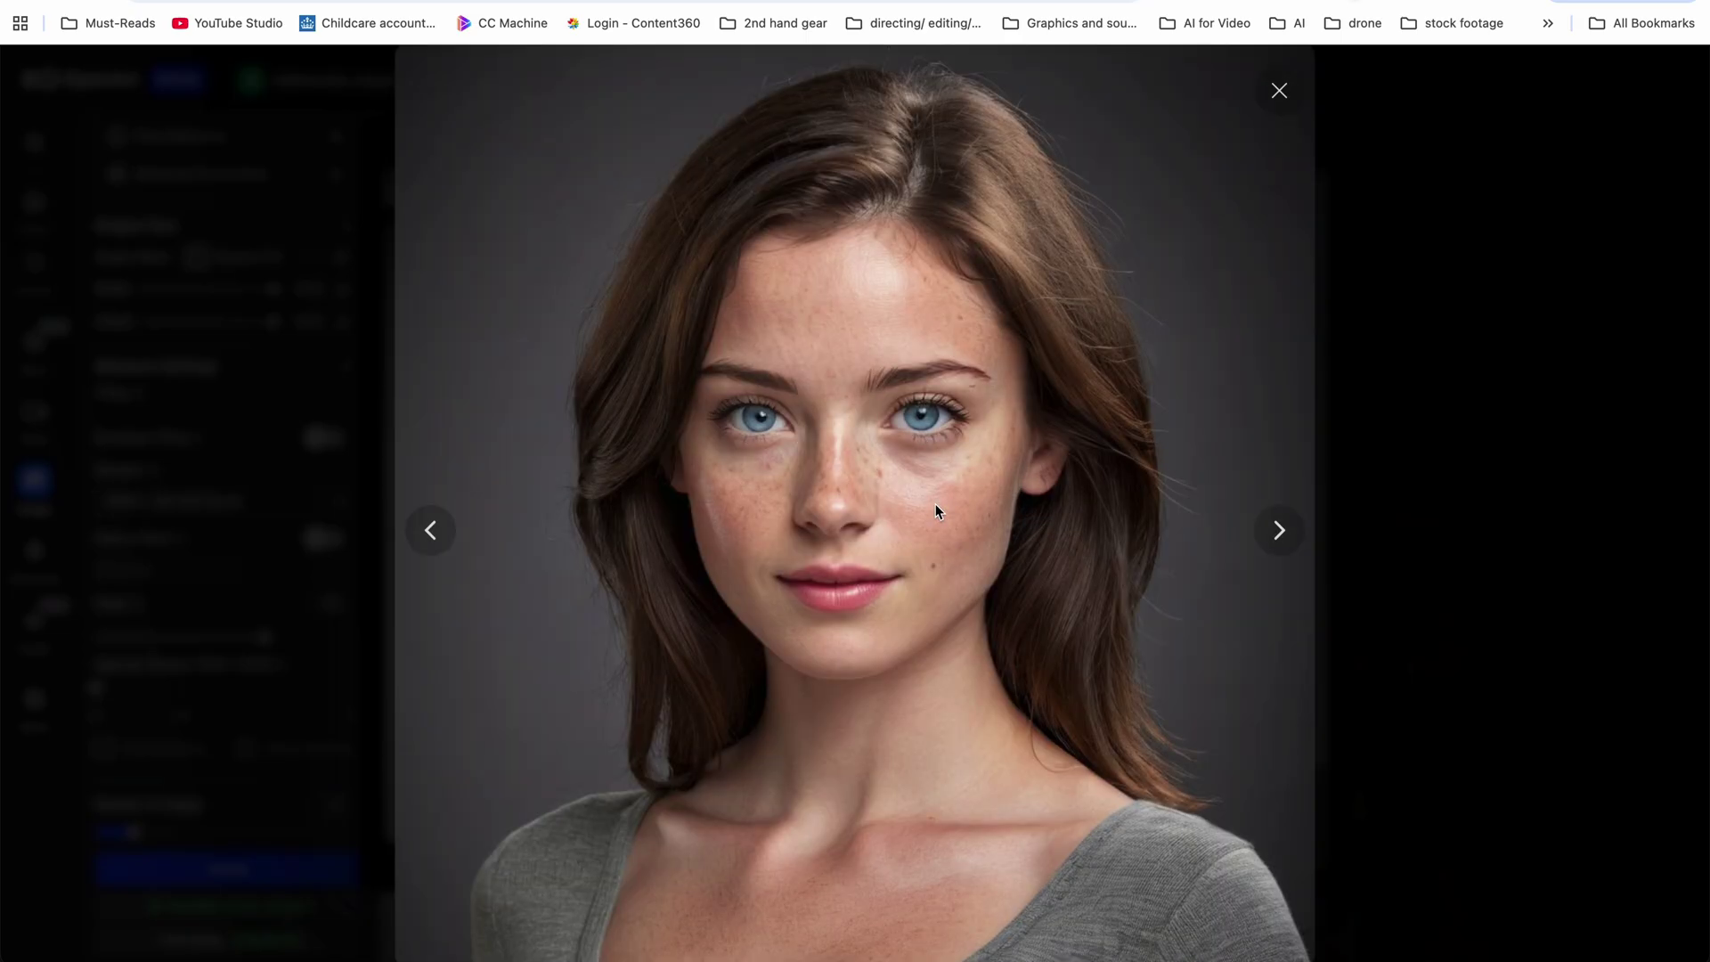
{"action": "left_click", "coordinate": [1454, 393]}
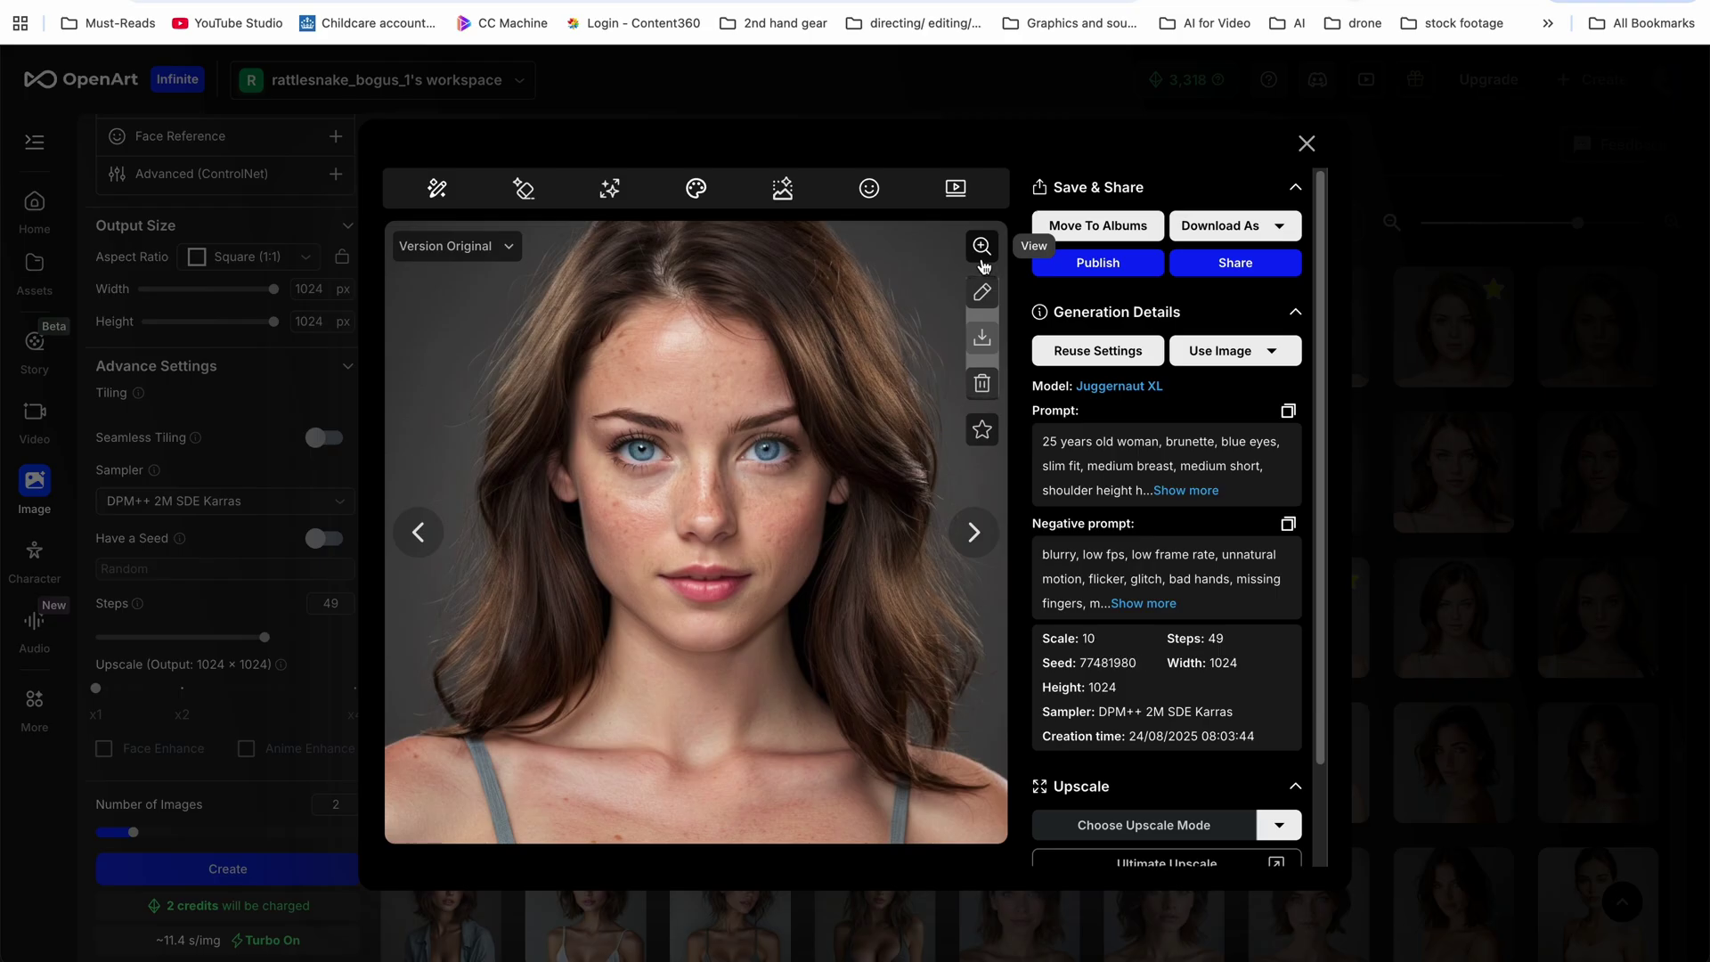
Check the scale value of the following portraits, examine one at full size, and return to the generation gallery
{"action": "key", "text": "Right"}
{"action": "key", "text": "Right"}
{"action": "key", "text": "Right"}
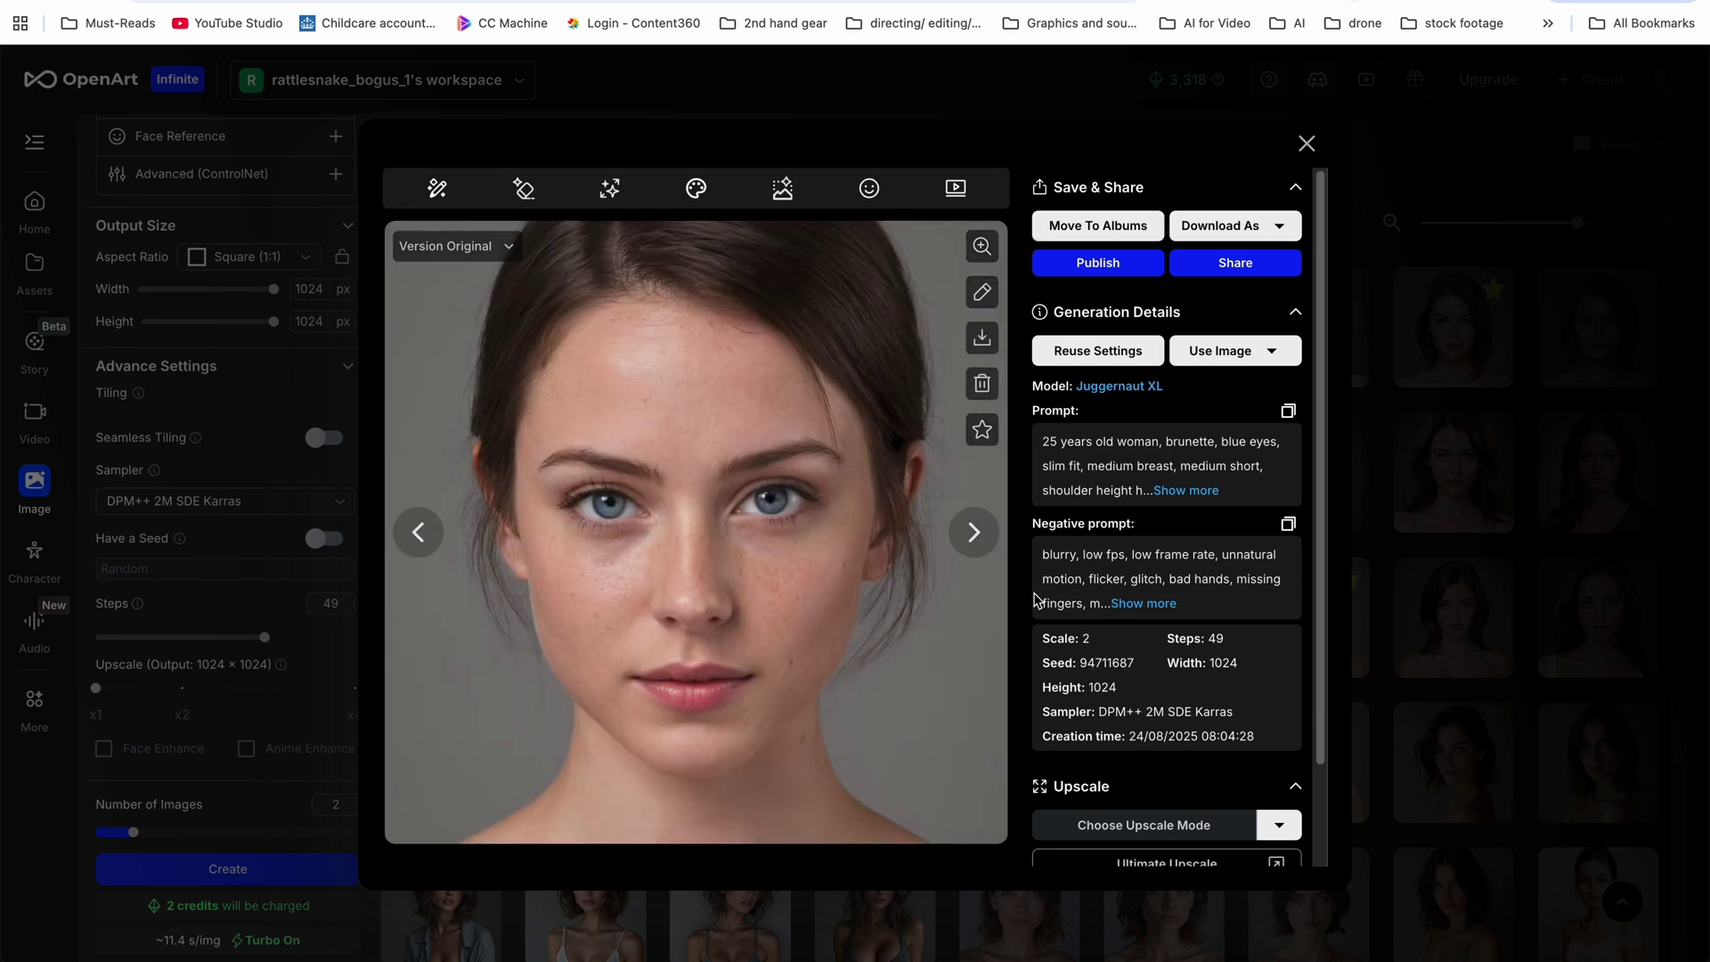
{"action": "left_click", "coordinate": [1104, 639]}
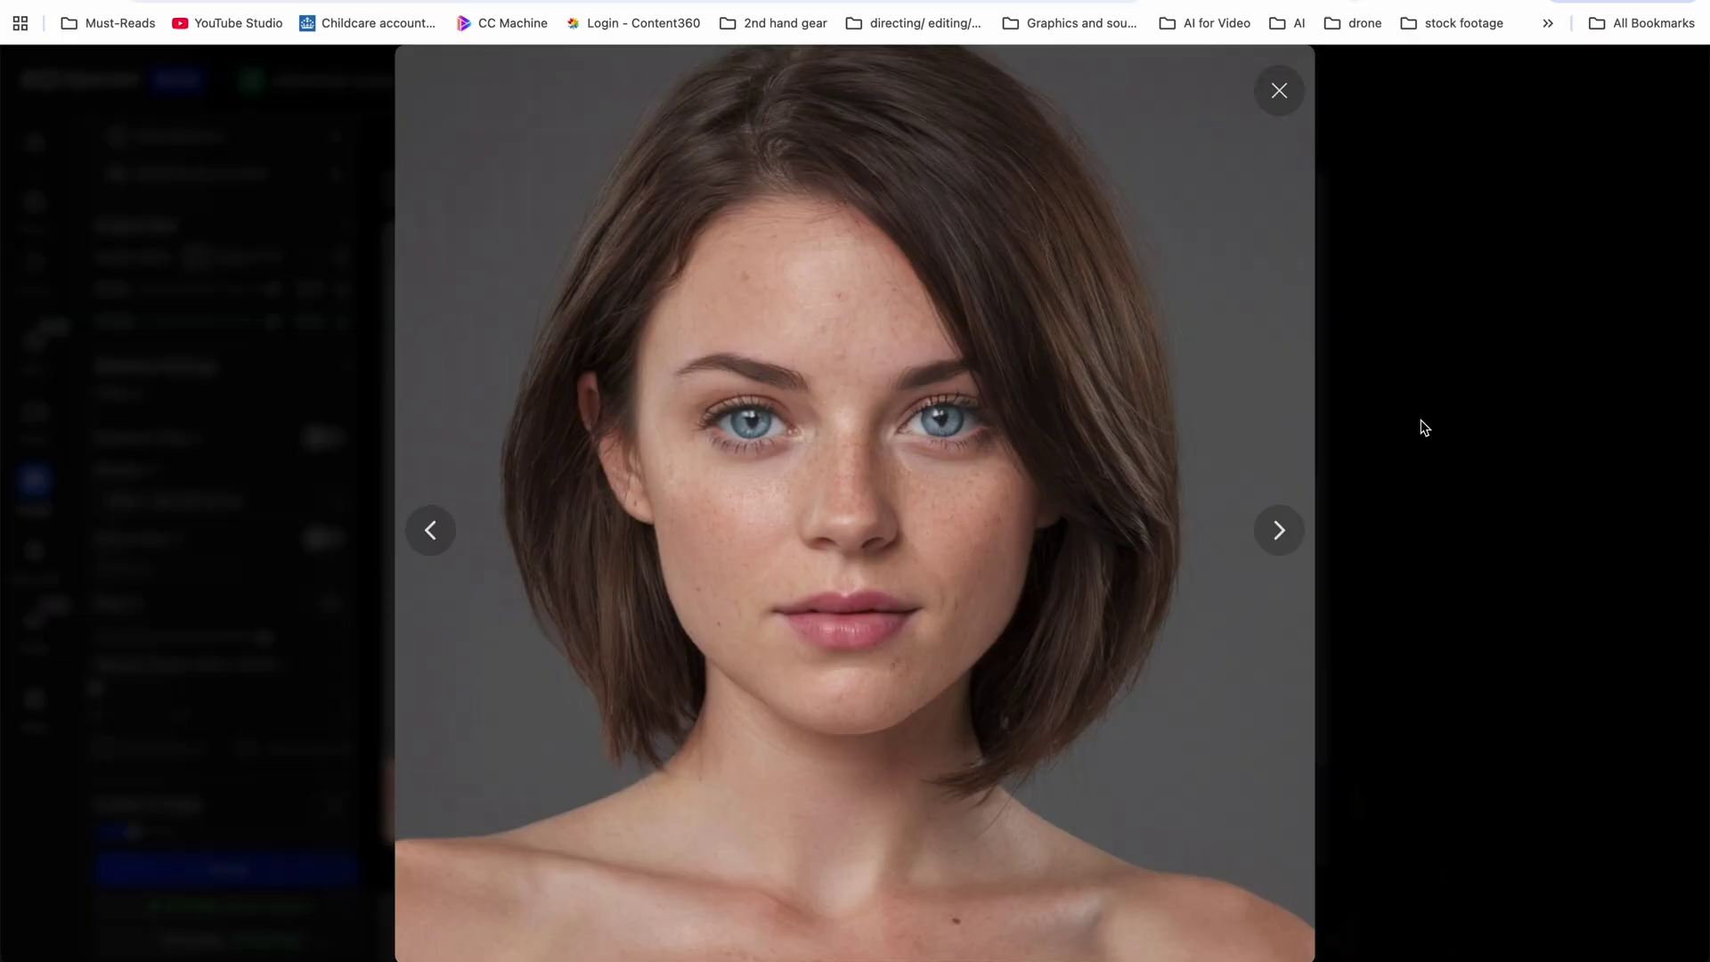
{"action": "left_click", "coordinate": [1423, 428]}
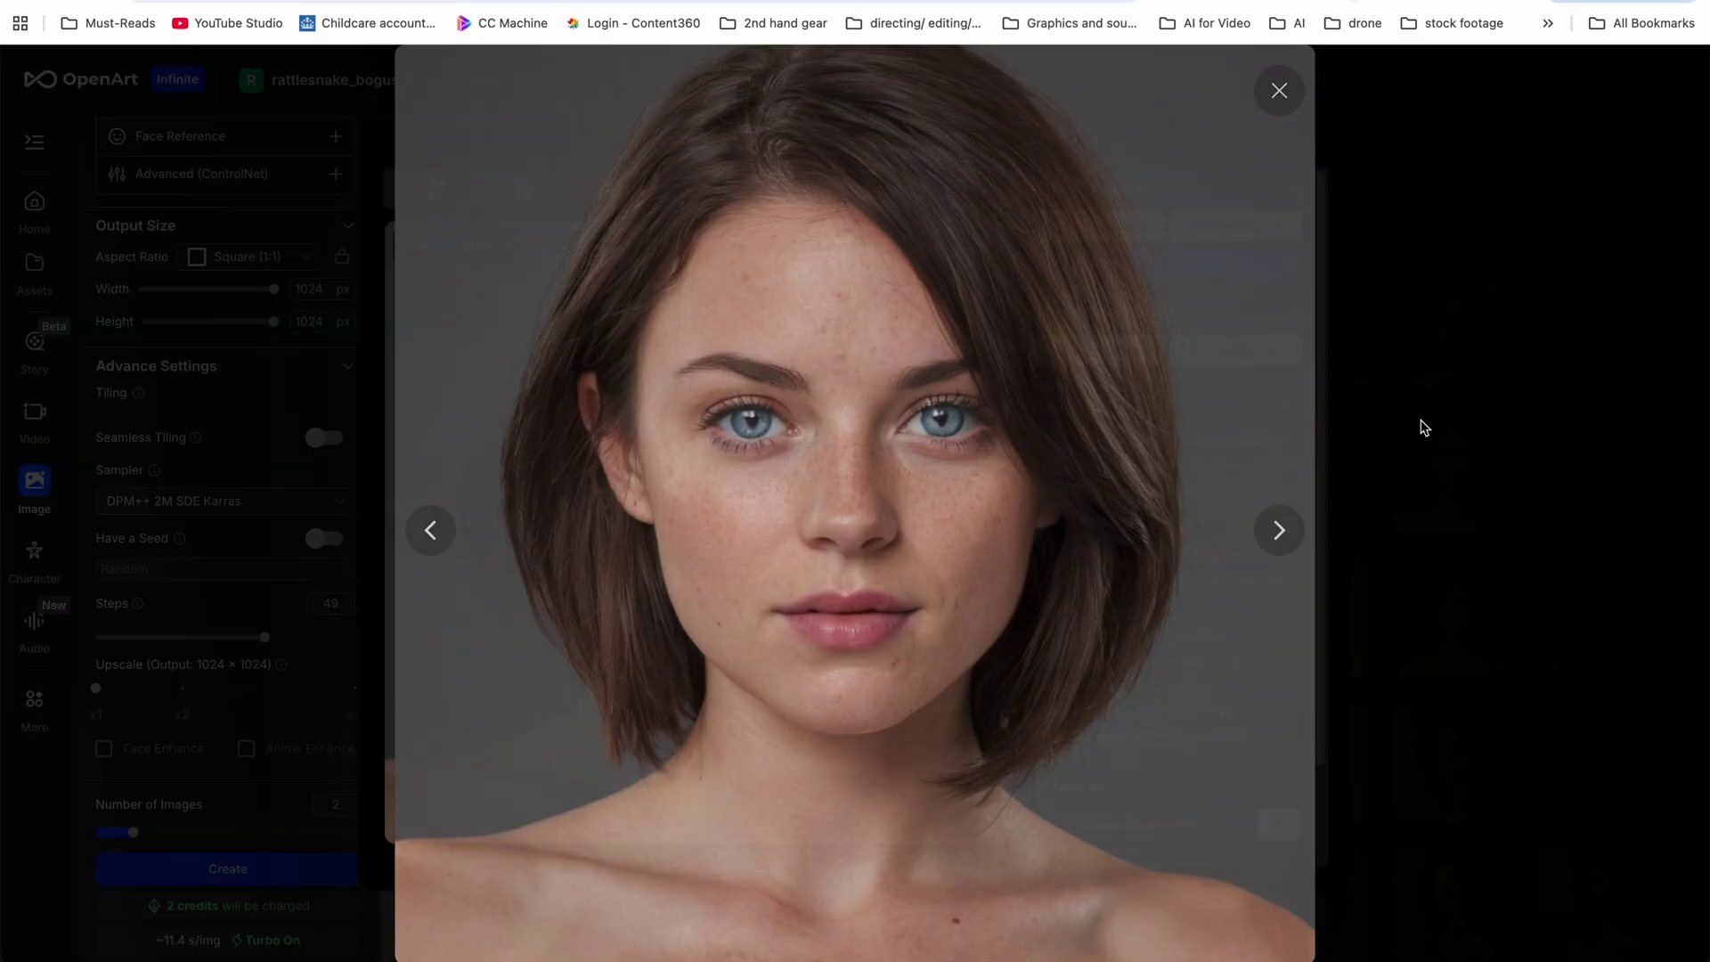
{"action": "left_click", "coordinate": [1416, 490]}
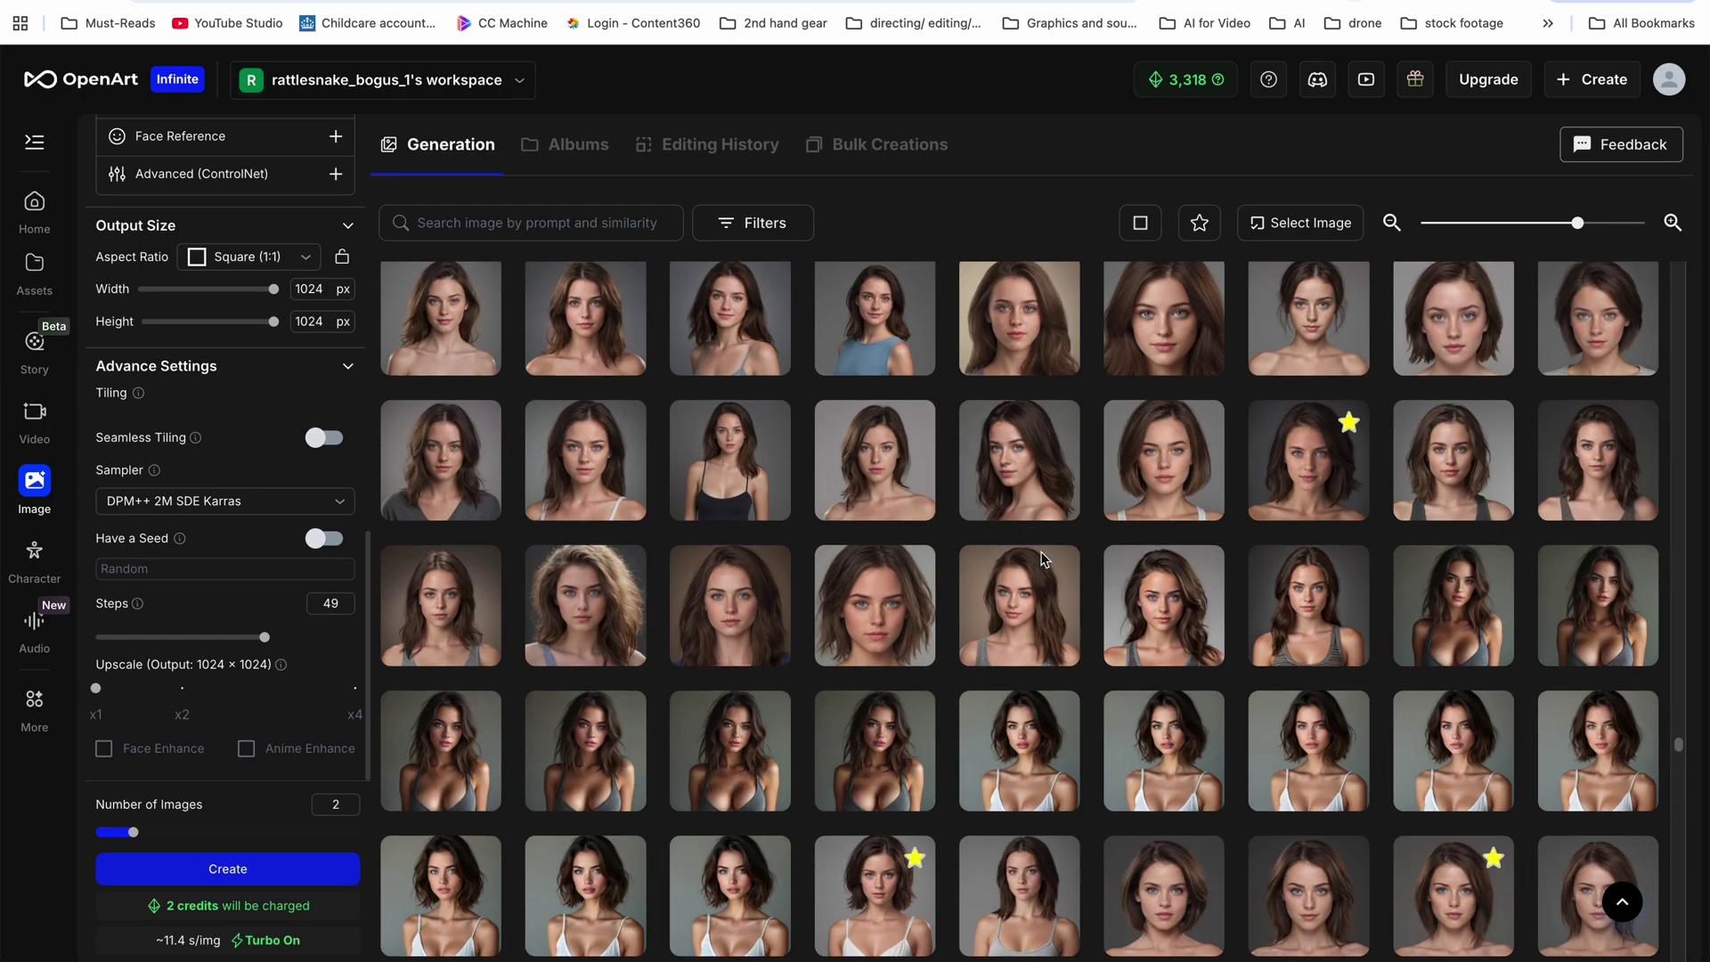
{"action": "scroll", "coordinate": [1043, 560], "scroll_direction": "up", "scroll_amount": 4}
{"action": "scroll", "coordinate": [1261, 727], "scroll_direction": "up", "scroll_amount": 3}
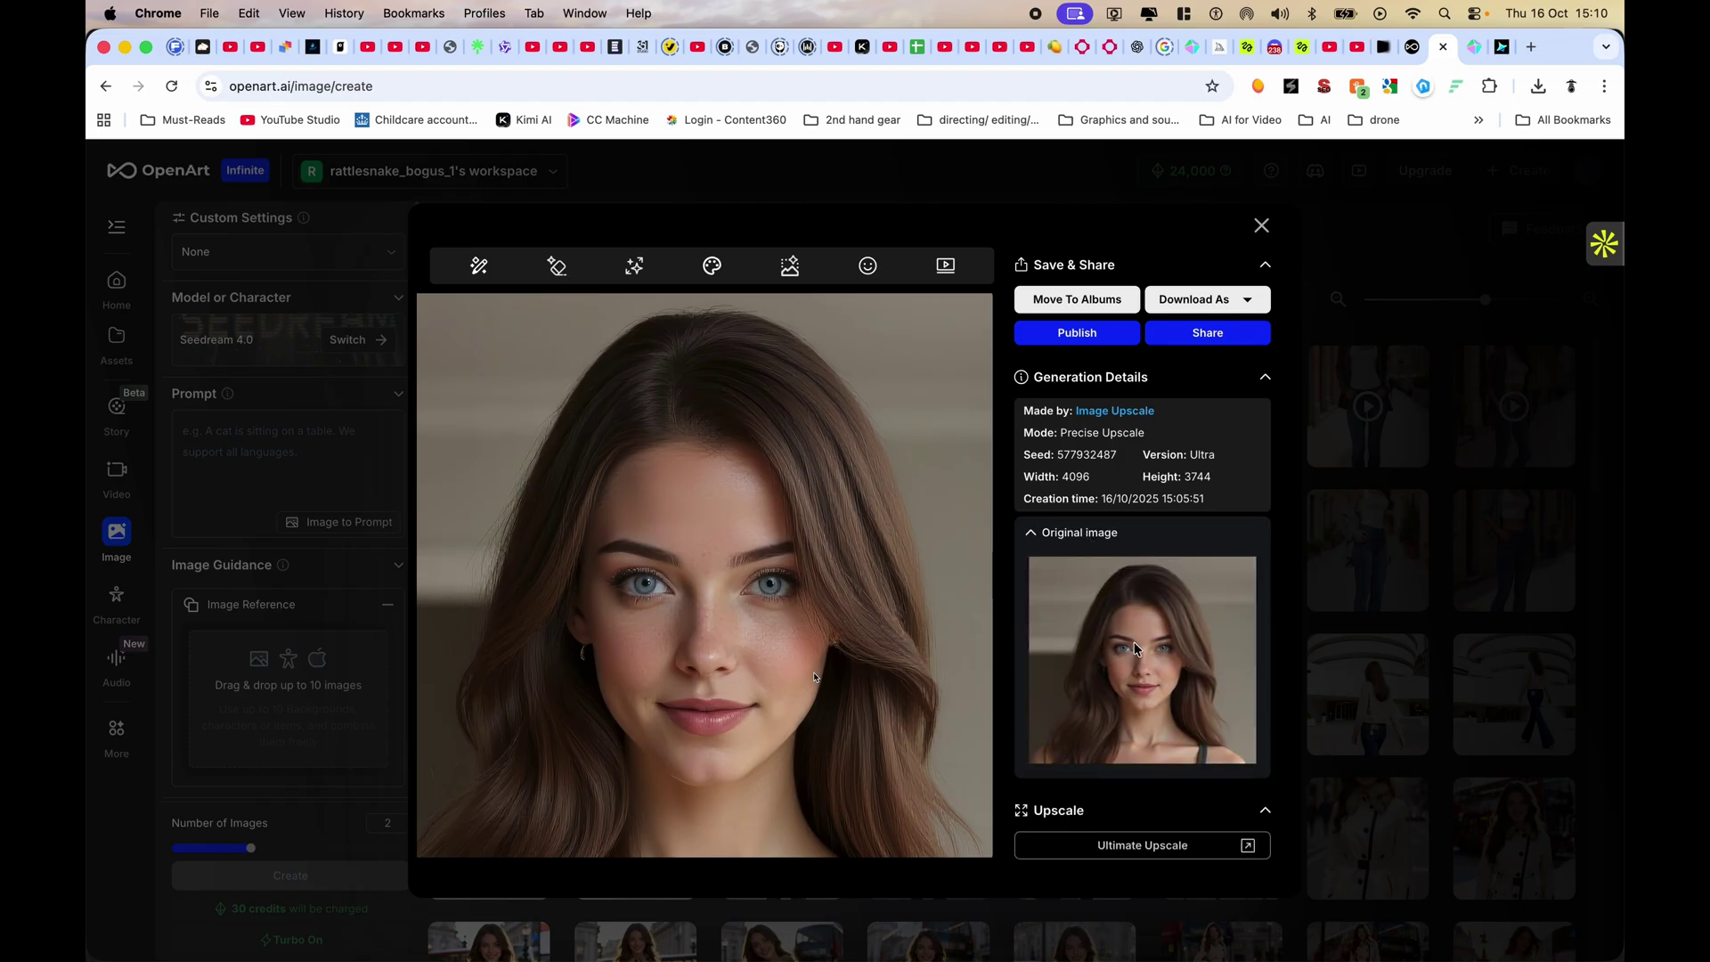
Download the precise-upscaled portrait as a compressed JPG
{"action": "left_click", "coordinate": [1214, 300]}
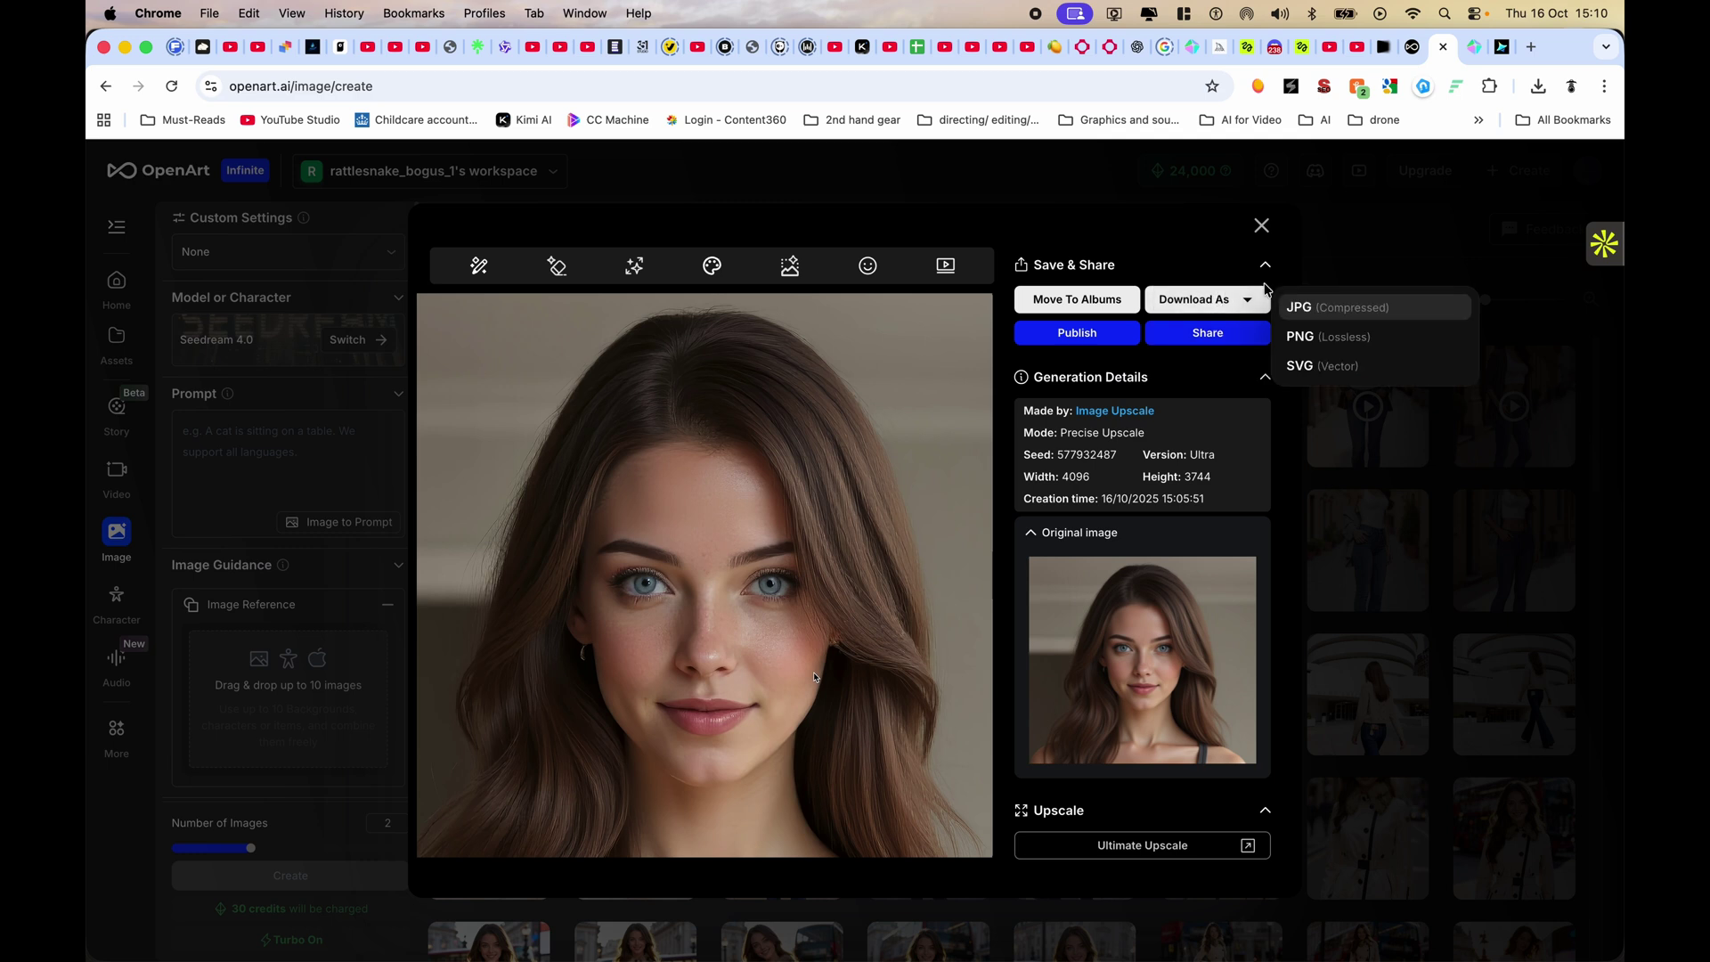
{"action": "left_click", "coordinate": [1346, 310]}
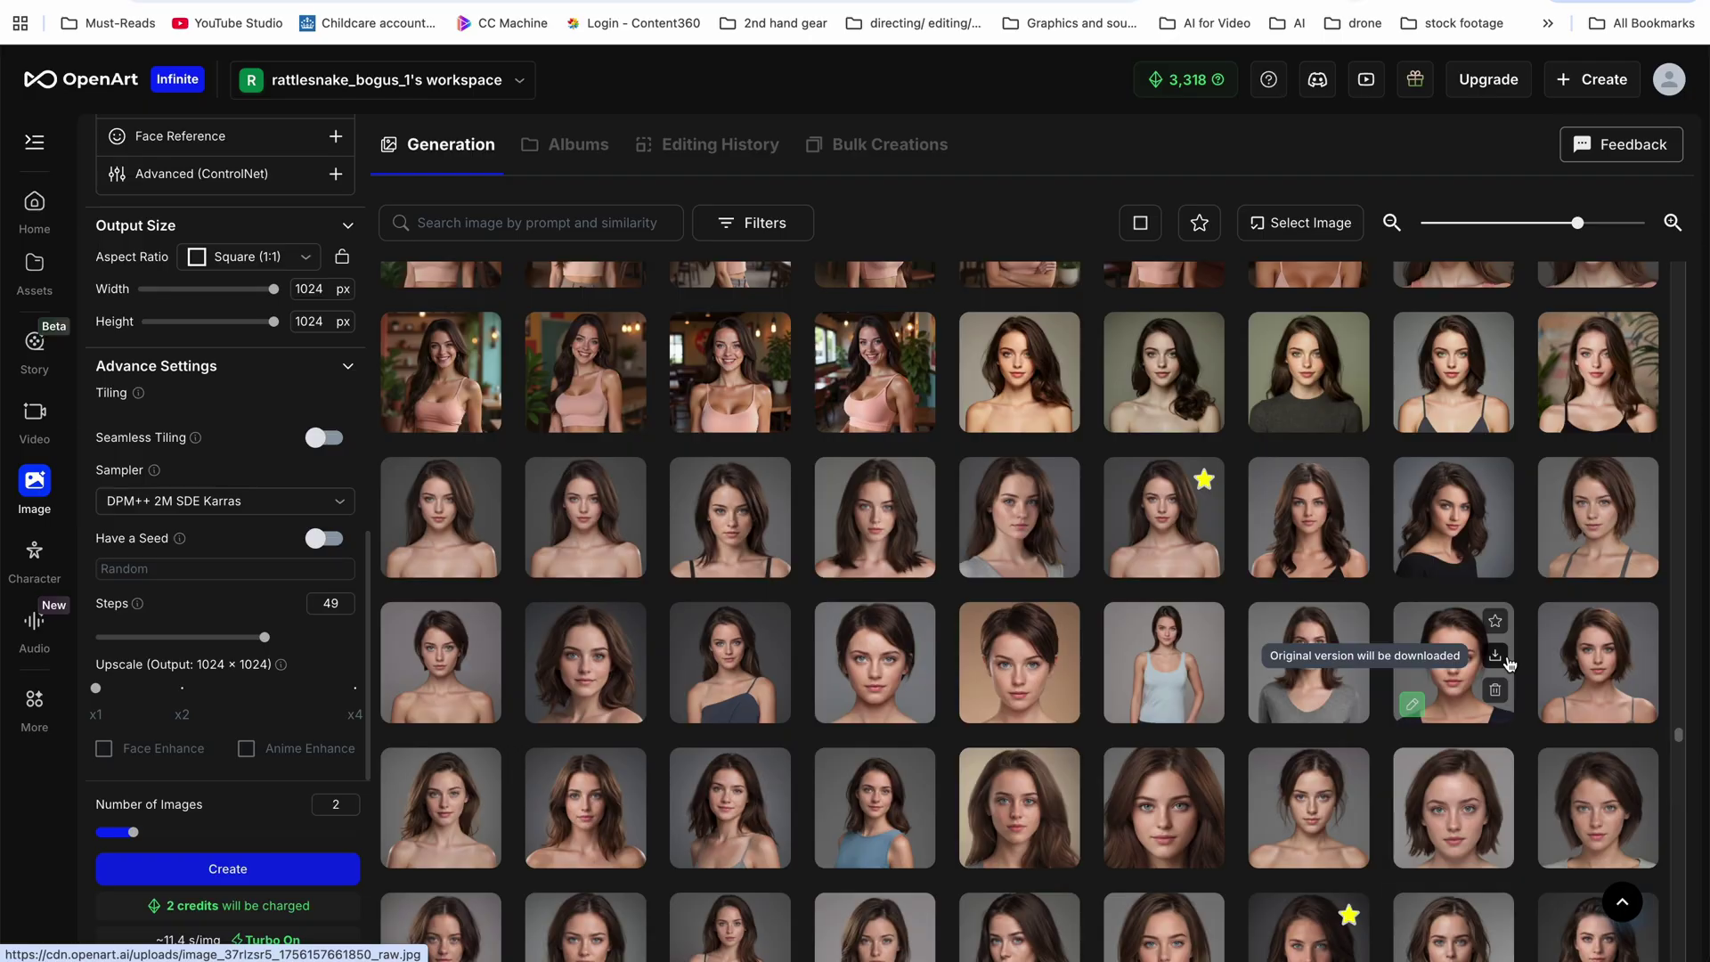
Open the starred bare-shouldered Juggernaut XL portrait, show its upscale modes, and send it to Ultimate Upscale
{"action": "left_click", "coordinate": [1164, 522]}
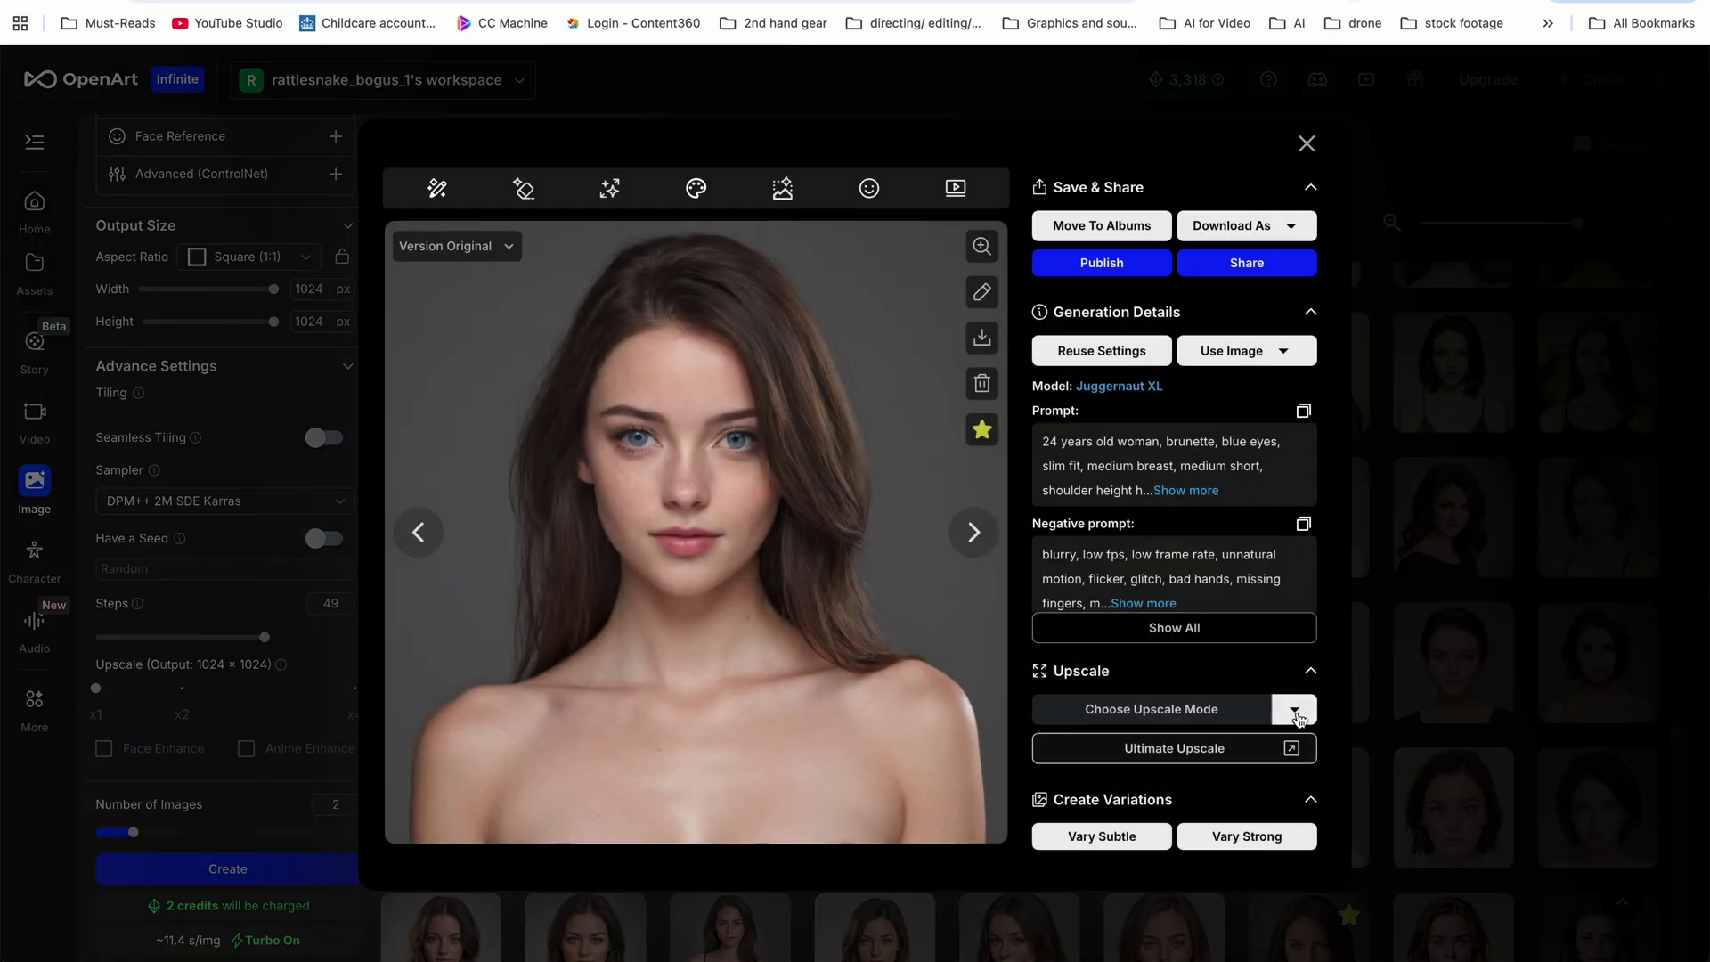
{"action": "left_click", "coordinate": [1294, 709]}
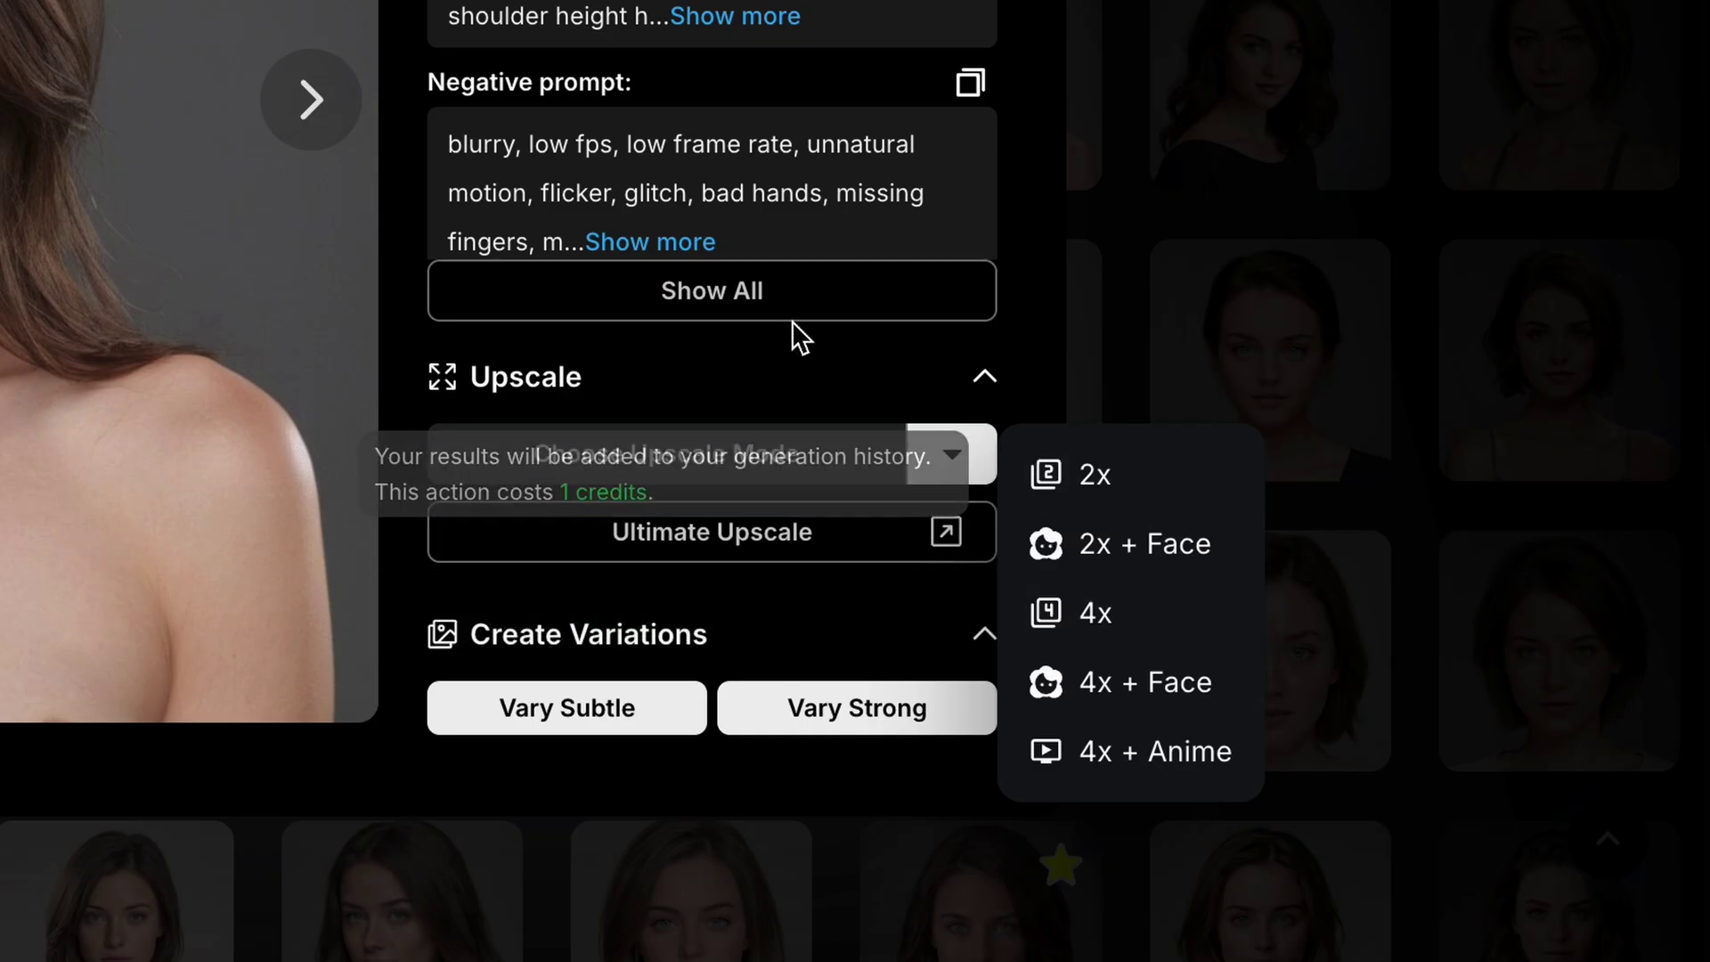
{"action": "left_click", "coordinate": [733, 522]}
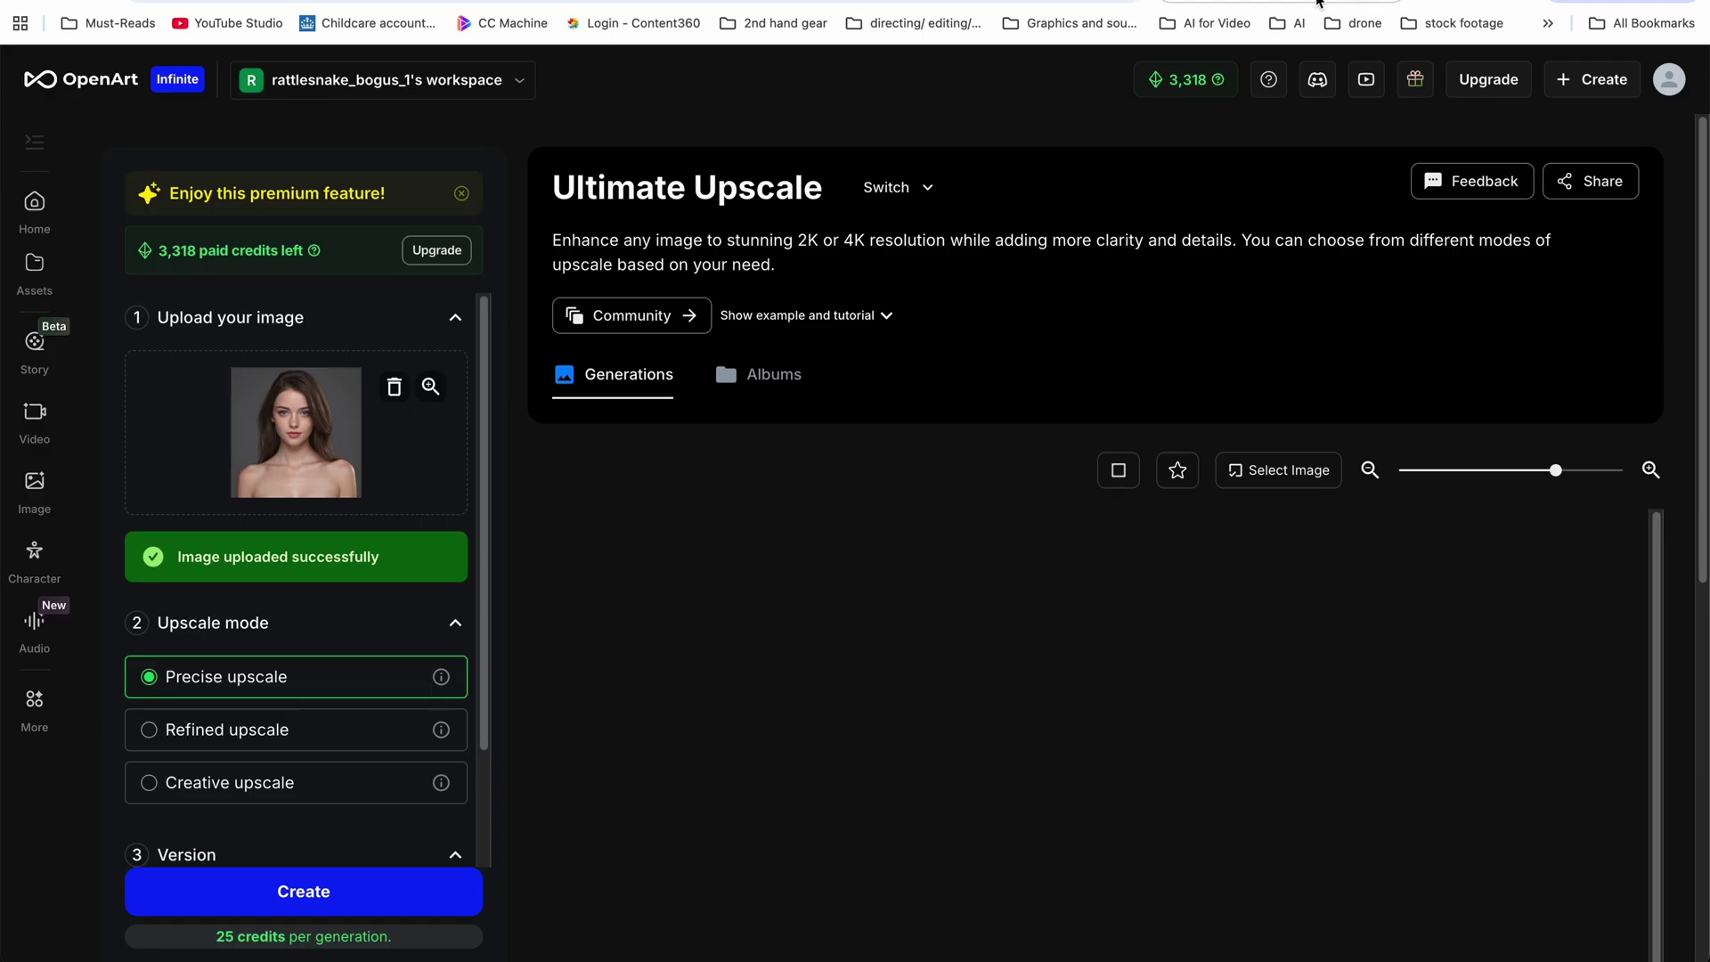
Generate Precise upscales of the portrait in both the Fast and the Ultra version
{"action": "scroll", "coordinate": [258, 744], "scroll_direction": "down", "scroll_amount": 2}
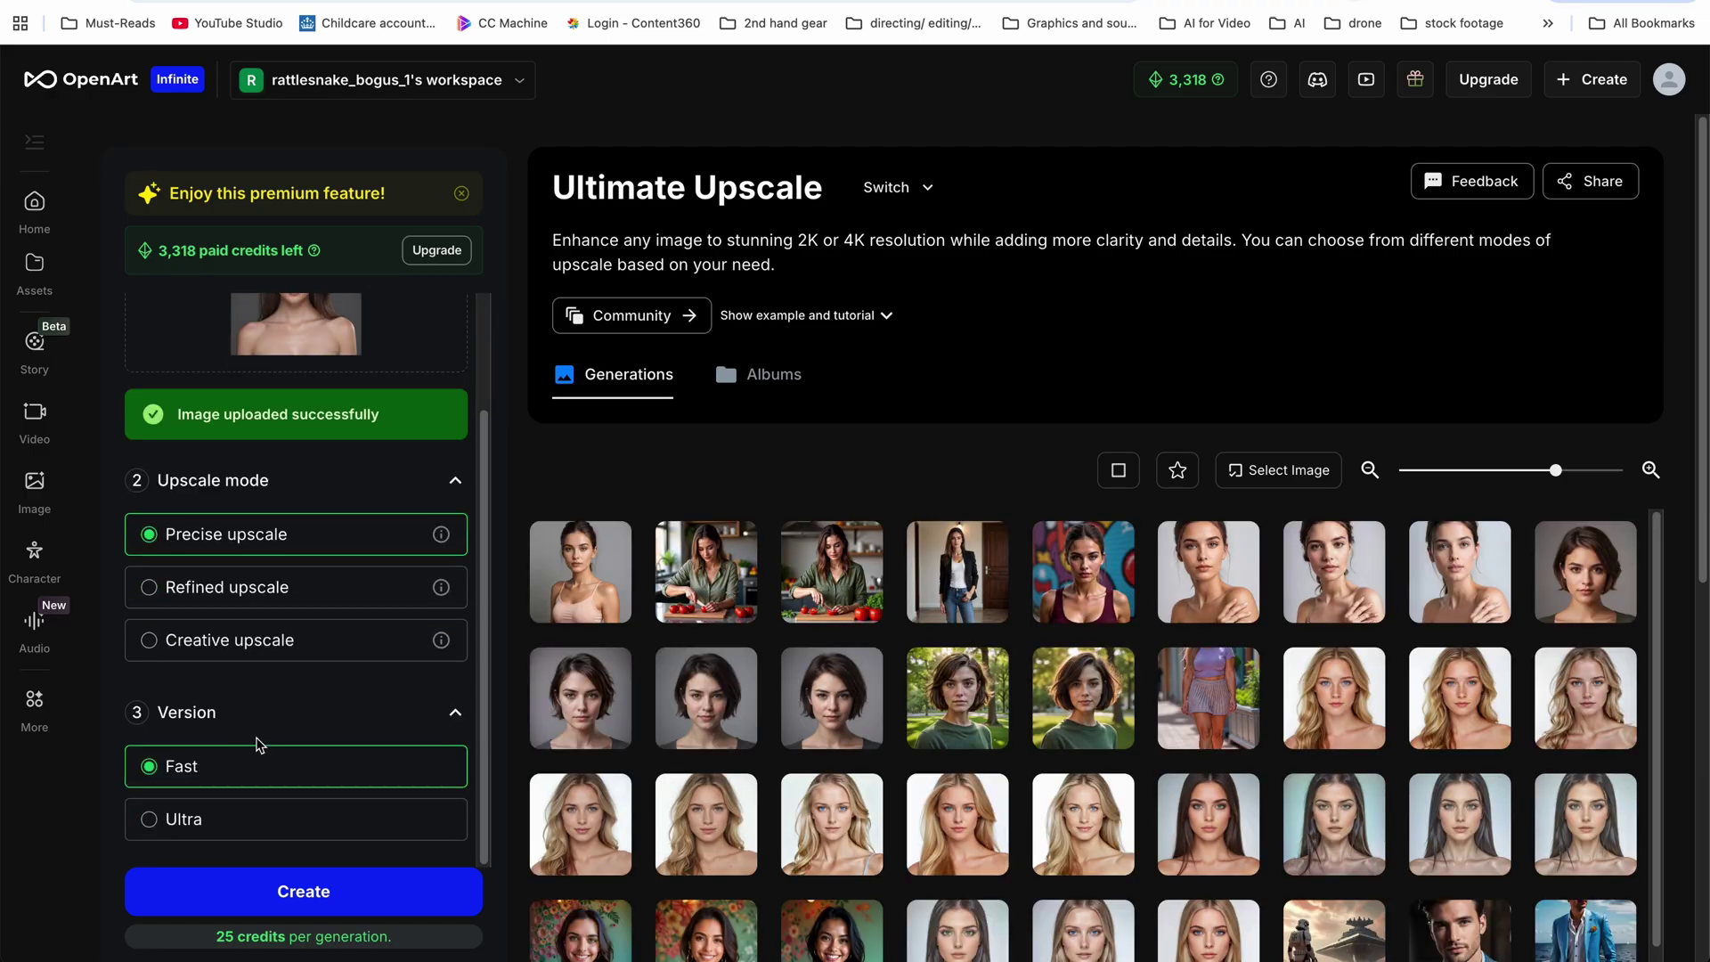
{"action": "scroll", "coordinate": [259, 745], "scroll_direction": "down", "scroll_amount": 2}
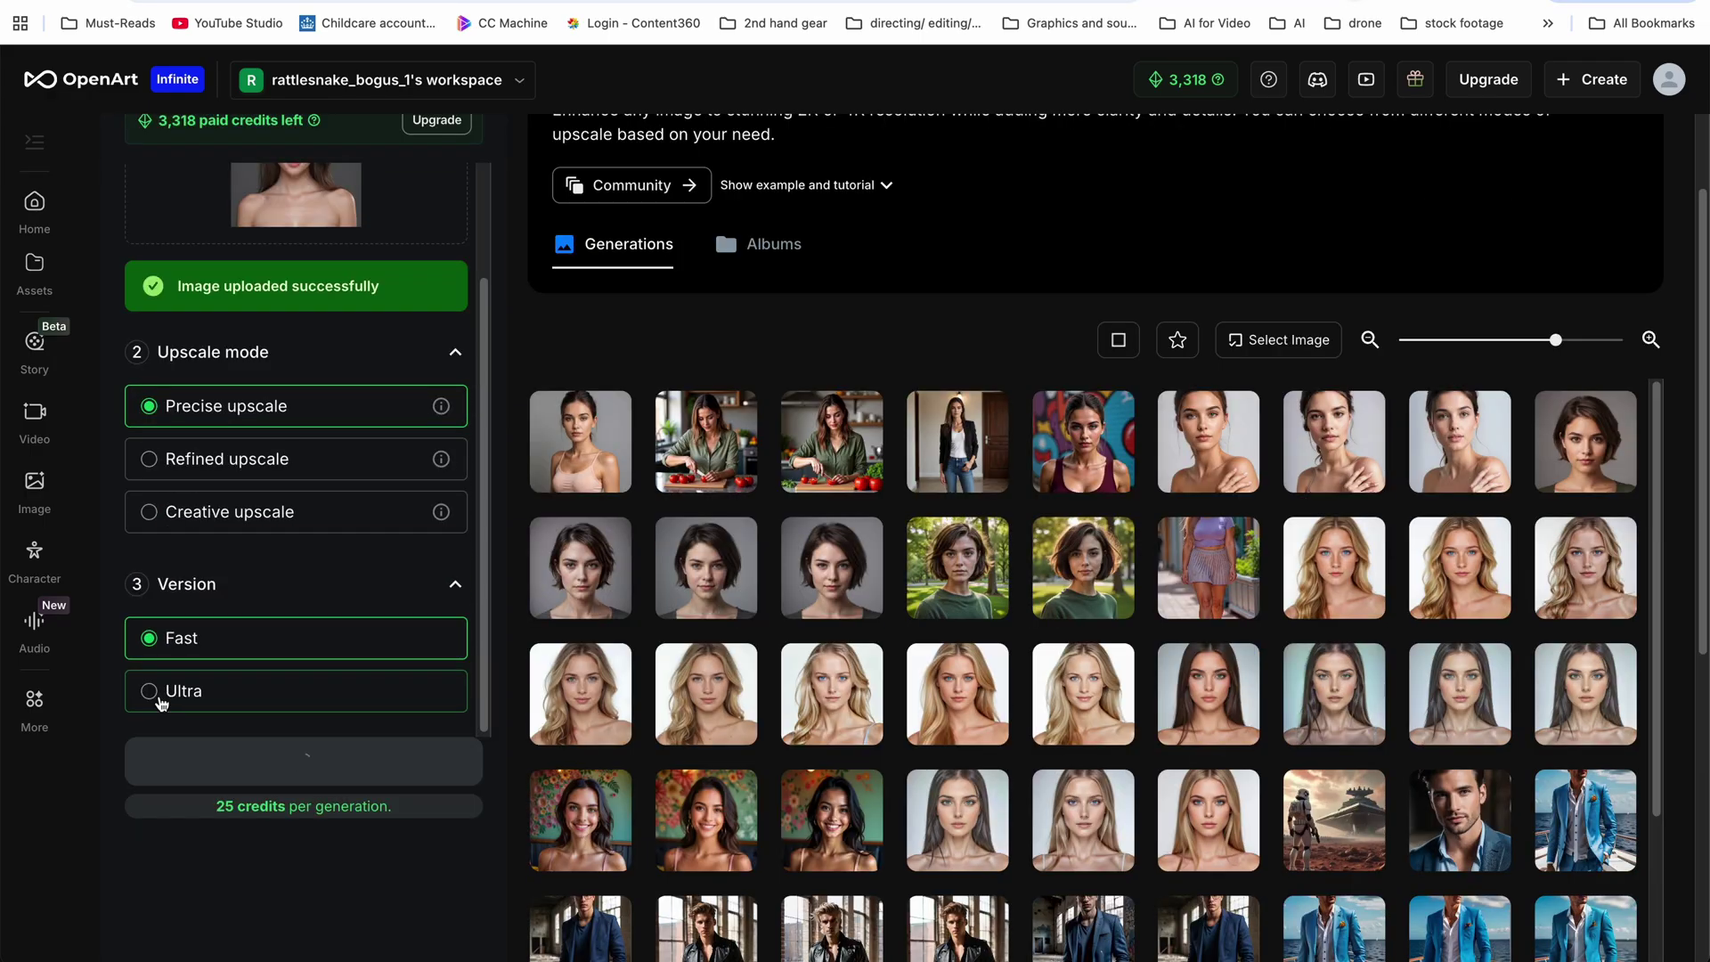
{"action": "left_click", "coordinate": [152, 693]}
{"action": "left_click", "coordinate": [328, 748]}
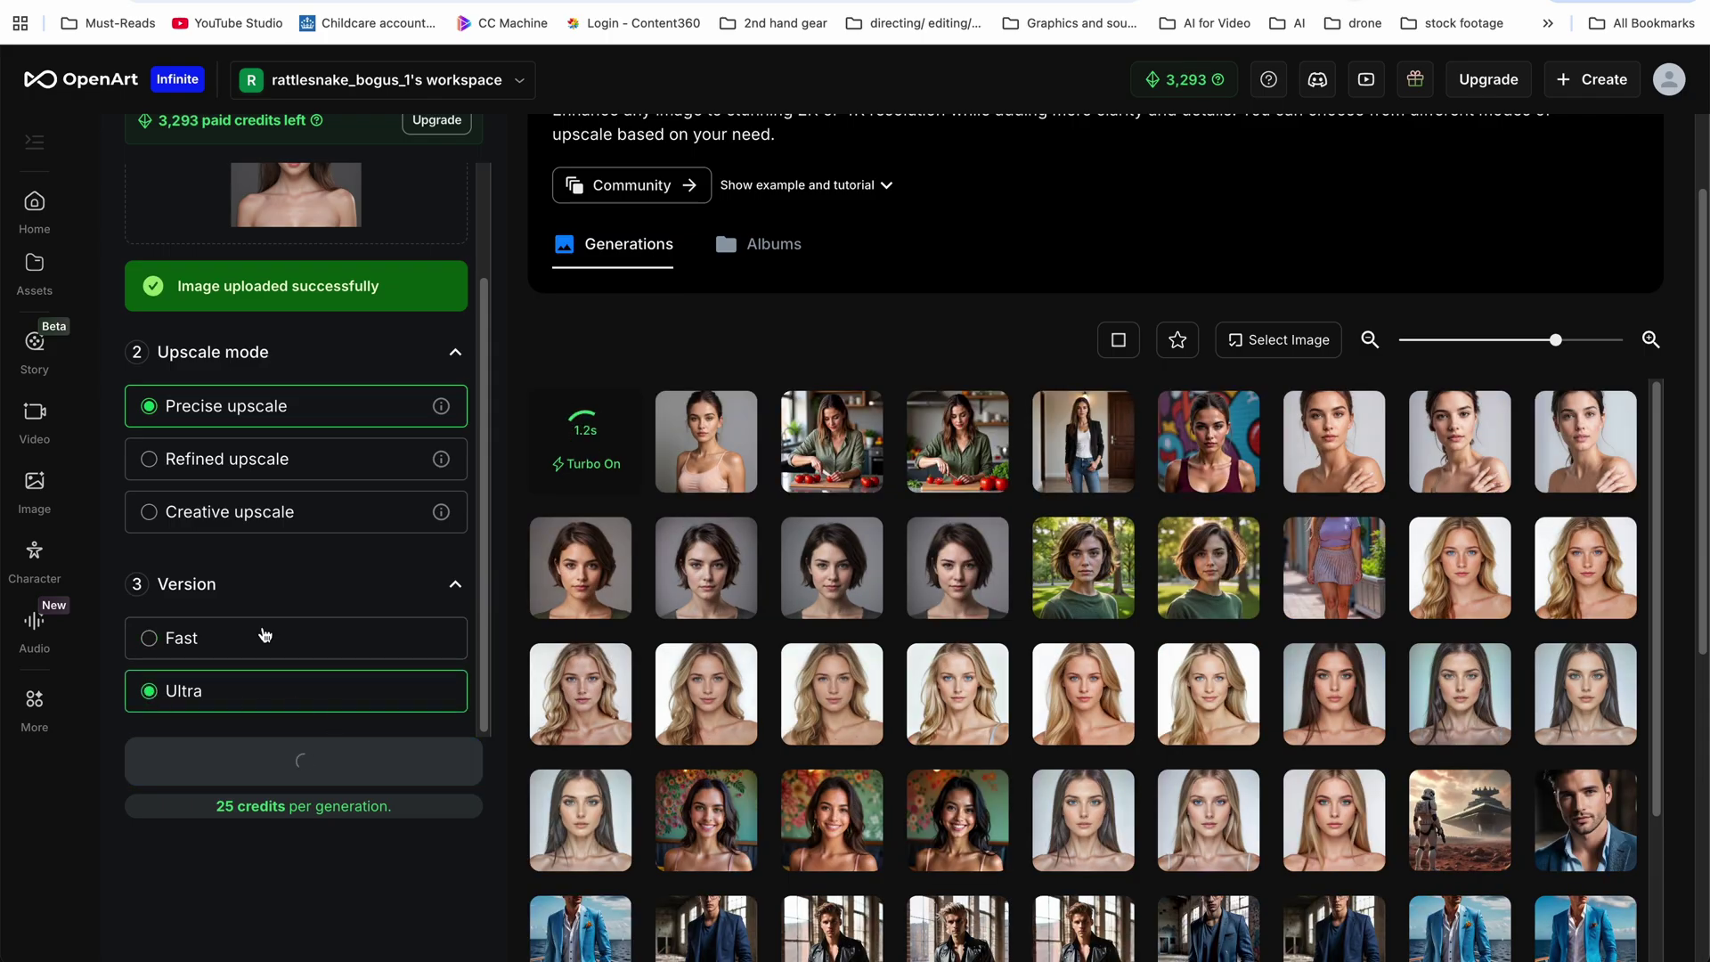
Generate a Refined upscale of the portrait, plus Creative upscales with versions V1 and V2
{"action": "left_click", "coordinate": [245, 460]}
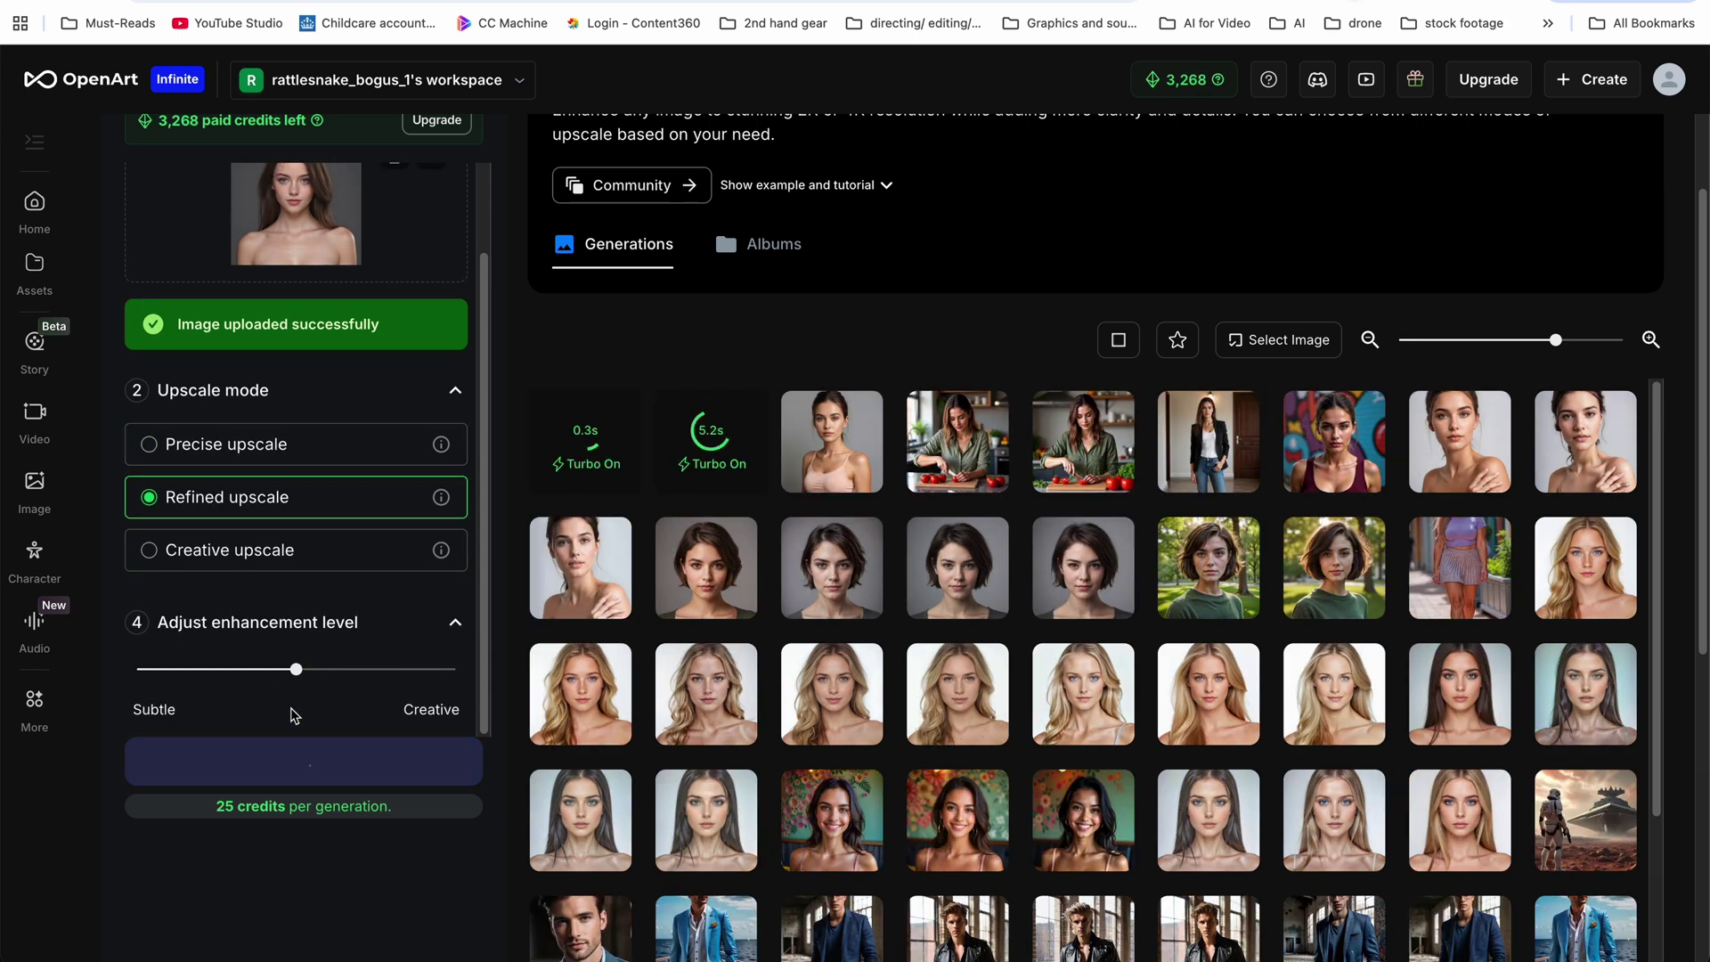
{"action": "scroll", "coordinate": [282, 534], "scroll_direction": "down", "scroll_amount": 3}
{"action": "left_click", "coordinate": [240, 441]}
{"action": "scroll", "coordinate": [322, 455], "scroll_direction": "down", "scroll_amount": 1}
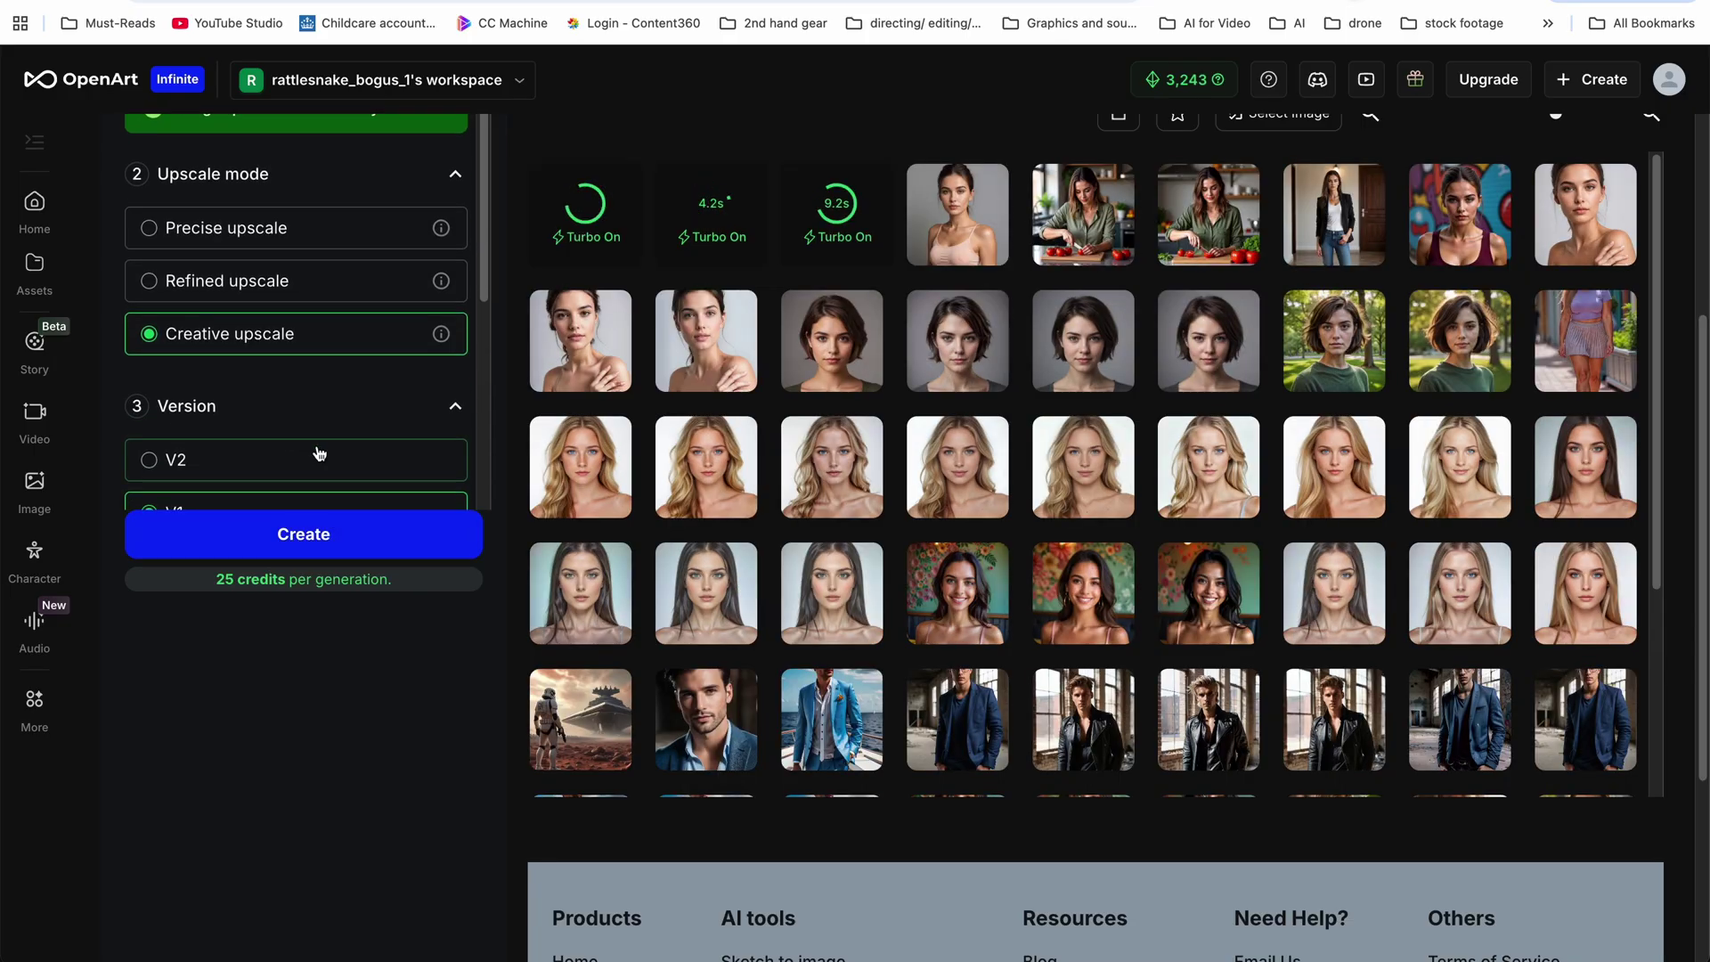
{"action": "scroll", "coordinate": [222, 462], "scroll_direction": "down", "scroll_amount": 1}
{"action": "left_click", "coordinate": [304, 536]}
{"action": "left_click", "coordinate": [150, 389]}
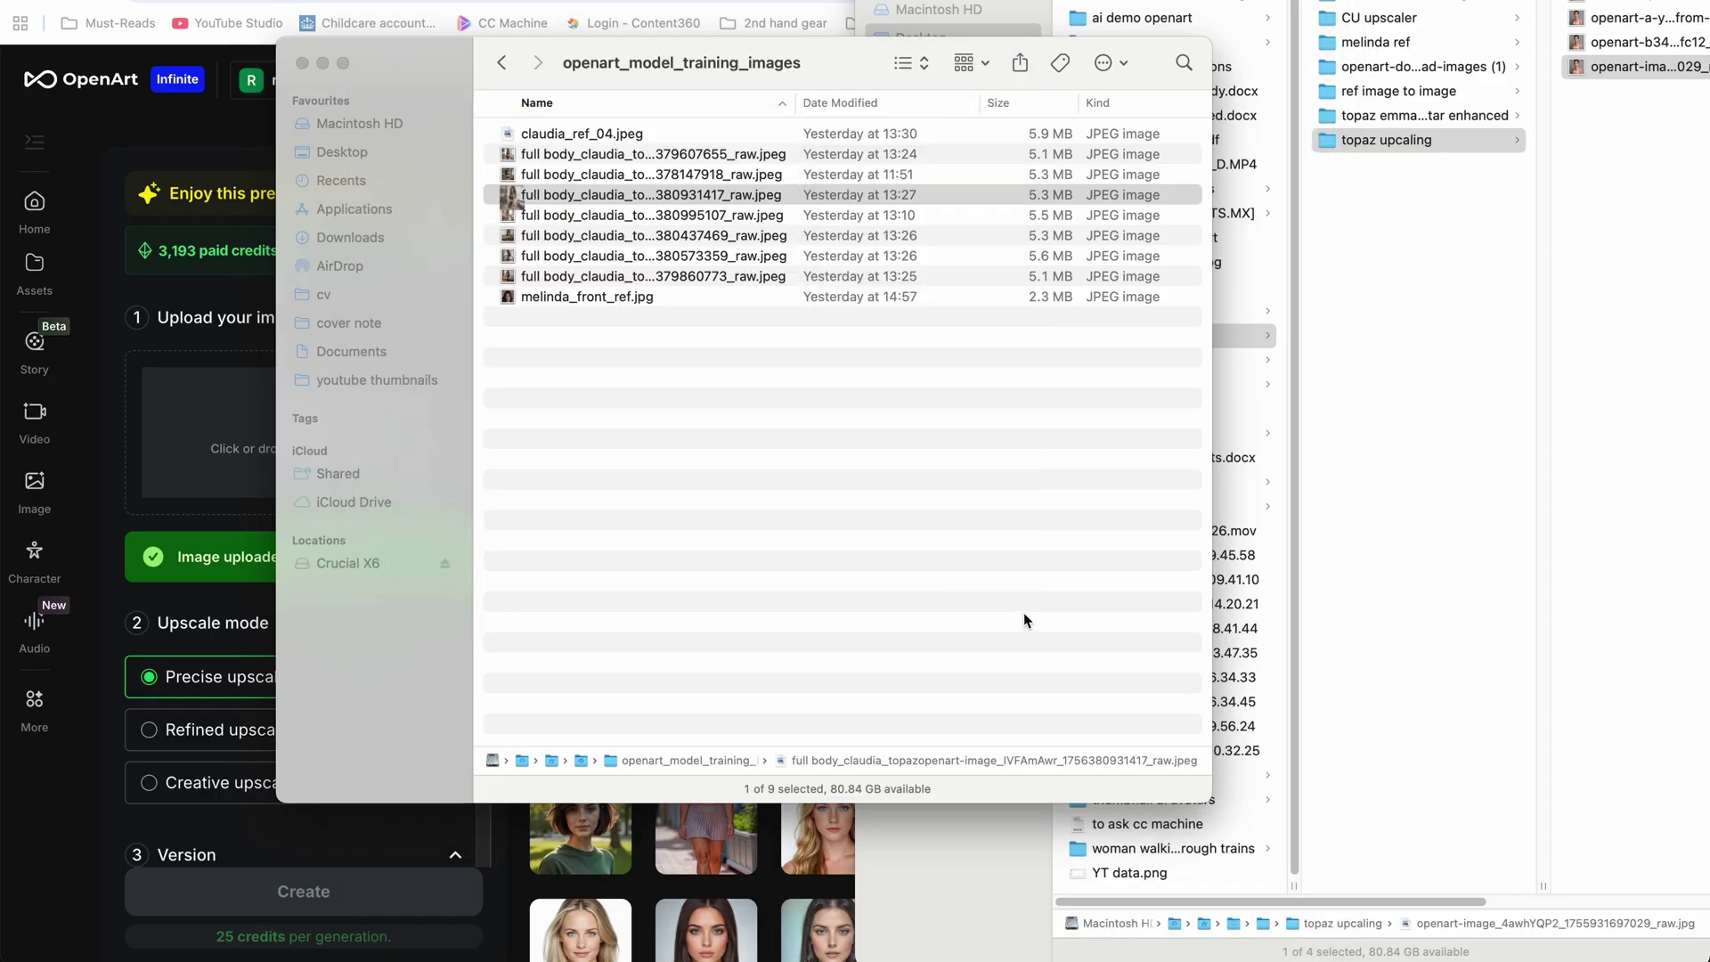
Switch to Finder and view the next full-body image in the openart_model_training_images folder
{"action": "key", "text": "Down"}
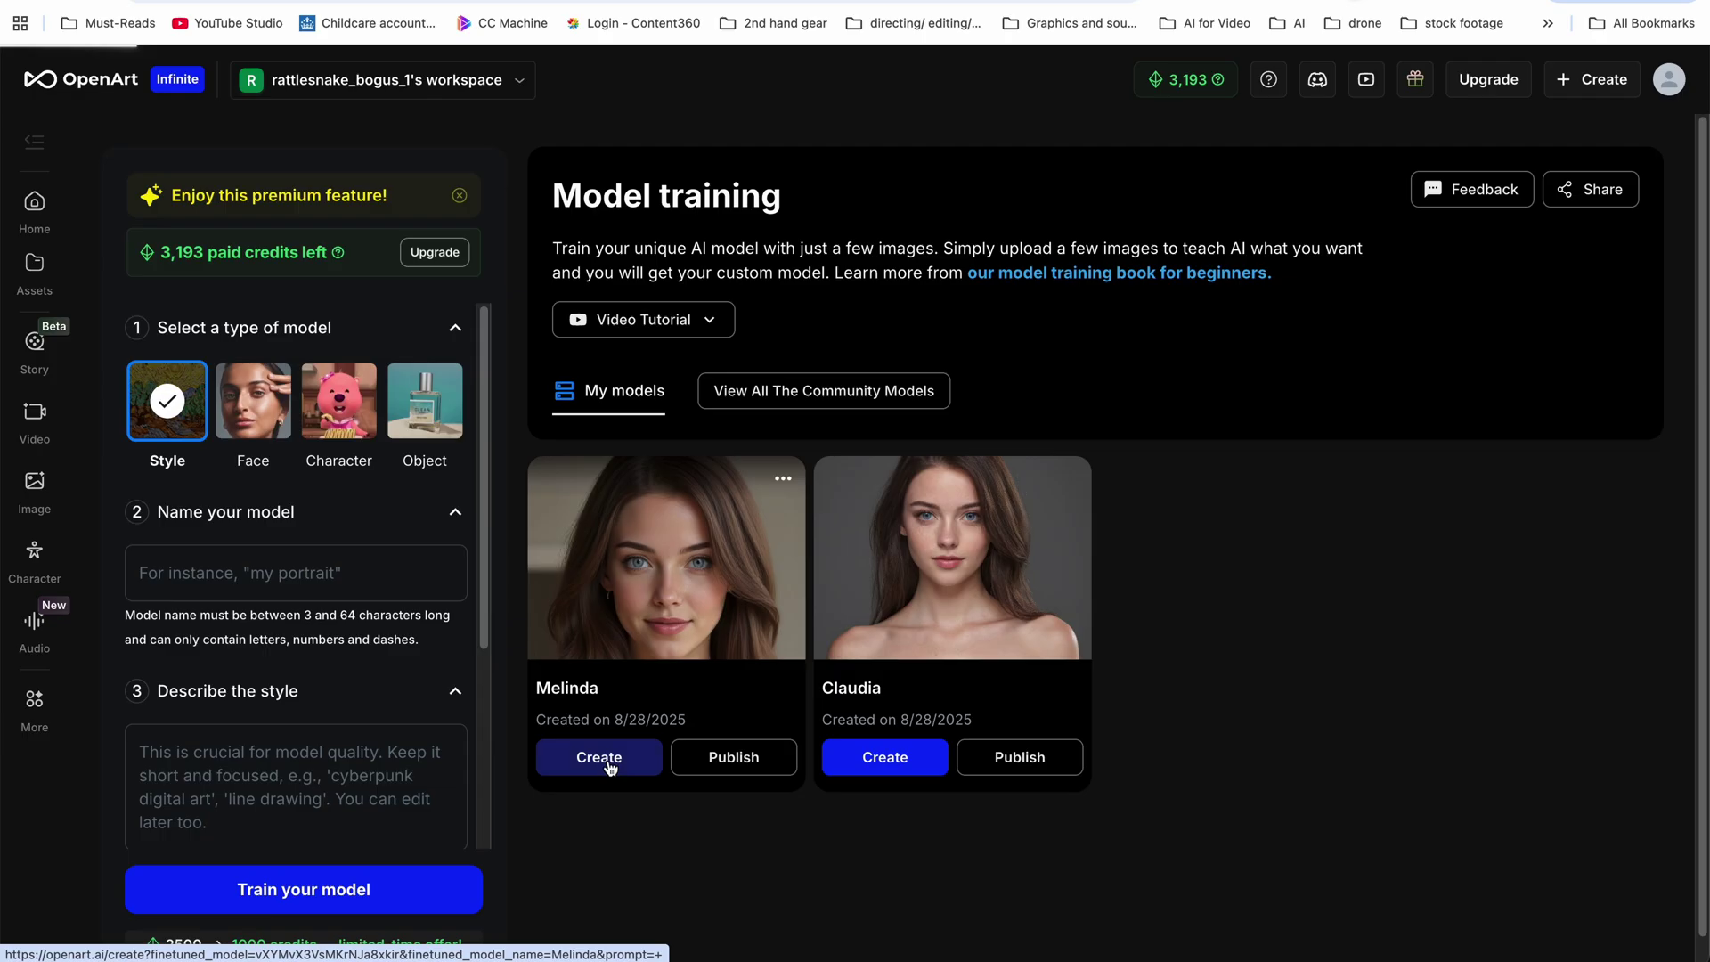
Start image creation with the trained Melinda model, collapse the navigation sidebar, and activate the empty prompt field
{"action": "left_click", "coordinate": [610, 764]}
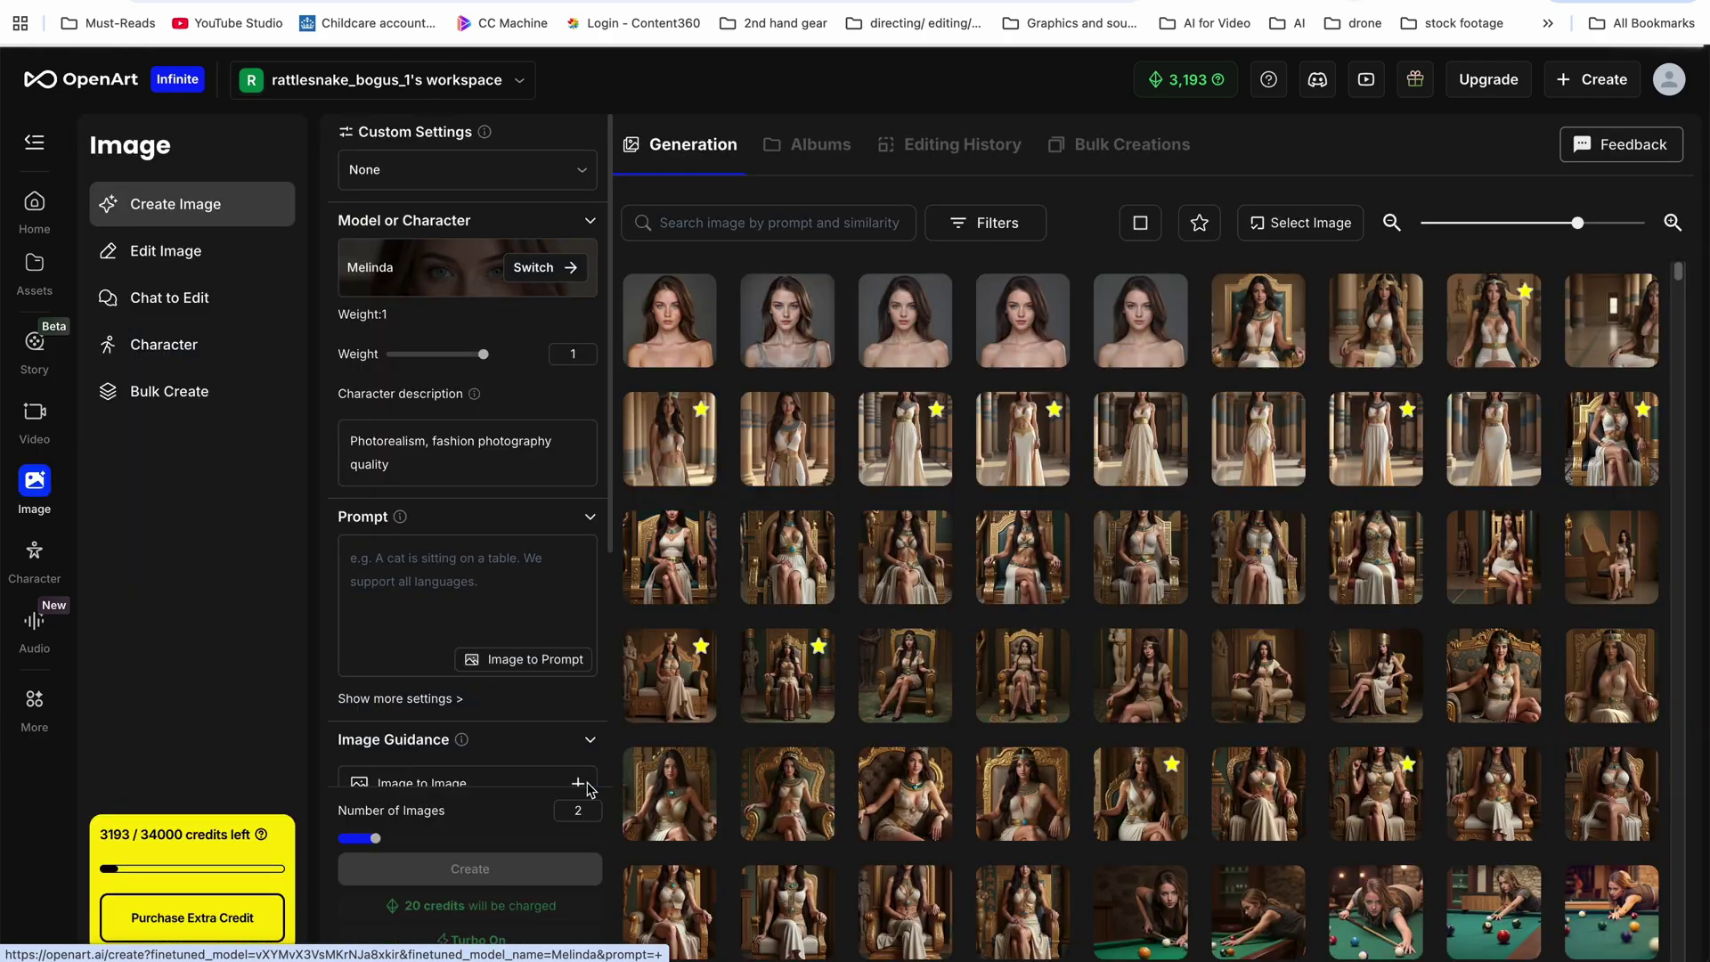
{"action": "left_click", "coordinate": [36, 144]}
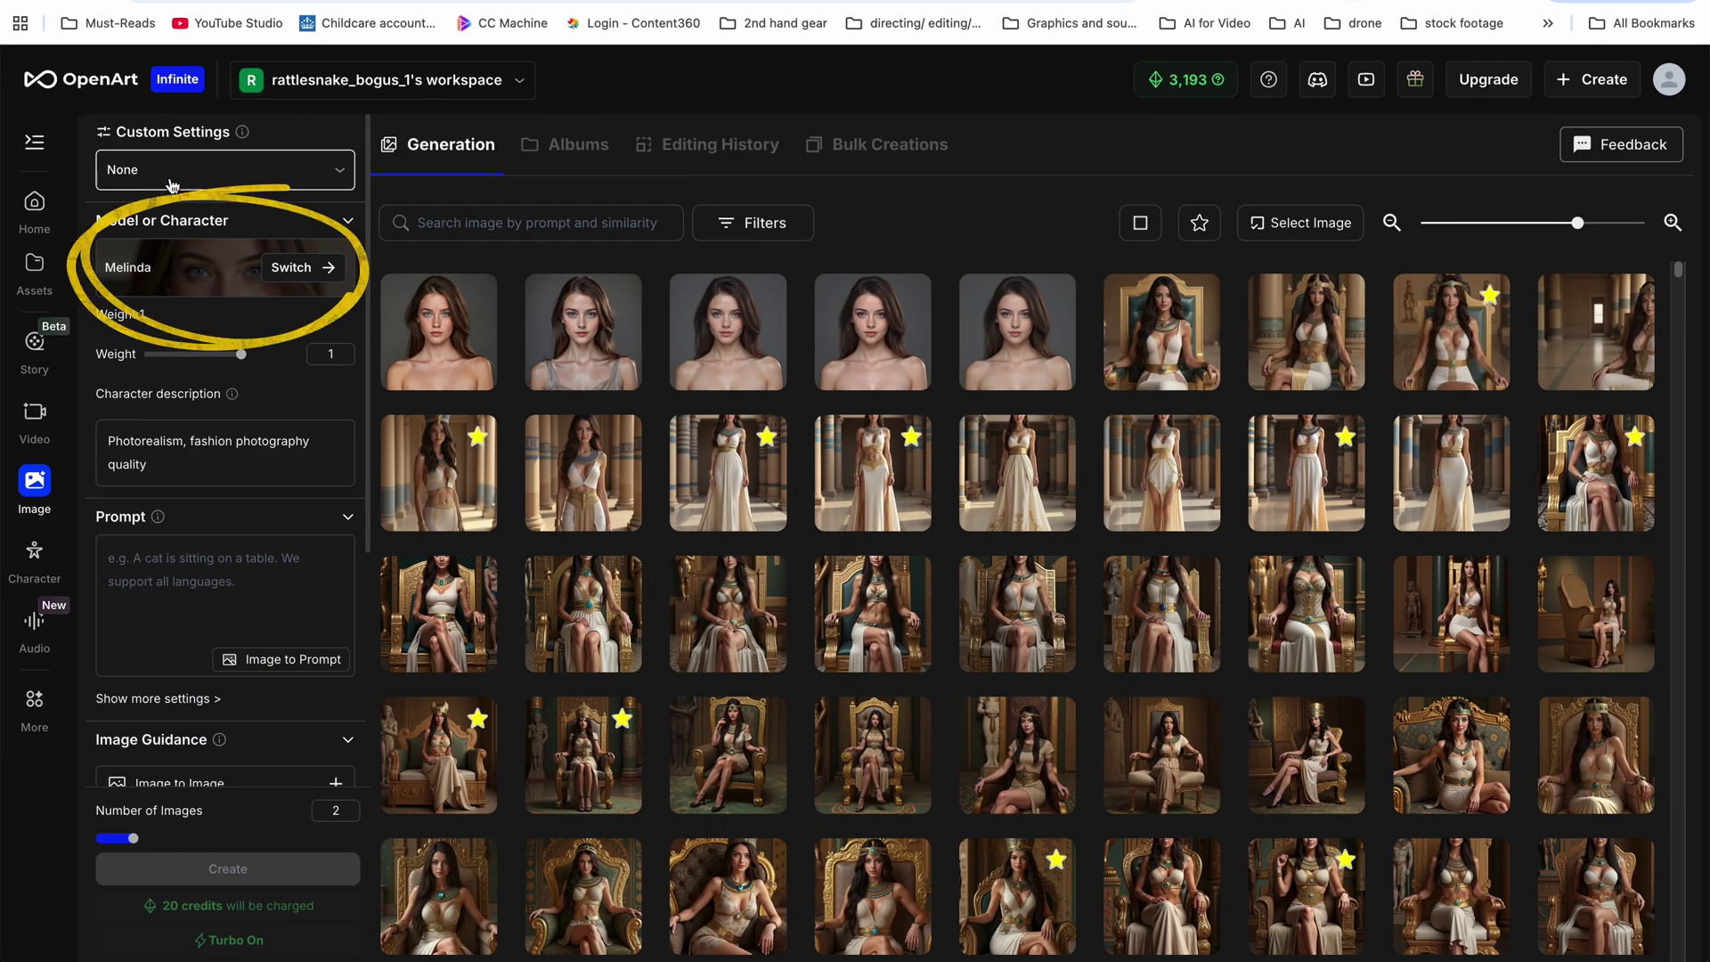
{"action": "left_click", "coordinate": [163, 572]}
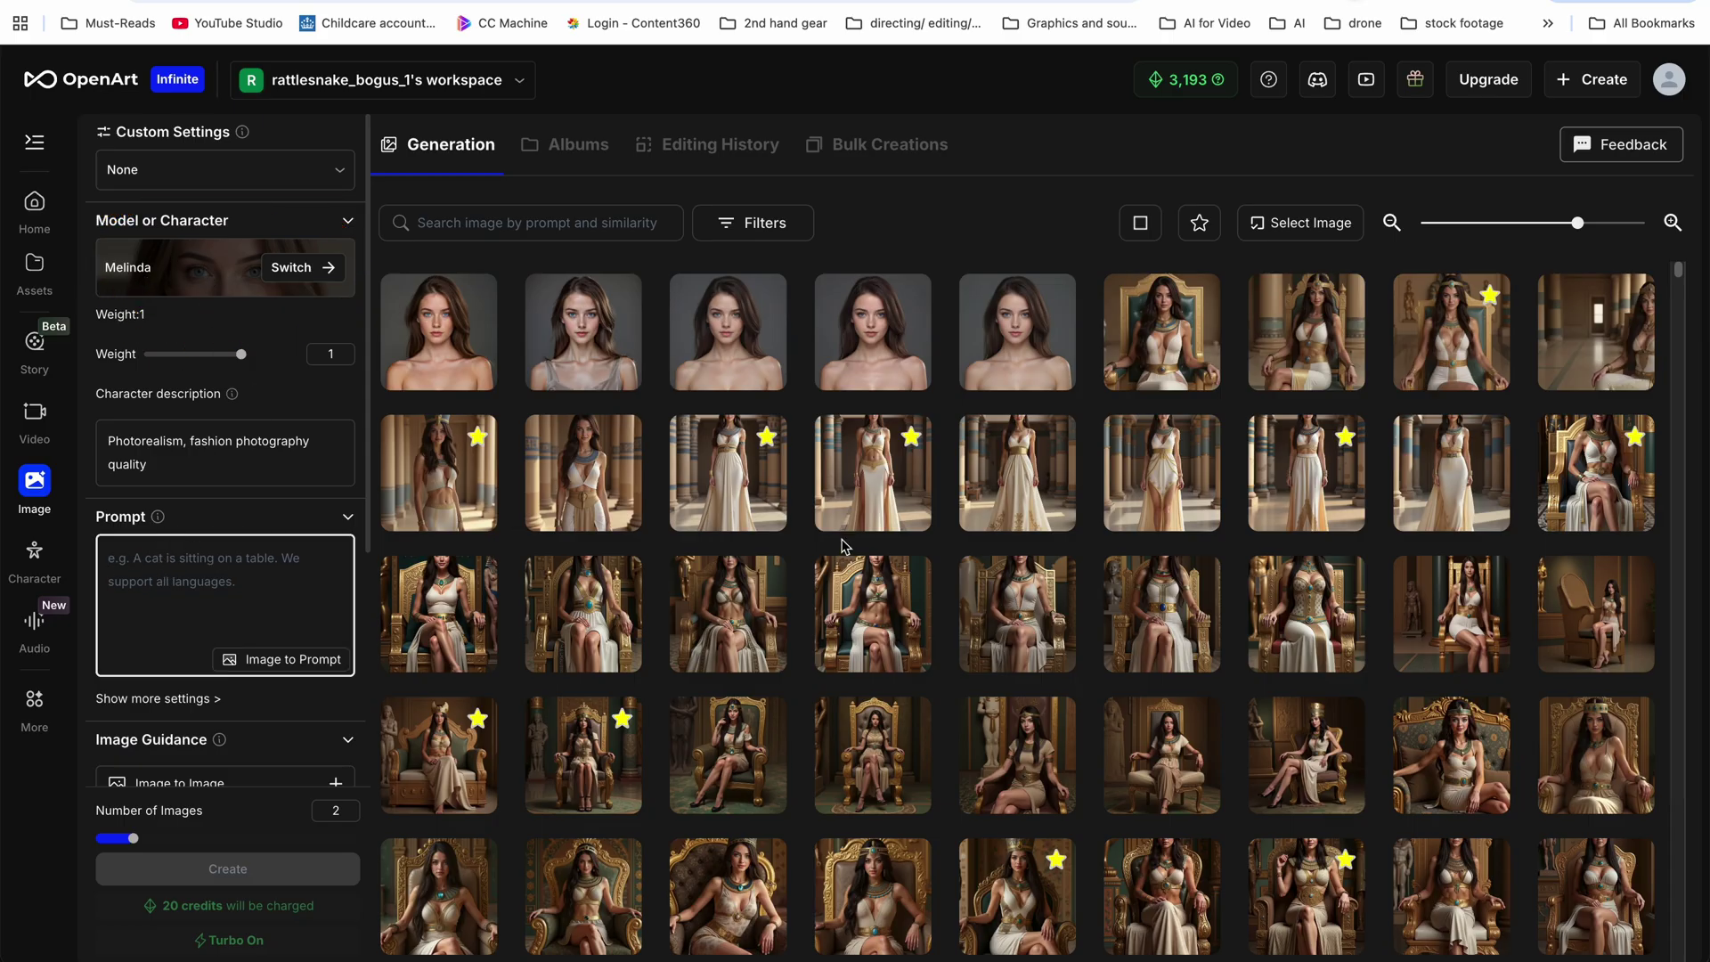
Filter the generation gallery to starred images and browse the character's earlier scenes and outfits
{"action": "scroll", "coordinate": [874, 553], "scroll_direction": "down", "scroll_amount": 15}
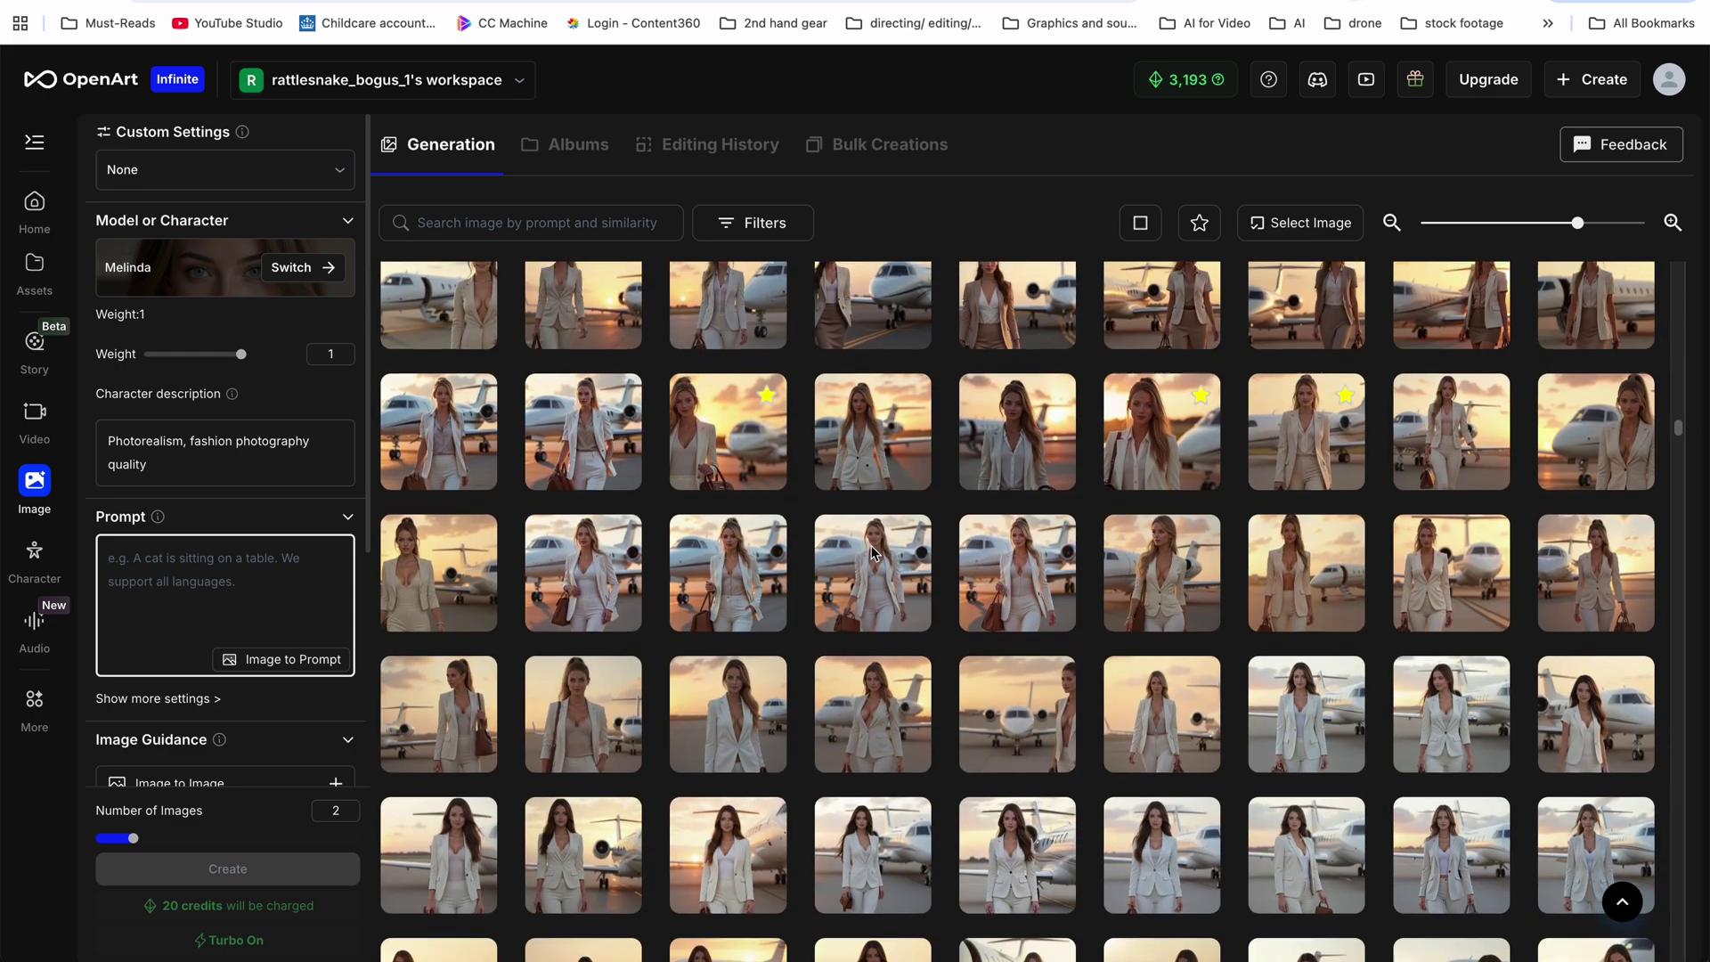
{"action": "left_click", "coordinate": [1198, 223]}
{"action": "scroll", "coordinate": [1093, 622], "scroll_direction": "down", "scroll_amount": 5}
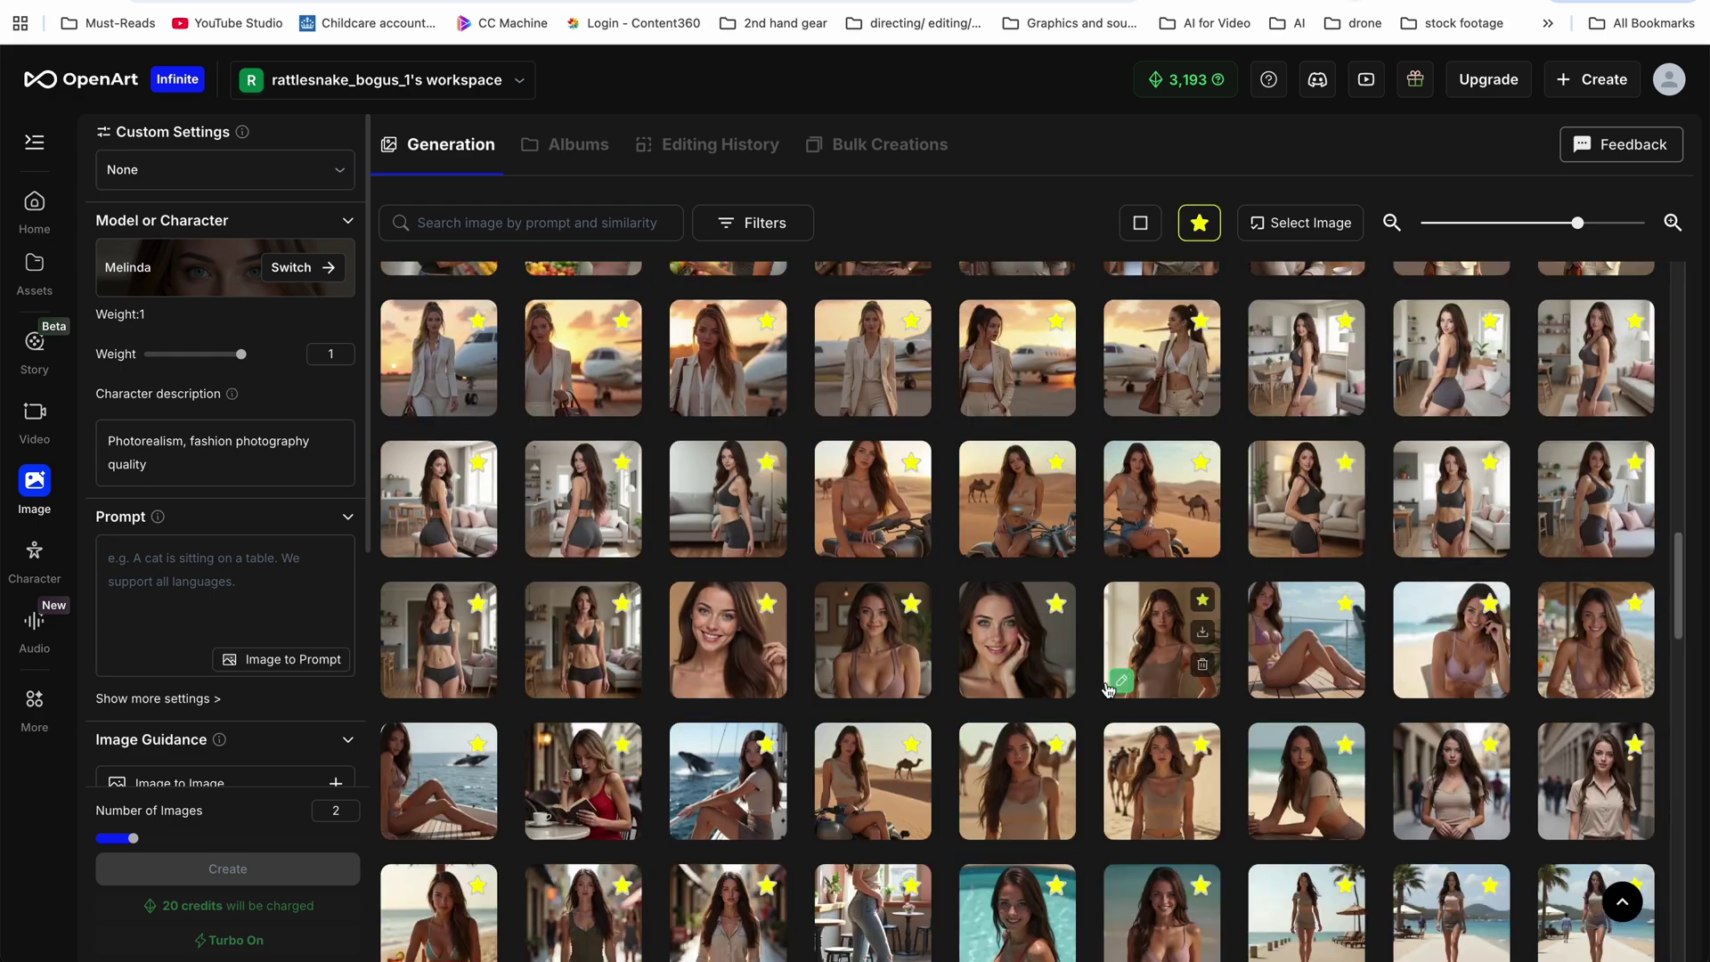
{"action": "scroll", "coordinate": [1094, 621], "scroll_direction": "down", "scroll_amount": 5}
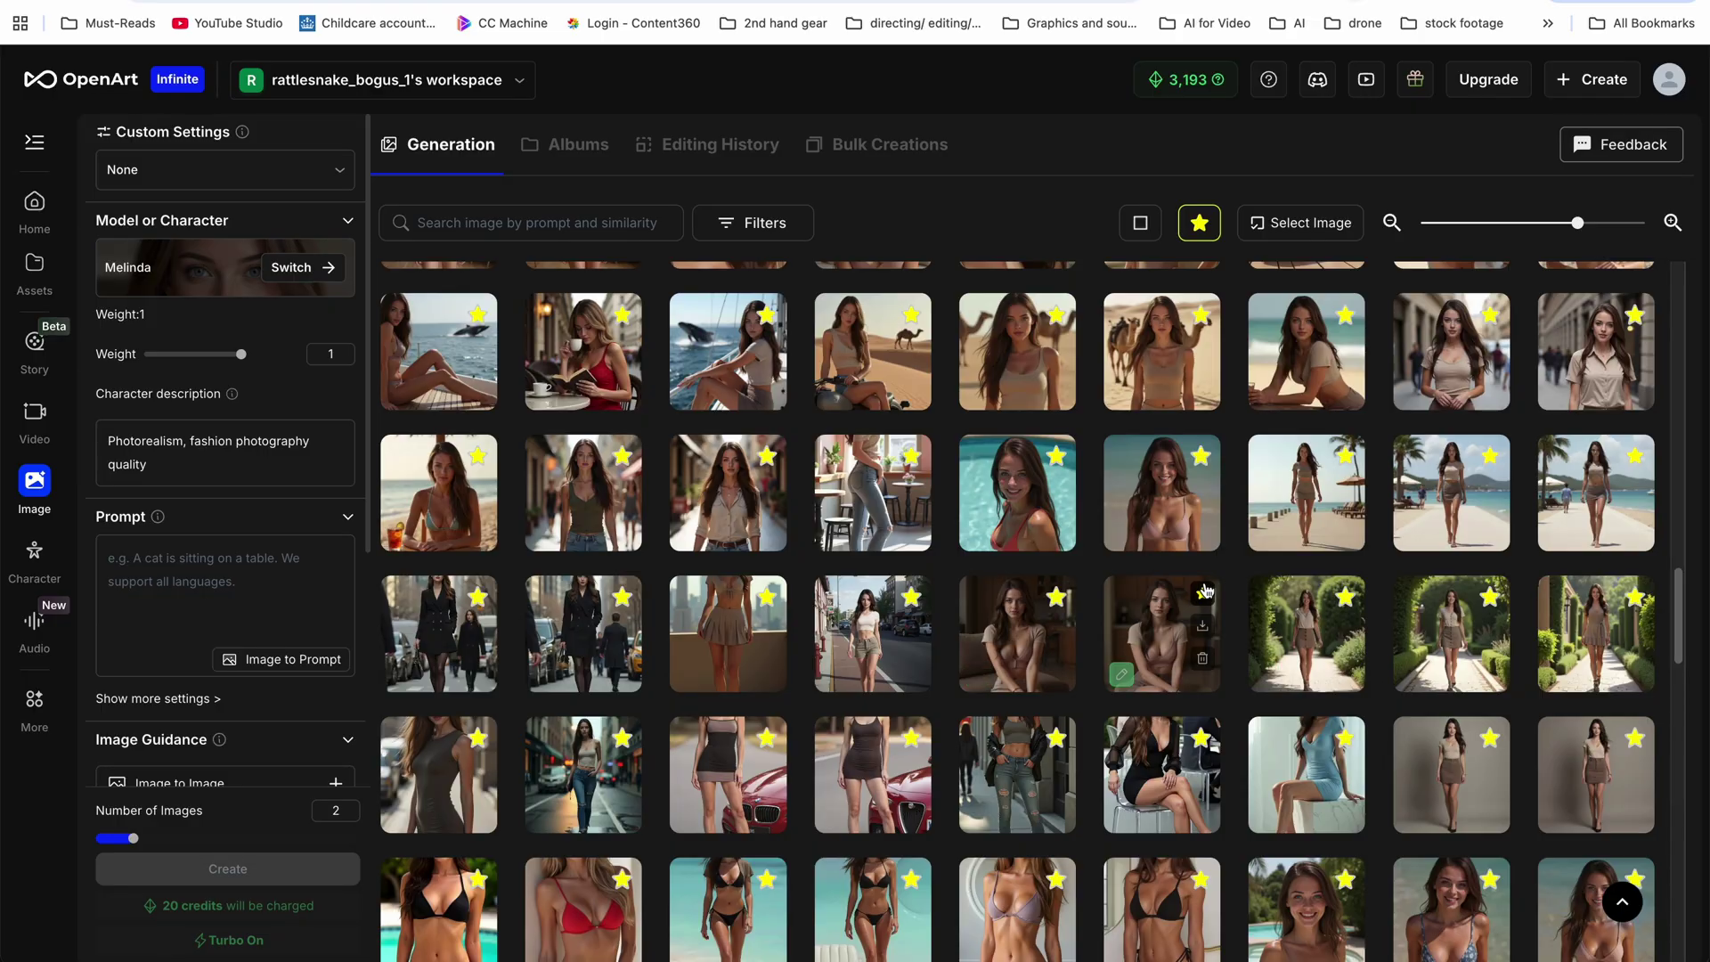
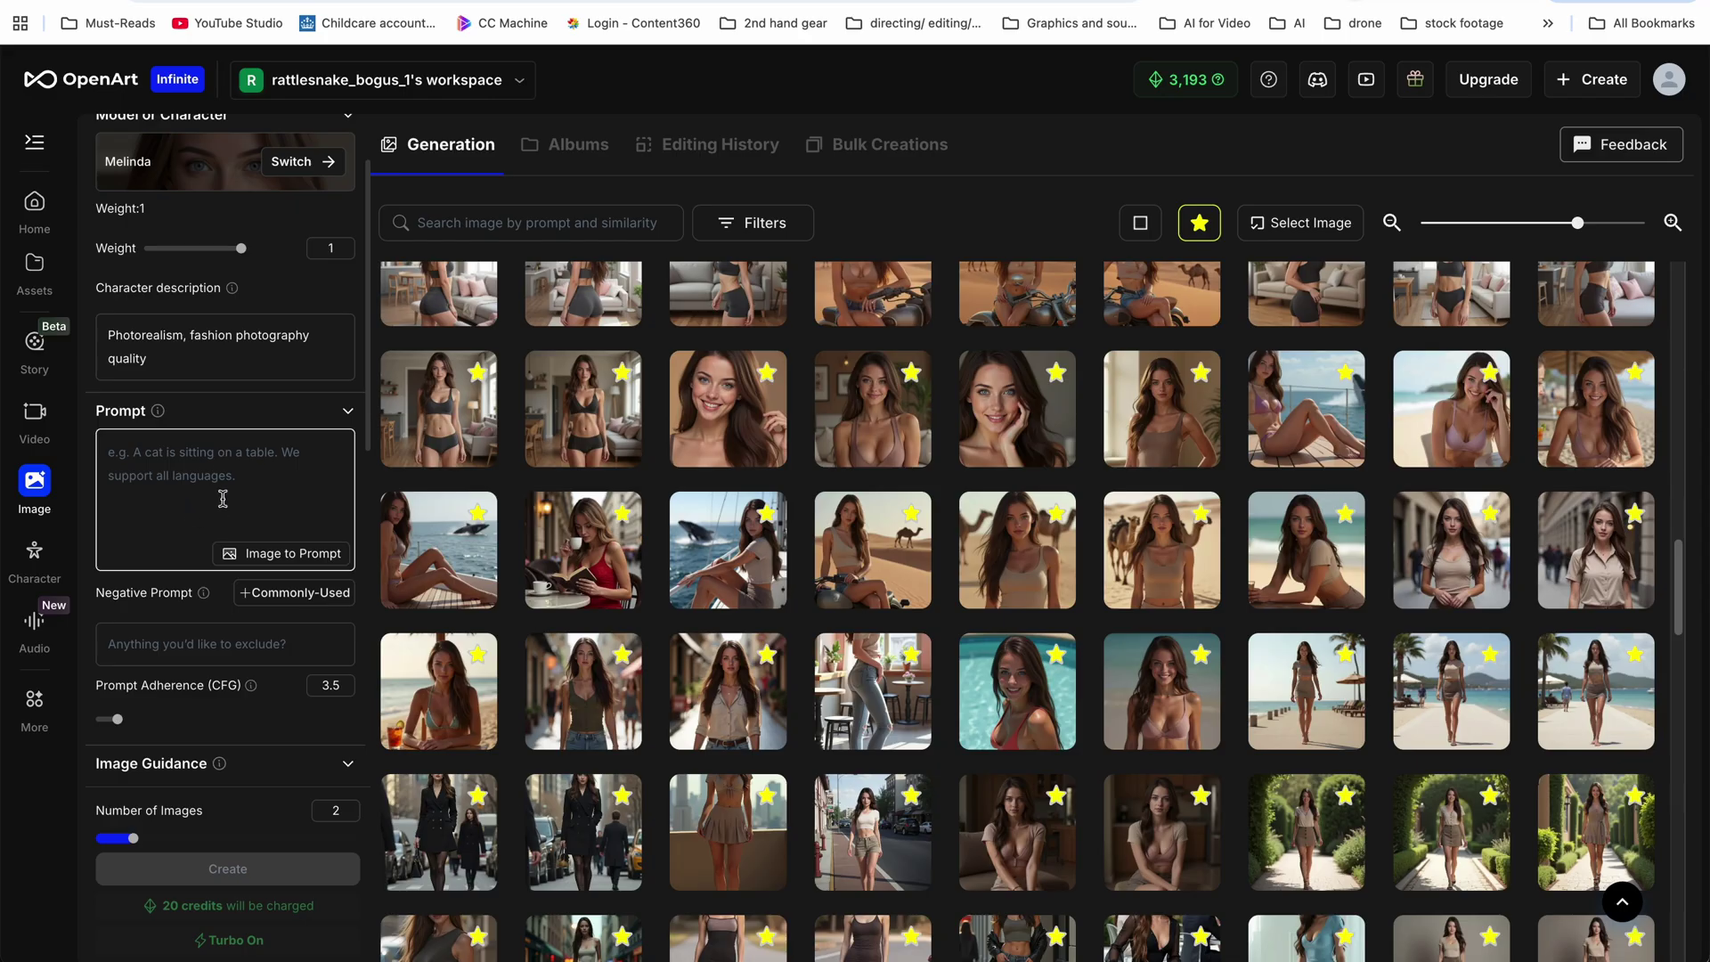
Copy the Negative Prompt paragraph beginning "Cartoon, anime, 3D render" from the ChatGPT conversation and paste it into OpenArt's negative prompt
{"action": "scroll", "coordinate": [232, 486], "scroll_direction": "down", "scroll_amount": 5}
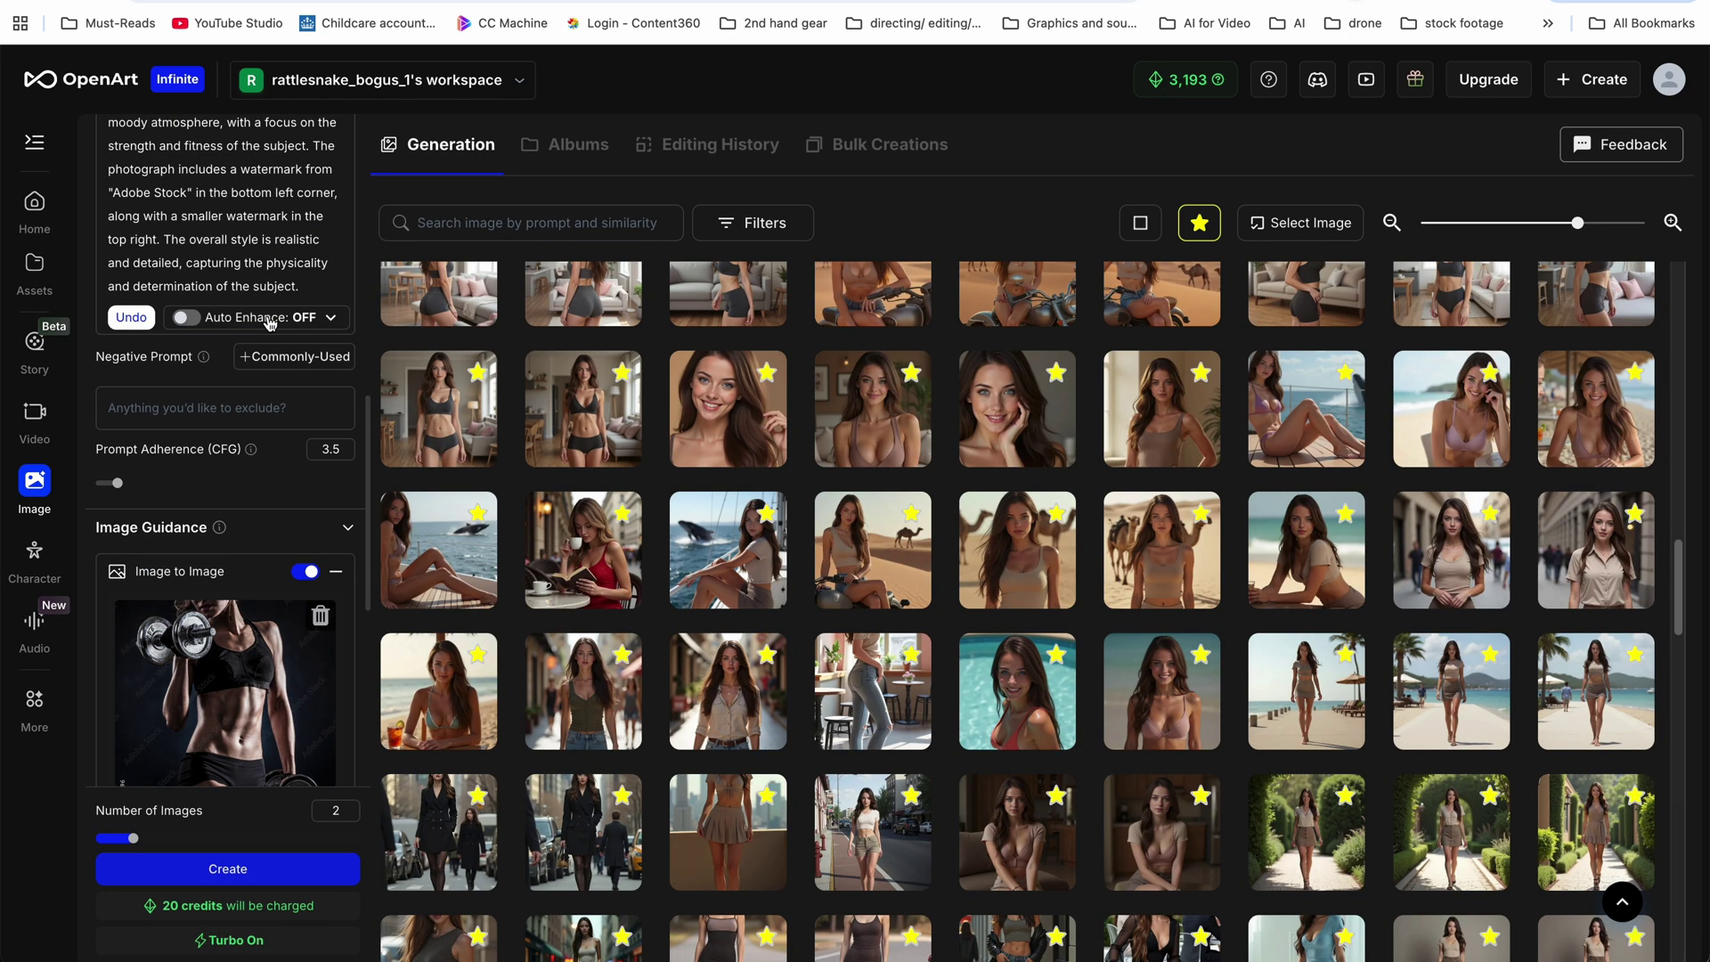
{"action": "scroll", "coordinate": [267, 322], "scroll_direction": "up", "scroll_amount": 8}
{"action": "scroll", "coordinate": [244, 425], "scroll_direction": "down", "scroll_amount": 10}
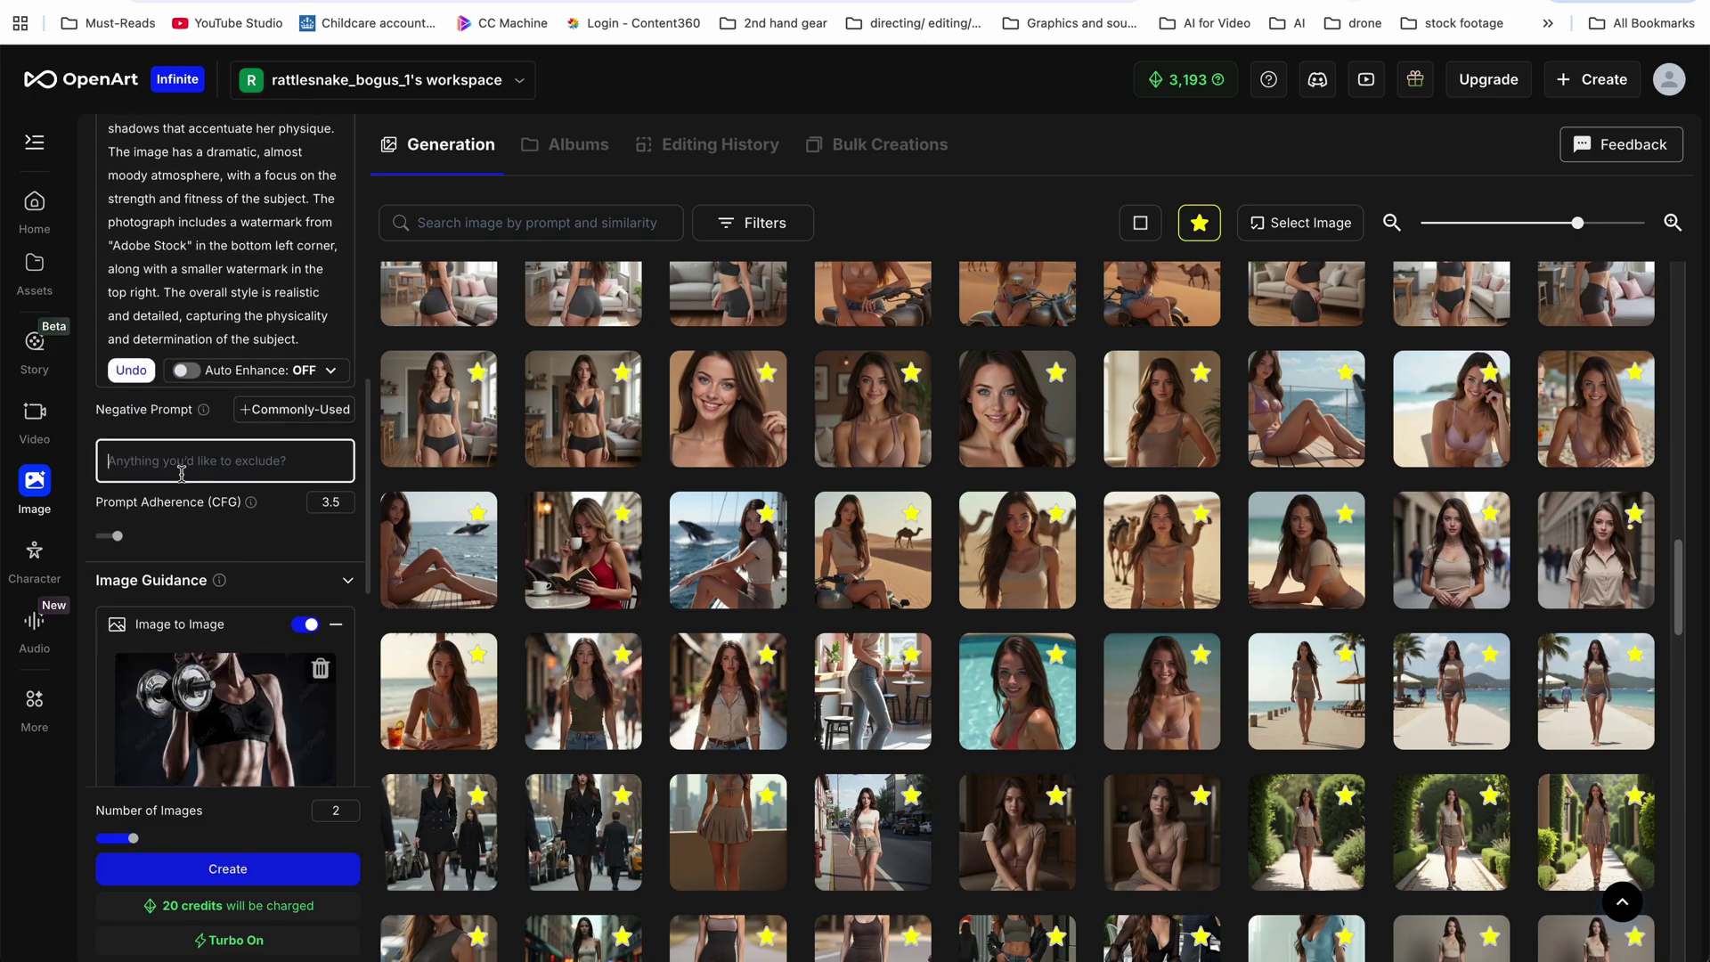
{"action": "left_click", "coordinate": [1012, 4]}
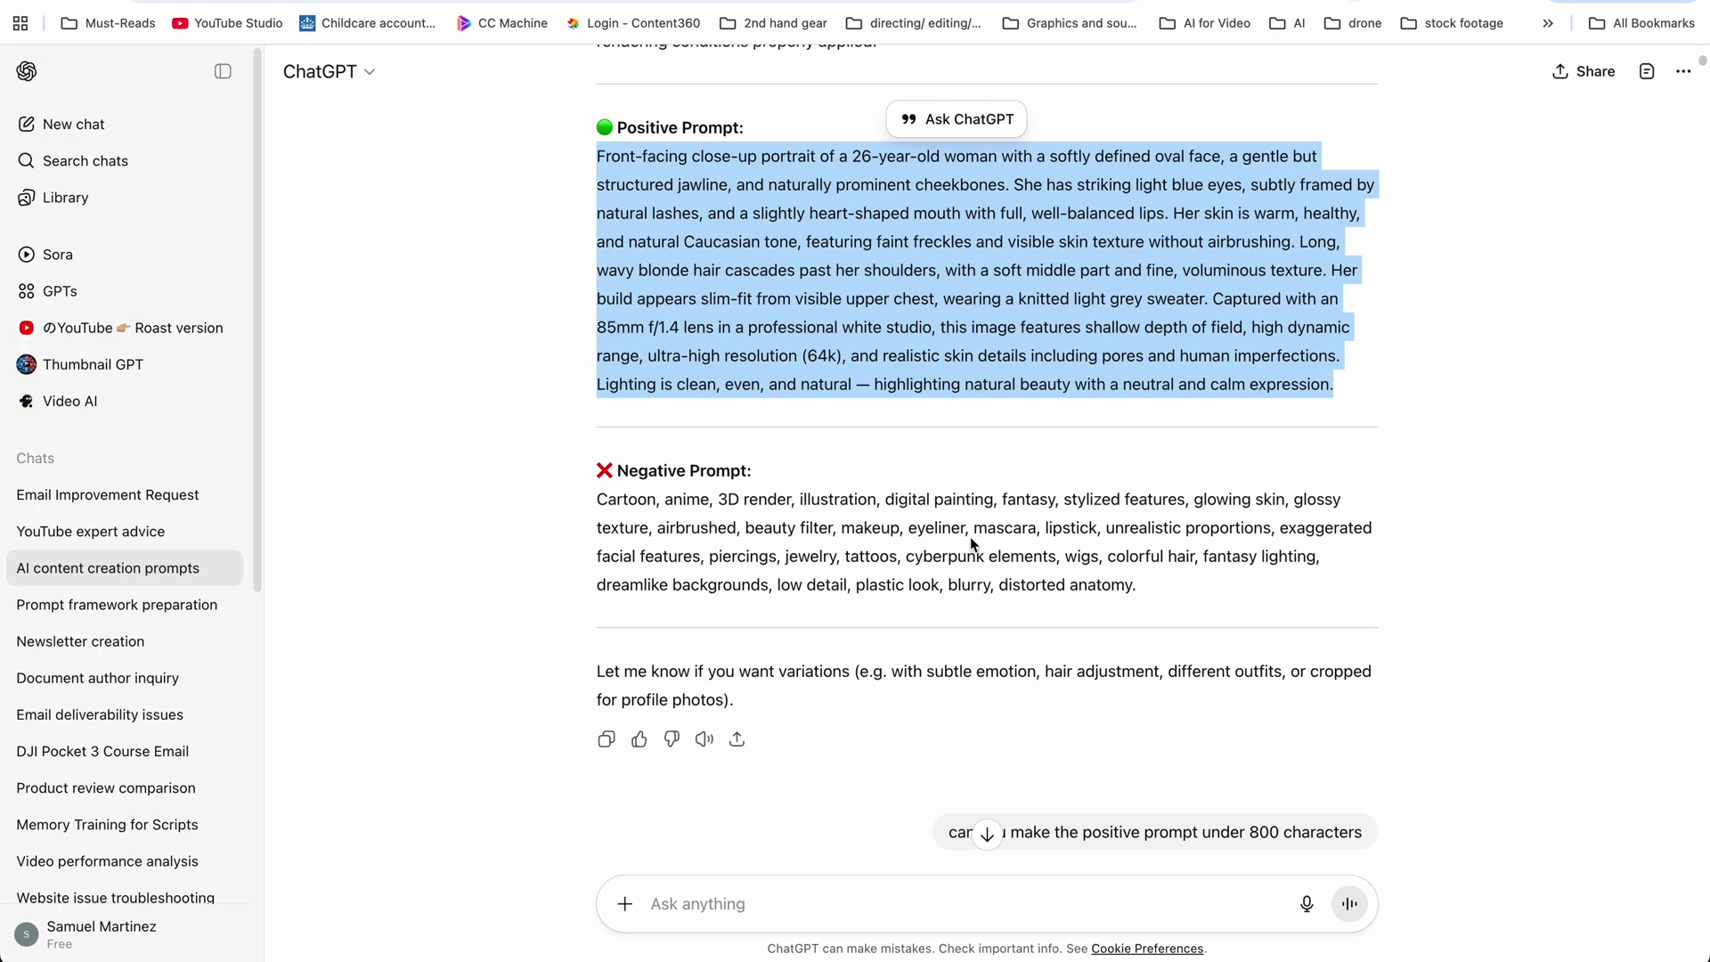
{"action": "triple_click", "coordinate": [795, 532]}
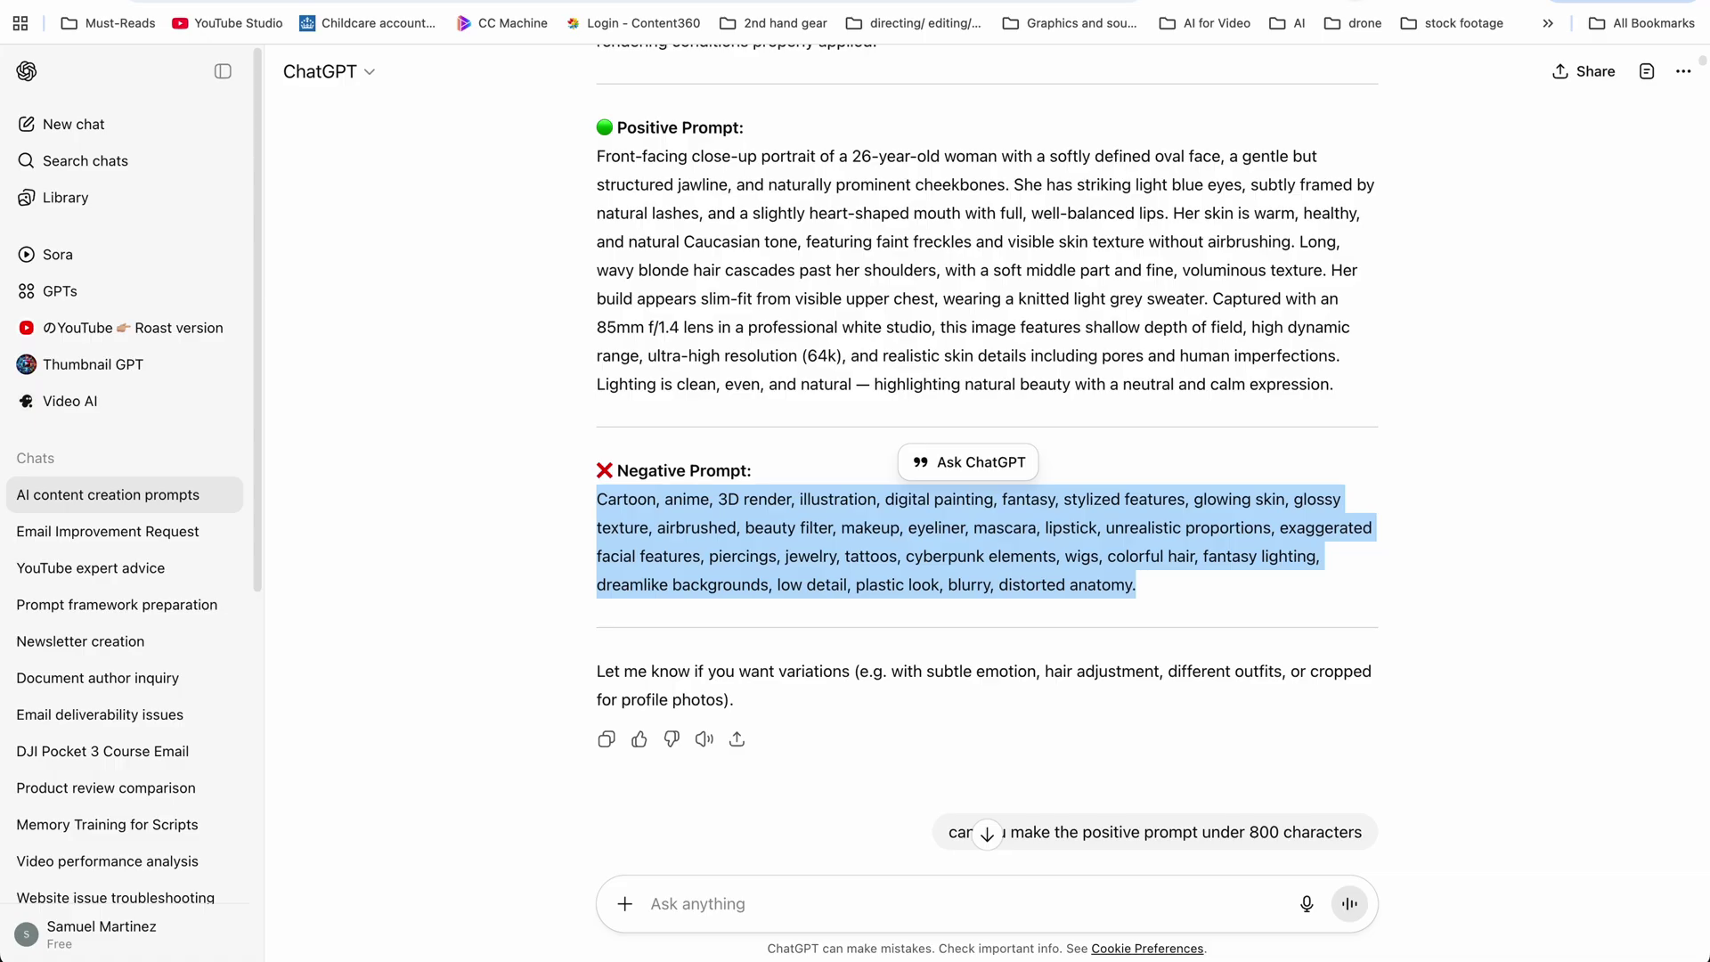
{"action": "left_click", "coordinate": [1281, 6]}
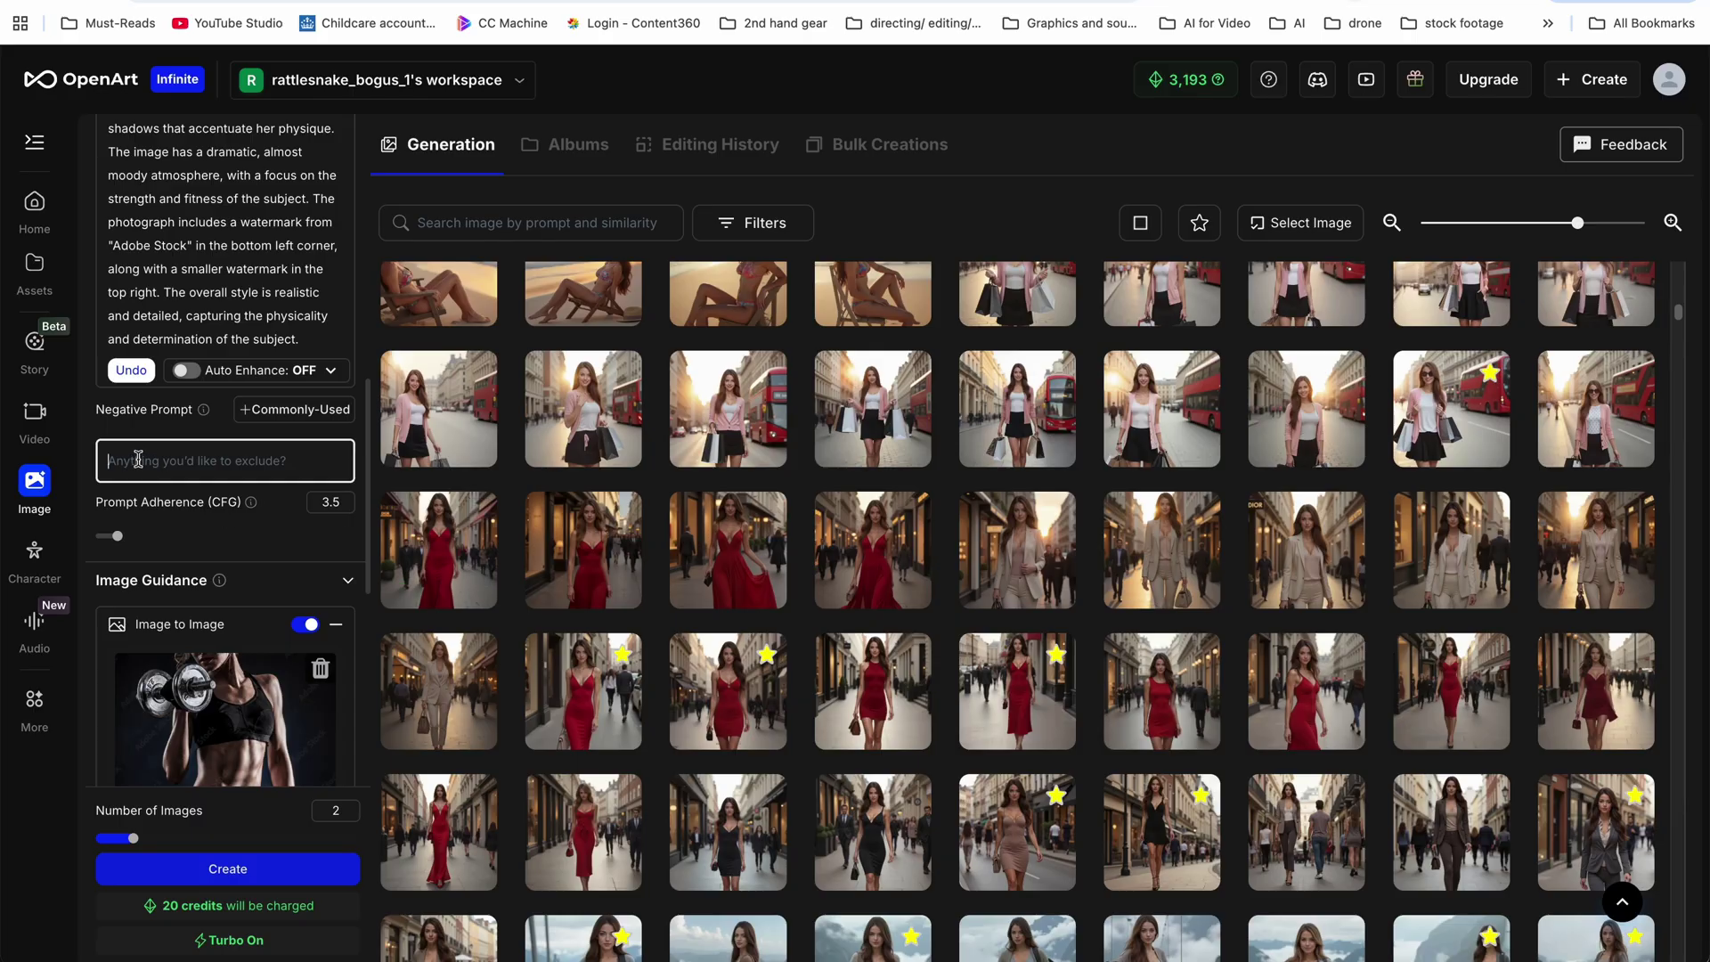
{"action": "key", "text": "ctrl+v"}
Set Prompt Adherence (CFG) to 2, expand the advanced generation settings and set Steps to 43
{"action": "scroll", "coordinate": [271, 549], "scroll_direction": "down", "scroll_amount": 3}
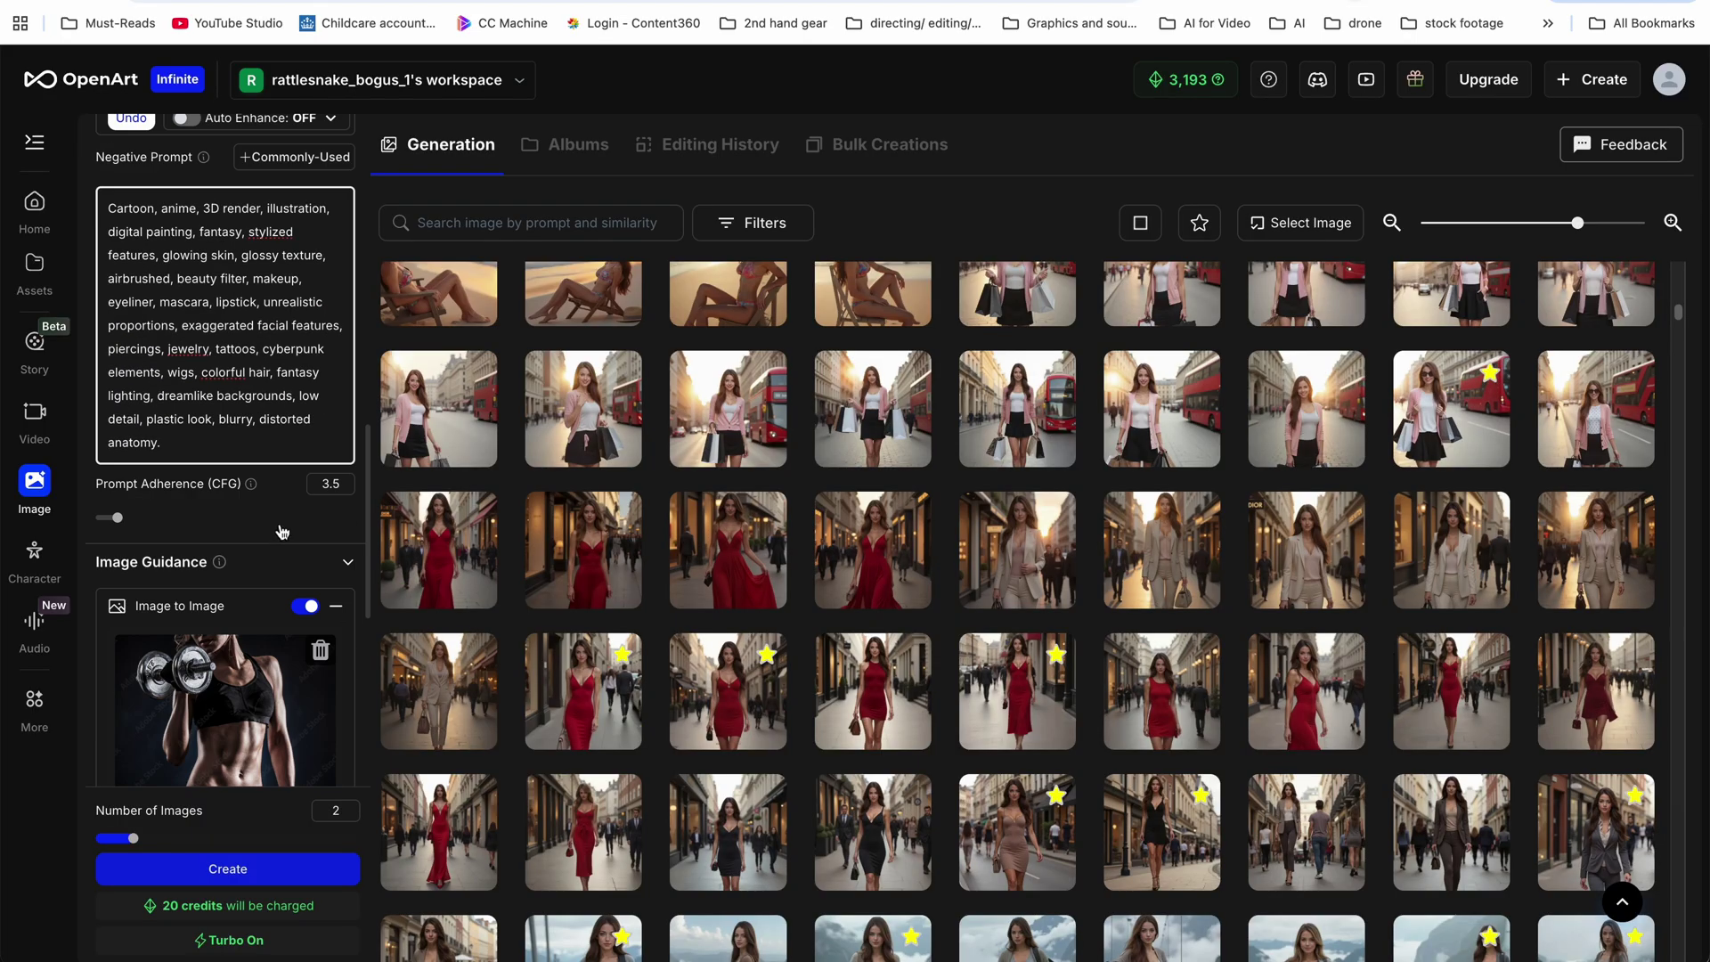
{"action": "left_click_drag", "start_coordinate": [113, 522], "coordinate": [89, 527]}
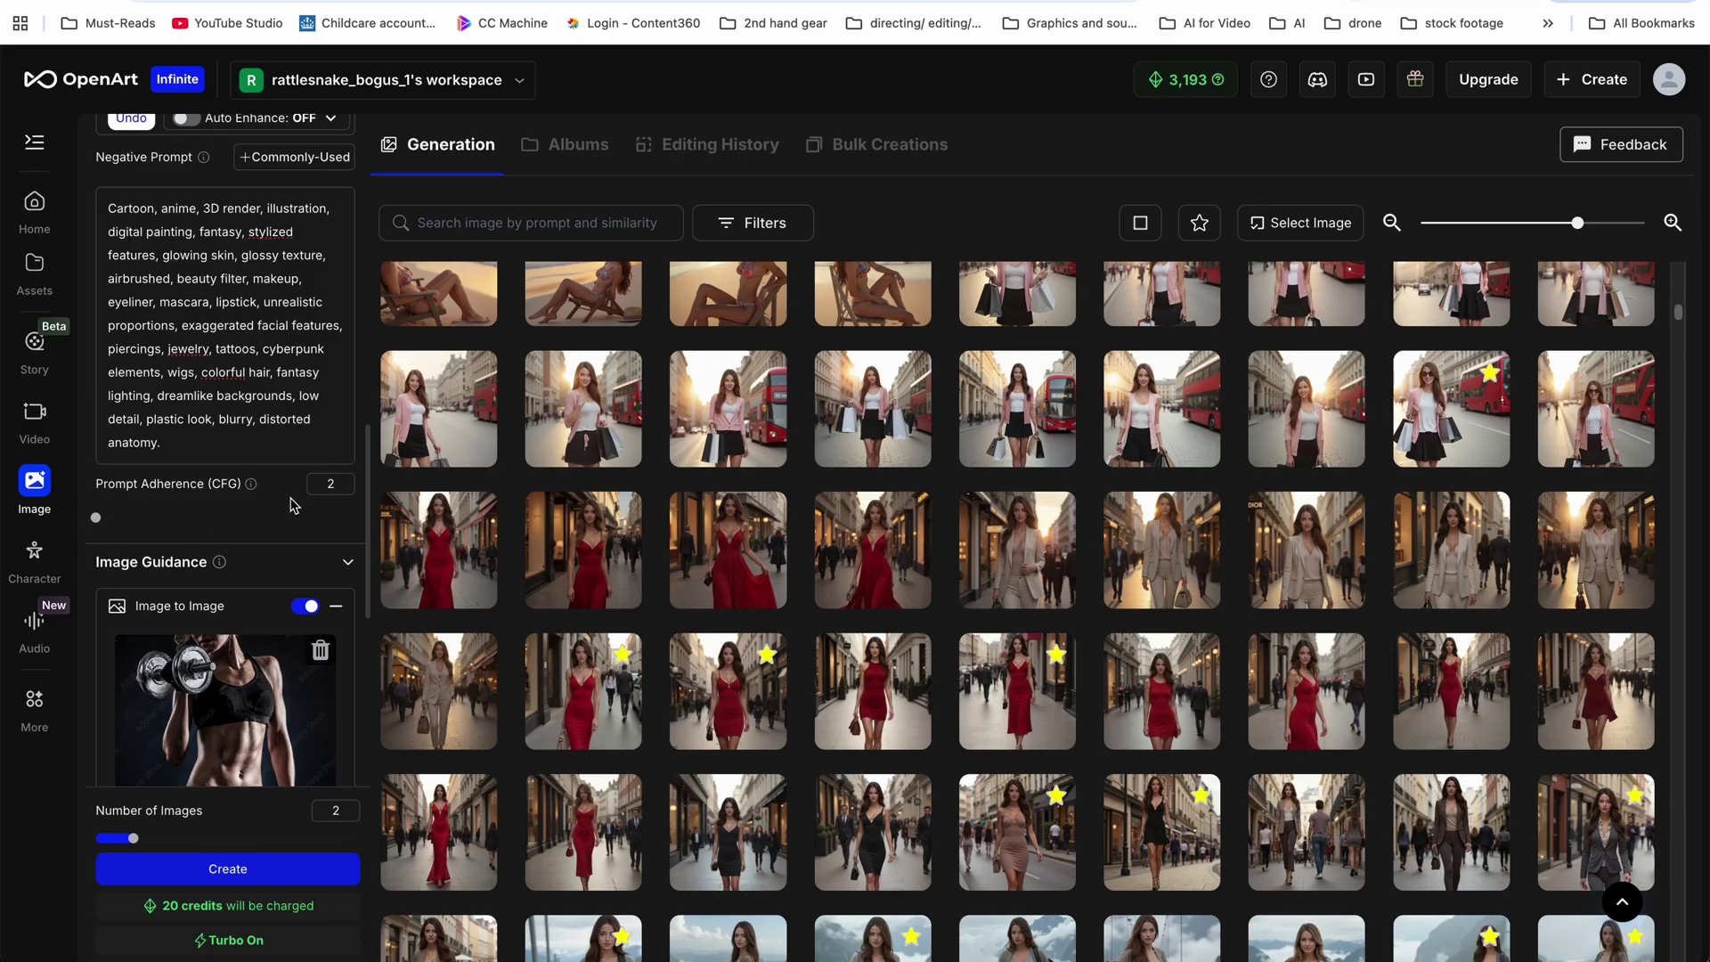
{"action": "scroll", "coordinate": [290, 506], "scroll_direction": "down", "scroll_amount": 4}
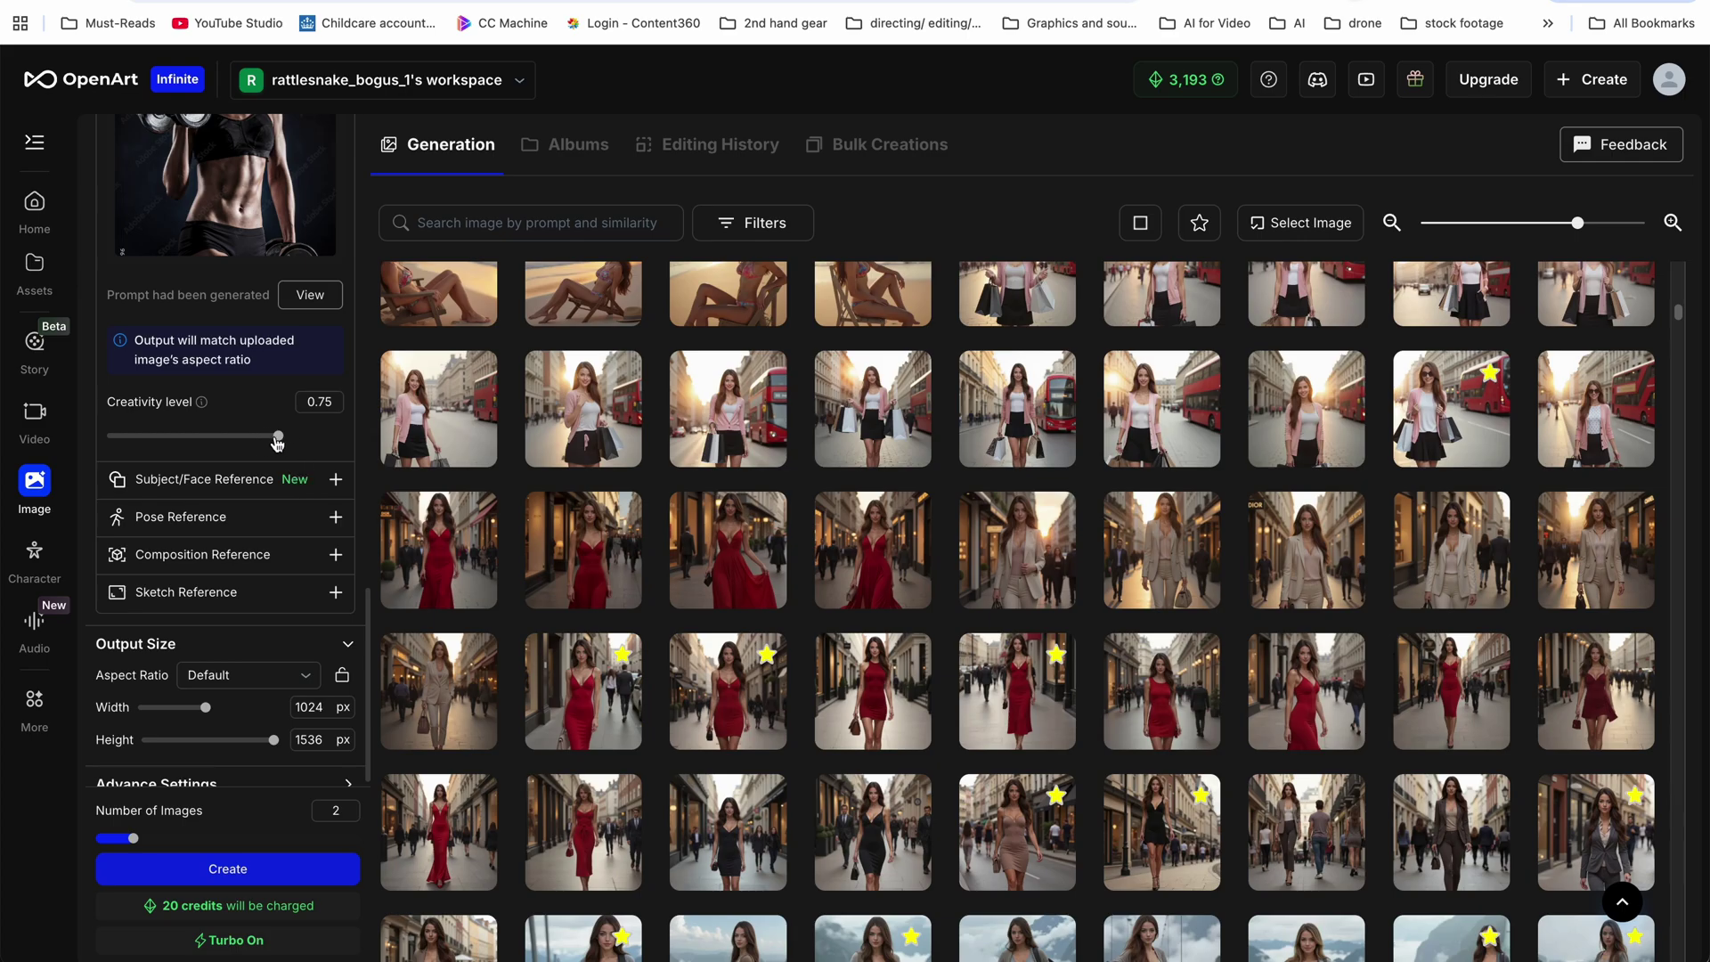
{"action": "scroll", "coordinate": [305, 572], "scroll_direction": "down", "scroll_amount": 1}
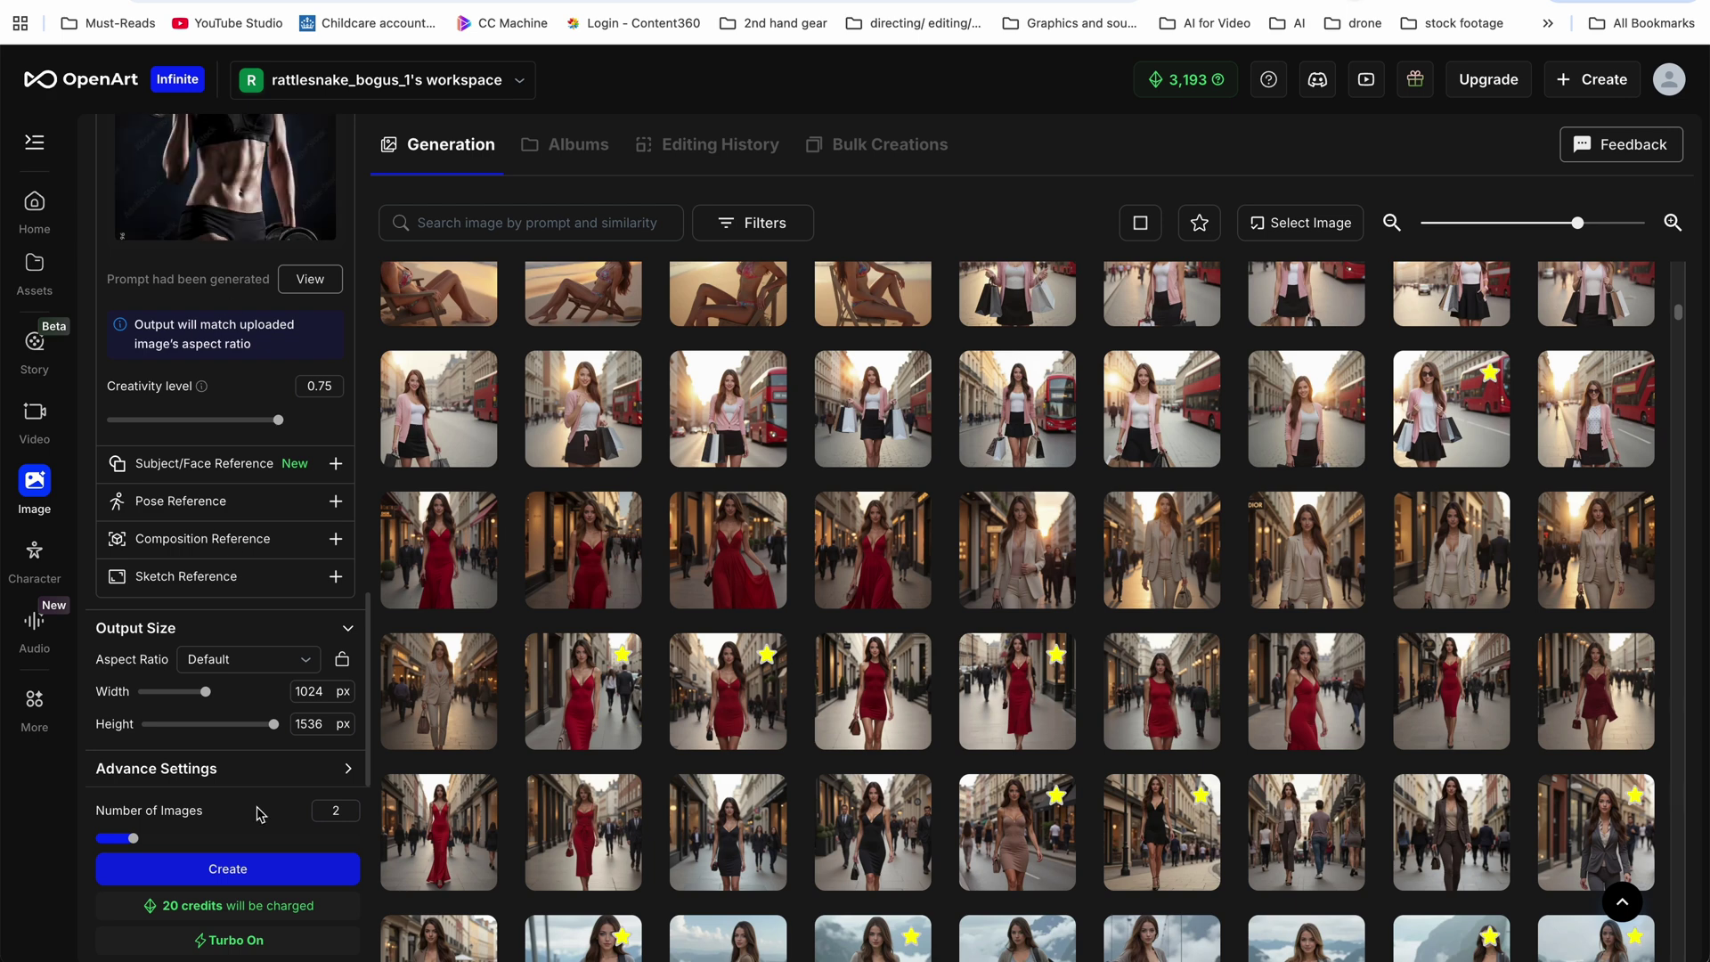
{"action": "left_click", "coordinate": [218, 773]}
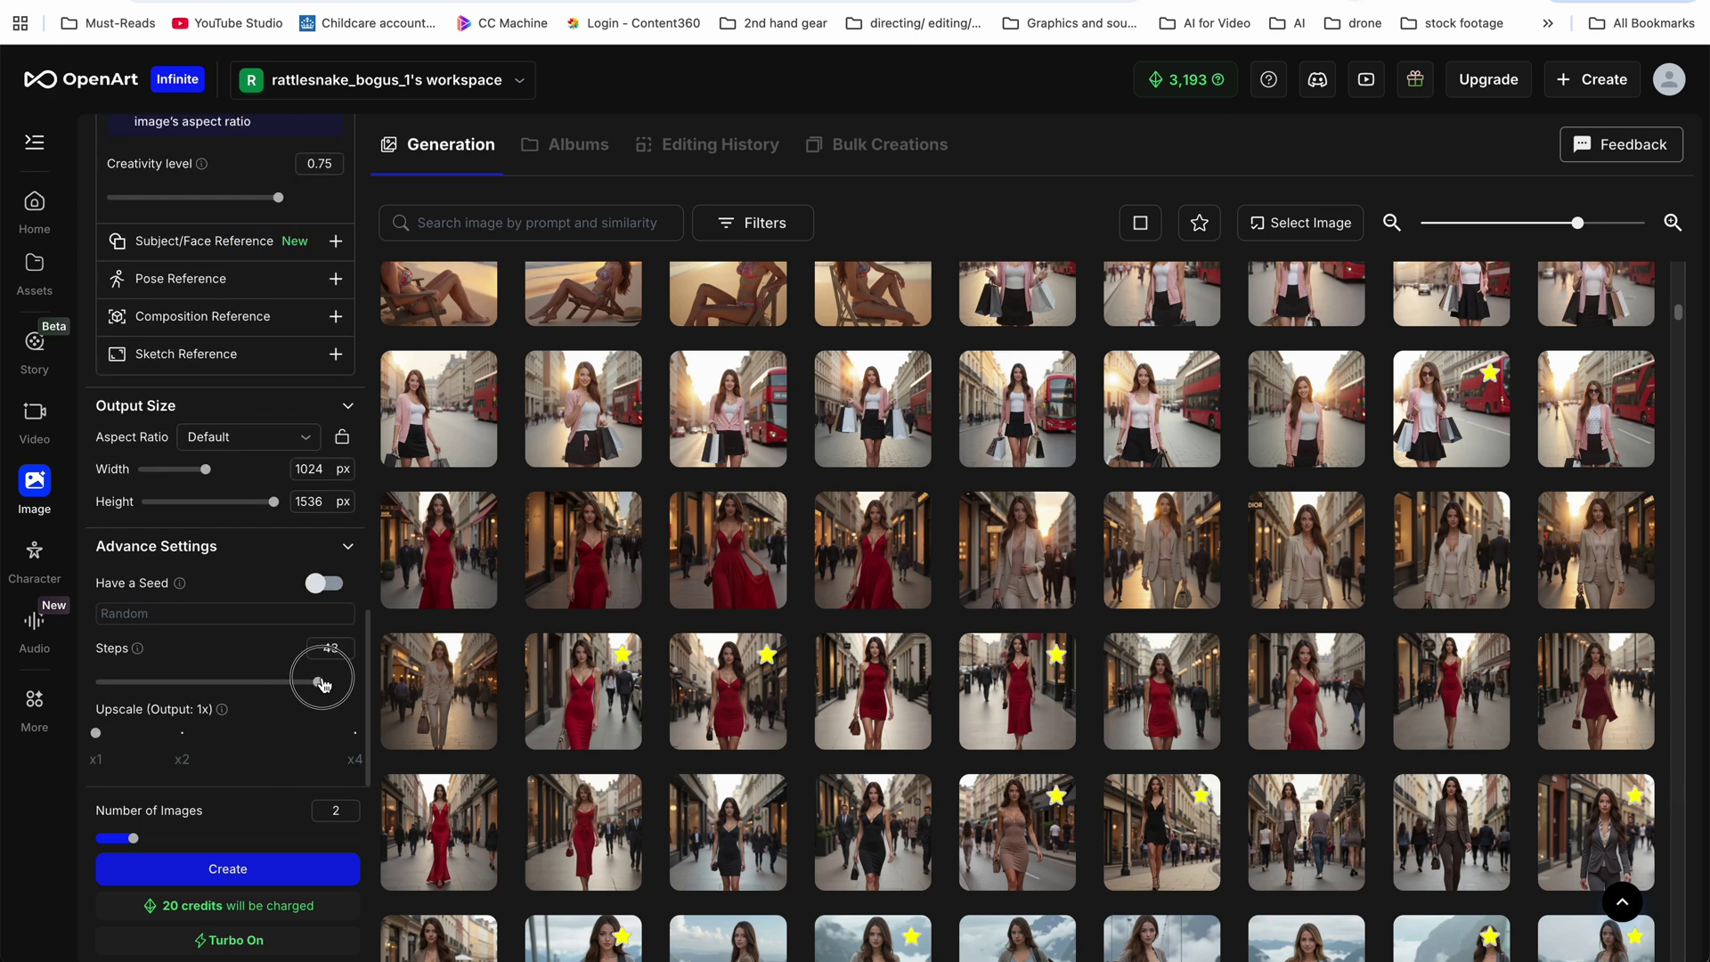
Find the dumbbell portraits in the generation gallery and examine both black-top versions enlarged
{"action": "scroll", "coordinate": [848, 645], "scroll_direction": "down", "scroll_amount": 15}
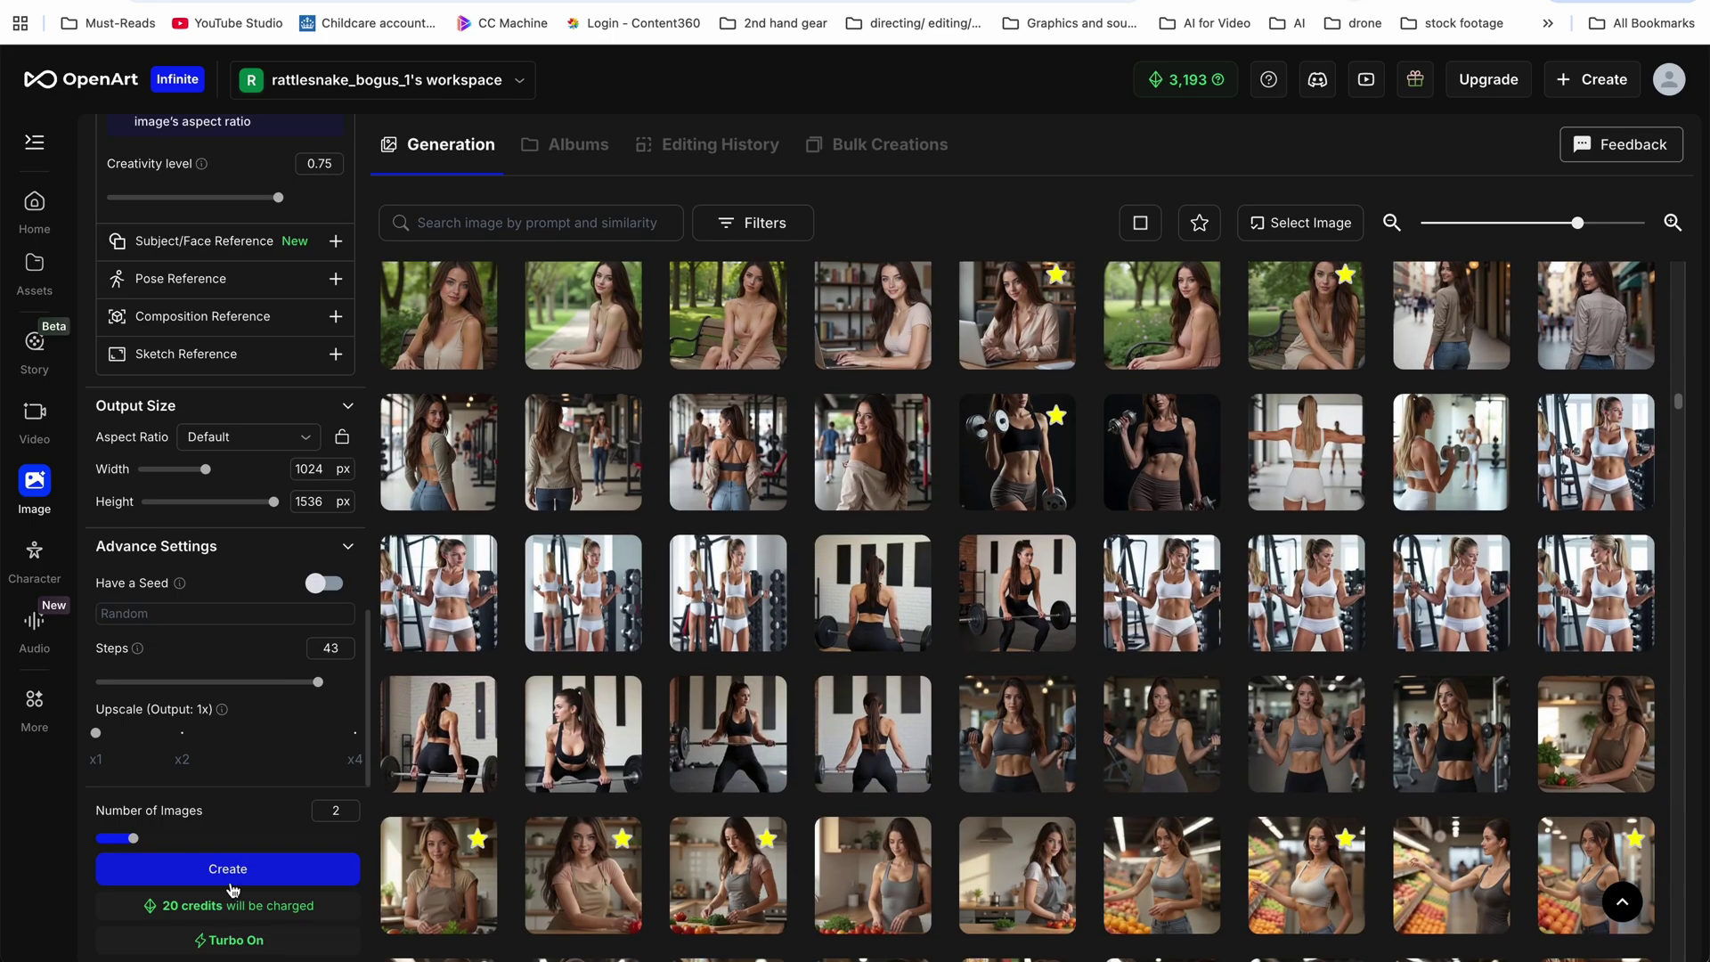
{"action": "scroll", "coordinate": [980, 614], "scroll_direction": "up", "scroll_amount": 5}
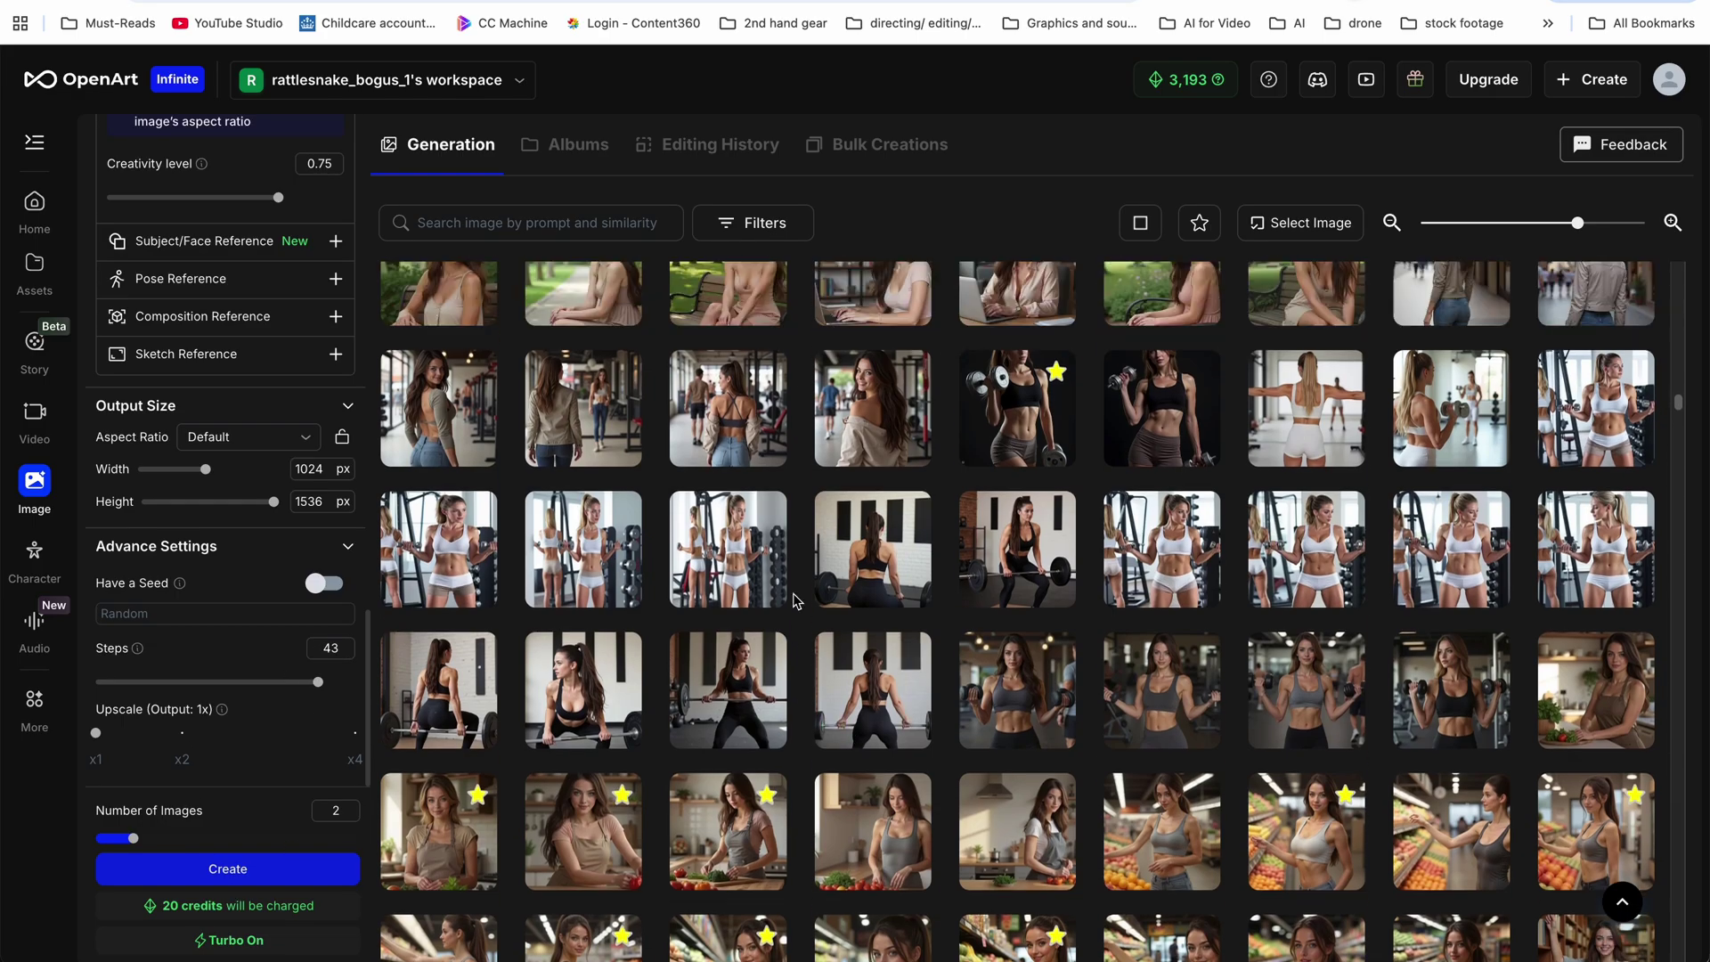
{"action": "left_click", "coordinate": [1153, 549]}
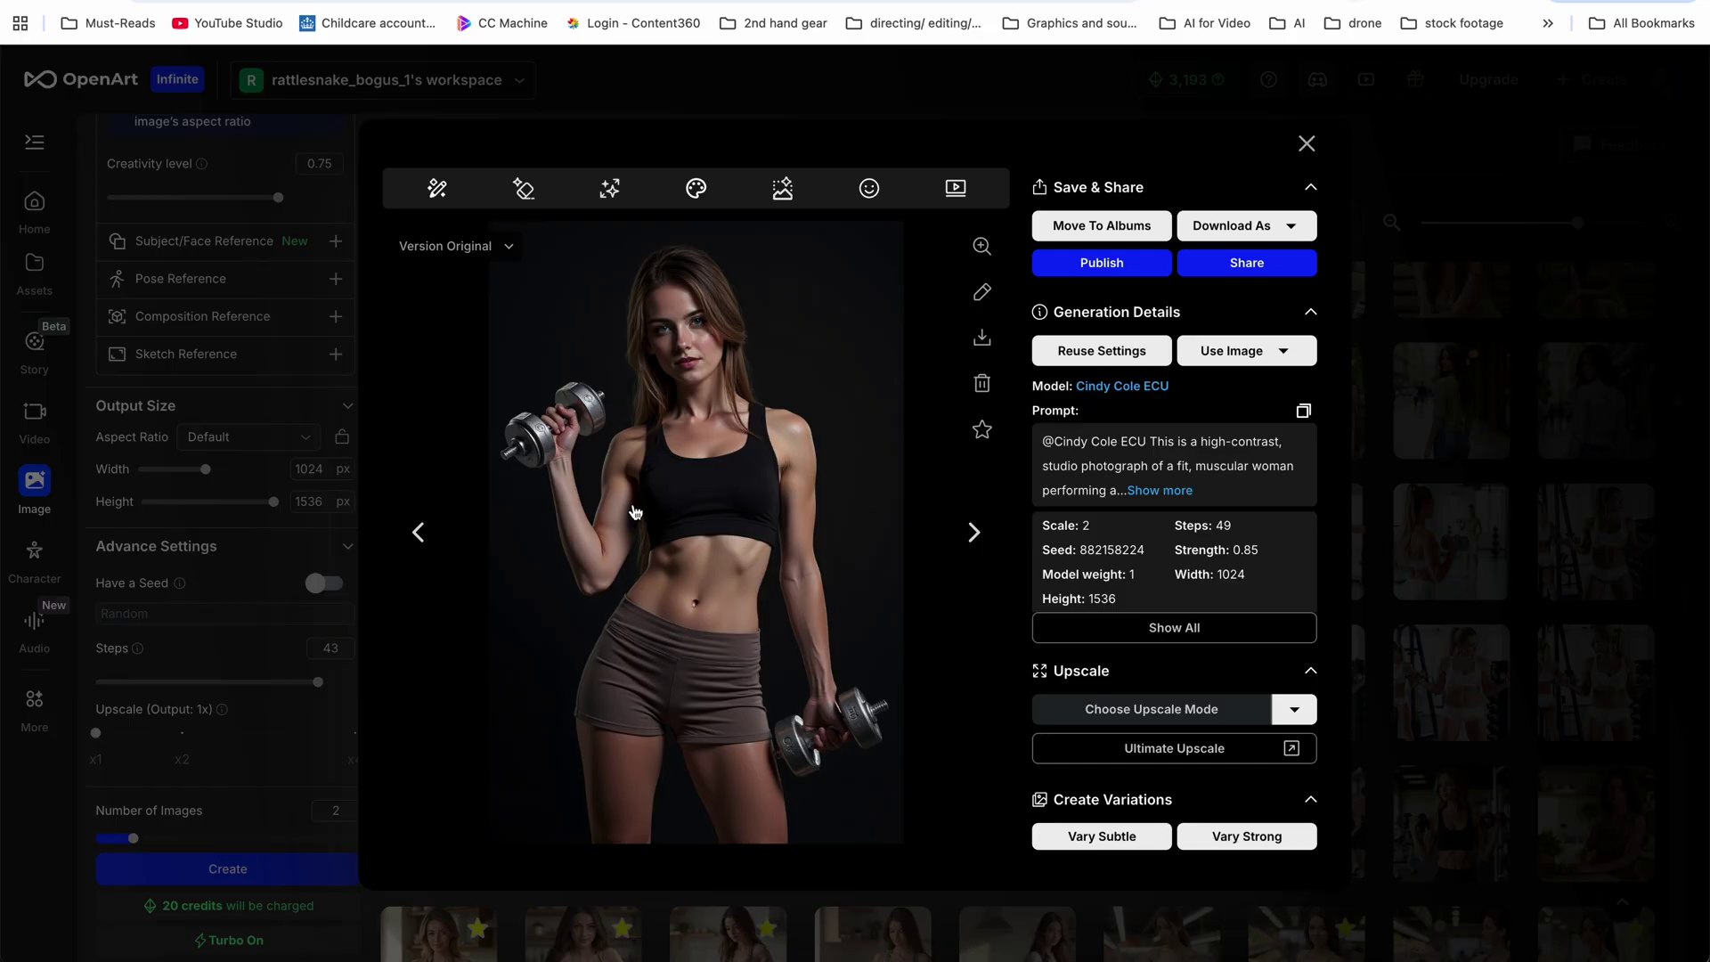
{"action": "left_click", "coordinate": [980, 248]}
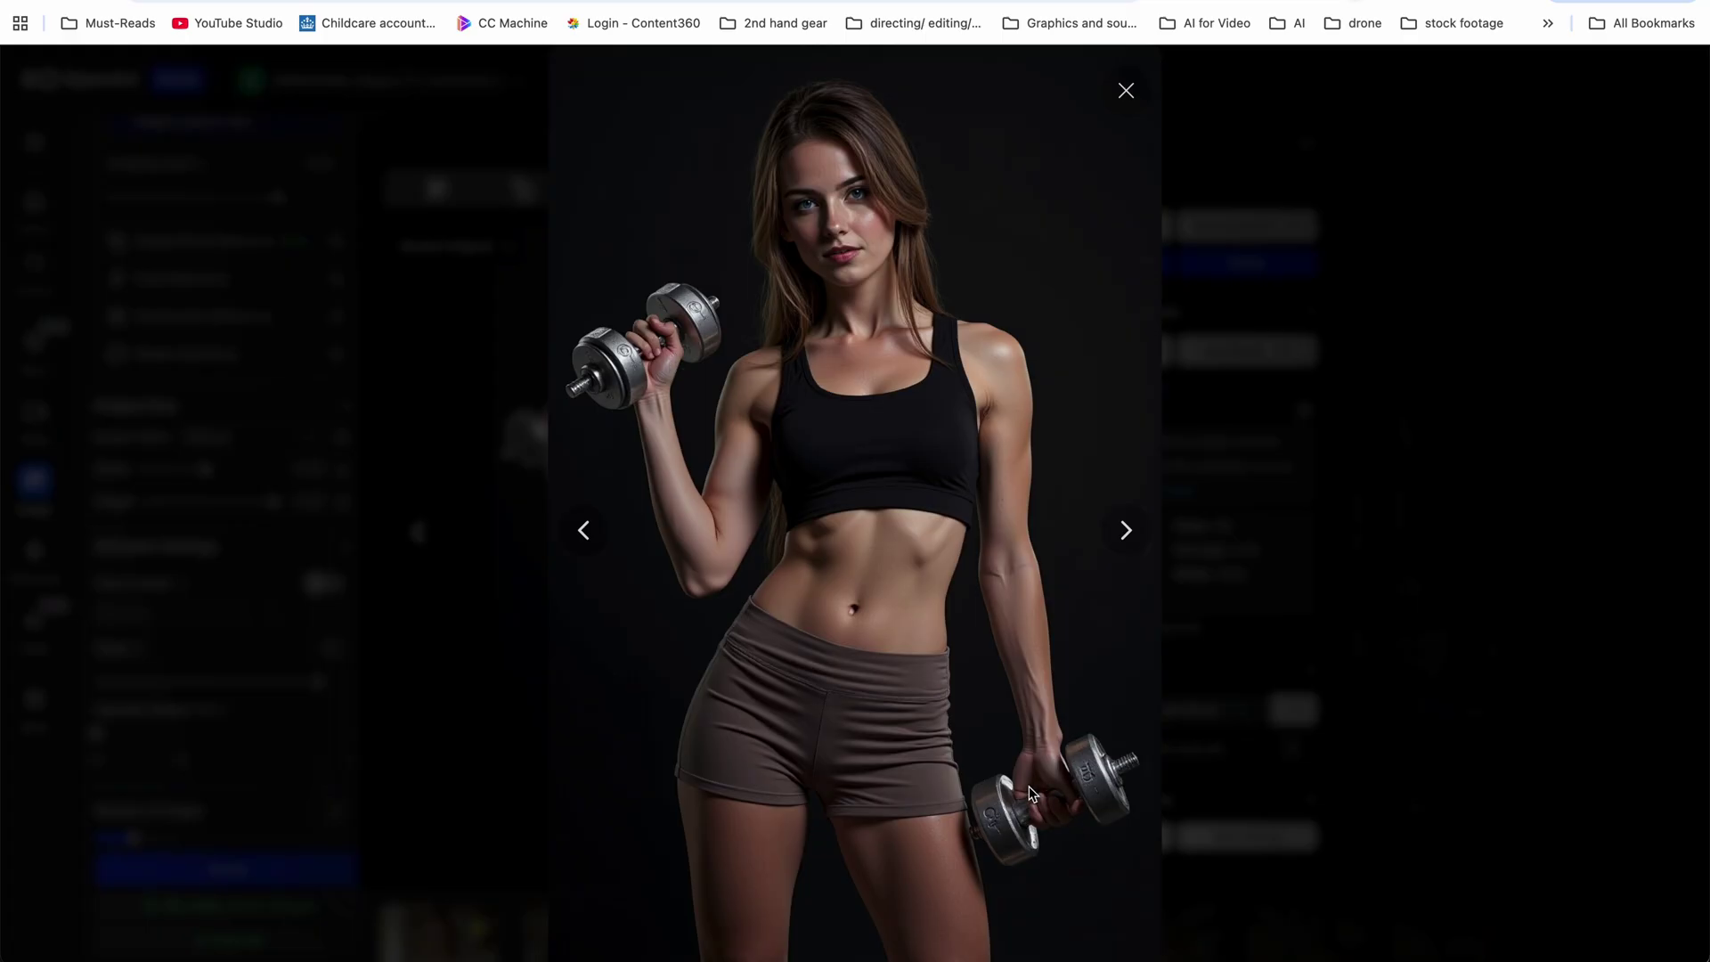
{"action": "left_click", "coordinate": [584, 535]}
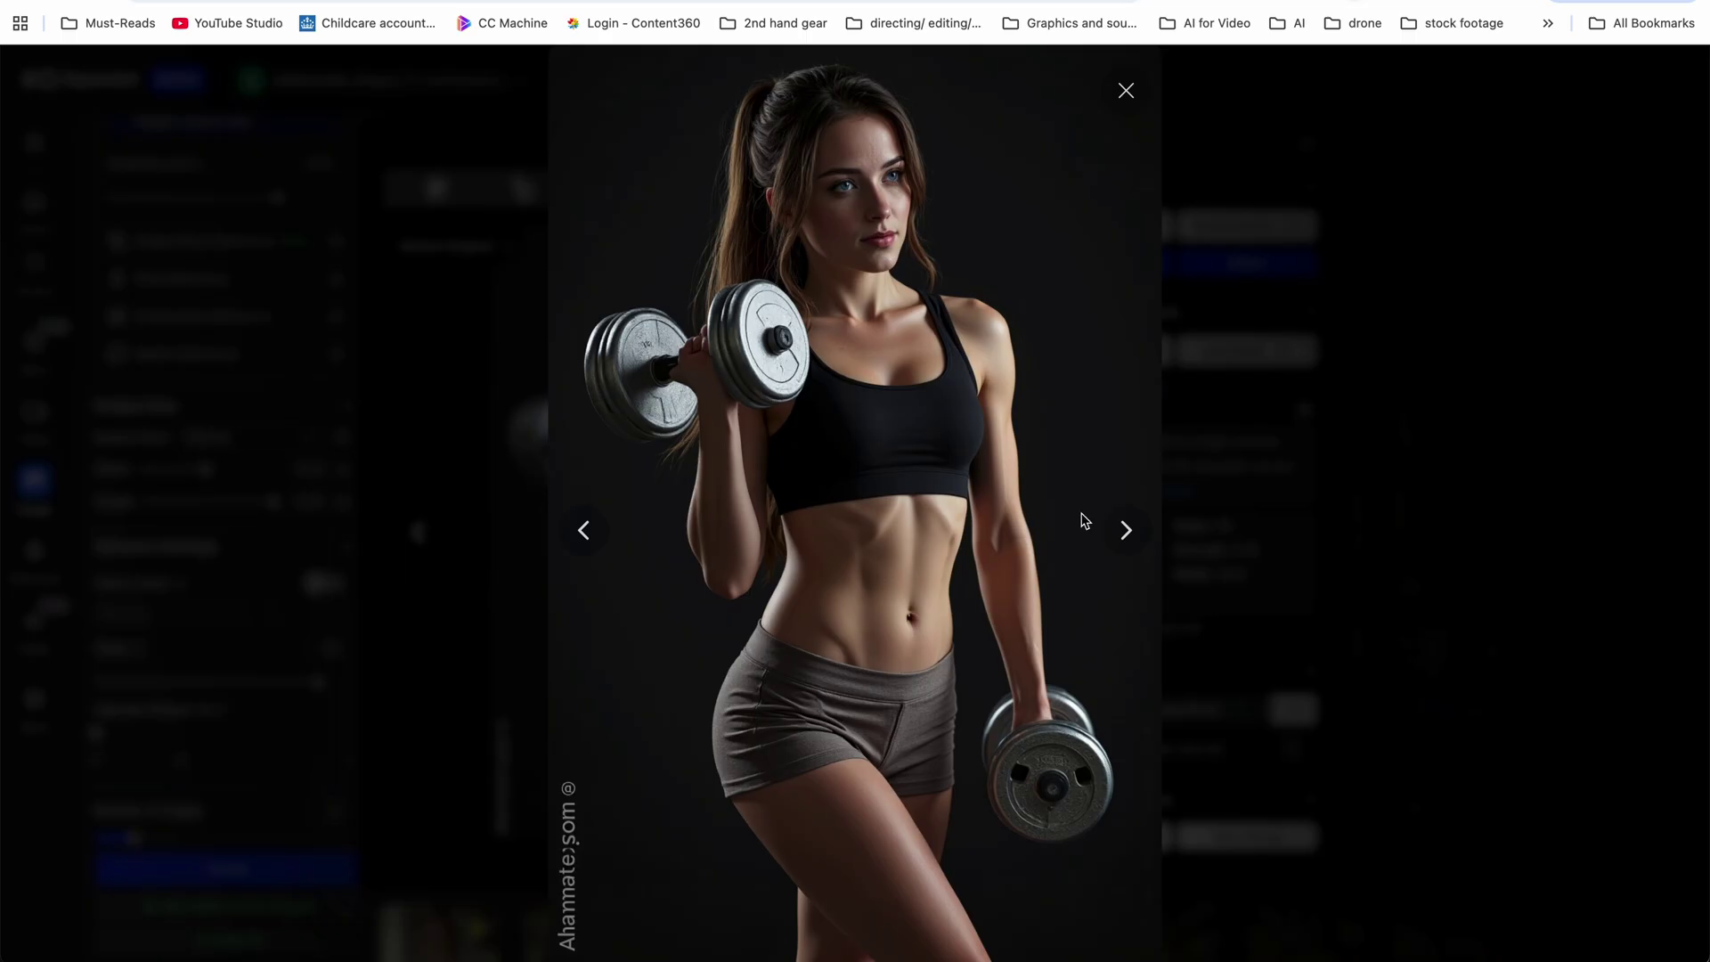
Switch to Finder to preview the reference image weight lifitng3.png, then return to OpenArt and close the enlarged portrait
{"action": "key", "text": "super+Tab"}
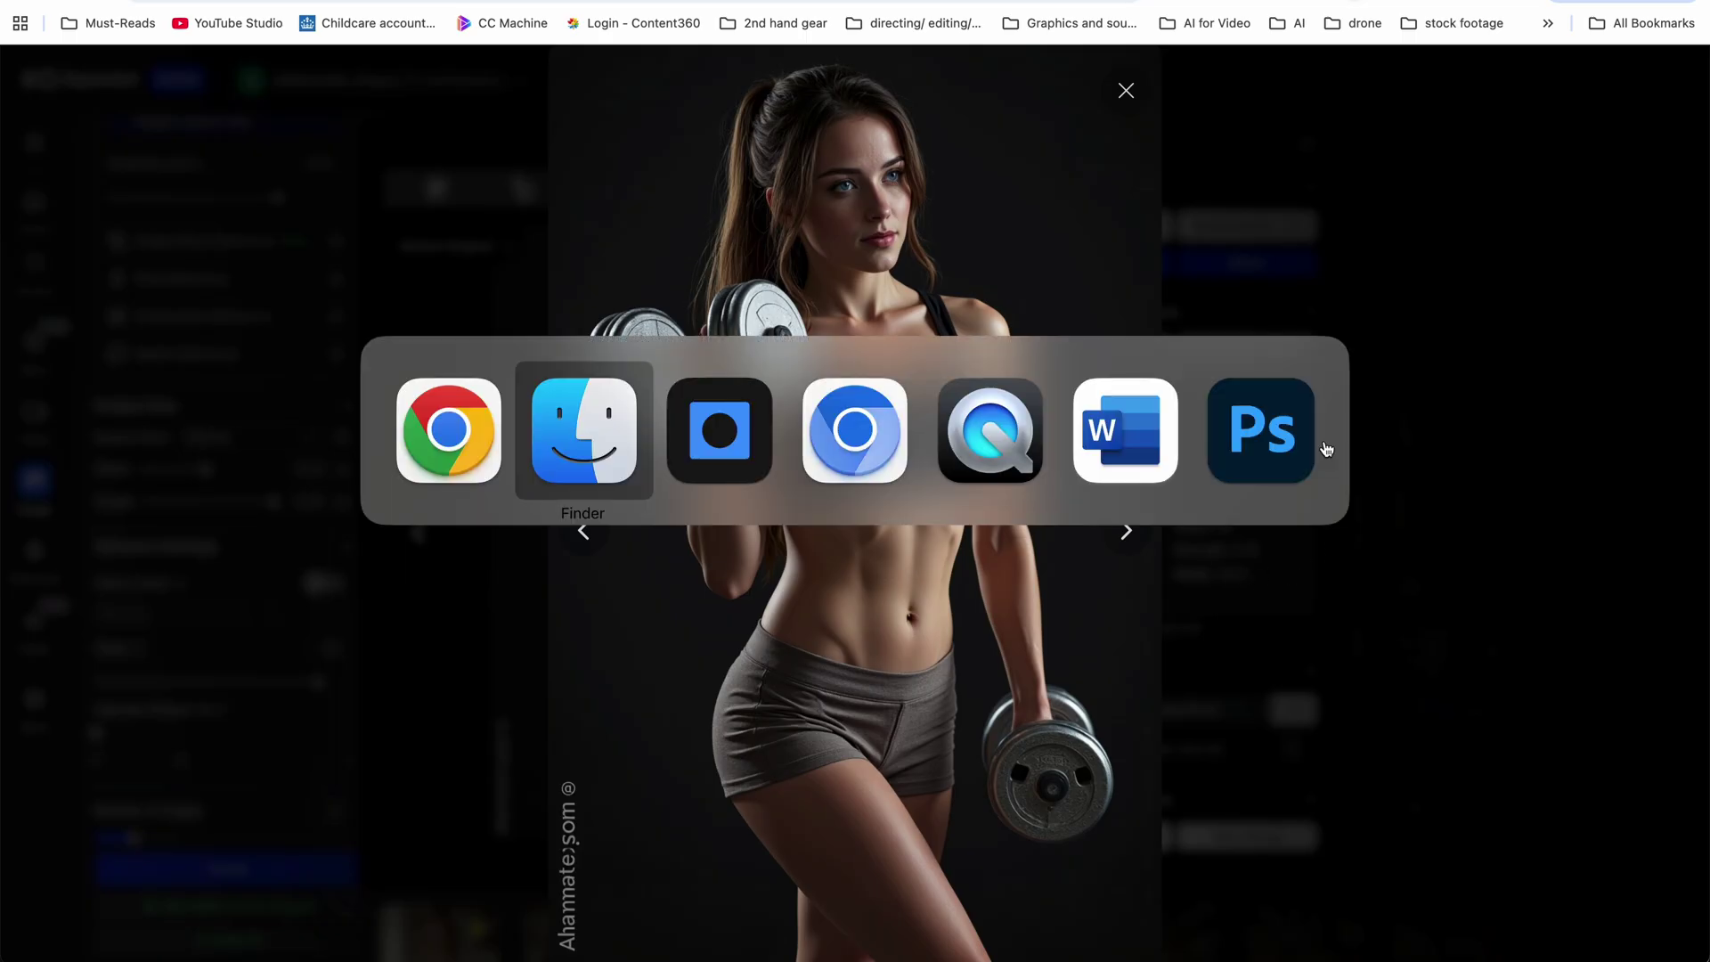
{"action": "key", "text": "space"}
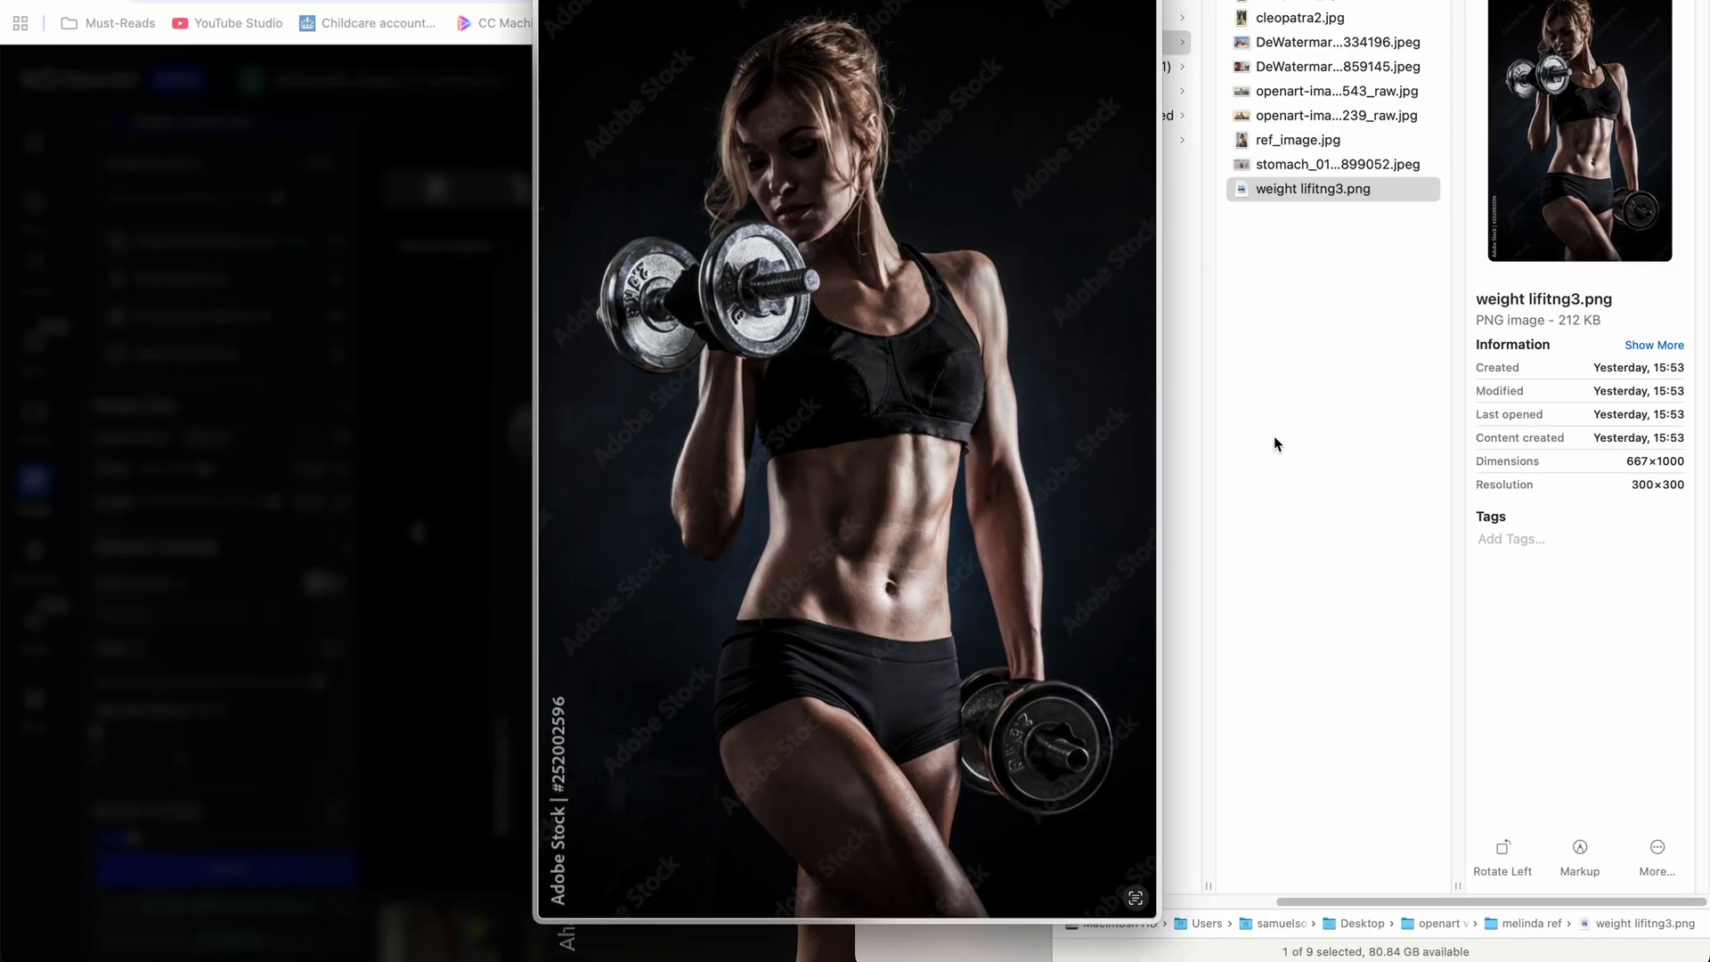
{"action": "key", "text": "super+Tab"}
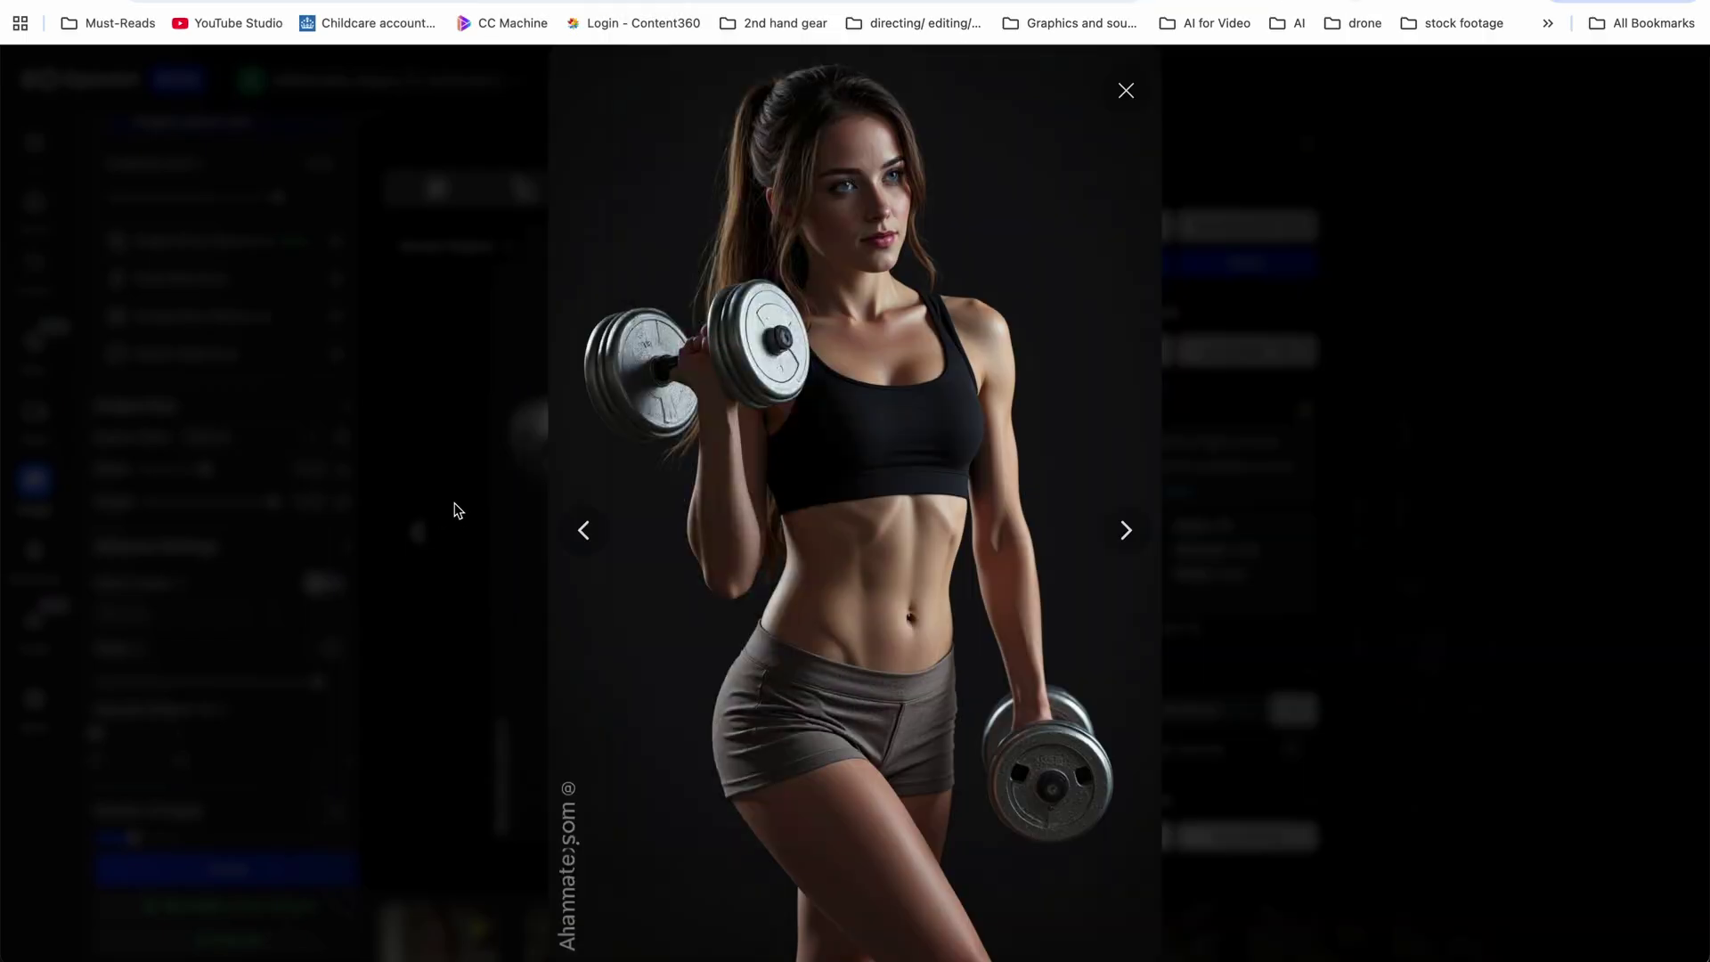
{"action": "left_click", "coordinate": [1121, 92]}
{"action": "left_click", "coordinate": [1525, 560]}
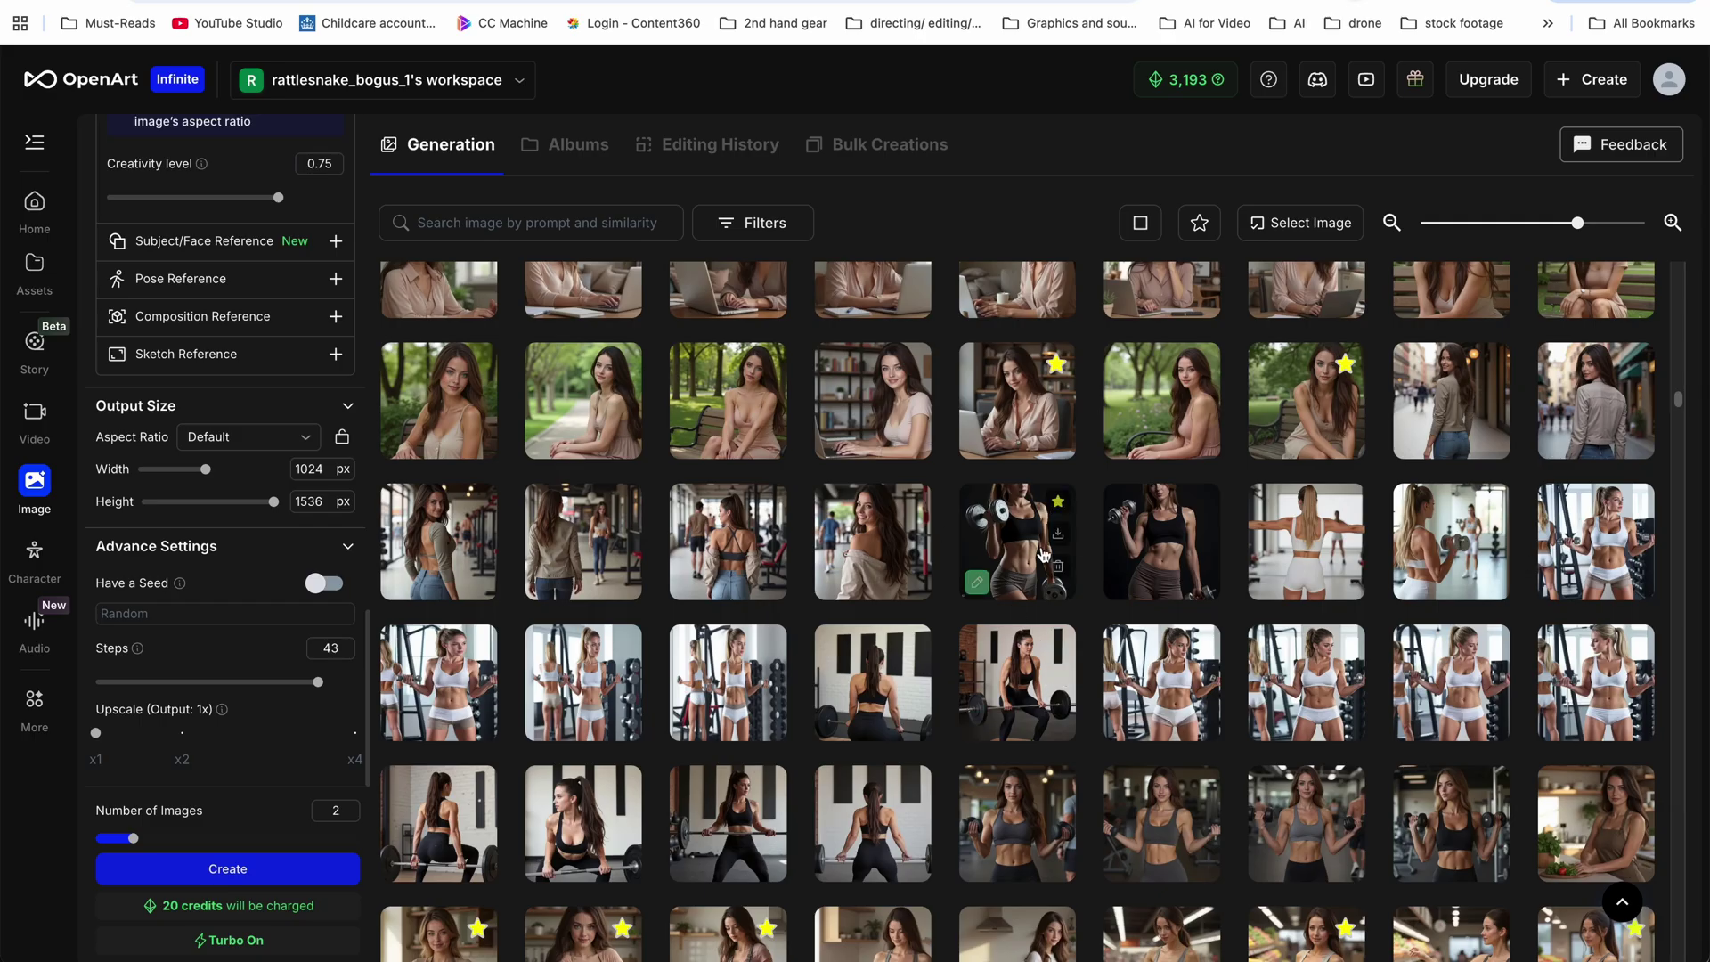
Filter the gallery to starred images, enlarge the park bench portrait and browse through the images that follow it
{"action": "left_click", "coordinate": [1199, 222]}
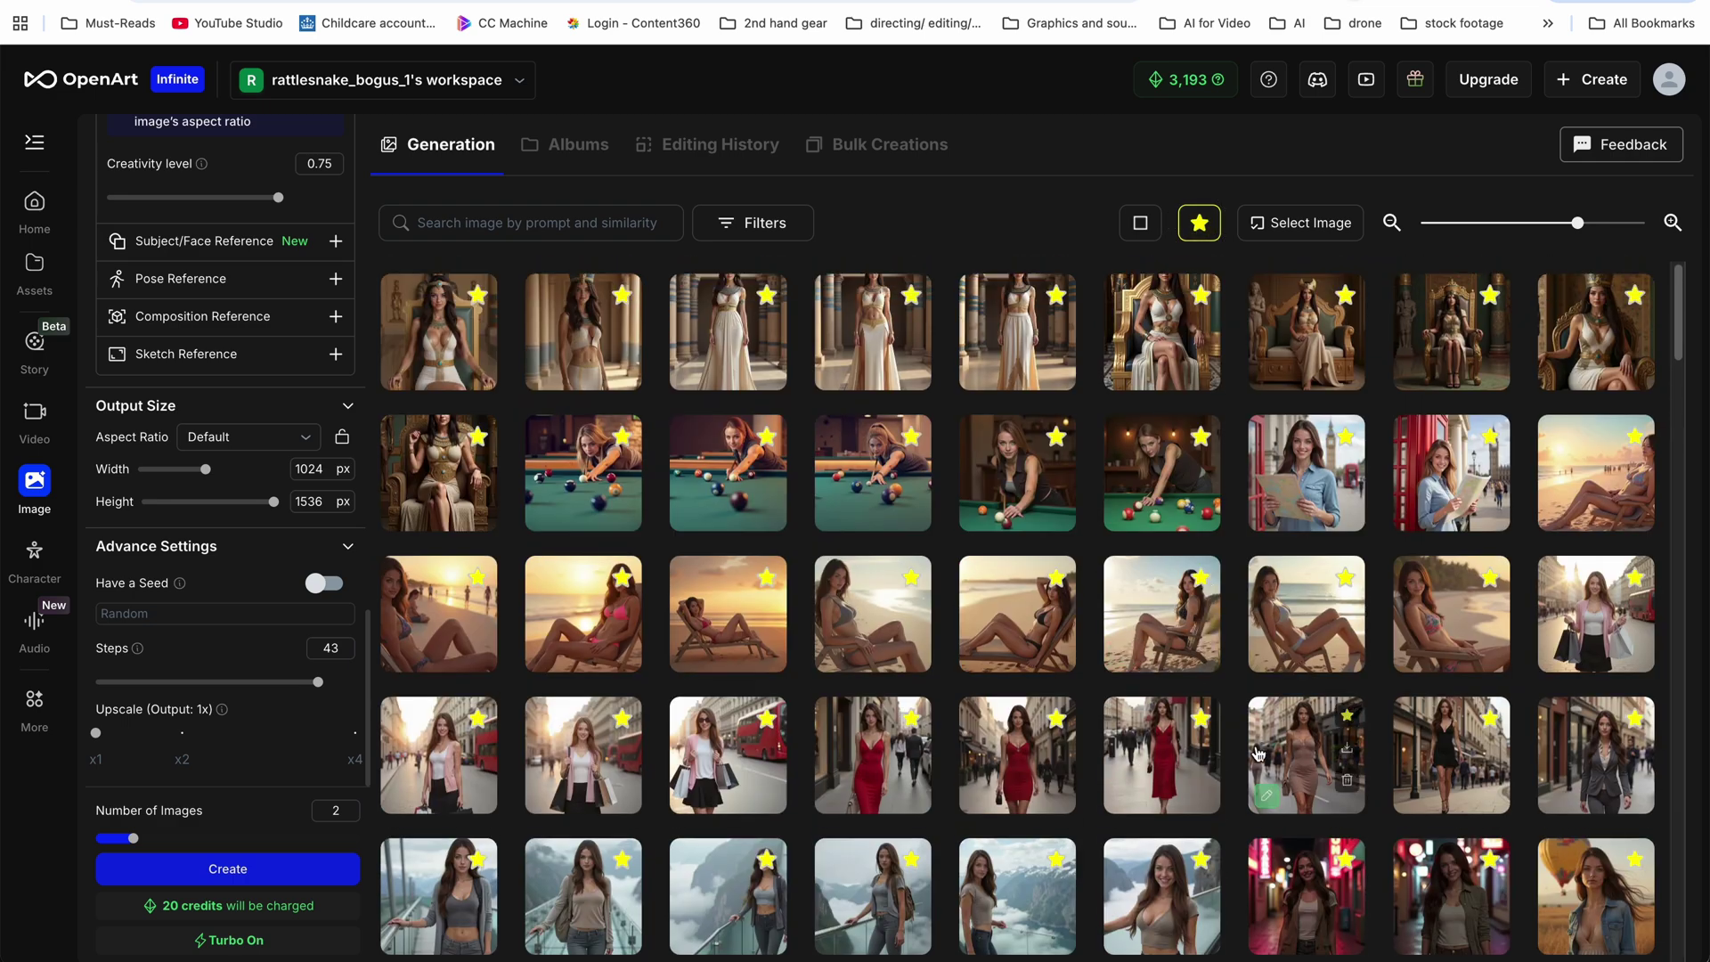
{"action": "scroll", "coordinate": [1265, 735], "scroll_direction": "down", "scroll_amount": 5}
{"action": "left_click", "coordinate": [1265, 734]}
{"action": "left_click", "coordinate": [986, 211]}
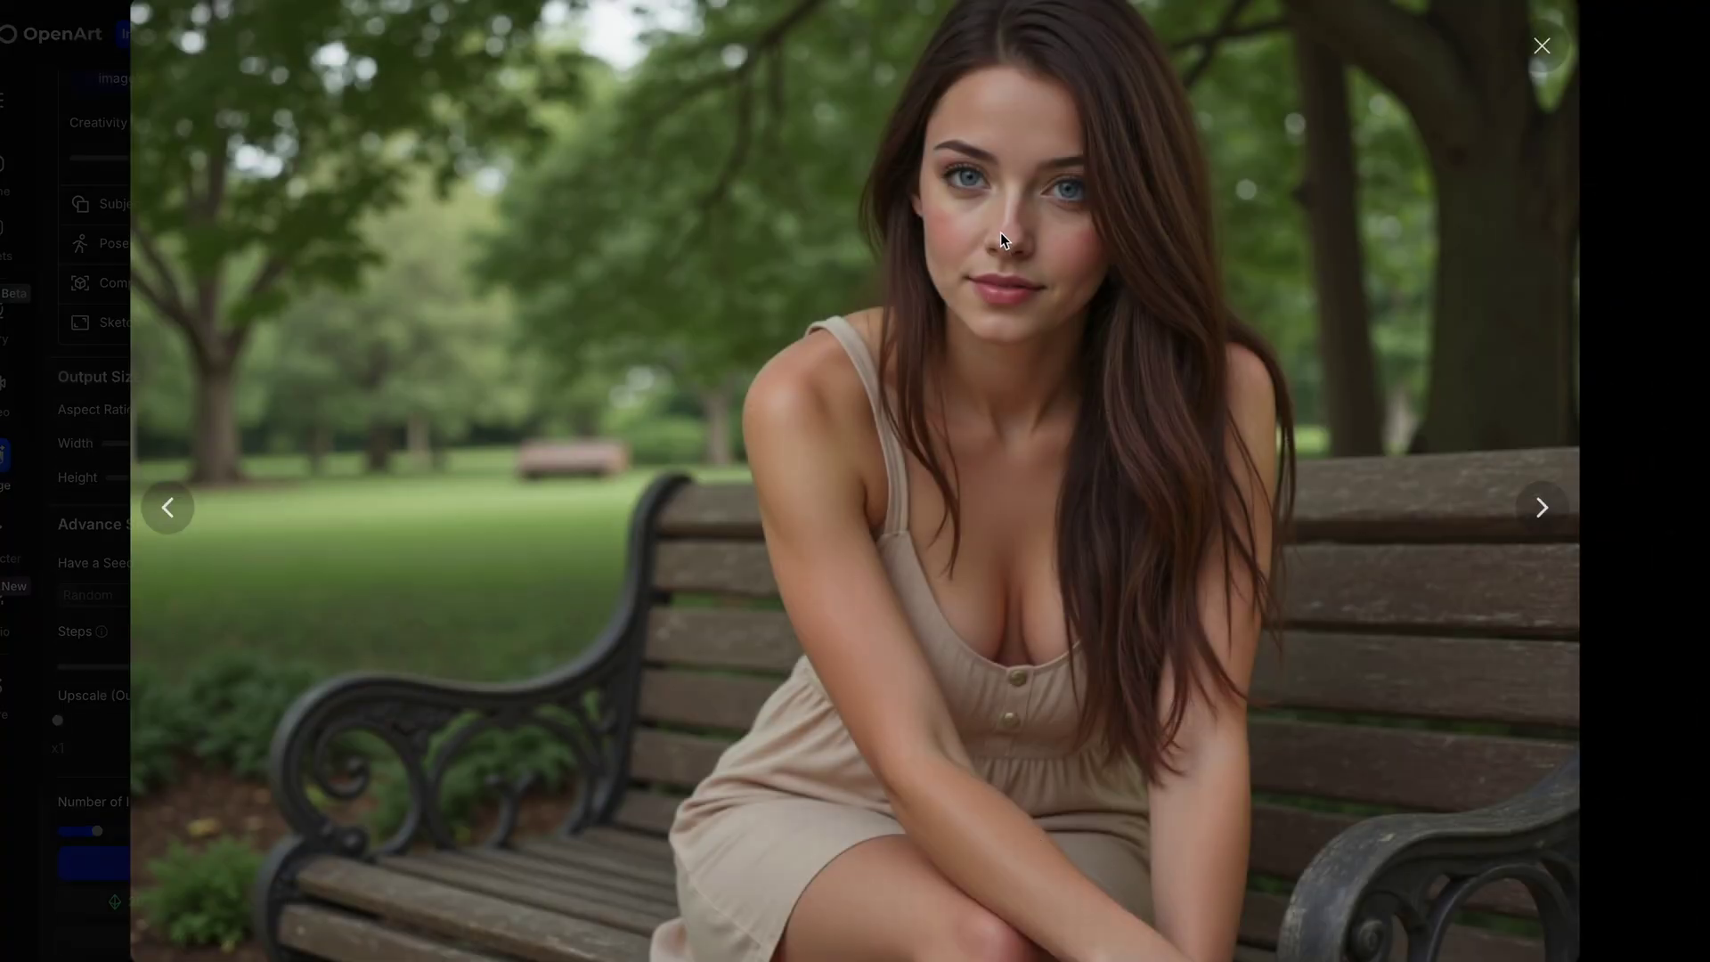
{"action": "key", "text": "Right"}
{"action": "key", "text": "Right"}
{"action": "key", "text": "Right"}
{"action": "key", "text": "Right"}
{"action": "key", "text": "Right"}
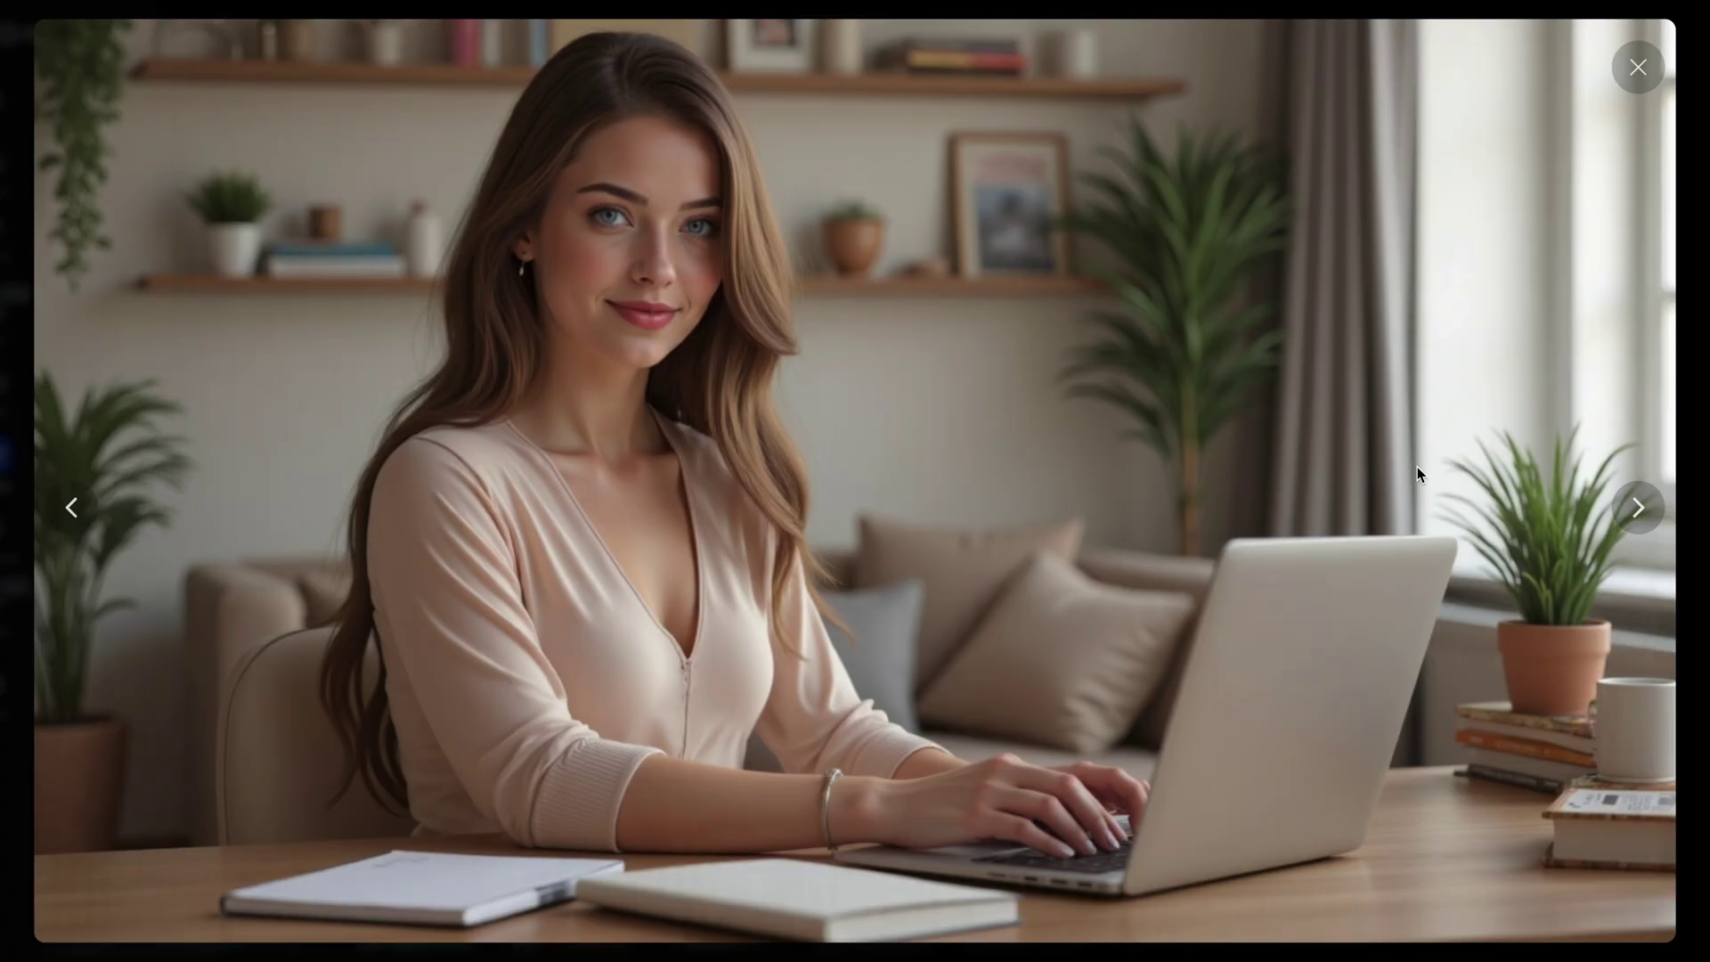
{"action": "key", "text": "Right"}
{"action": "key", "text": "Right"}
{"action": "key", "text": "Right"}
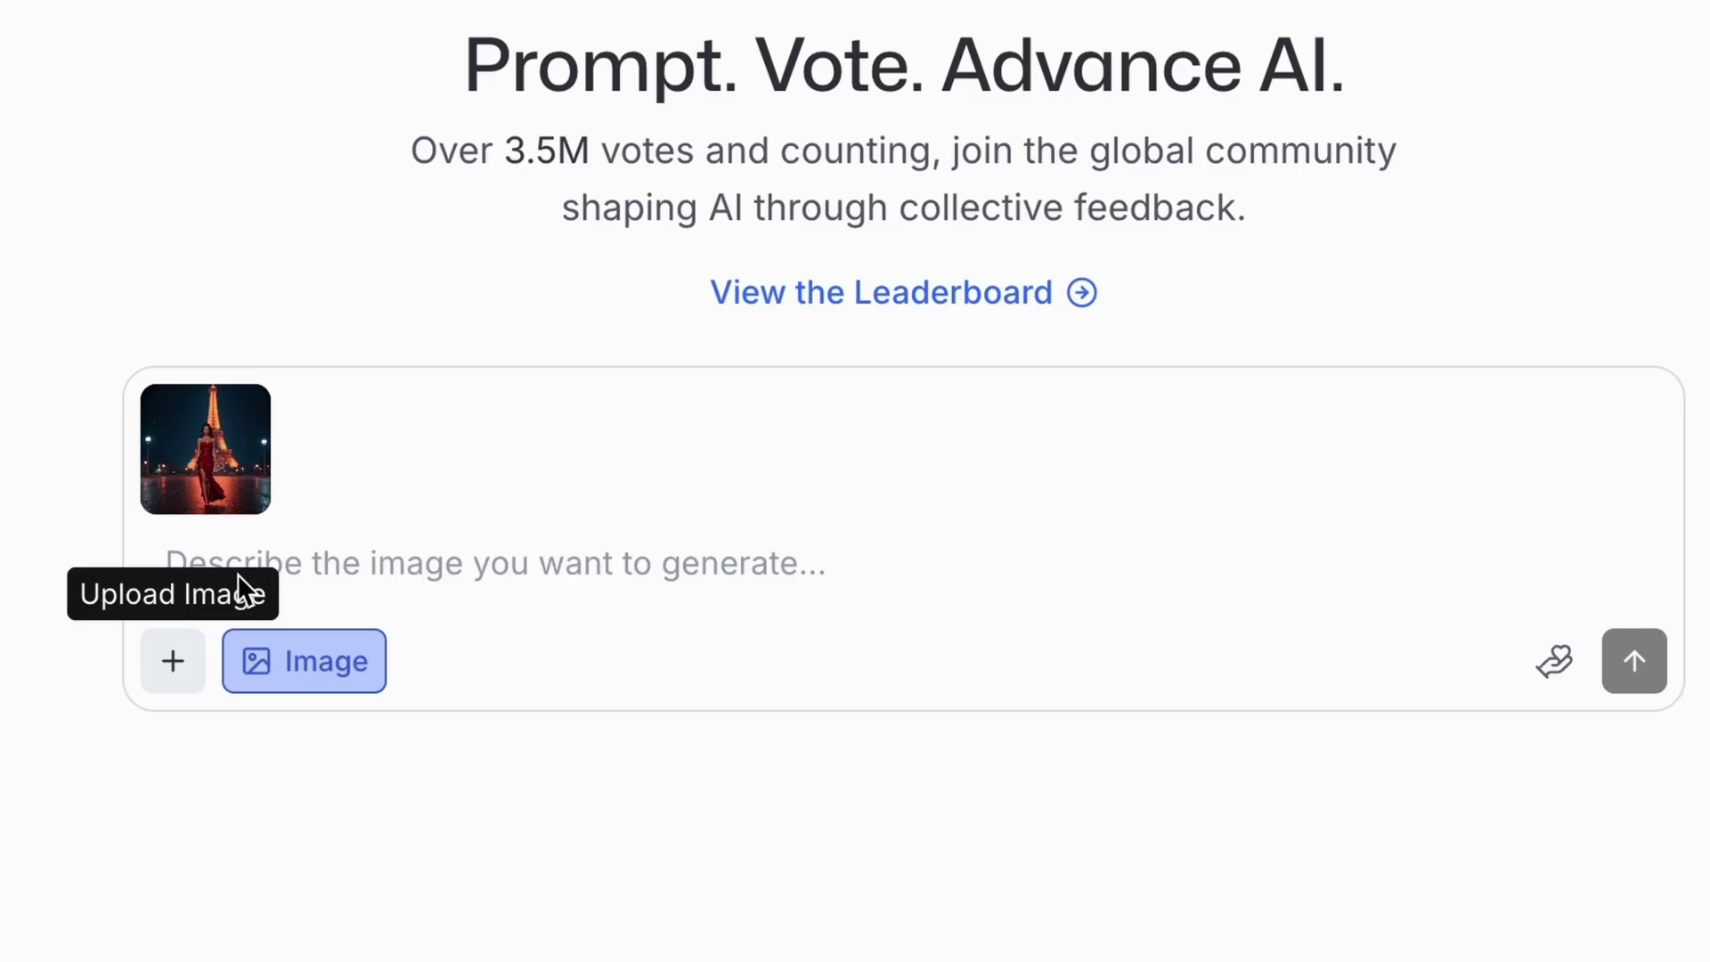
Submit the prompt "same shot but from behind" with the uploaded Eiffel Tower image in the image-generation chat
{"action": "type", "text": "same shot but from behind"}
{"action": "key", "text": "Return"}
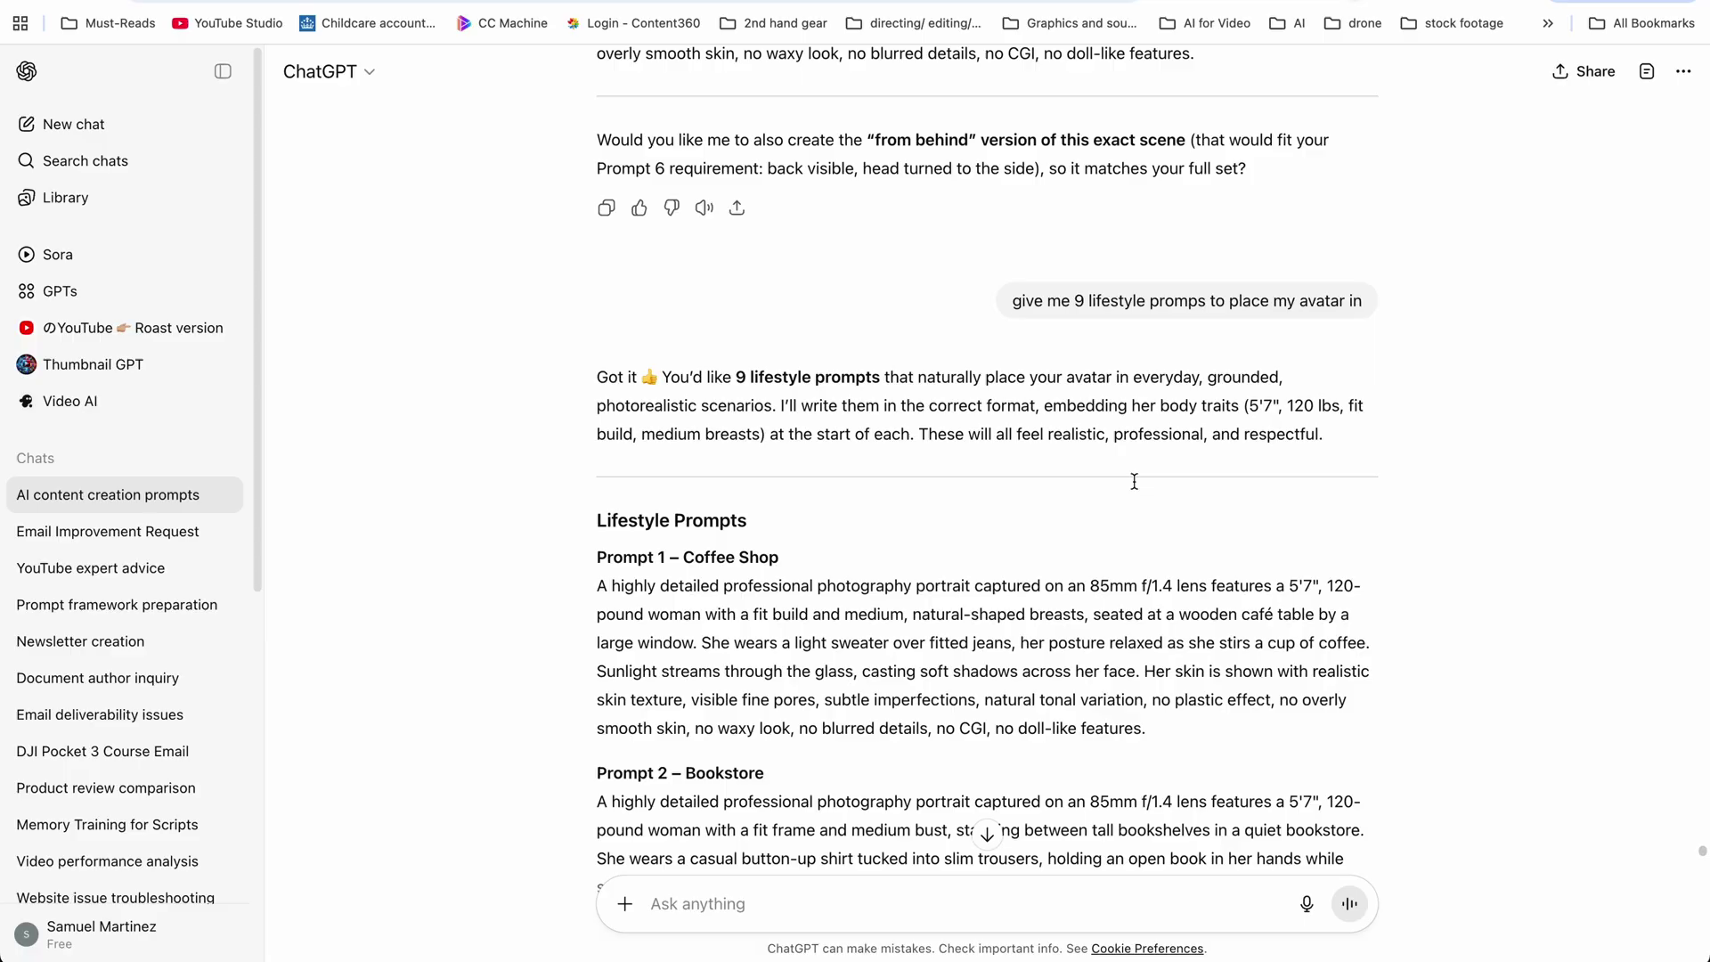
Review the ChatGPT requests for 9 lifestyle prompts and 9 unusual locations, and read through the unusual lifestyle prompts
{"action": "scroll", "coordinate": [1003, 577], "scroll_direction": "up", "scroll_amount": 4}
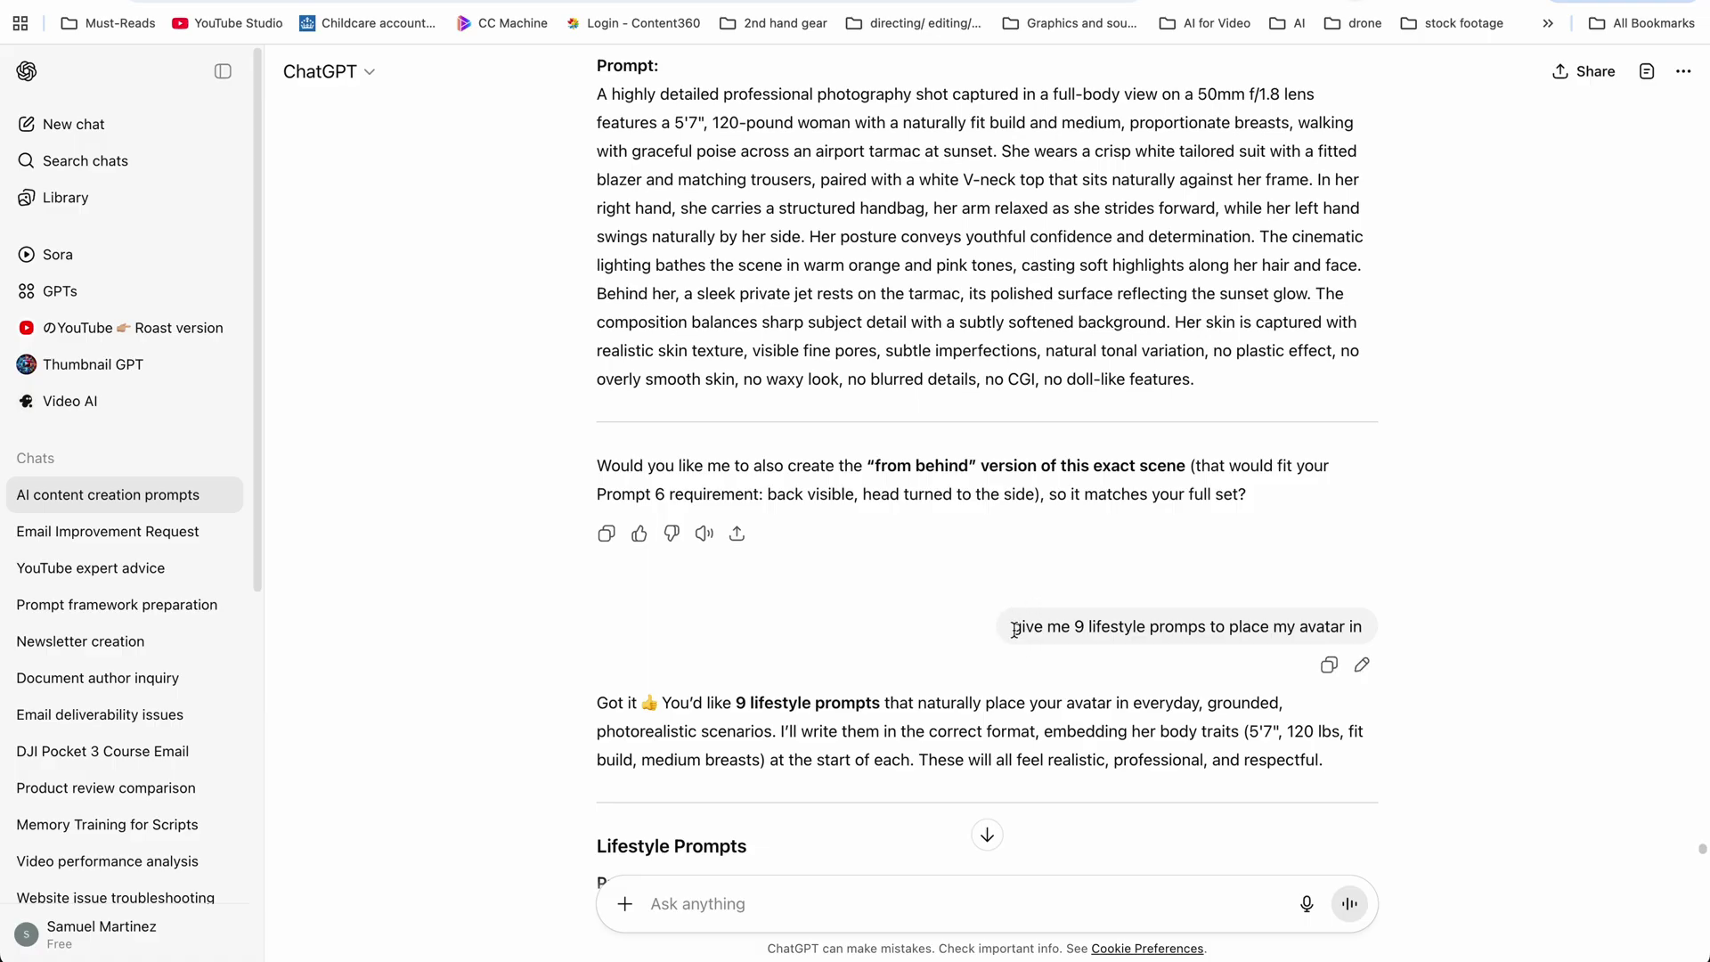
{"action": "left_click_drag", "start_coordinate": [968, 315], "coordinate": [1179, 314]}
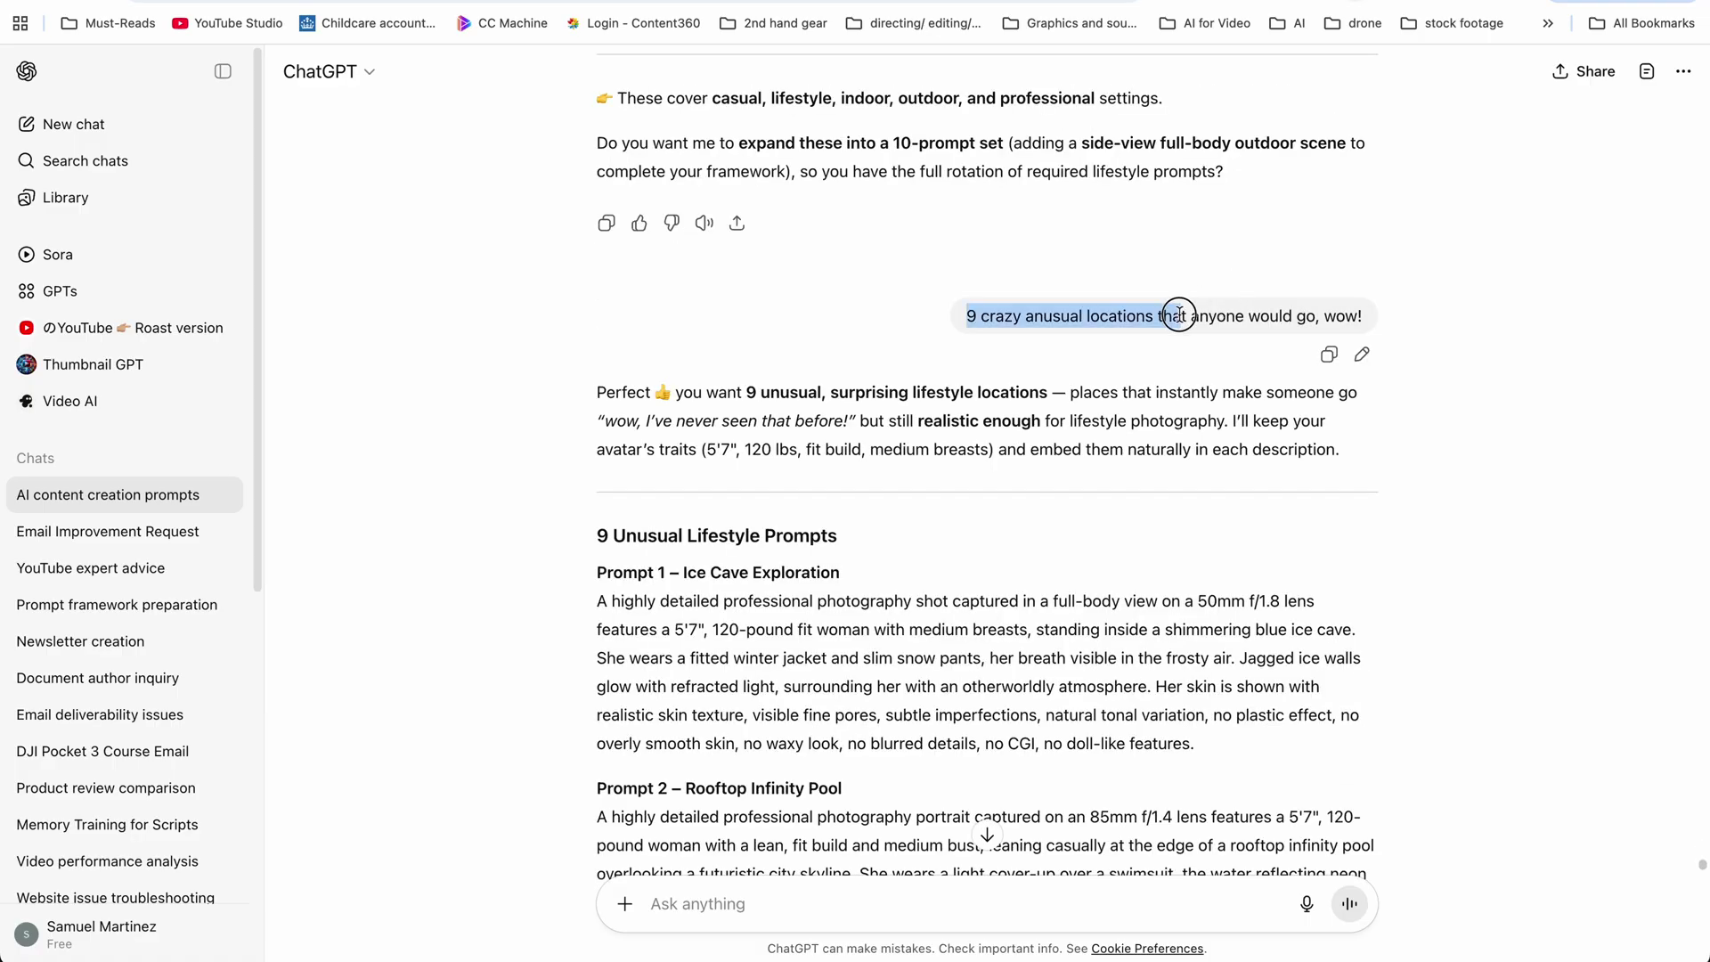
{"action": "left_click", "coordinate": [1024, 318]}
{"action": "scroll", "coordinate": [1116, 321], "scroll_direction": "up", "scroll_amount": 1}
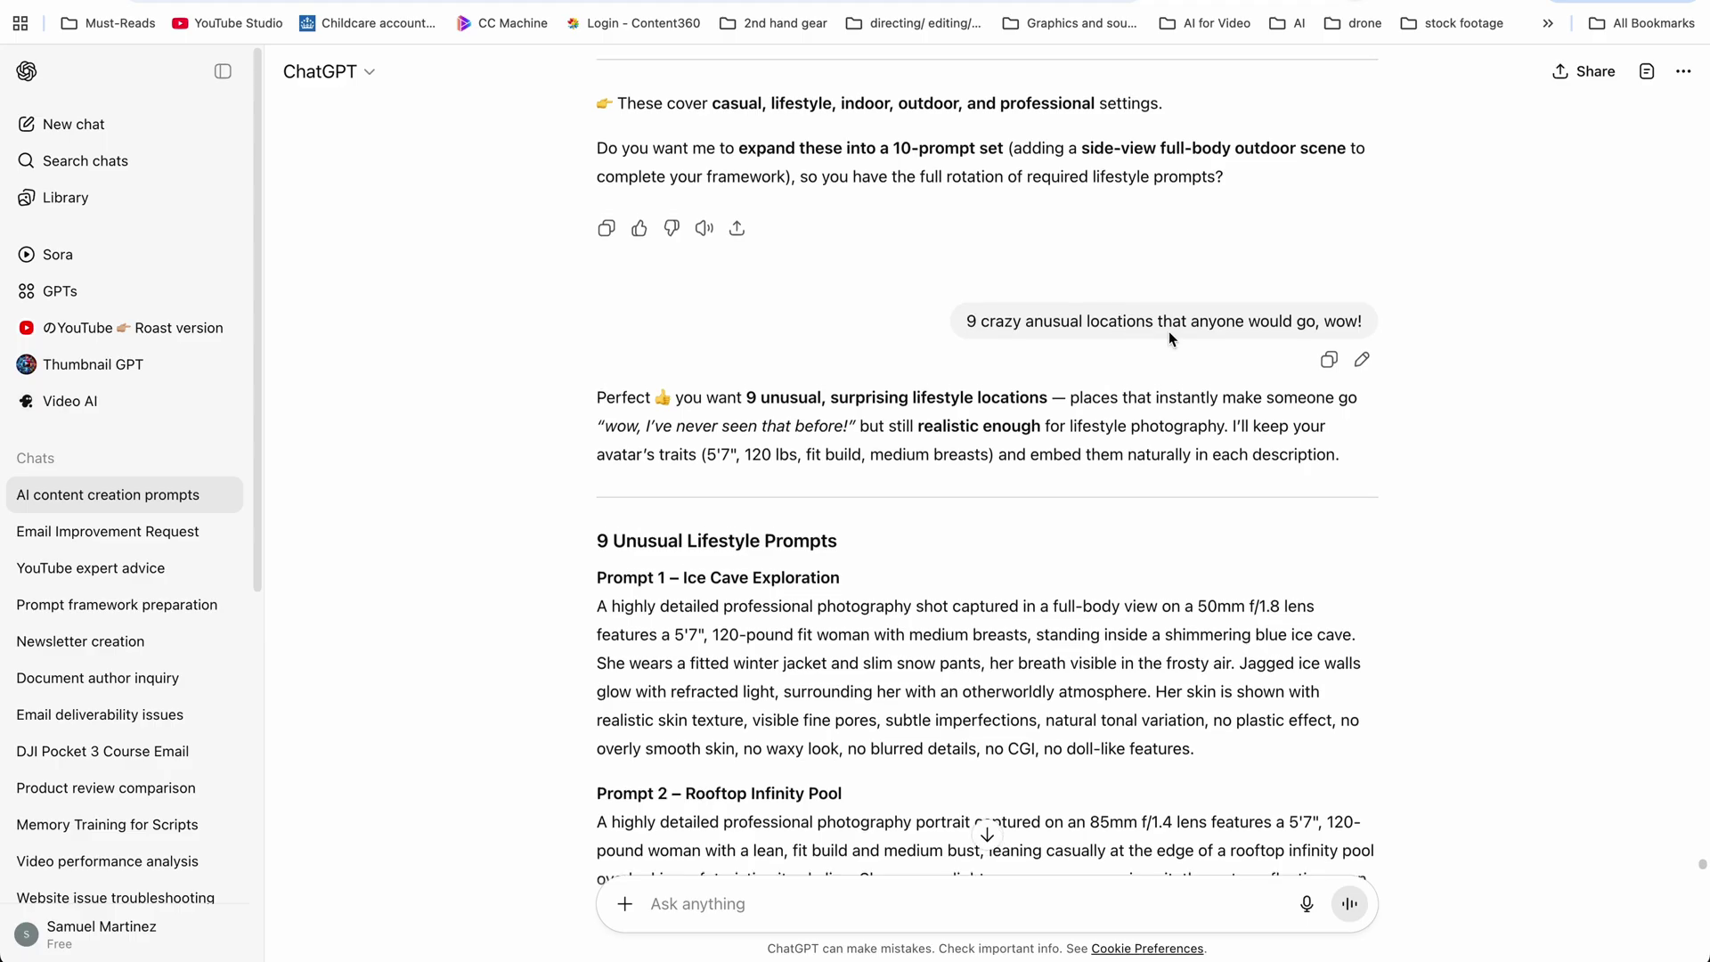
{"action": "scroll", "coordinate": [1160, 352], "scroll_direction": "down", "scroll_amount": 6}
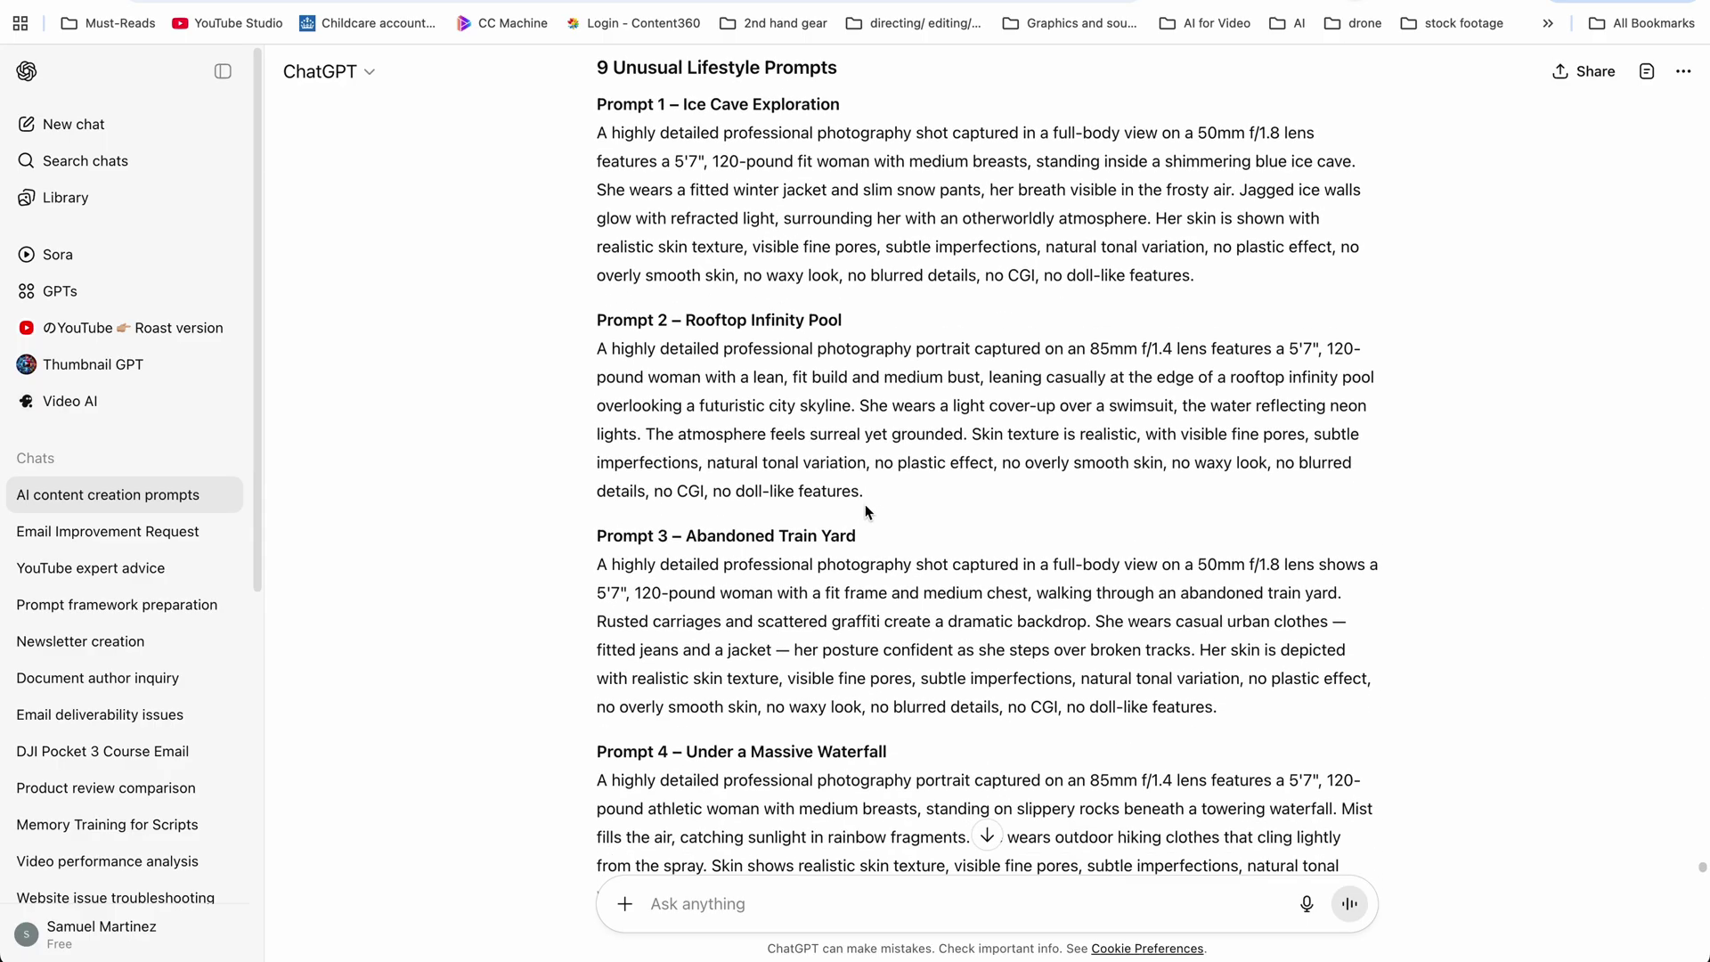
Copy ChatGPT's Prompt 2 – Rooftop Infinity Pool and replace the dumbbell exercise prompt in OpenArt with it
{"action": "triple_click", "coordinate": [904, 340]}
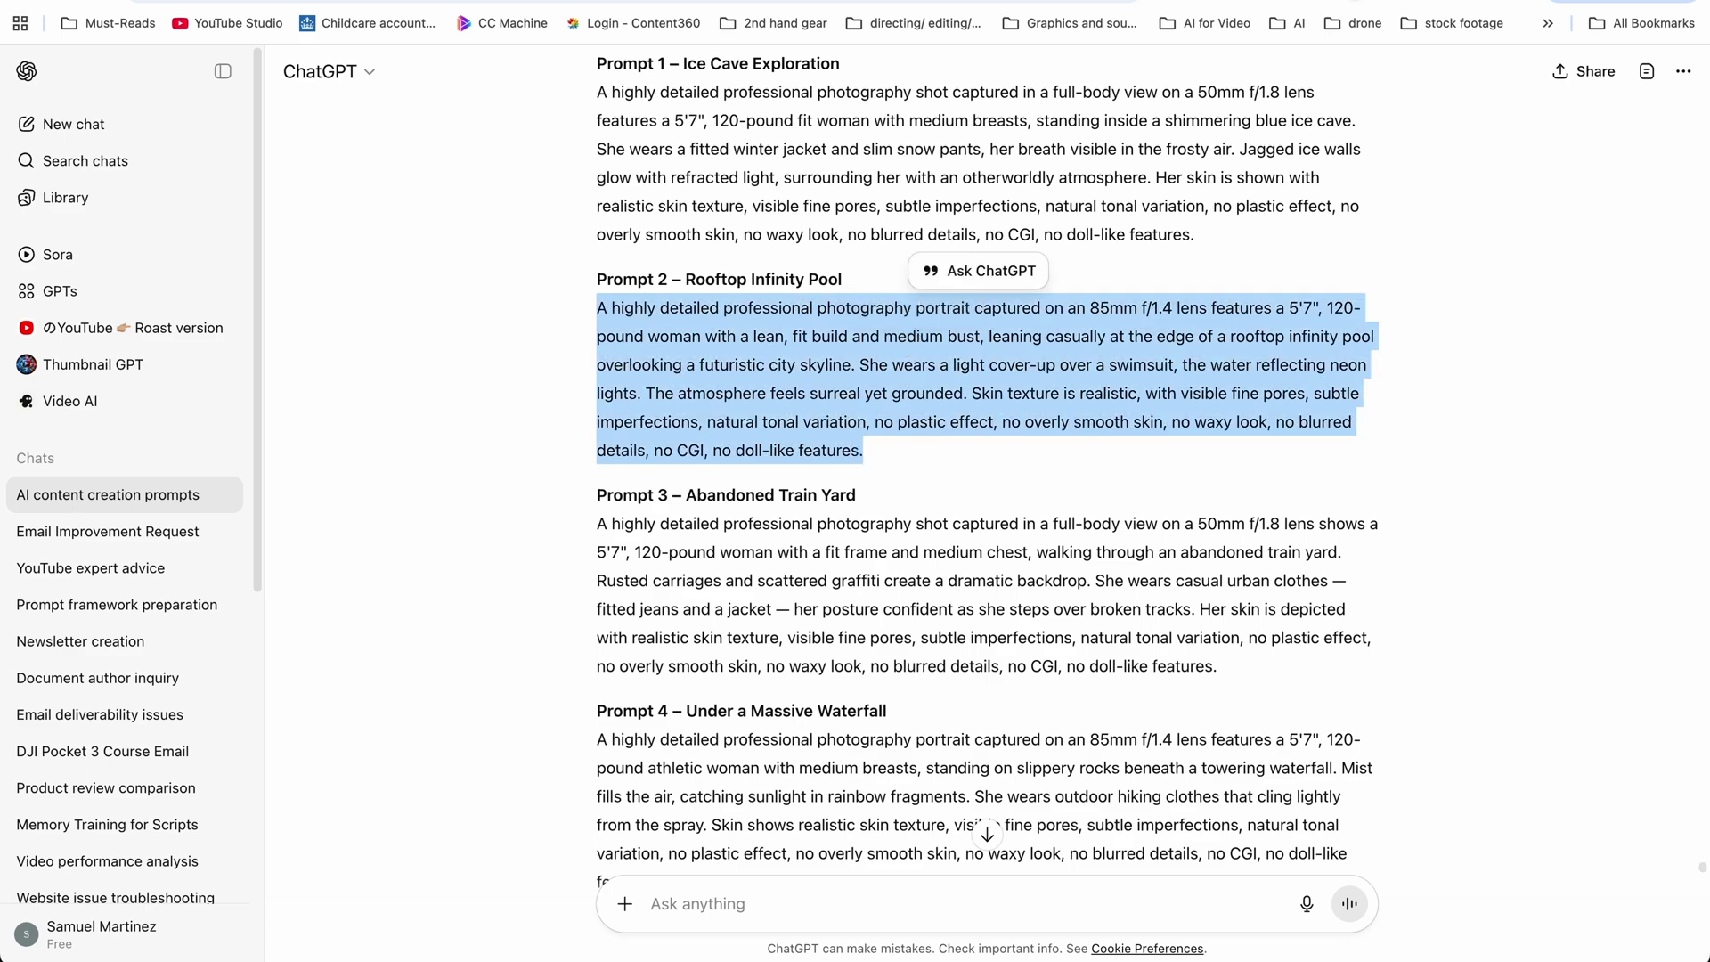
{"action": "key", "text": "ctrl+Tab"}
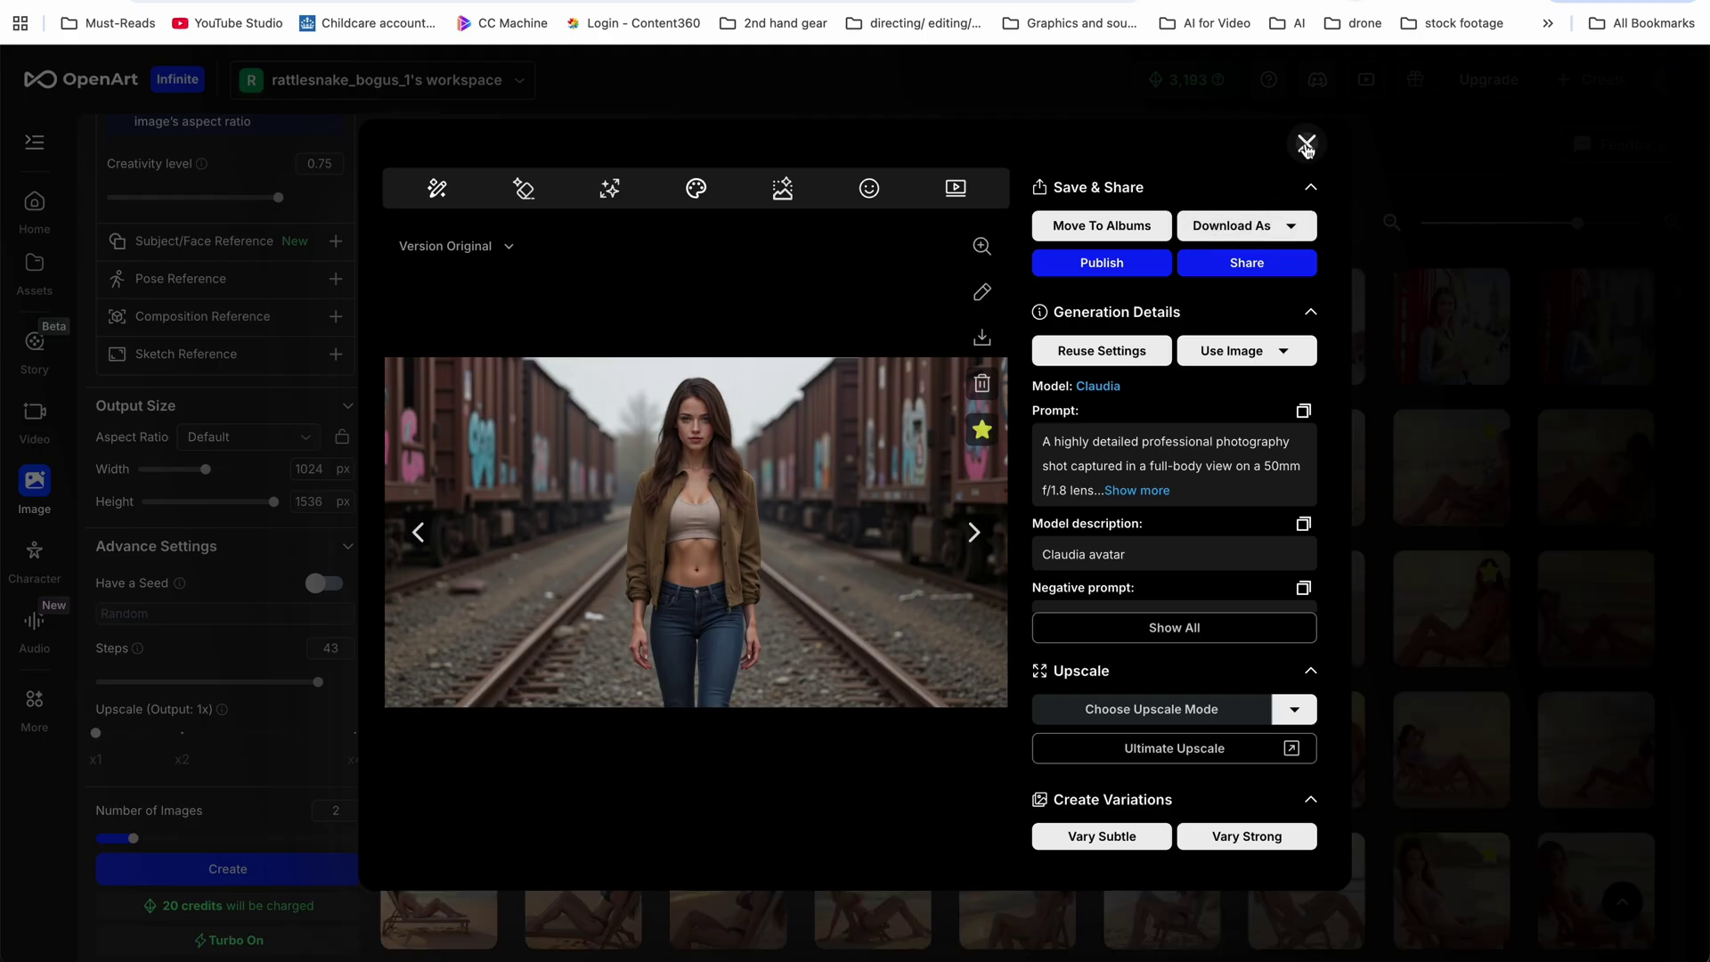
{"action": "left_click", "coordinate": [1307, 145]}
{"action": "scroll", "coordinate": [228, 356], "scroll_direction": "up", "scroll_amount": 15}
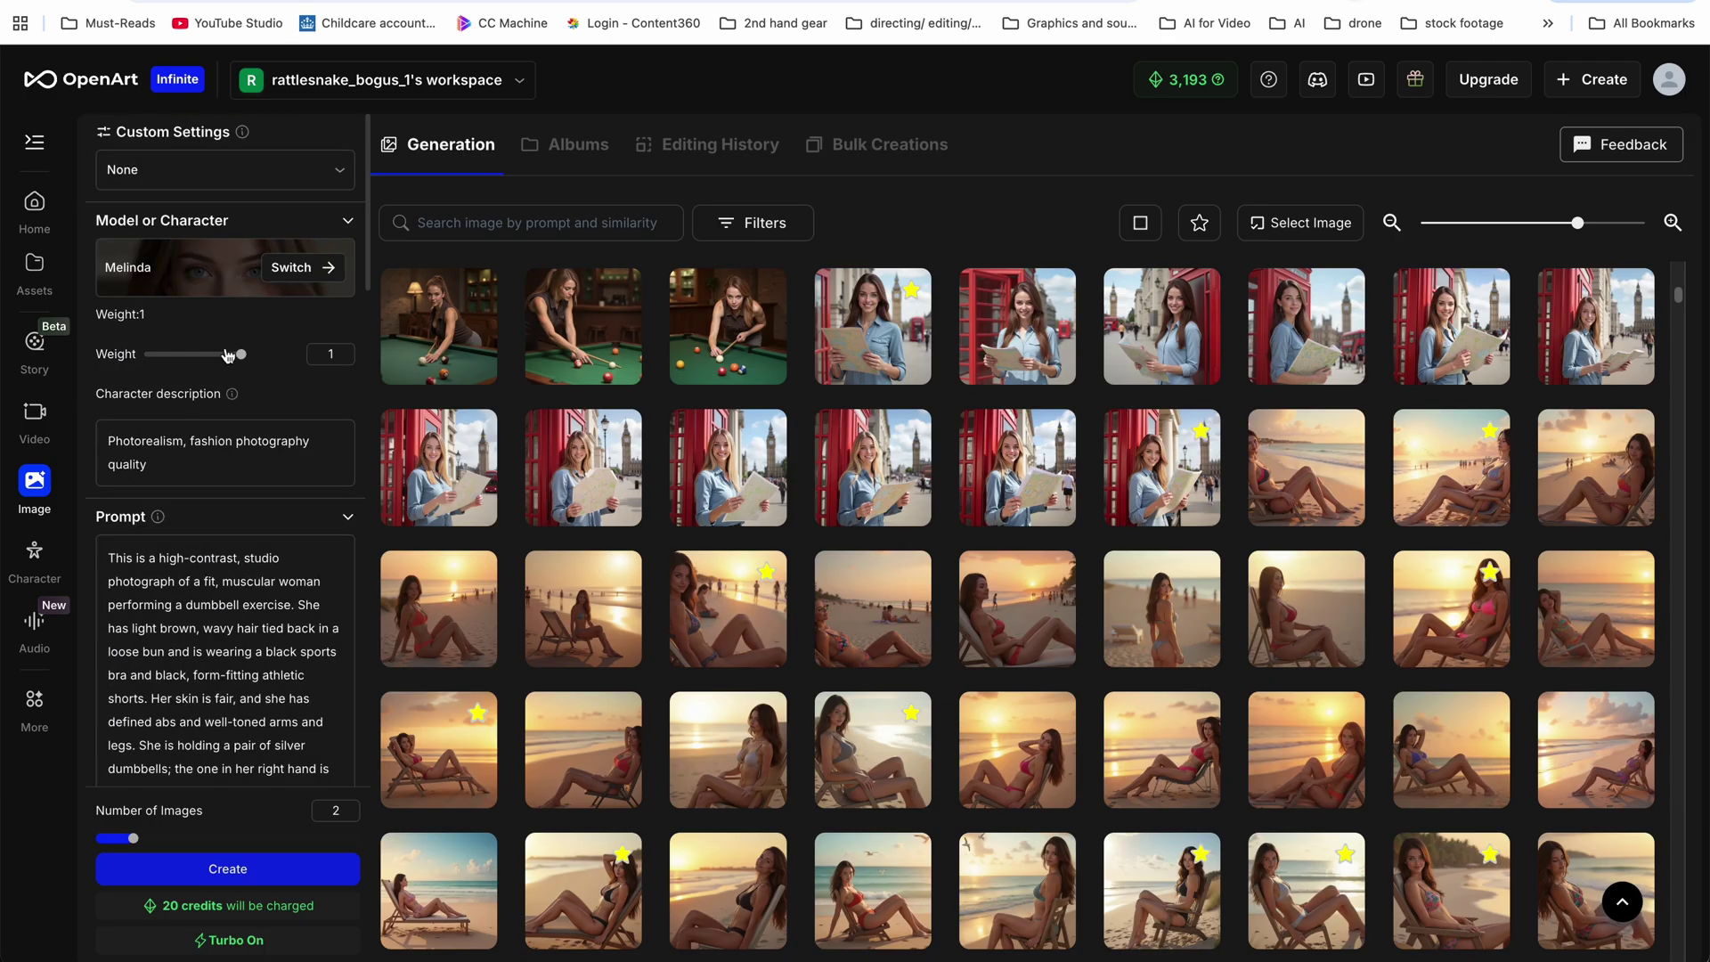
{"action": "key", "text": "ctrl+a"}
{"action": "key", "text": "ctrl+v"}
Remove the dumbbell reference picture from the Image to Image guidance
{"action": "scroll", "coordinate": [283, 496], "scroll_direction": "down", "scroll_amount": 5}
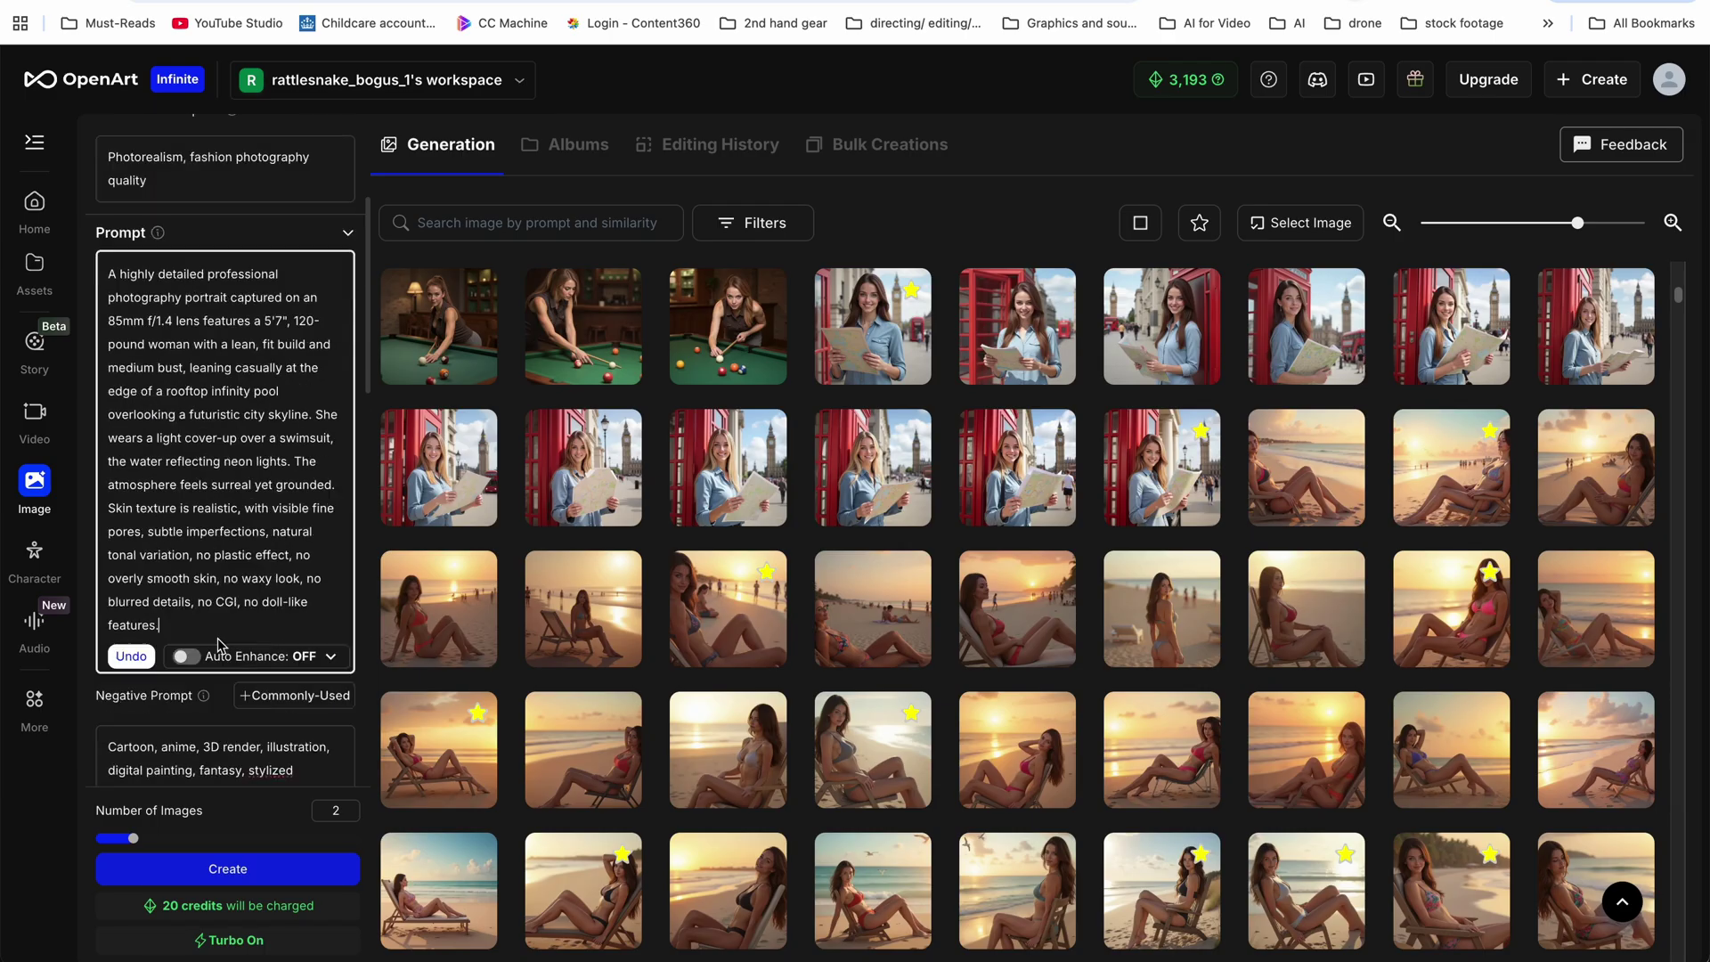
{"action": "scroll", "coordinate": [304, 608], "scroll_direction": "down", "scroll_amount": 10}
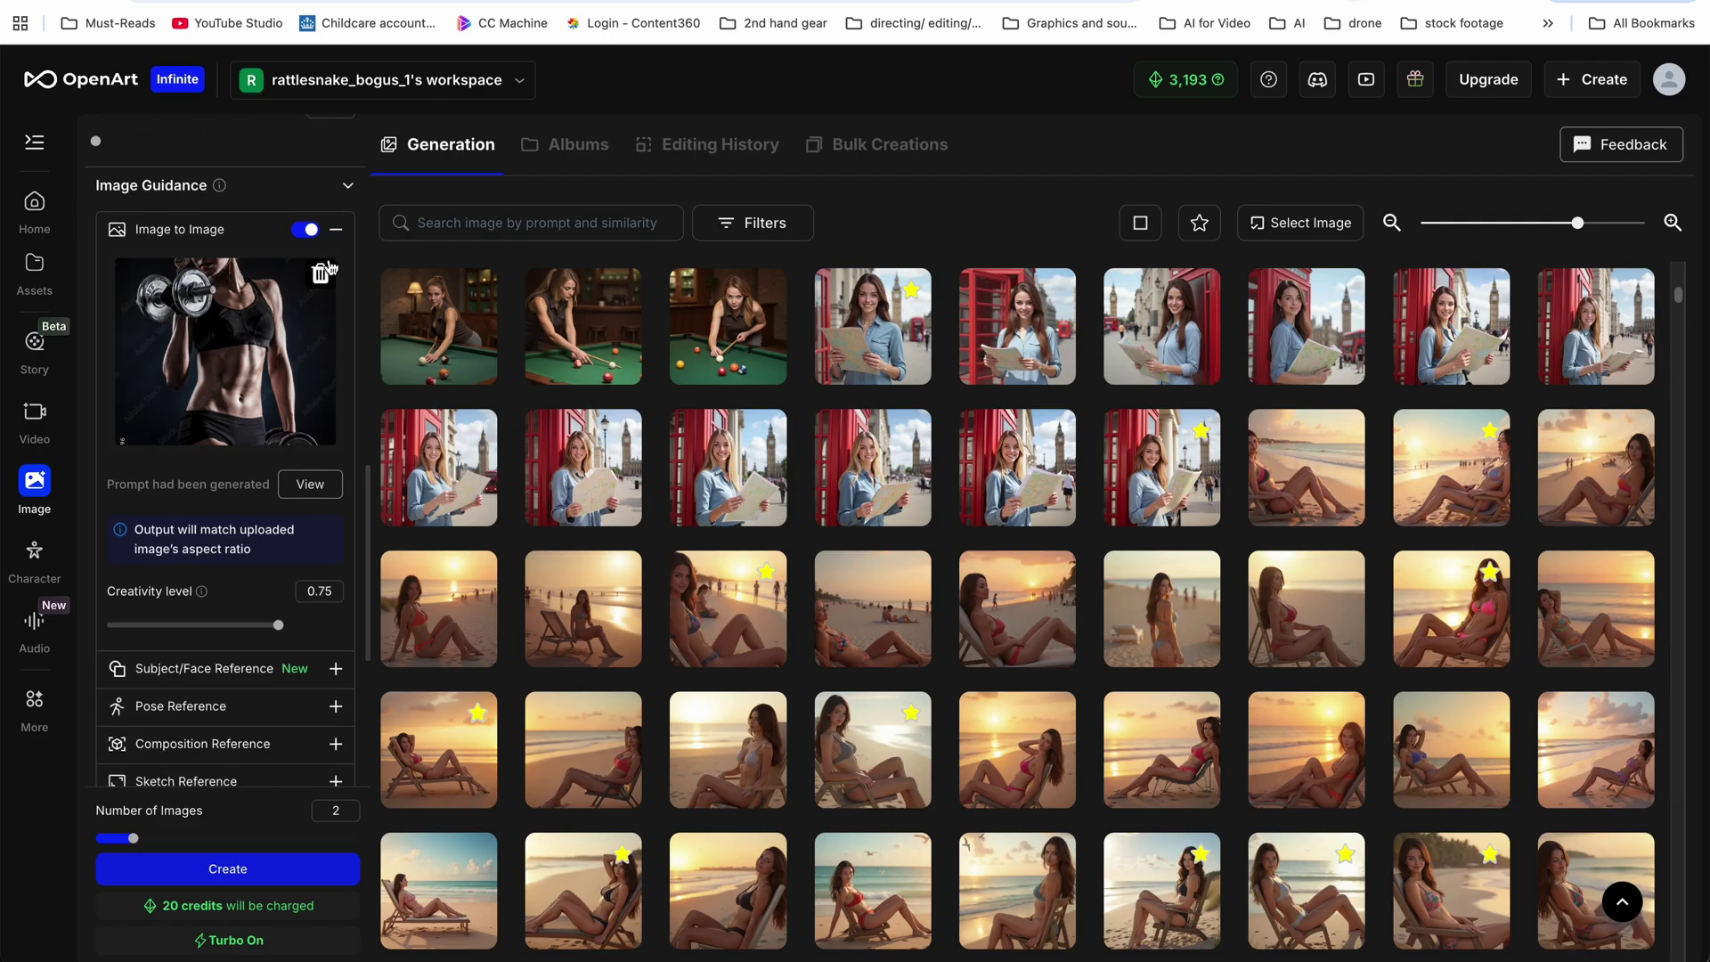
{"action": "left_click", "coordinate": [321, 273]}
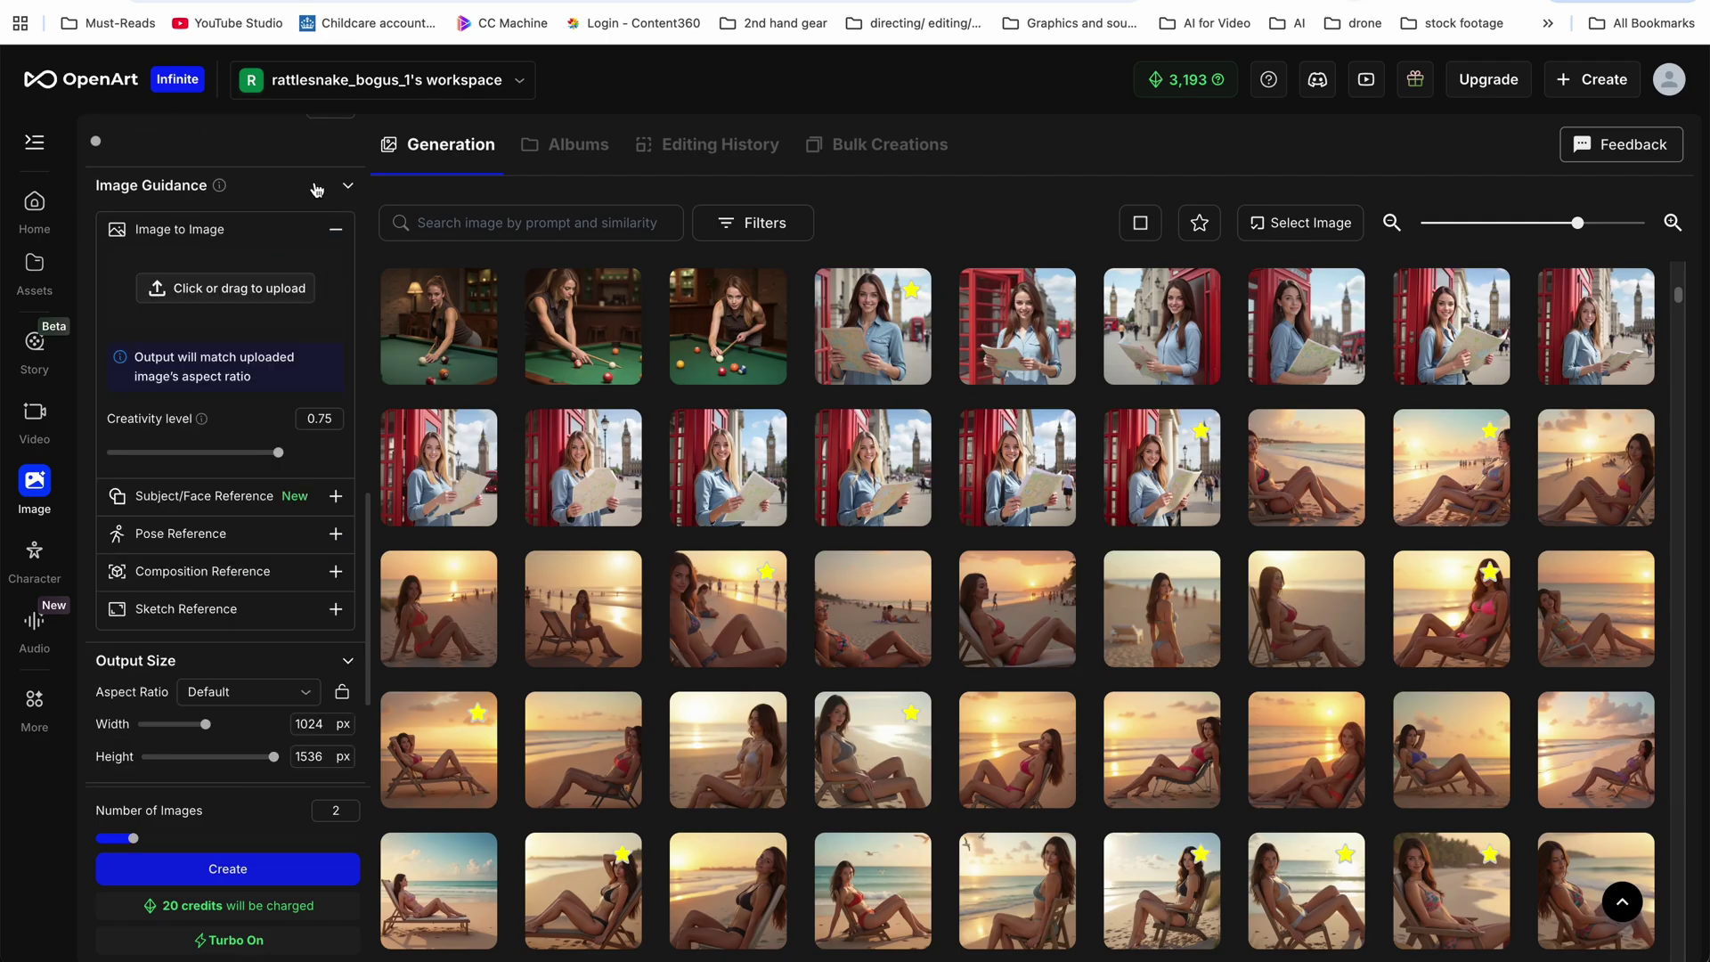
Close the empty Image to Image guidance and generate two images from the rooftop infinity pool prompt
{"action": "left_click", "coordinate": [336, 230]}
{"action": "scroll", "coordinate": [231, 516], "scroll_direction": "up", "scroll_amount": 4}
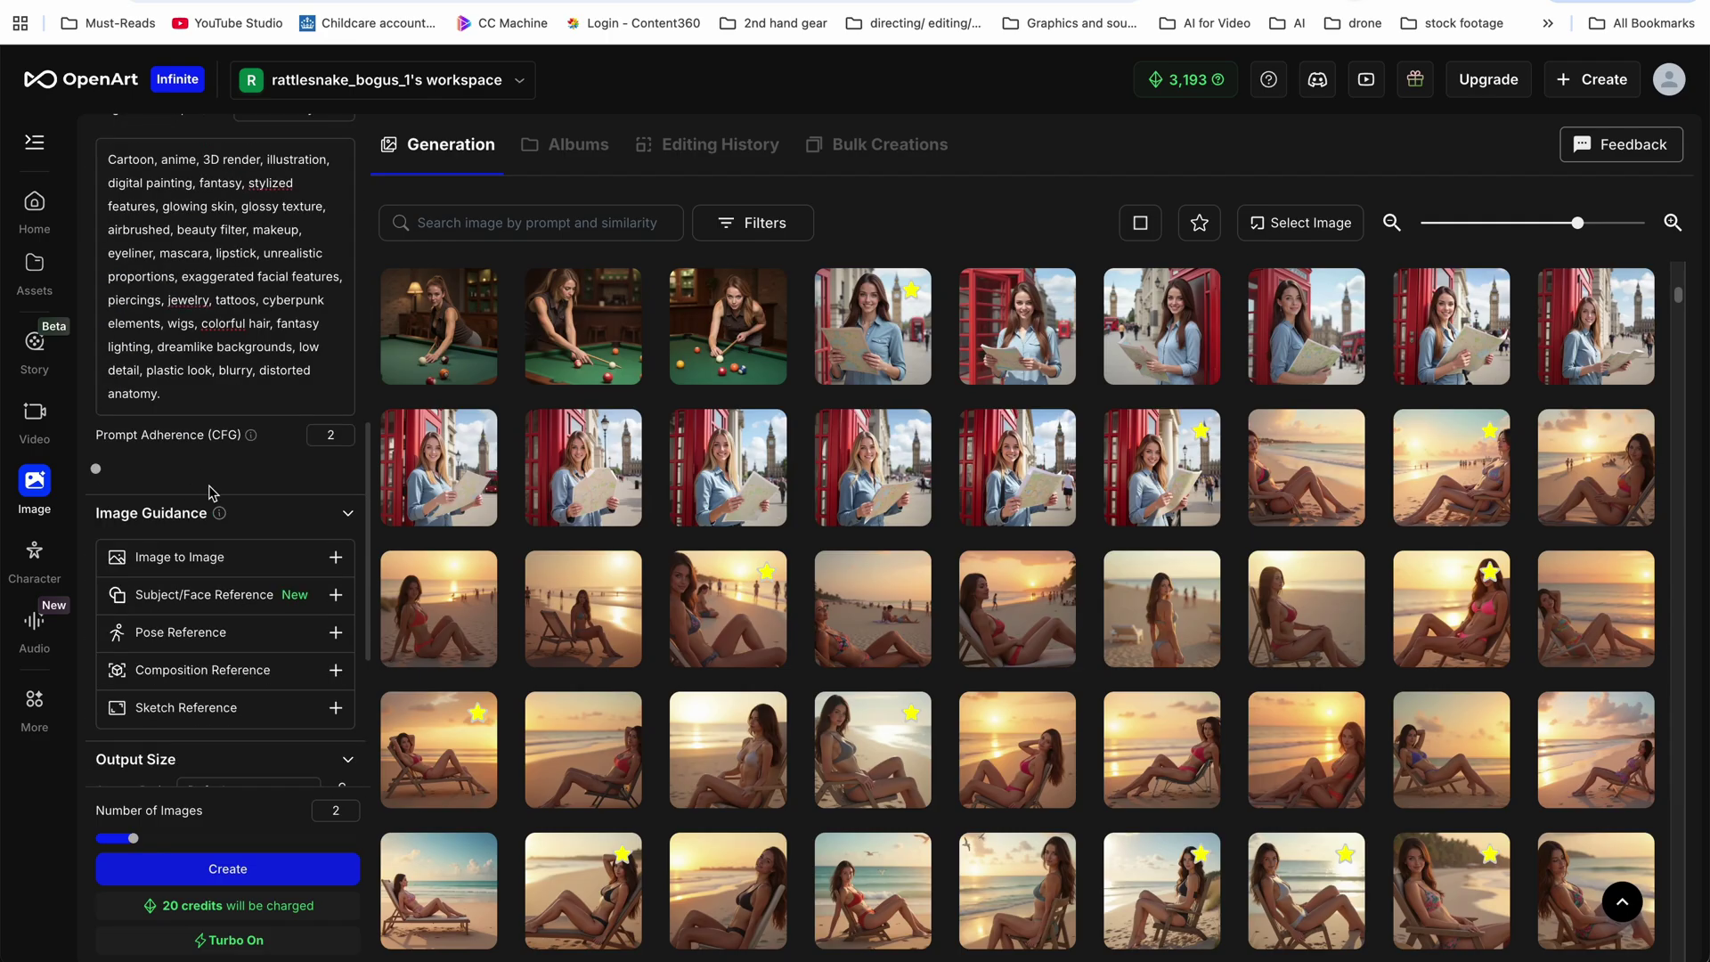
{"action": "scroll", "coordinate": [89, 466], "scroll_direction": "down", "scroll_amount": 4}
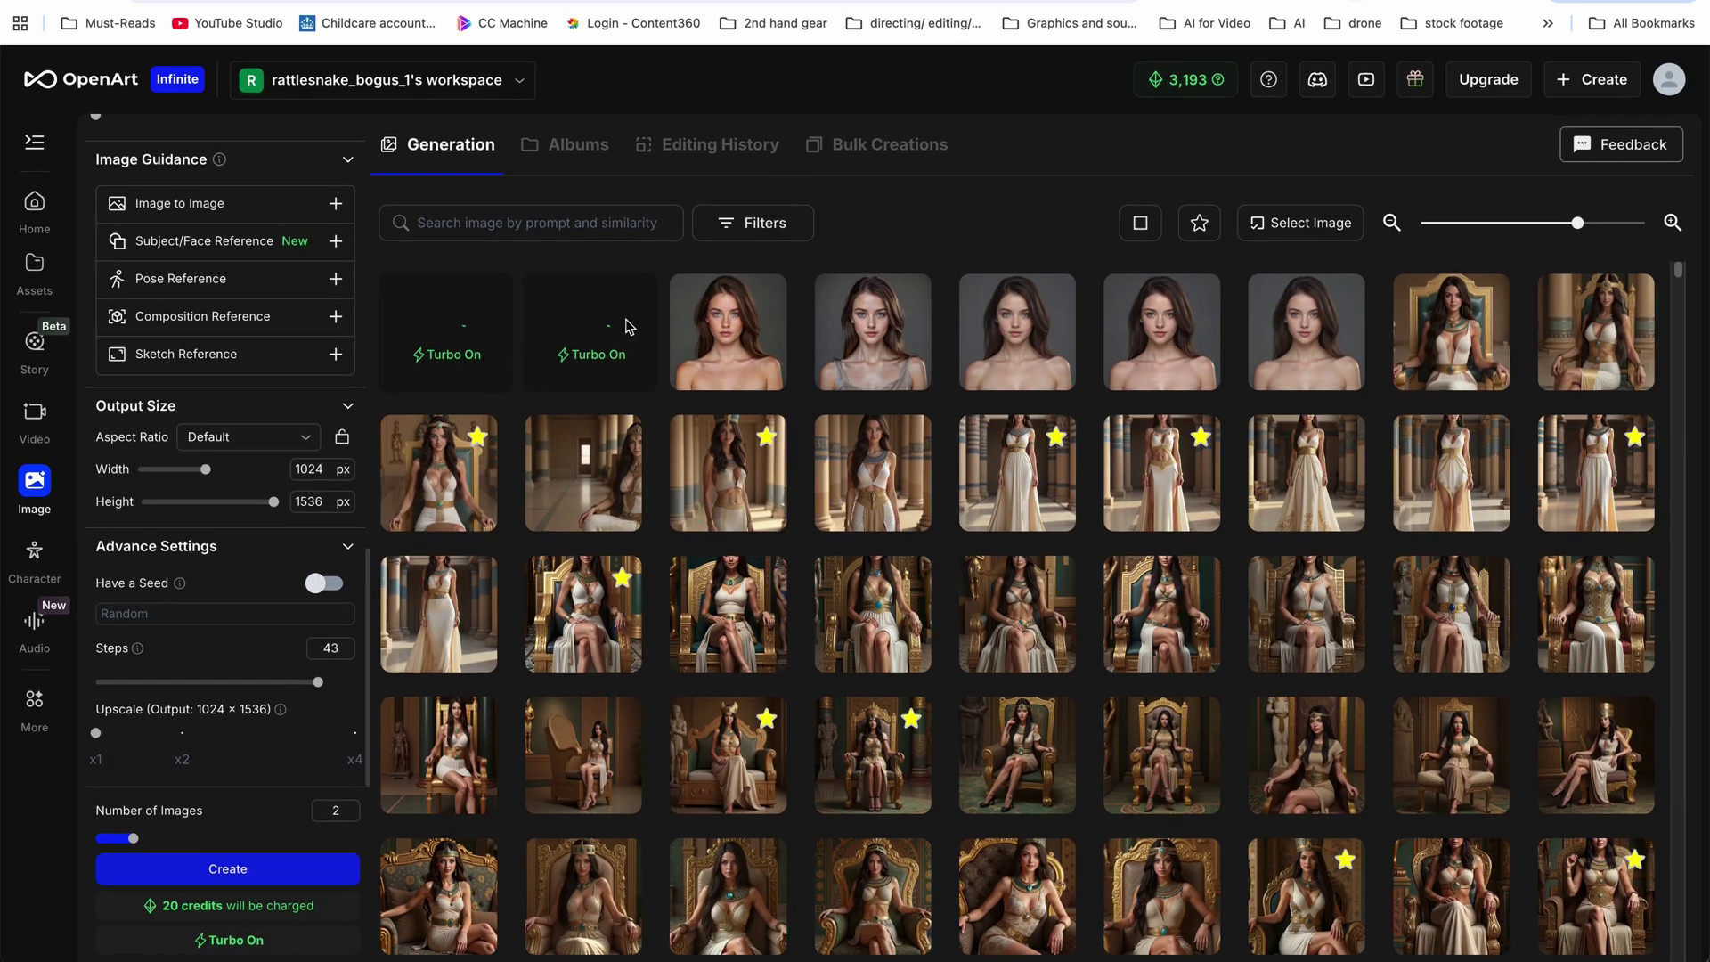
Generate two more rooftop pool images with the Melinda model weight at 0.89, and another two at weight 0.8
{"action": "scroll", "coordinate": [201, 443], "scroll_direction": "up", "scroll_amount": 10}
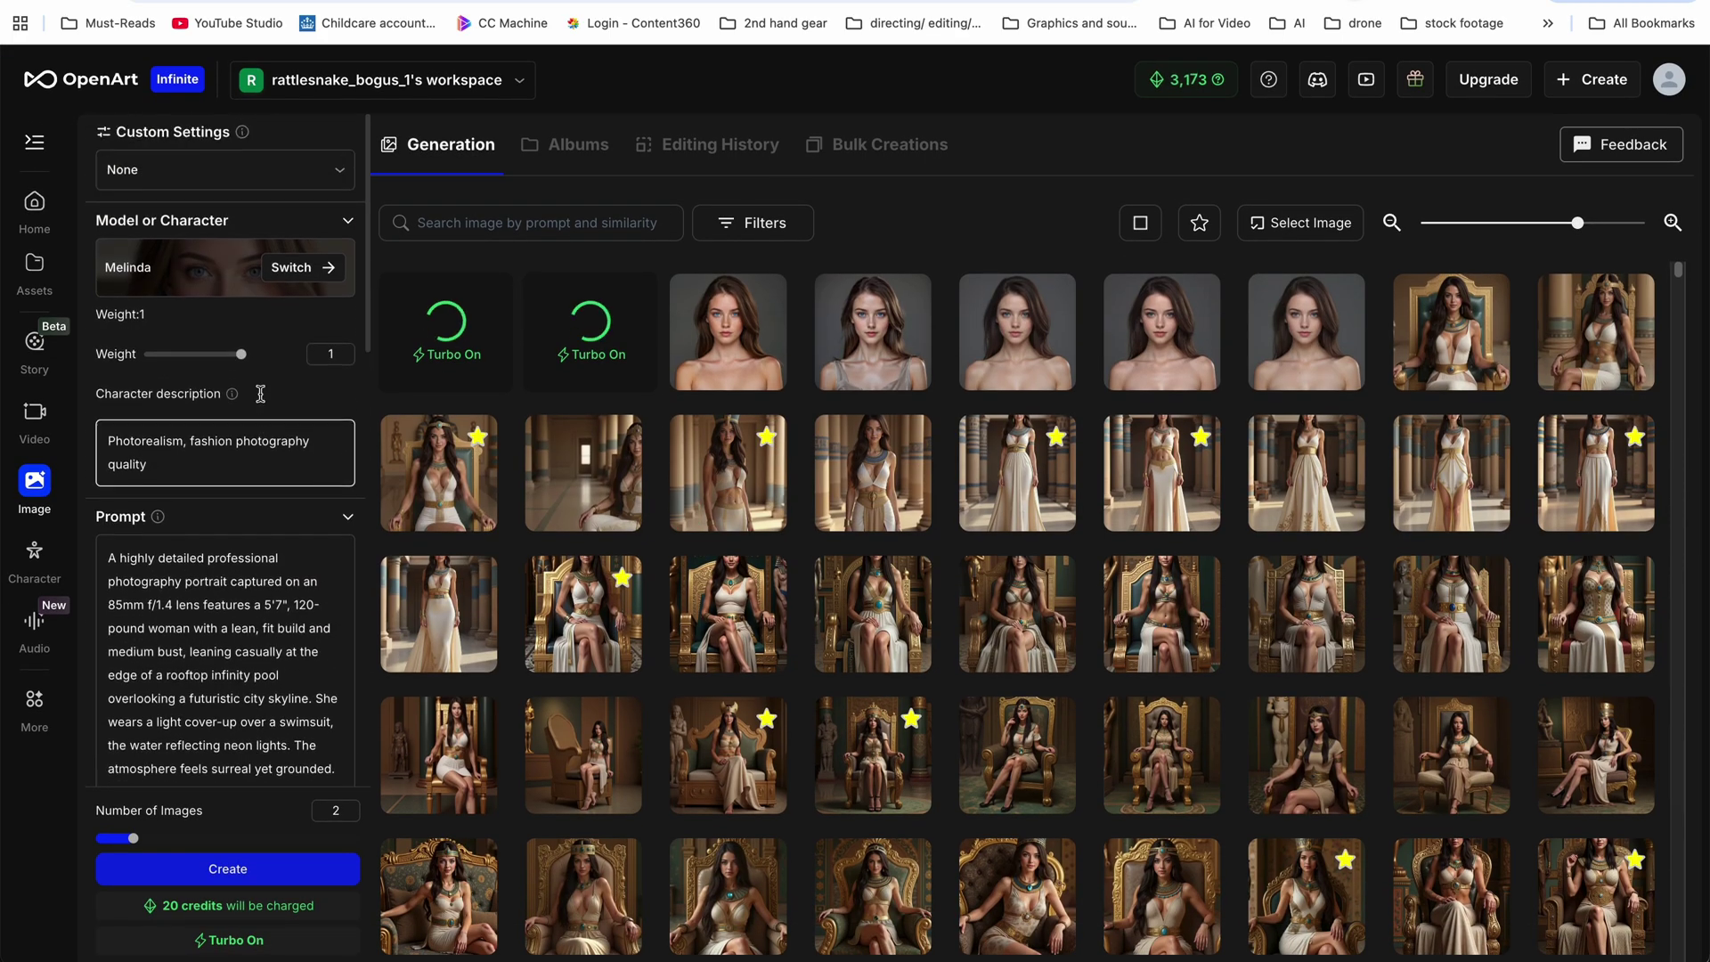
{"action": "left_click_drag", "start_coordinate": [241, 356], "coordinate": [239, 356]}
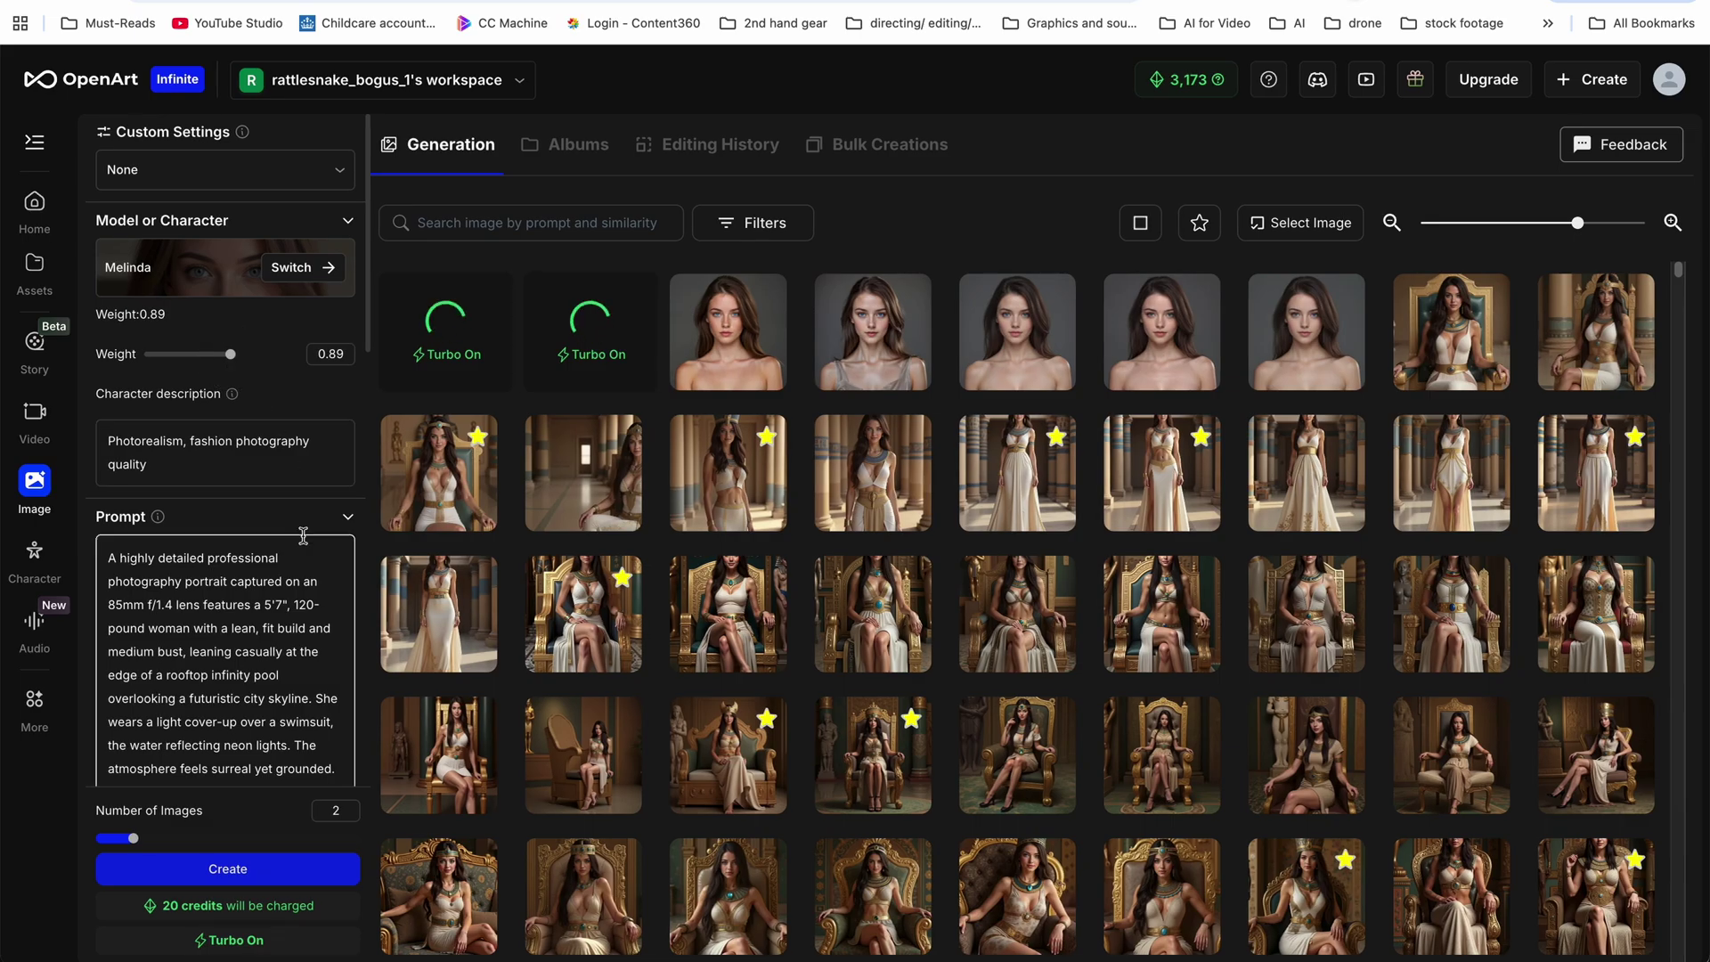
{"action": "left_click", "coordinate": [245, 876]}
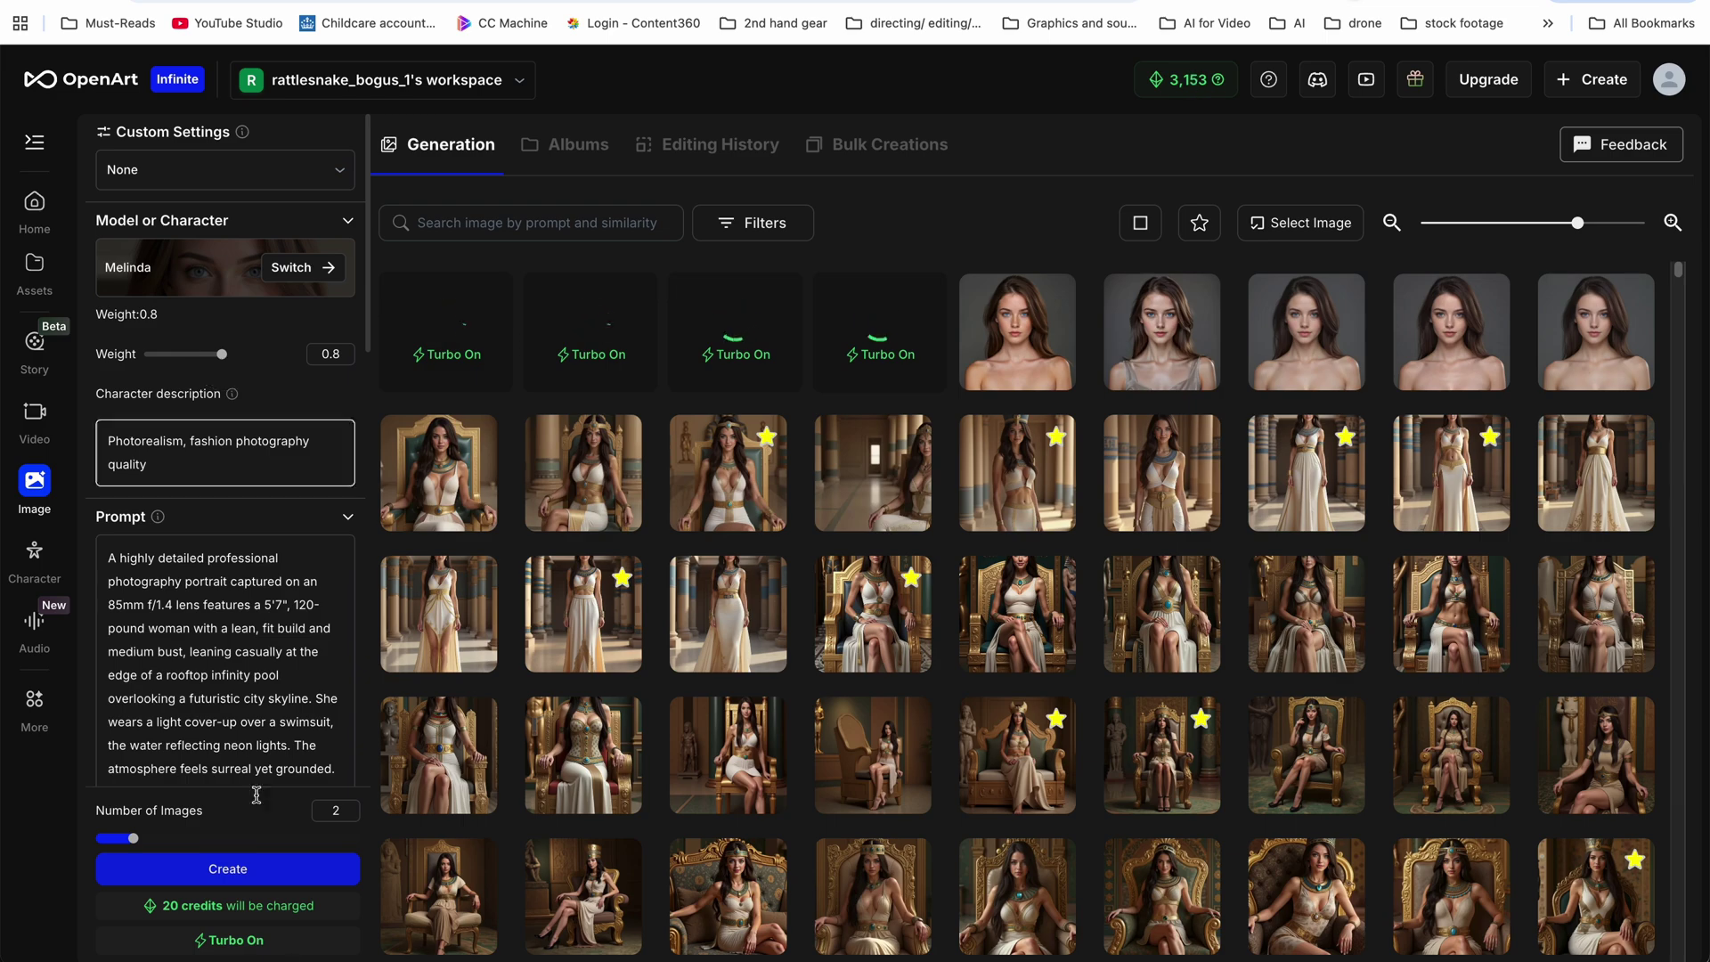
{"action": "left_click", "coordinate": [226, 869]}
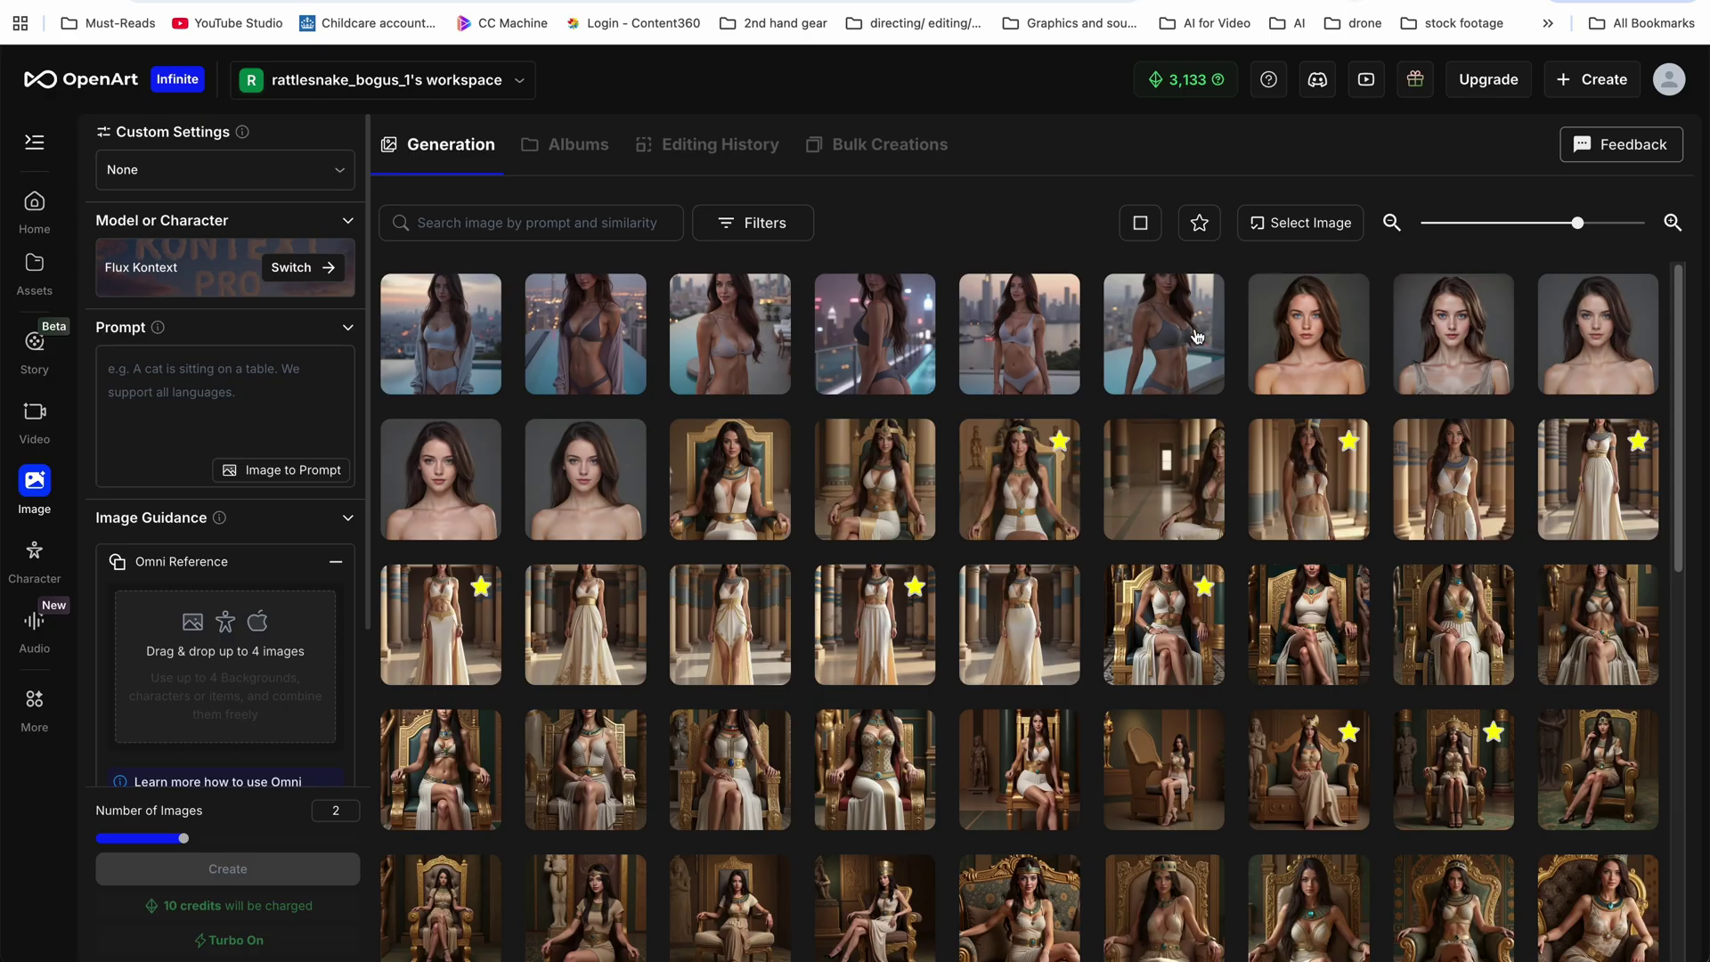
Open a generated rooftop pool image full size and compare it with the other images of the set
{"action": "left_click", "coordinate": [1196, 403]}
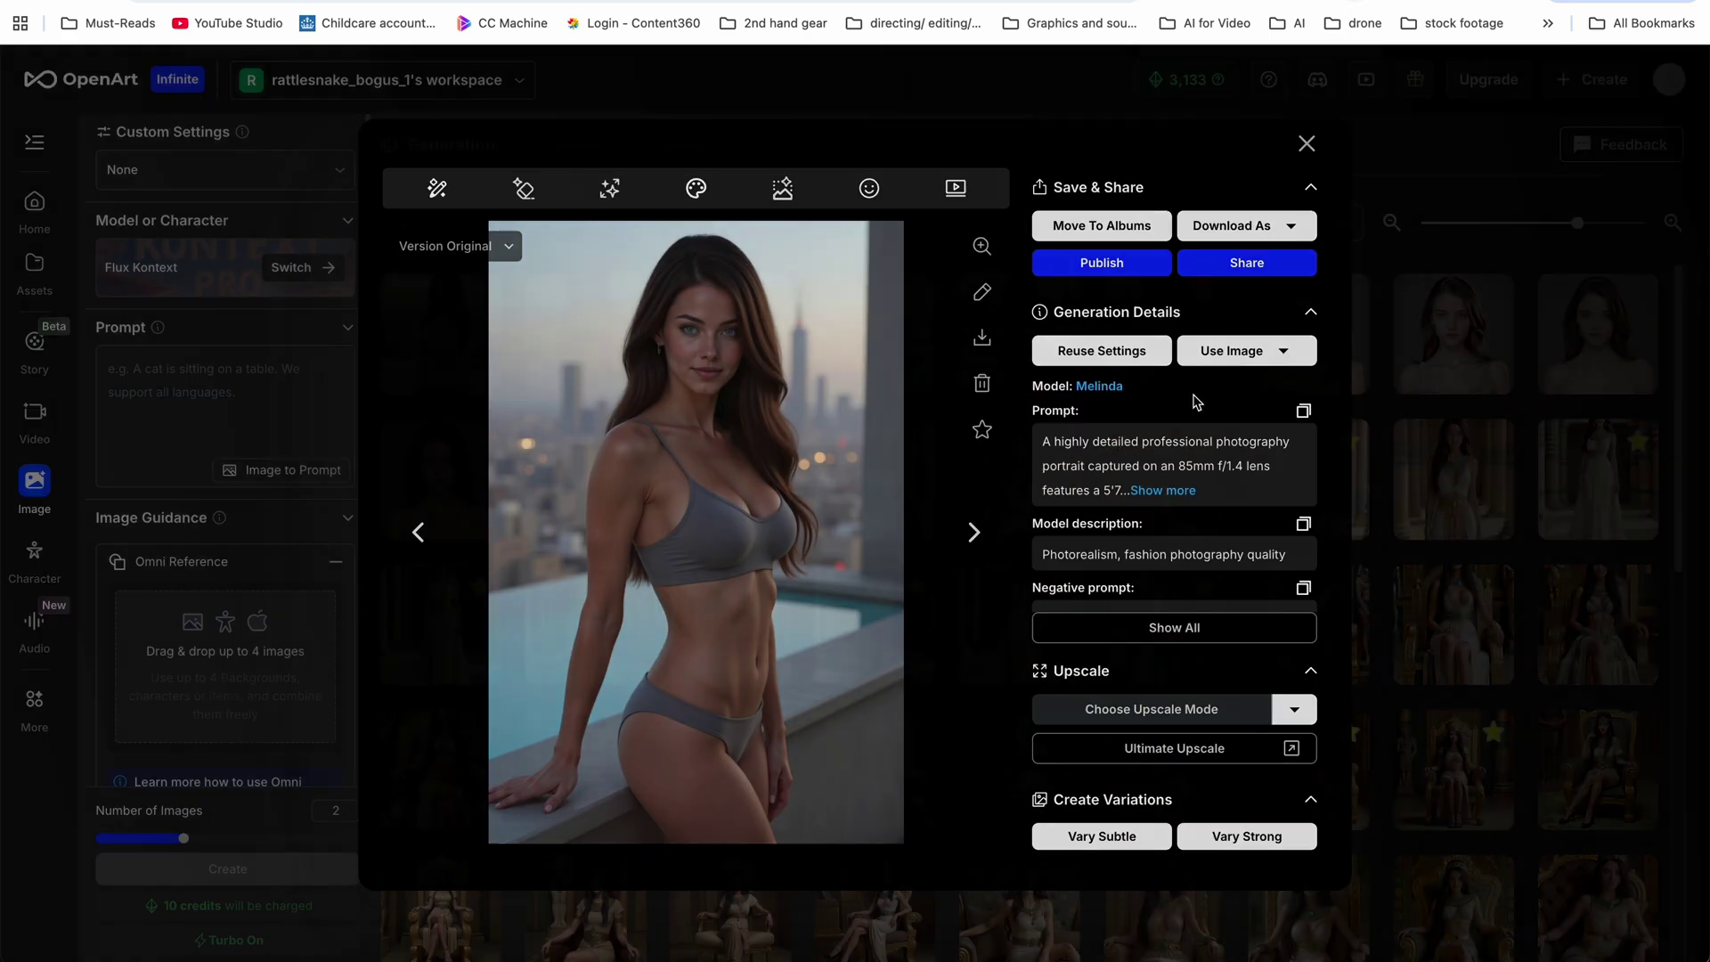
{"action": "left_click", "coordinate": [981, 247]}
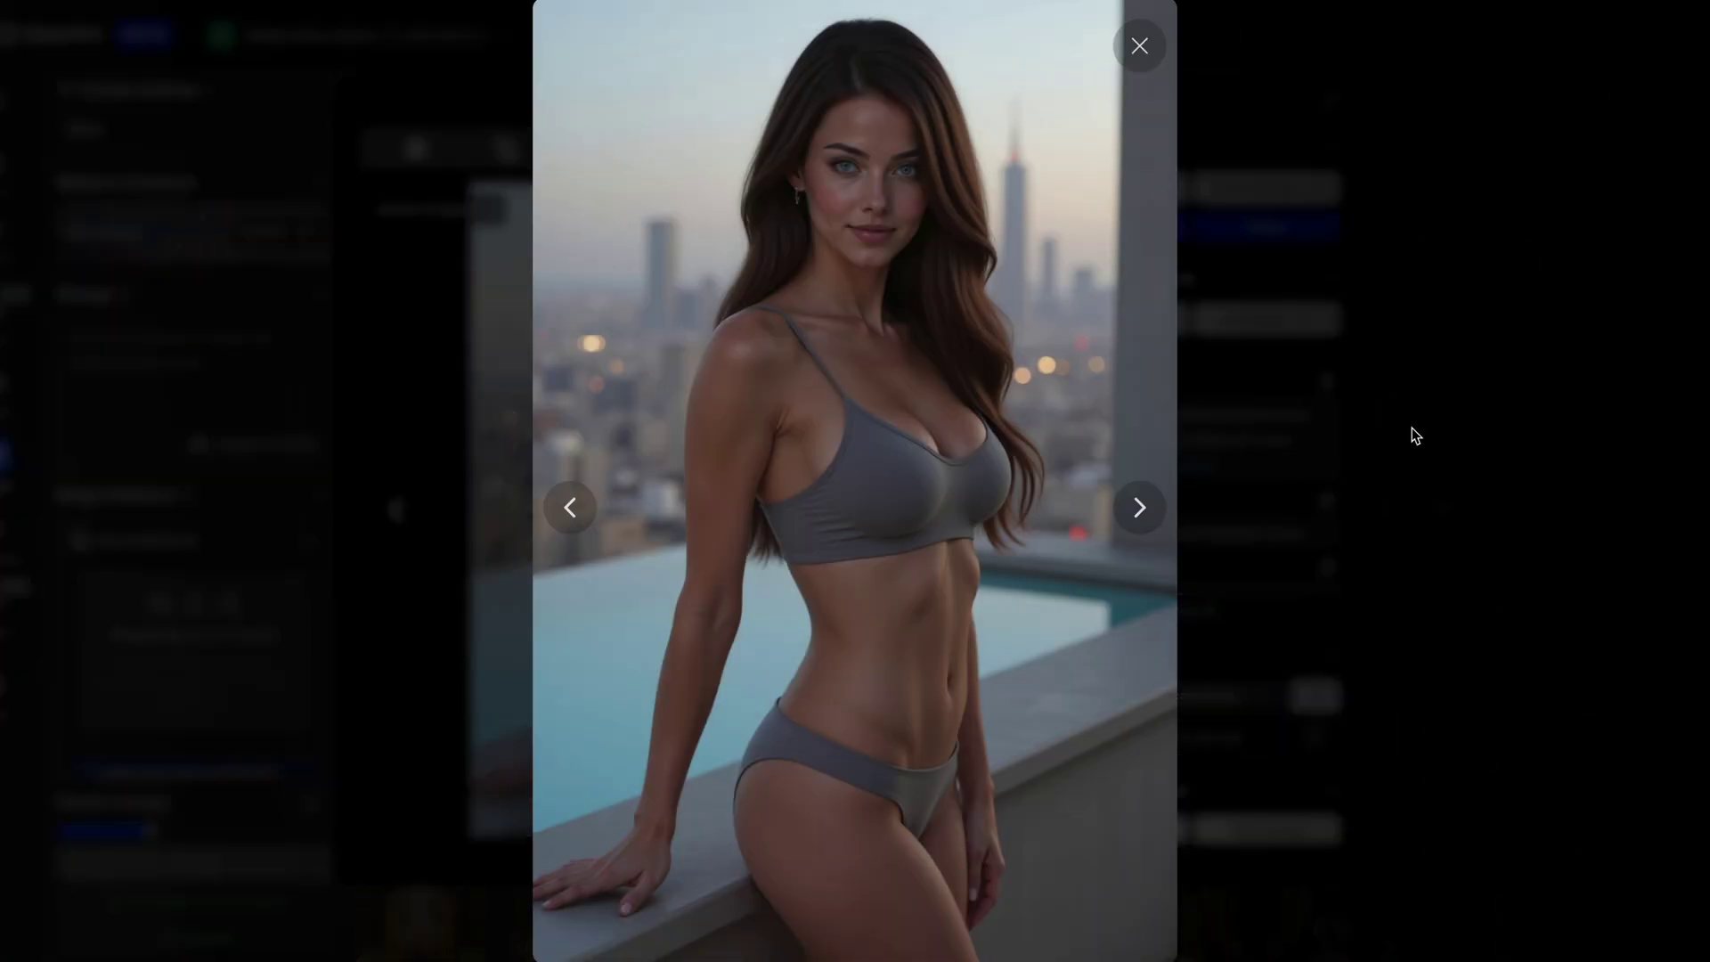
{"action": "key", "text": "Right"}
{"action": "key", "text": "Right"}
{"action": "key", "text": "Right"}
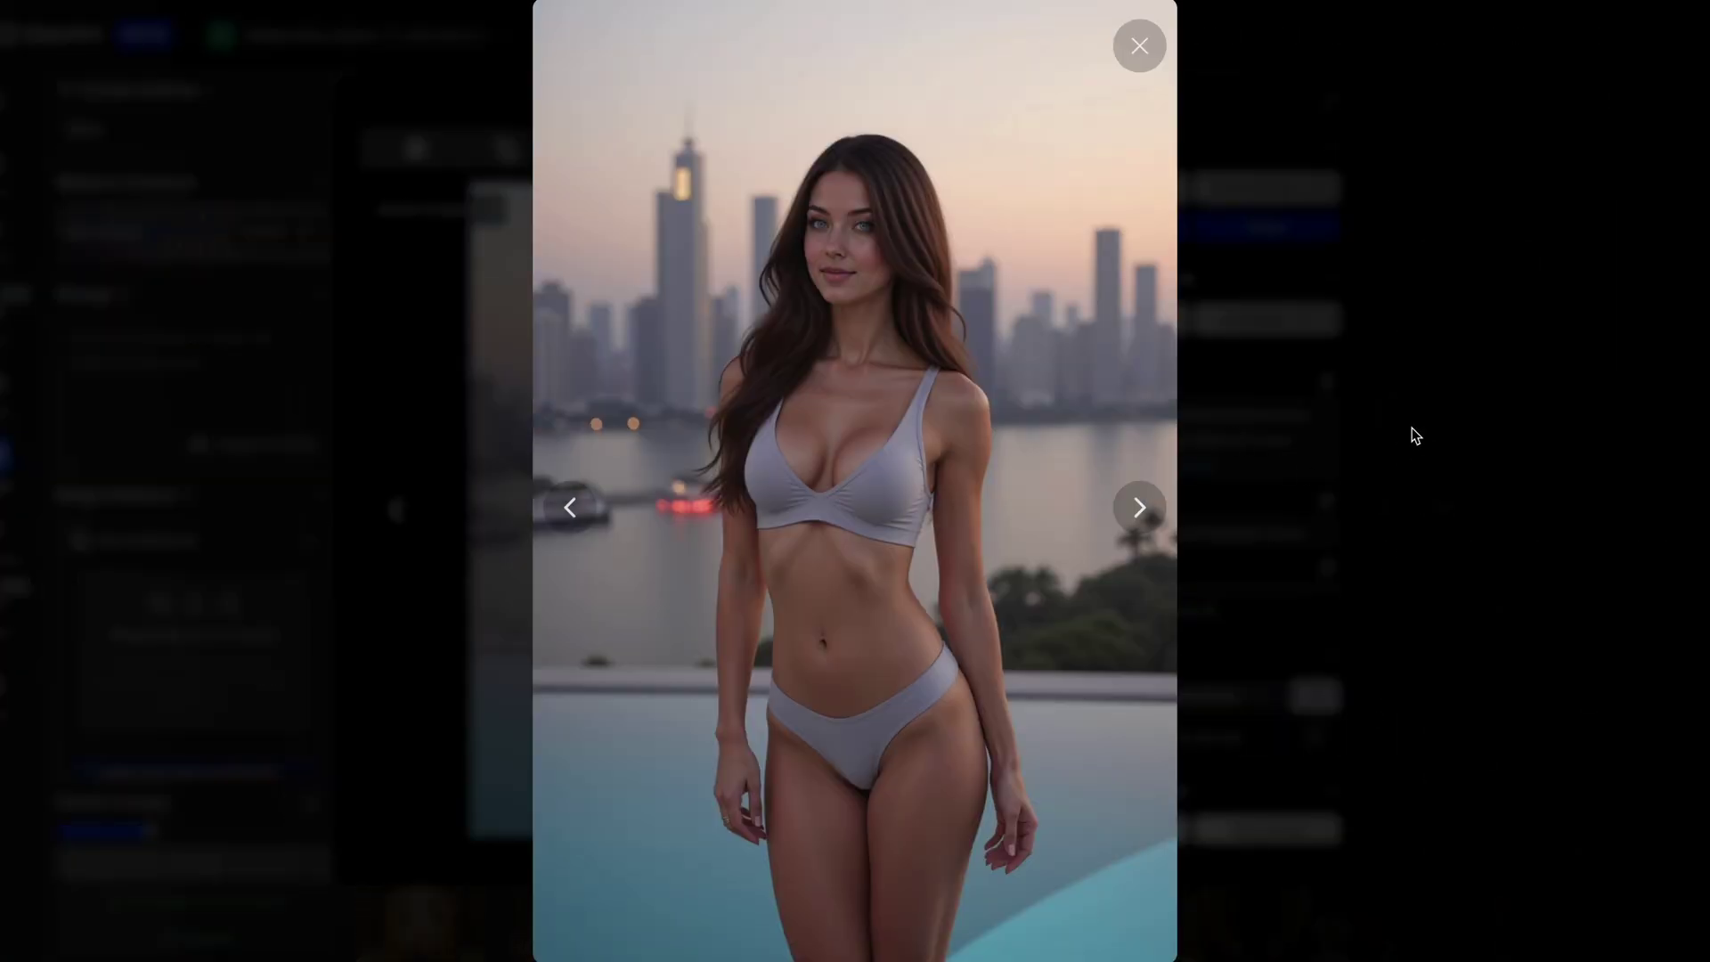
{"action": "key", "text": "Right"}
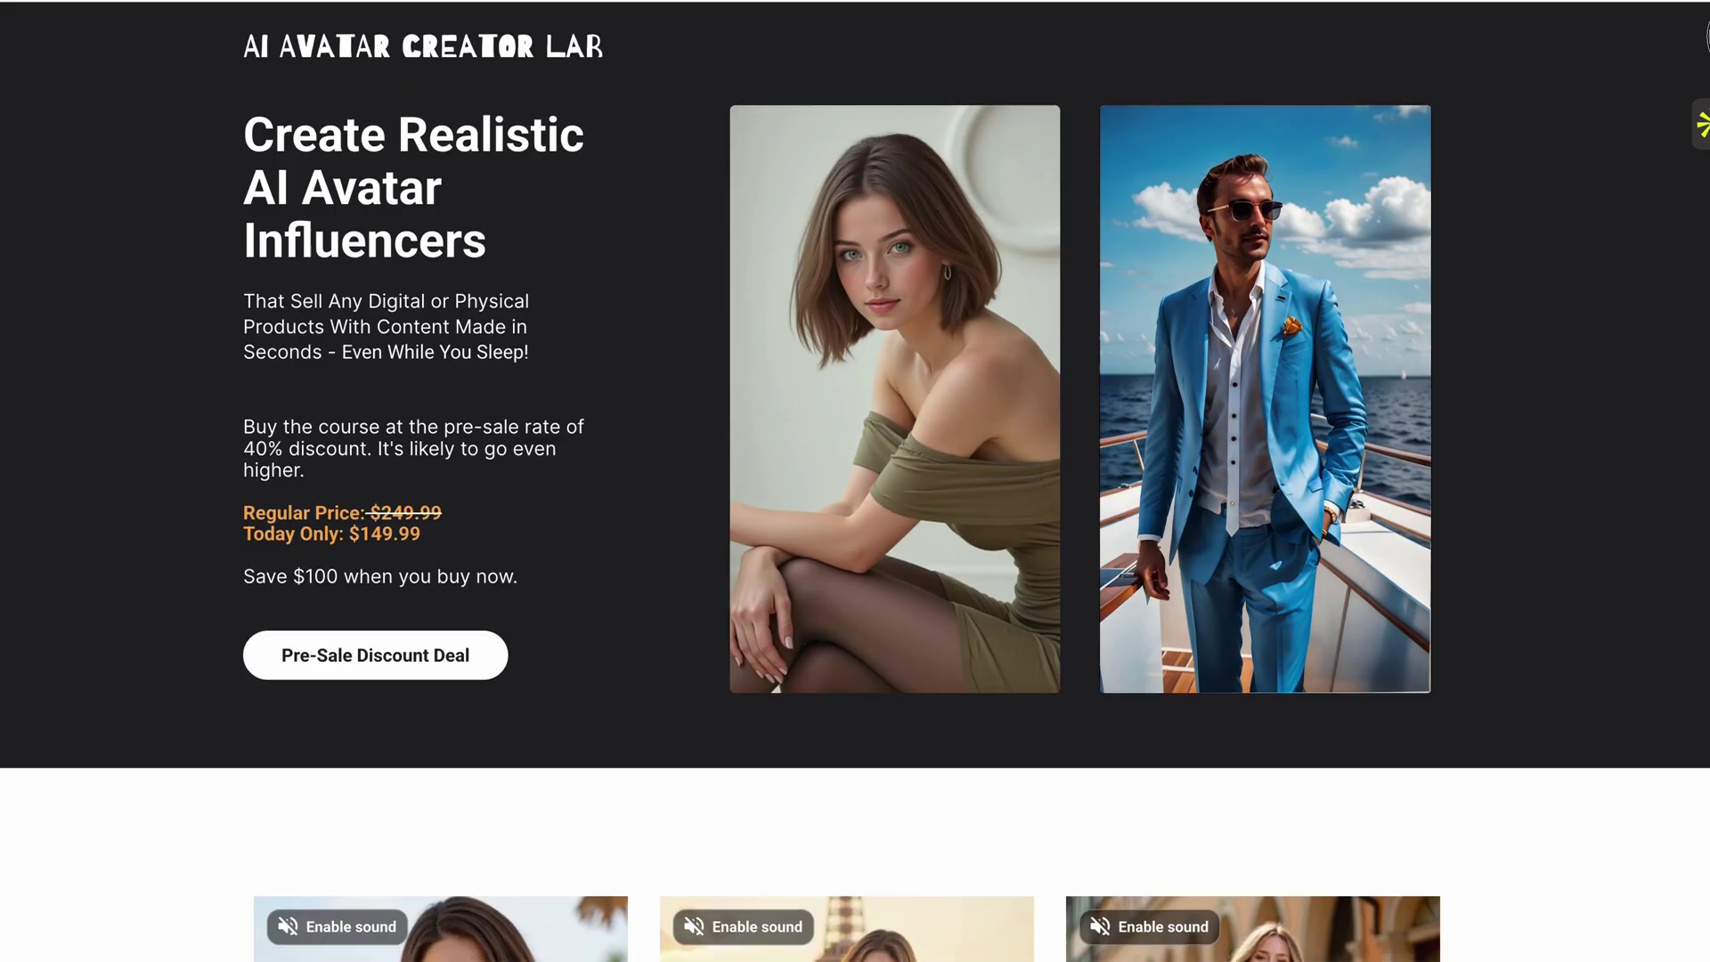
Read through the AI Avatar Creator Lab course page, including What You'll Learn and Who Is This For
{"action": "scroll", "coordinate": [855, 481], "scroll_direction": "down", "scroll_amount": 4}
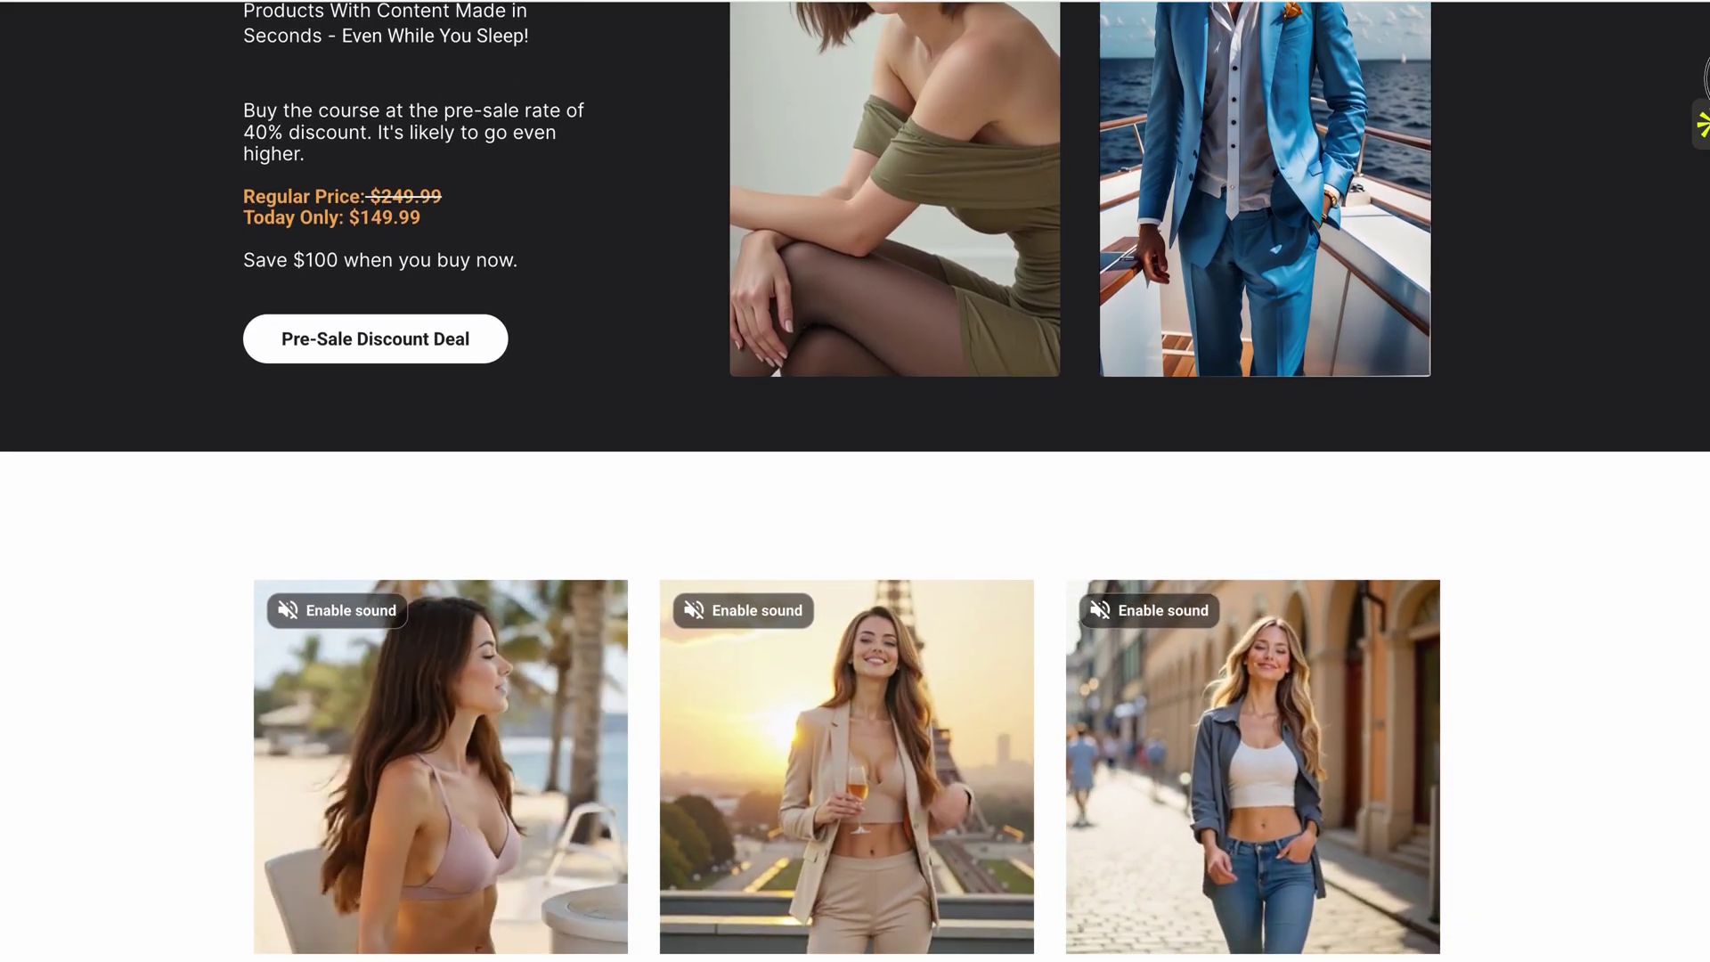
{"action": "scroll", "coordinate": [855, 481], "scroll_direction": "down", "scroll_amount": 2}
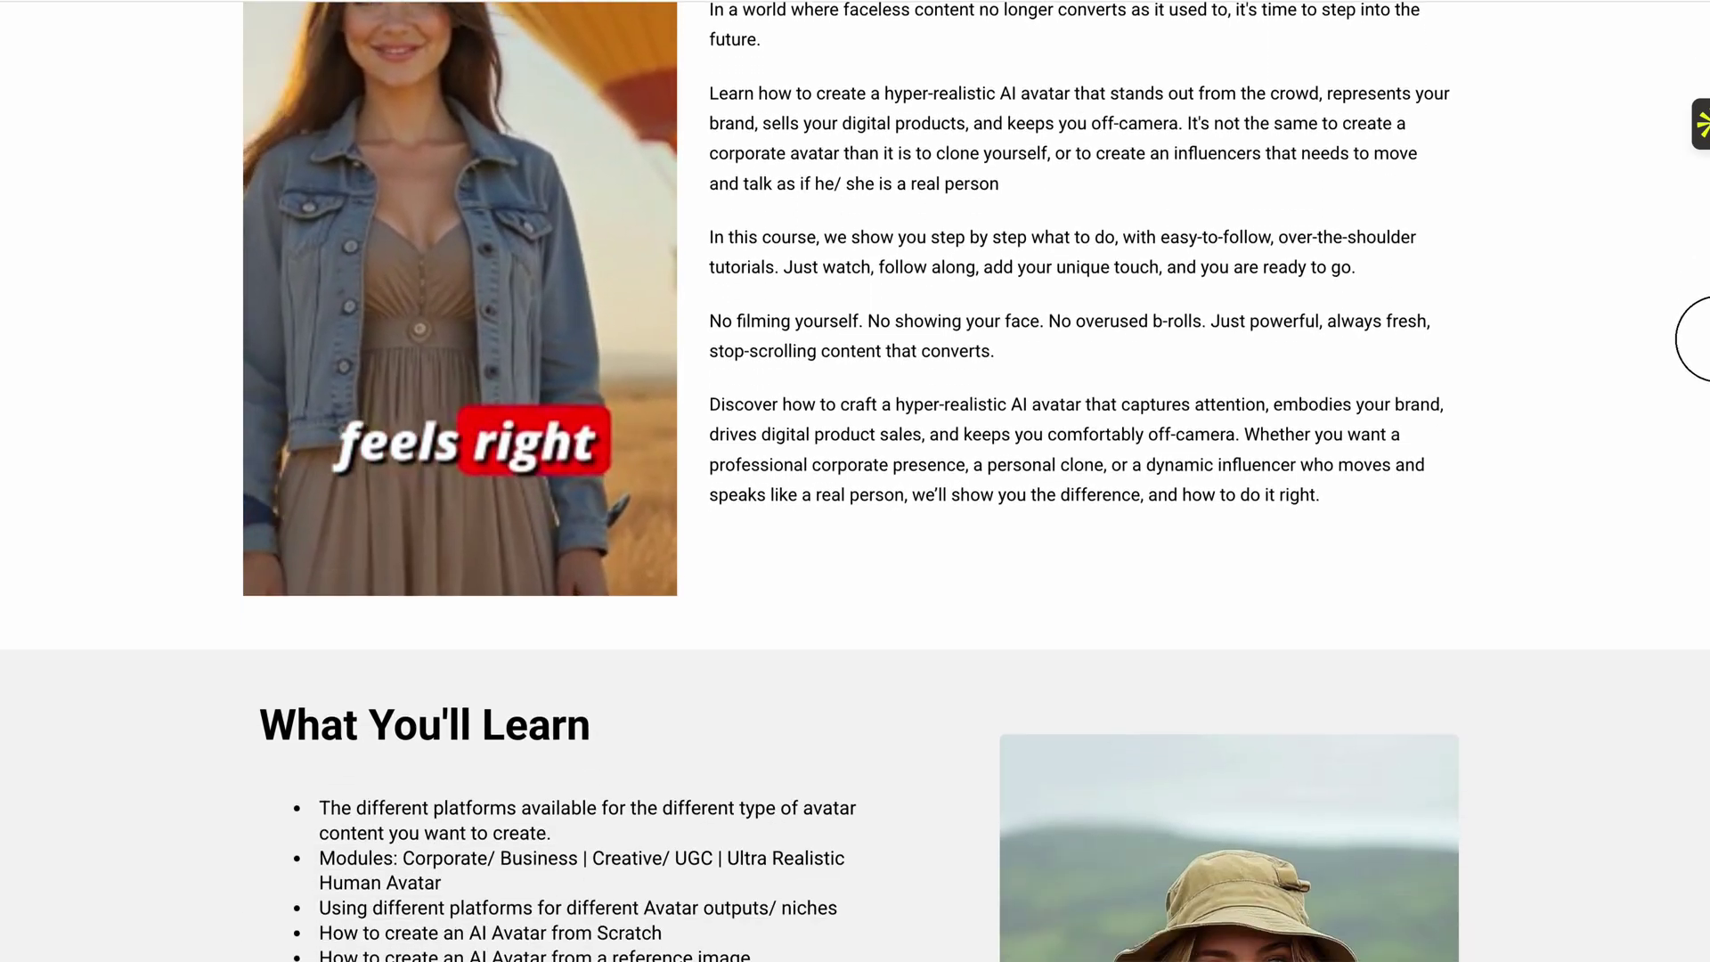
{"action": "scroll", "coordinate": [1703, 339], "scroll_direction": "down", "scroll_amount": 5}
{"action": "scroll", "coordinate": [1703, 418], "scroll_direction": "down", "scroll_amount": 8}
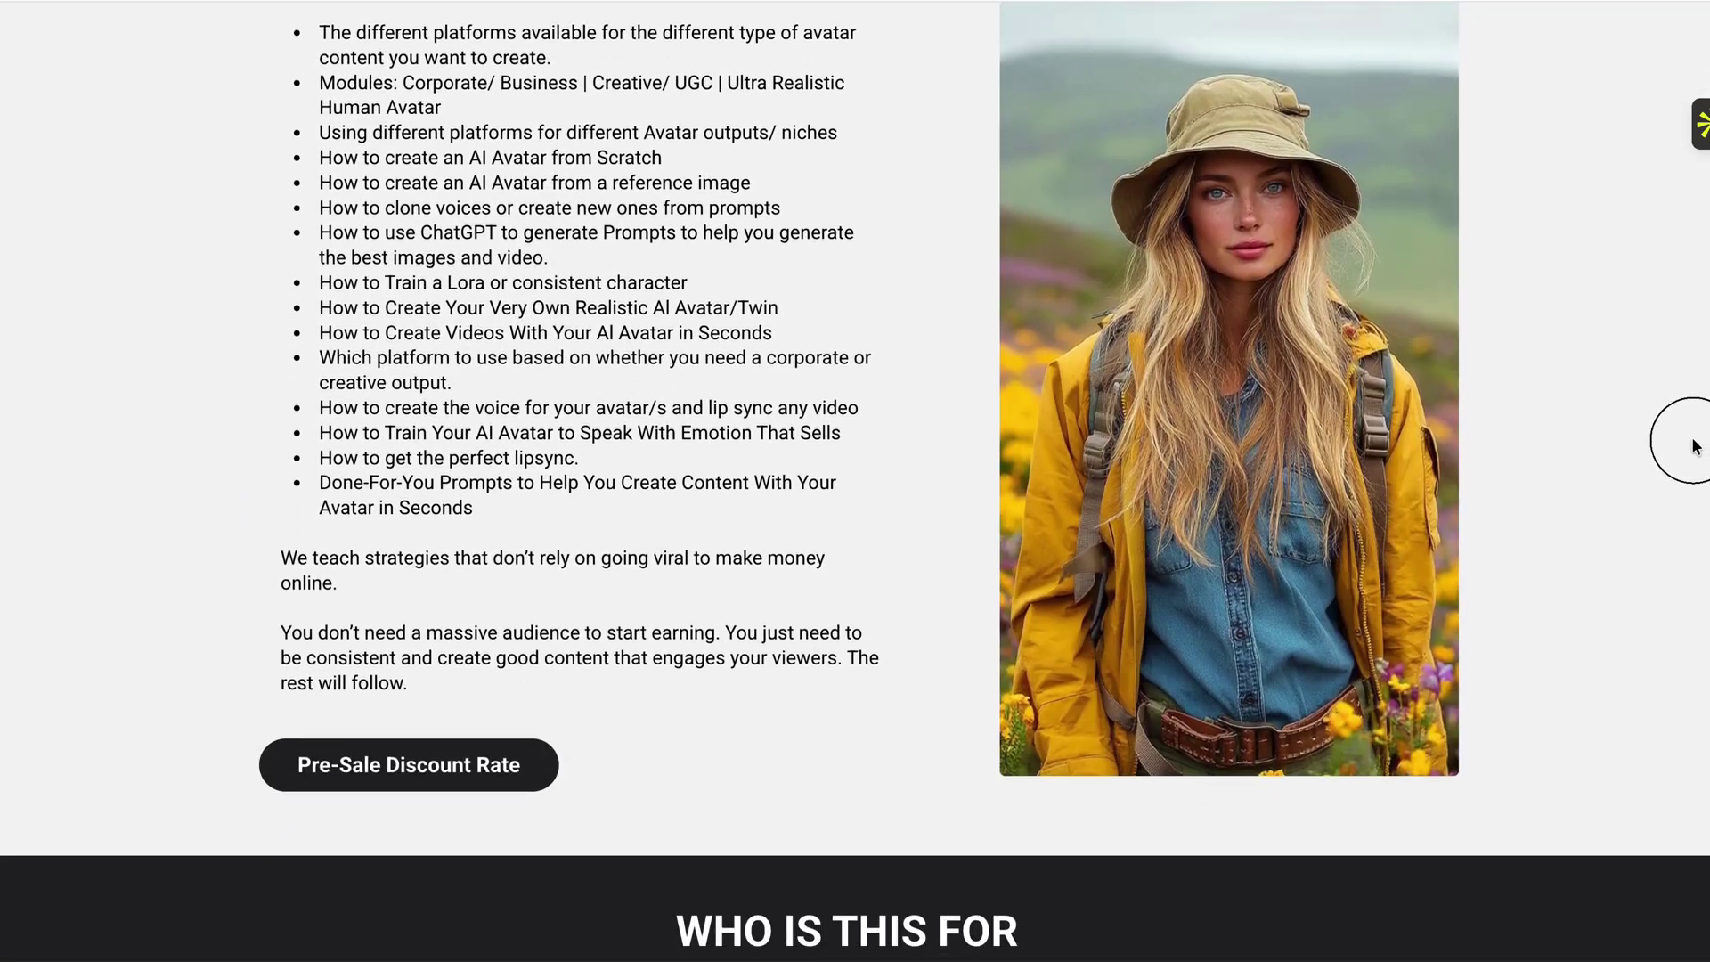
{"action": "scroll", "coordinate": [1670, 518], "scroll_direction": "down", "scroll_amount": 7}
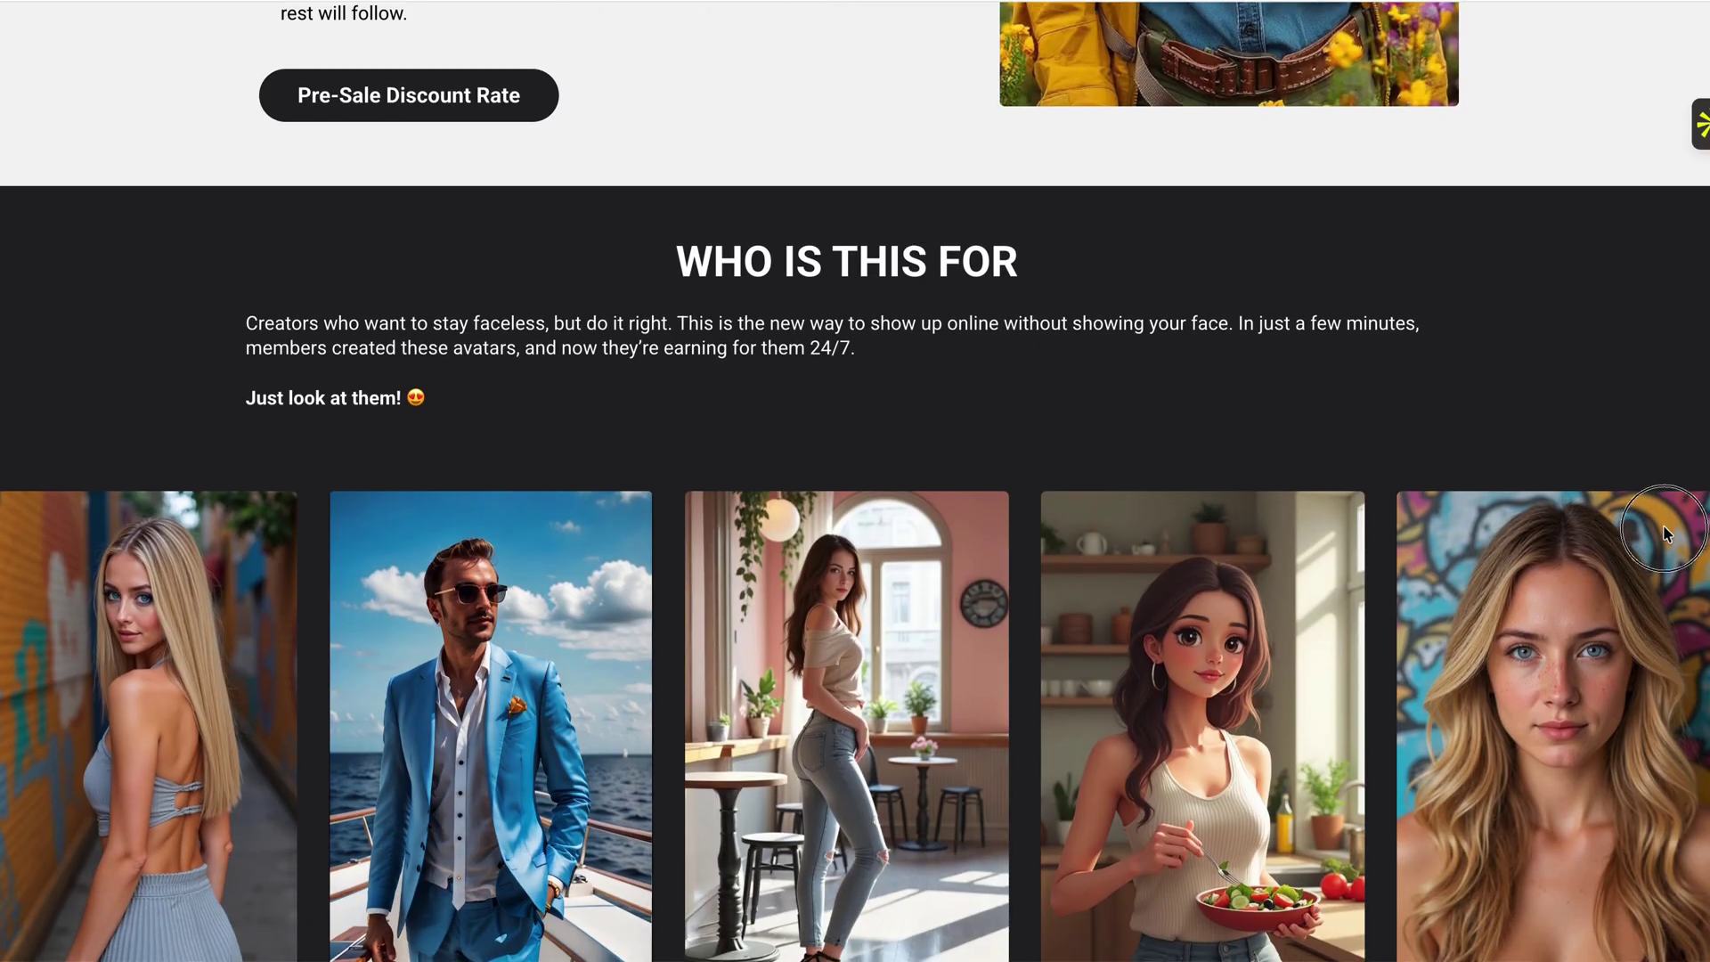
{"action": "scroll", "coordinate": [1641, 605], "scroll_direction": "down", "scroll_amount": 6}
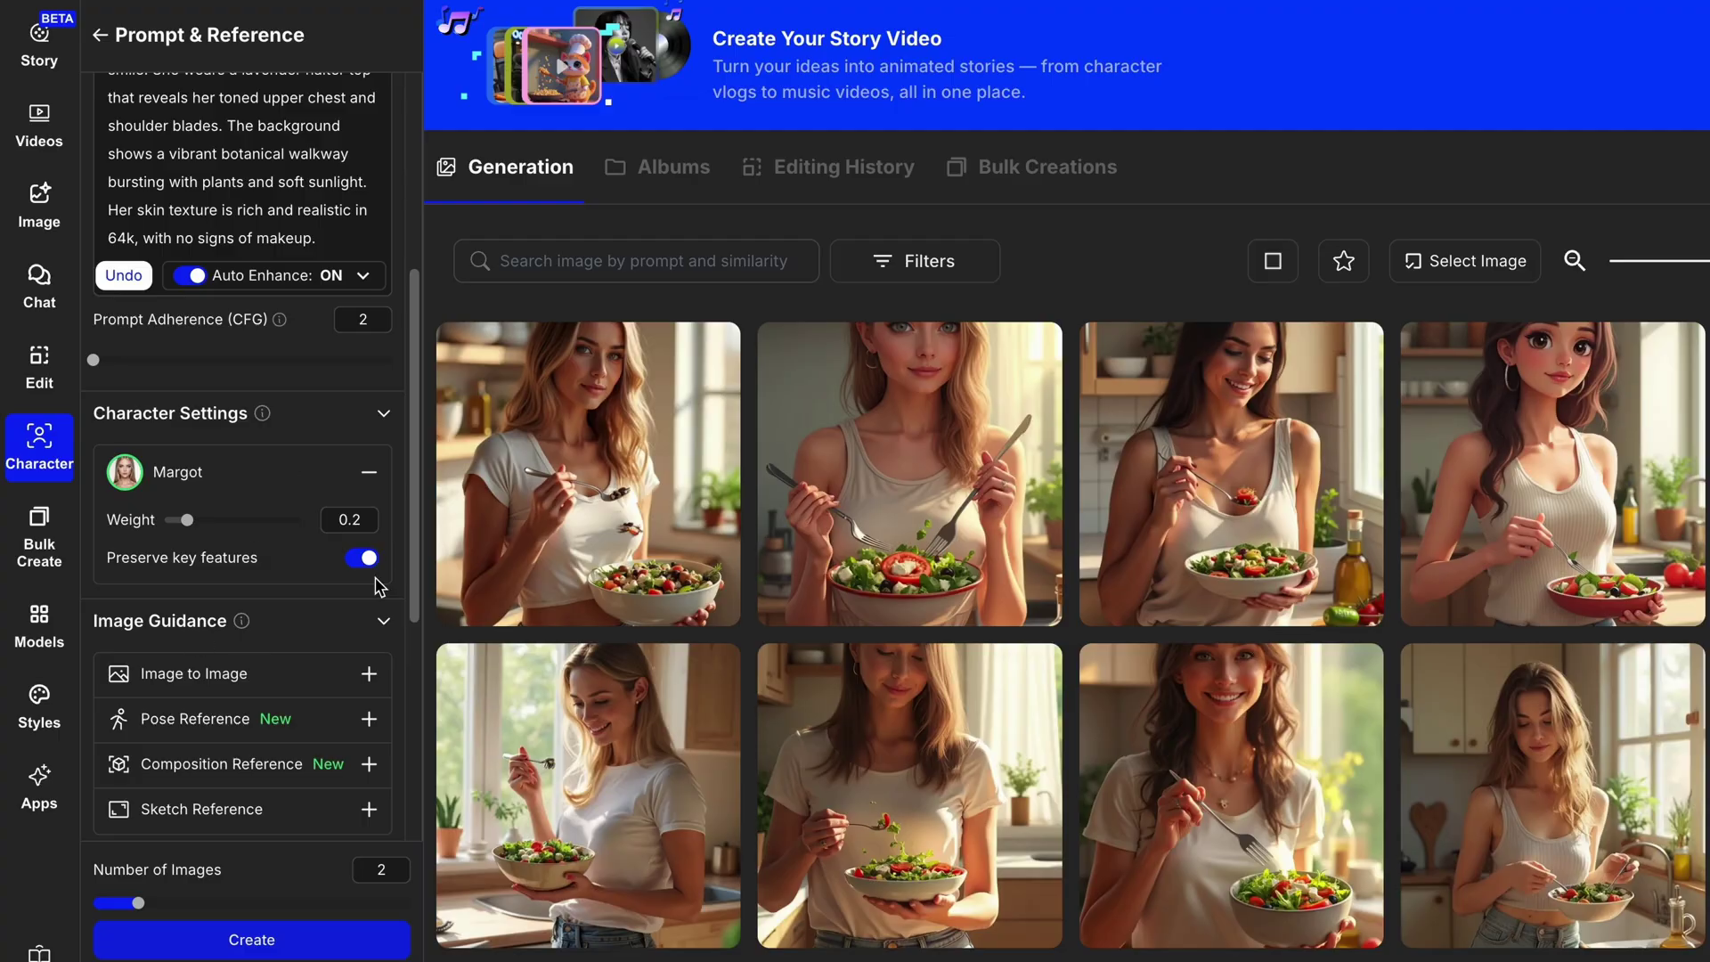
{"action": "scroll", "coordinate": [357, 659], "scroll_direction": "up", "scroll_amount": 5}
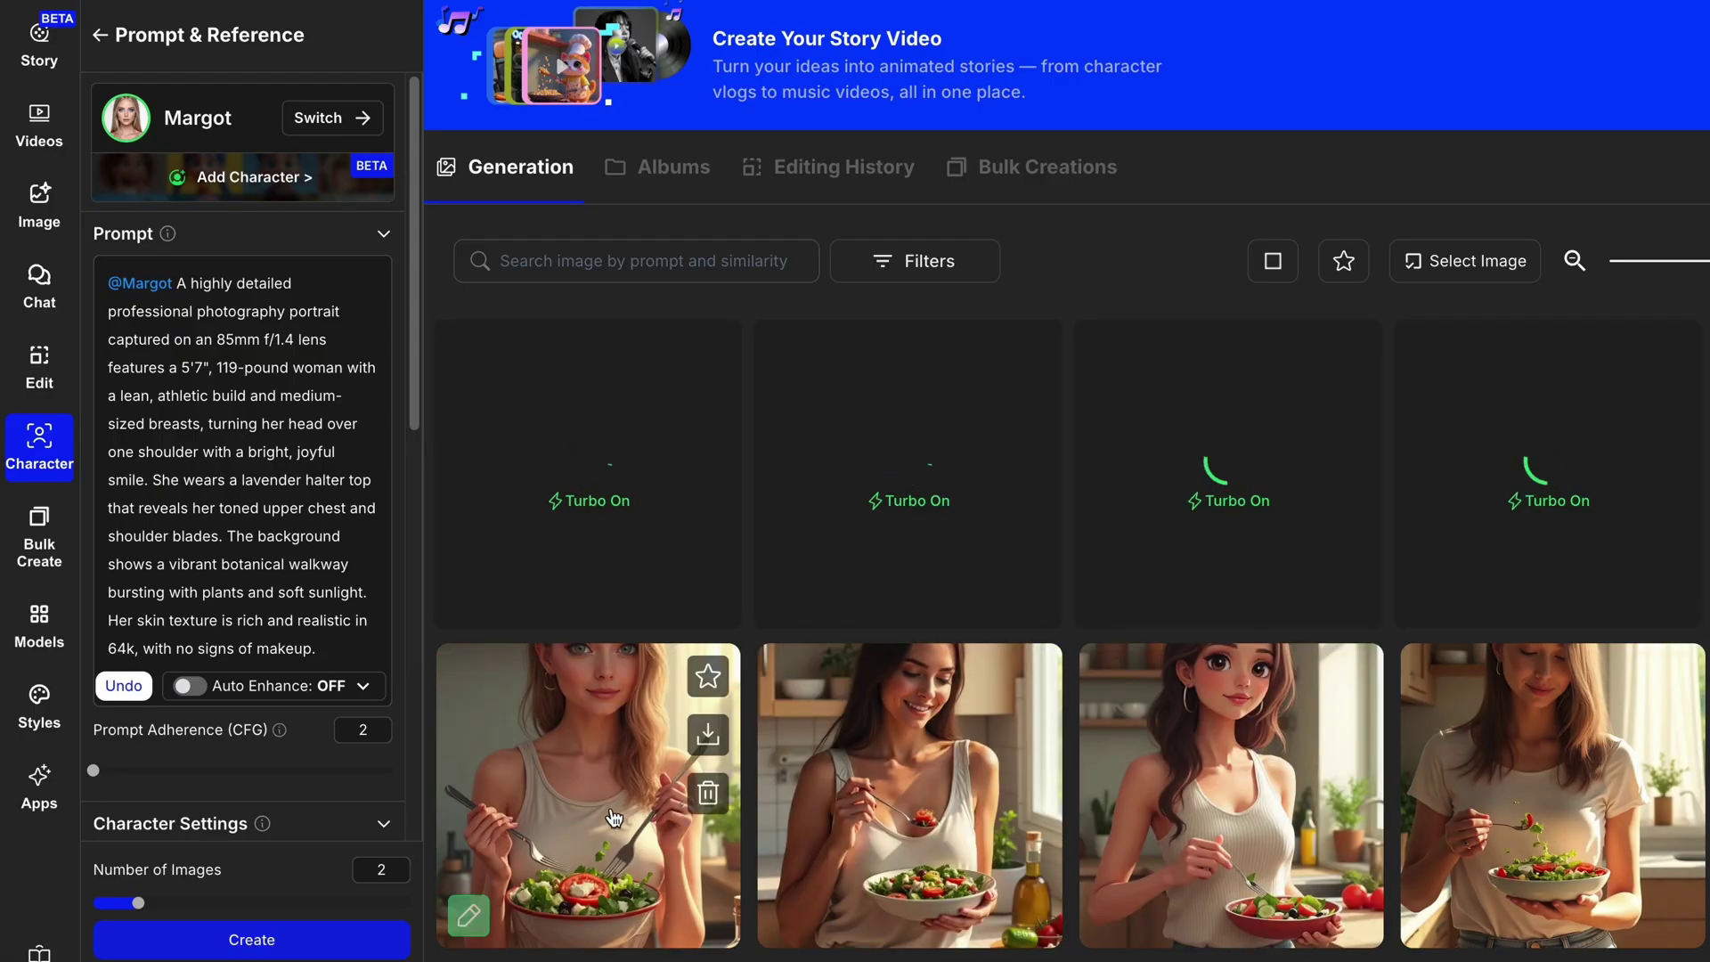
{"action": "left_click", "coordinate": [614, 816]}
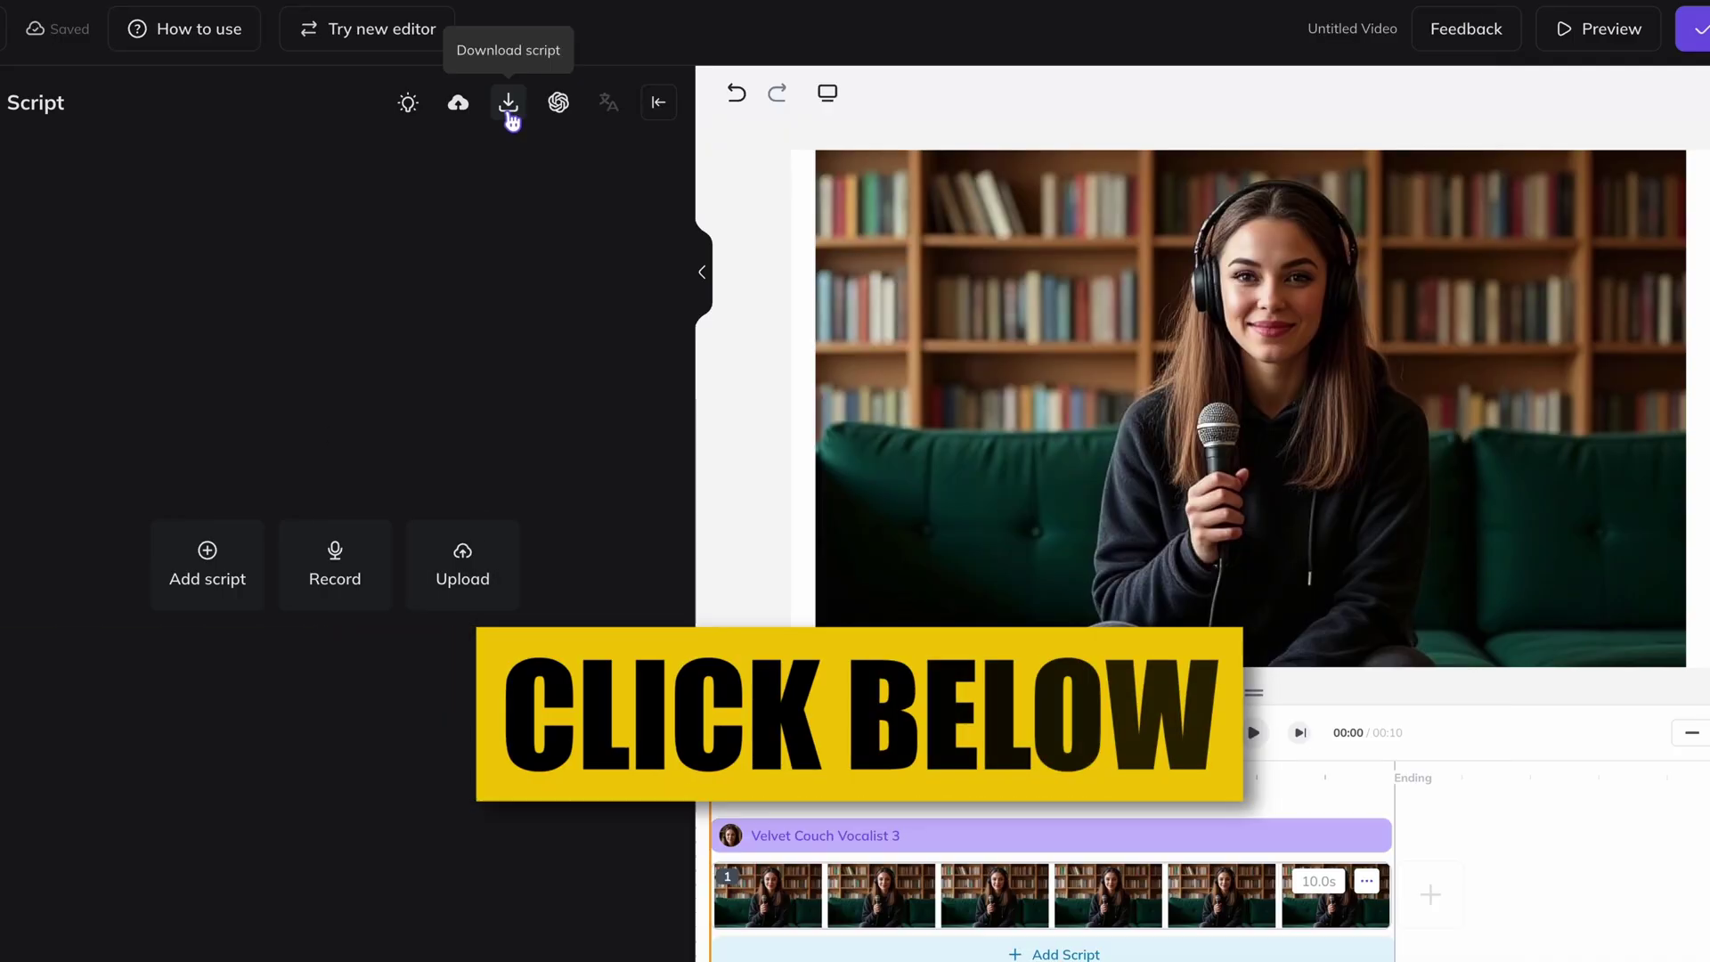
{"action": "left_click", "coordinate": [508, 104]}
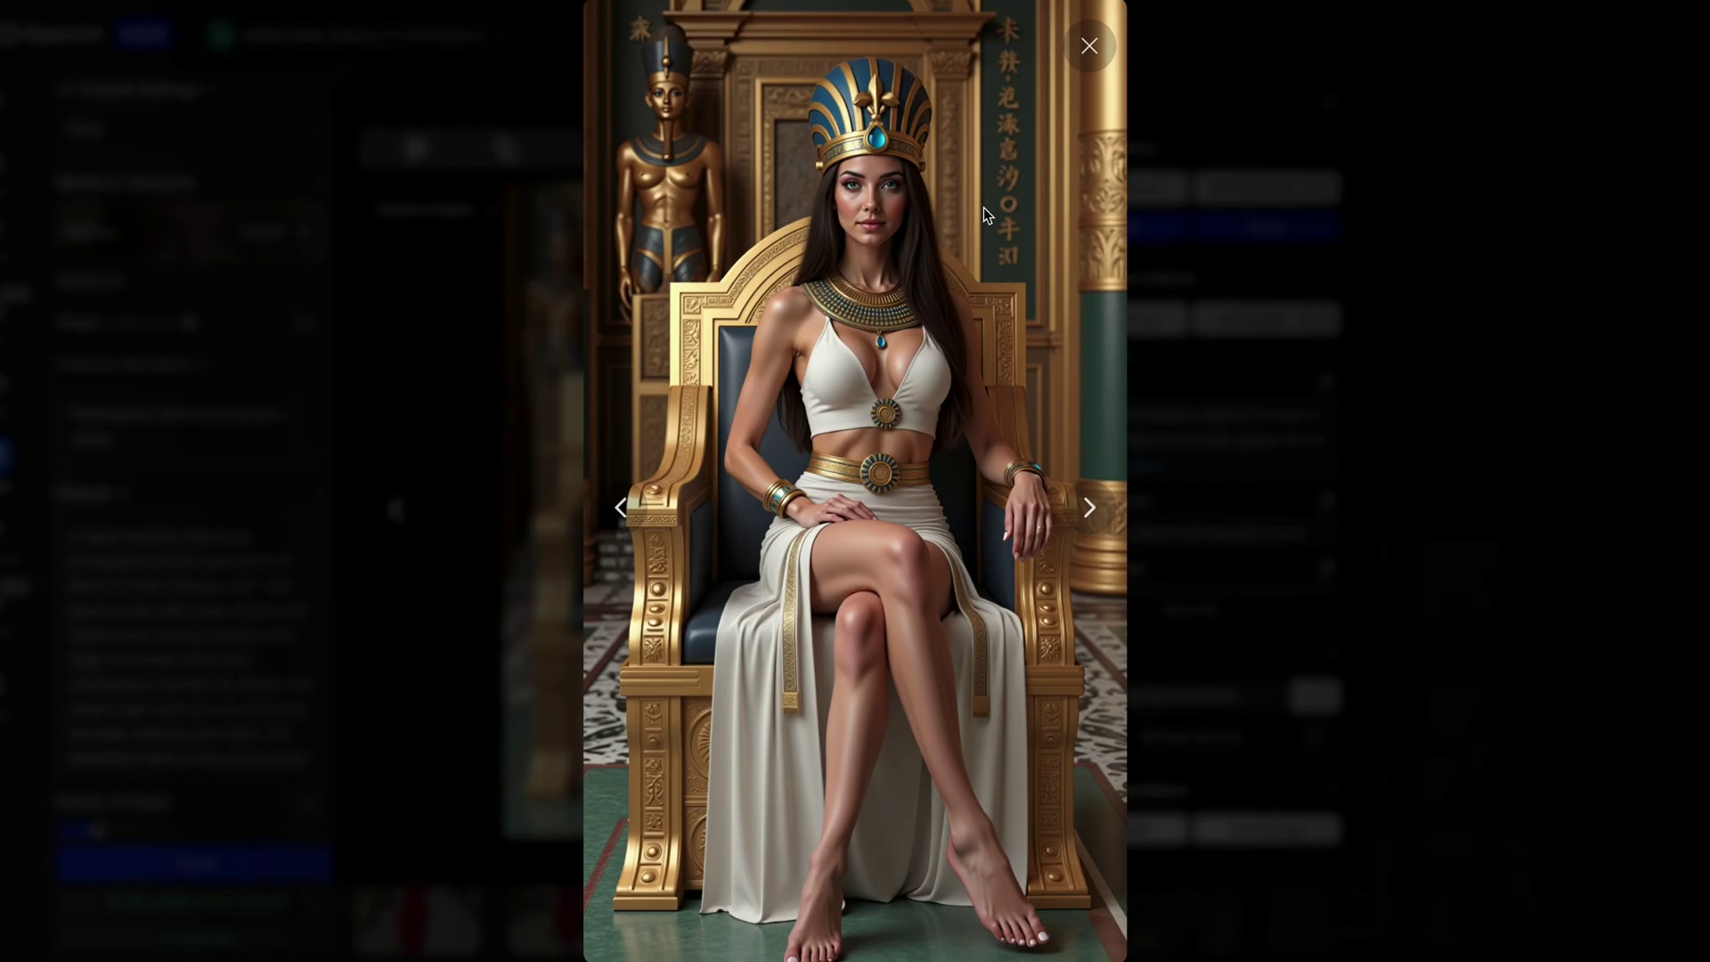
Browse the full-size images of the woman as an Egyptian queen on her throne to compare them
{"action": "key", "text": "Right"}
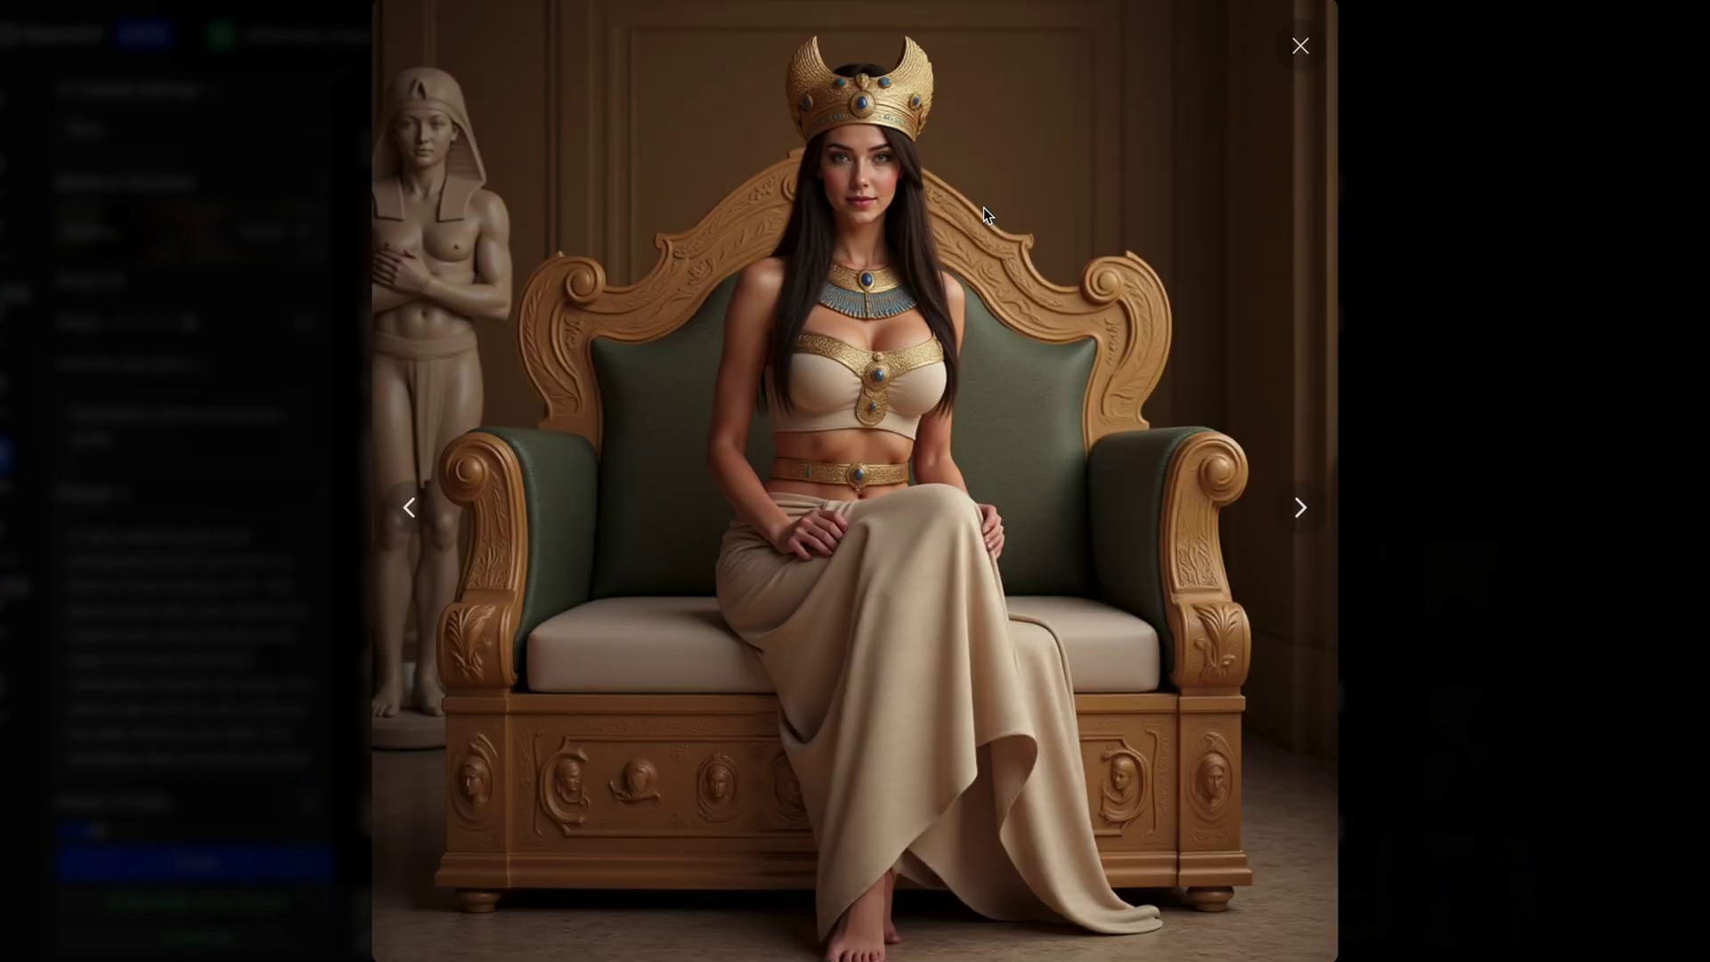
{"action": "key", "text": "Right"}
{"action": "key", "text": "Right"}
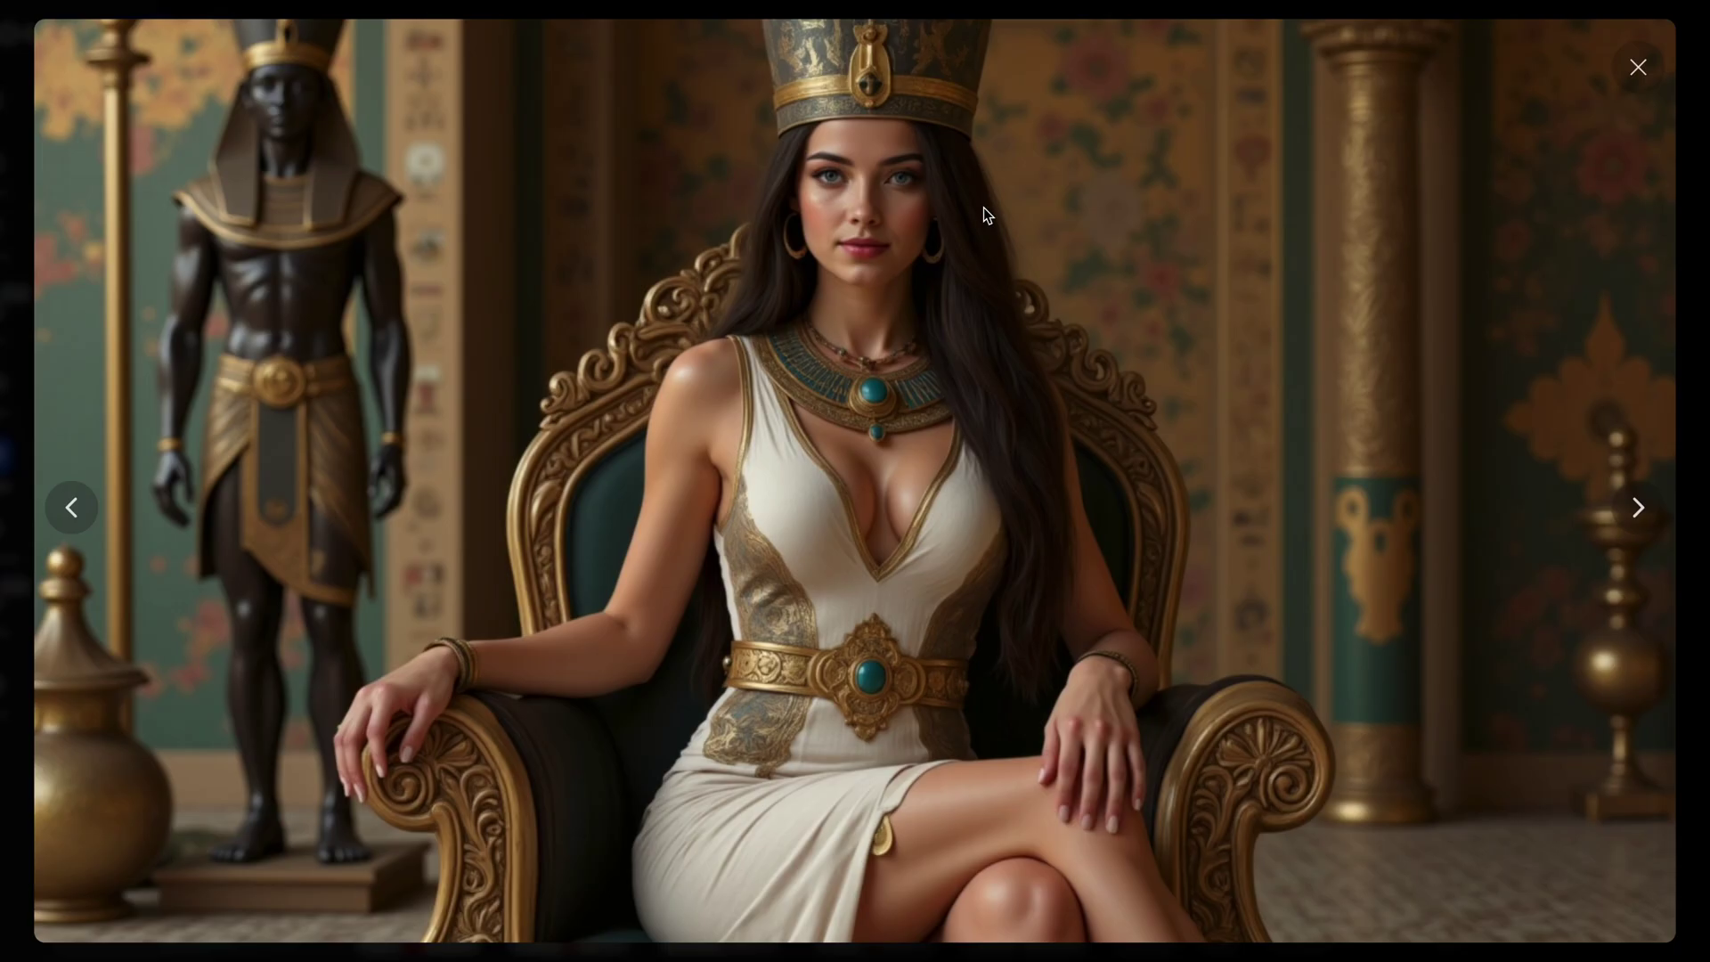